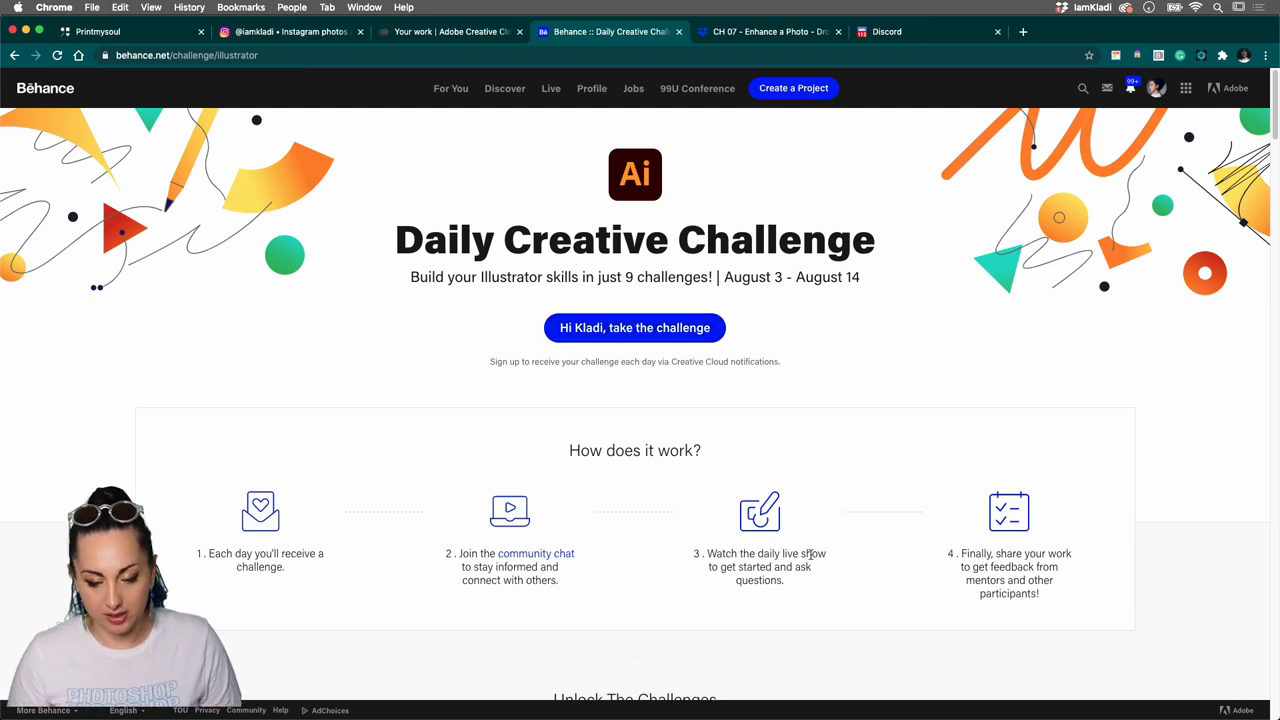
Scroll to the Enhance a Photo challenge card, then switch to the 'CH 07 - Enhance a Photo' Dropbox folder
{"action": "scroll", "coordinate": [809, 551], "scroll_direction": "down", "scroll_amount": 5}
{"action": "scroll", "coordinate": [811, 559], "scroll_direction": "down", "scroll_amount": 6}
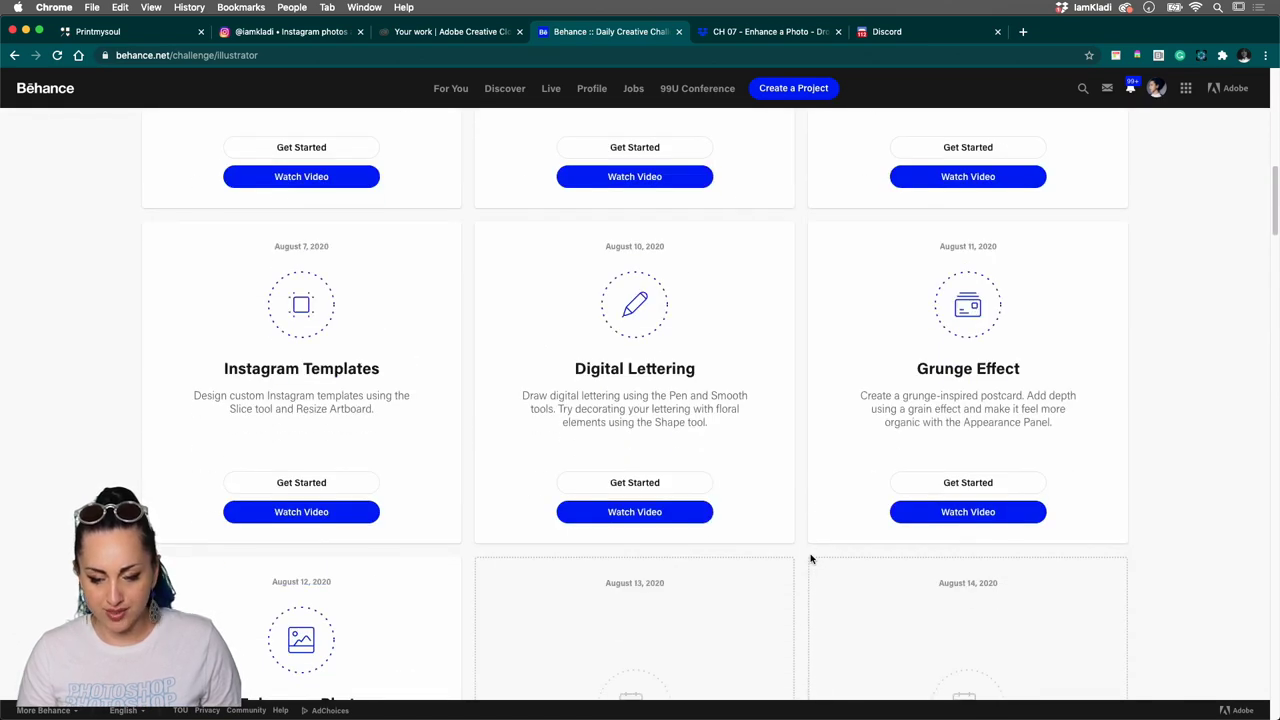
{"action": "scroll", "coordinate": [286, 560], "scroll_direction": "down", "scroll_amount": 1}
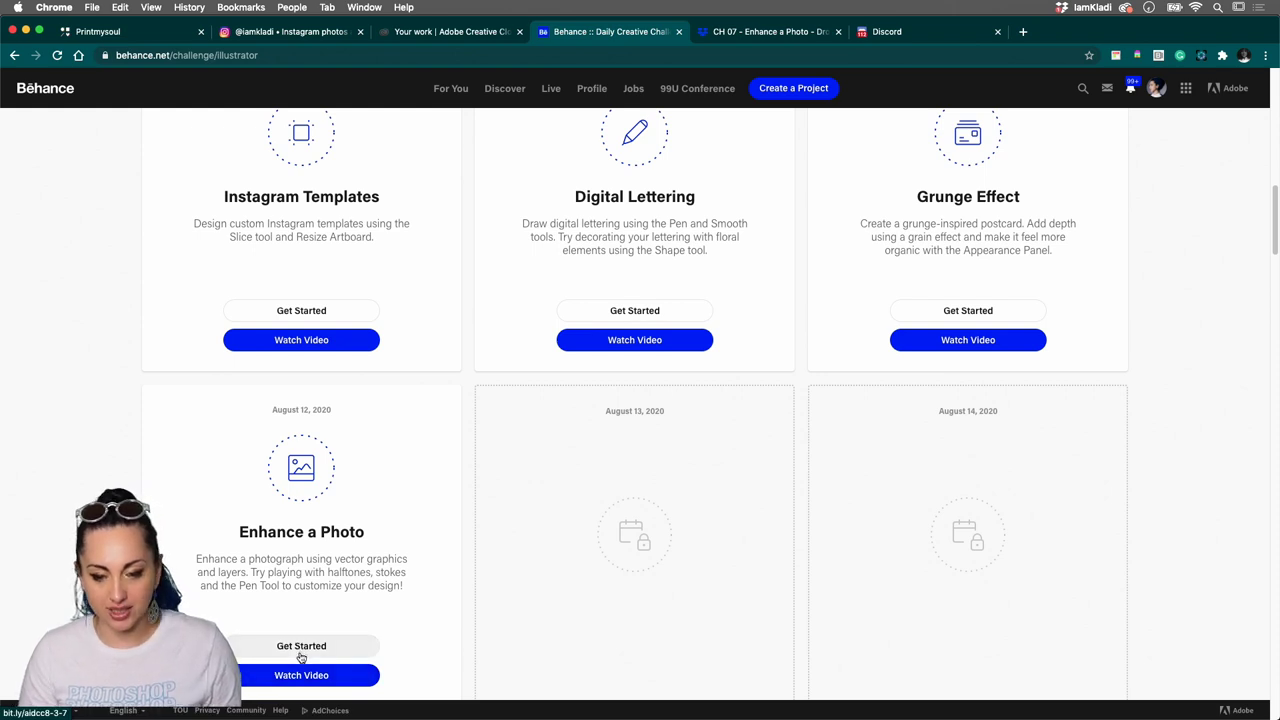
{"action": "left_click", "coordinate": [775, 33]}
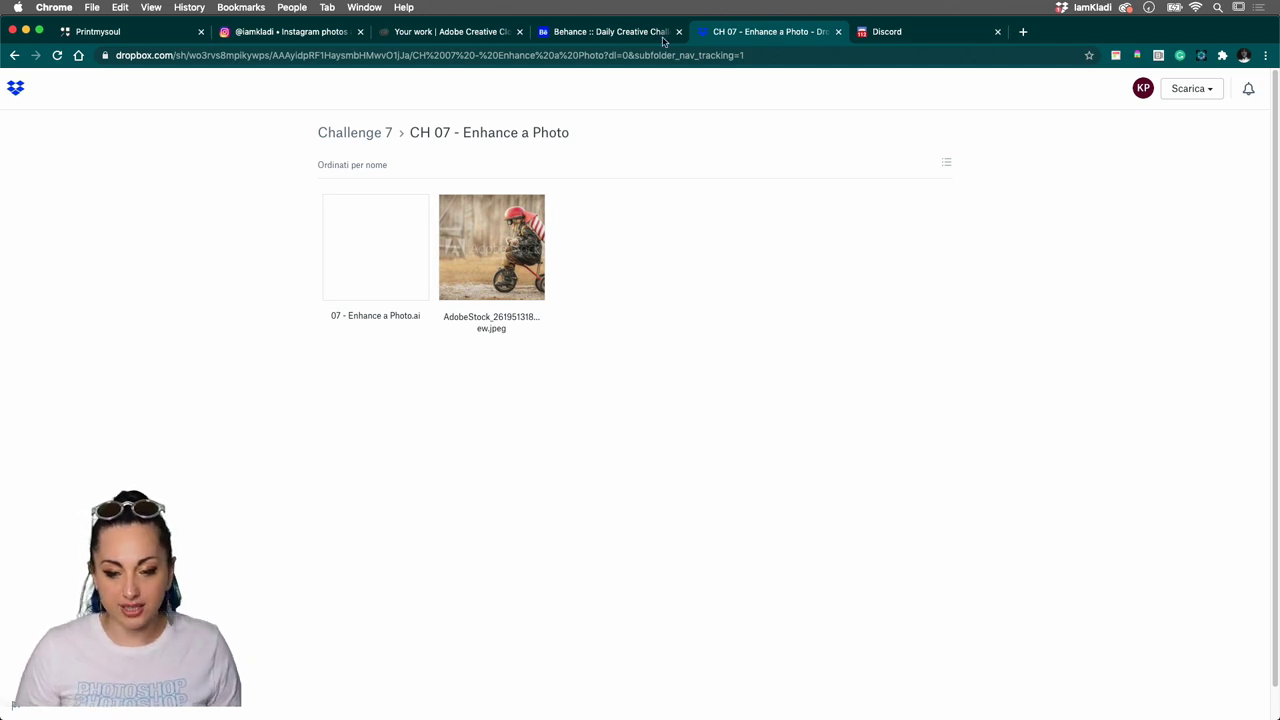
Return to the Behance Daily Creative Challenge page and scroll up through the earlier challenge cards
{"action": "left_click", "coordinate": [630, 34]}
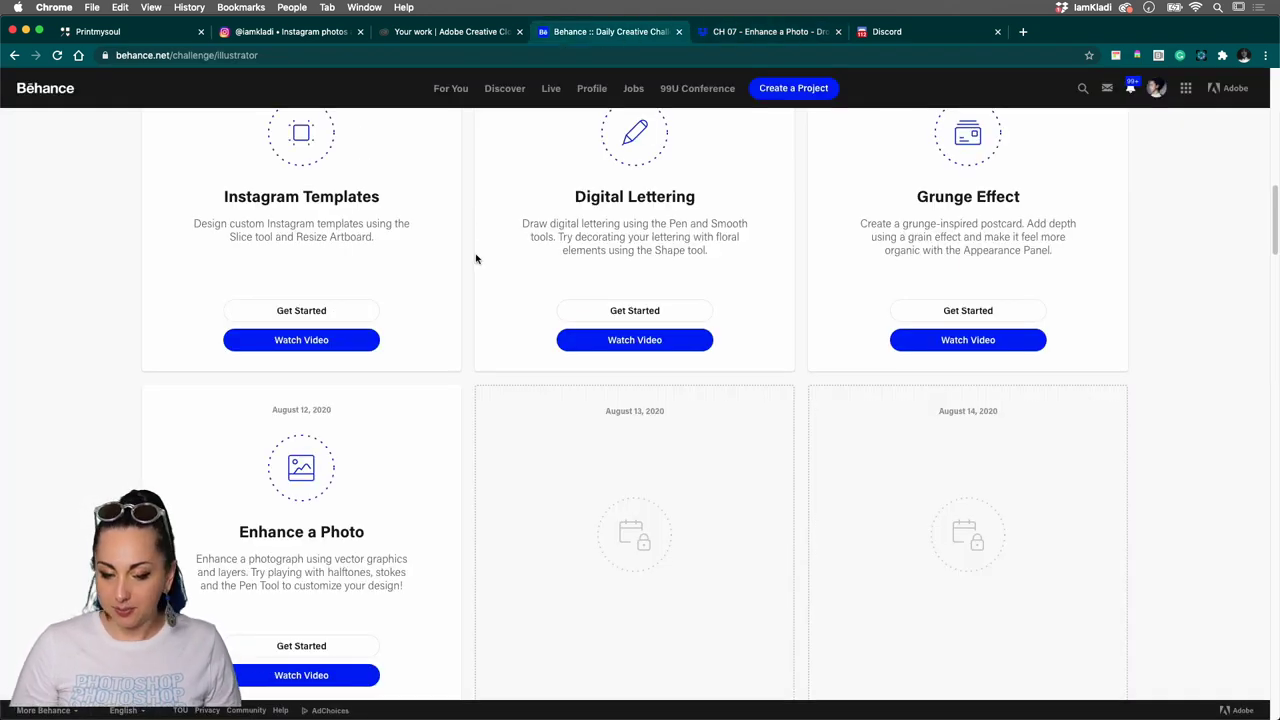
{"action": "scroll", "coordinate": [476, 259], "scroll_direction": "up", "scroll_amount": 5}
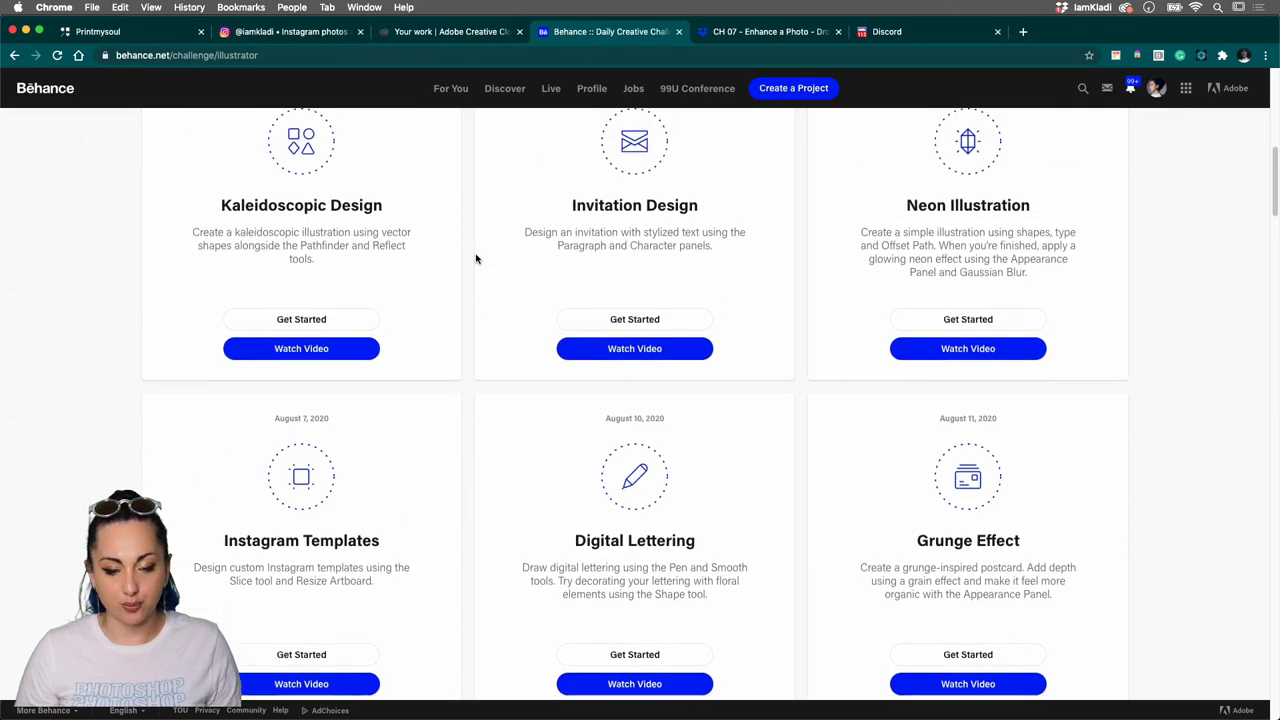
{"action": "scroll", "coordinate": [476, 259], "scroll_direction": "up", "scroll_amount": 6}
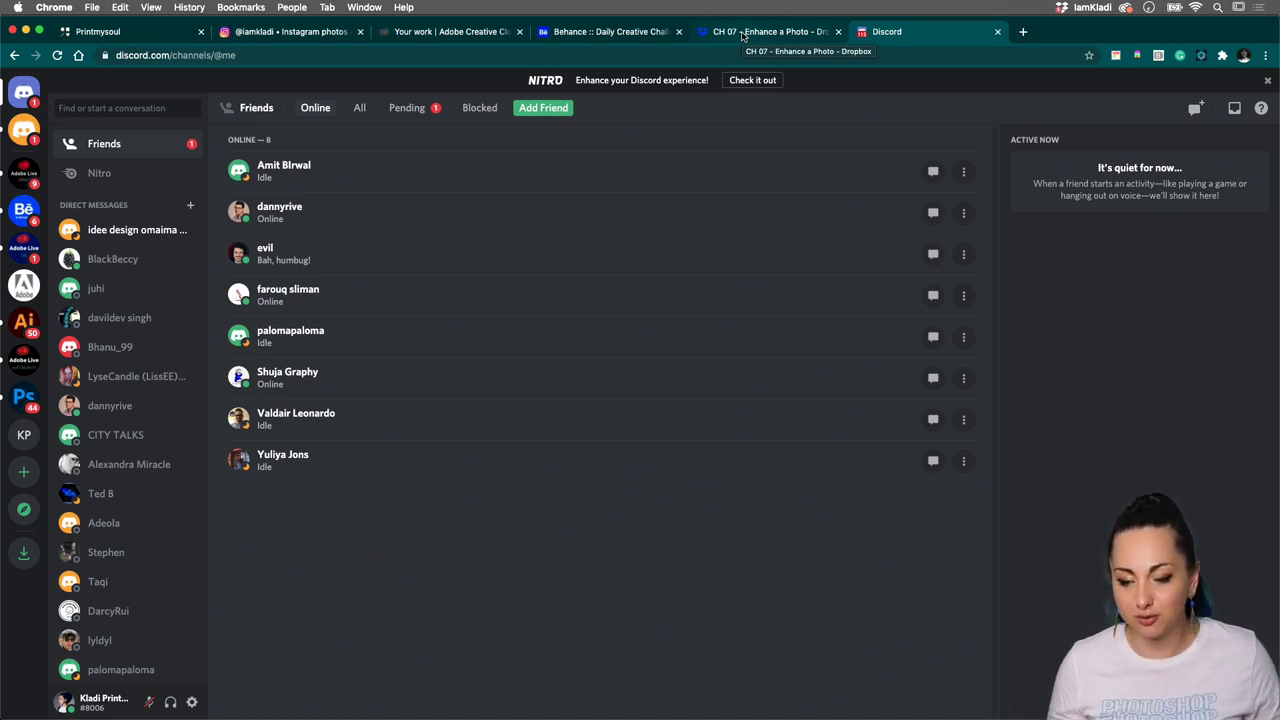
Open the Adobe Illustrator server's #challenge channel, scroll the chat, and start attaching a file
{"action": "left_click", "coordinate": [24, 326]}
{"action": "right_click", "coordinate": [24, 326]}
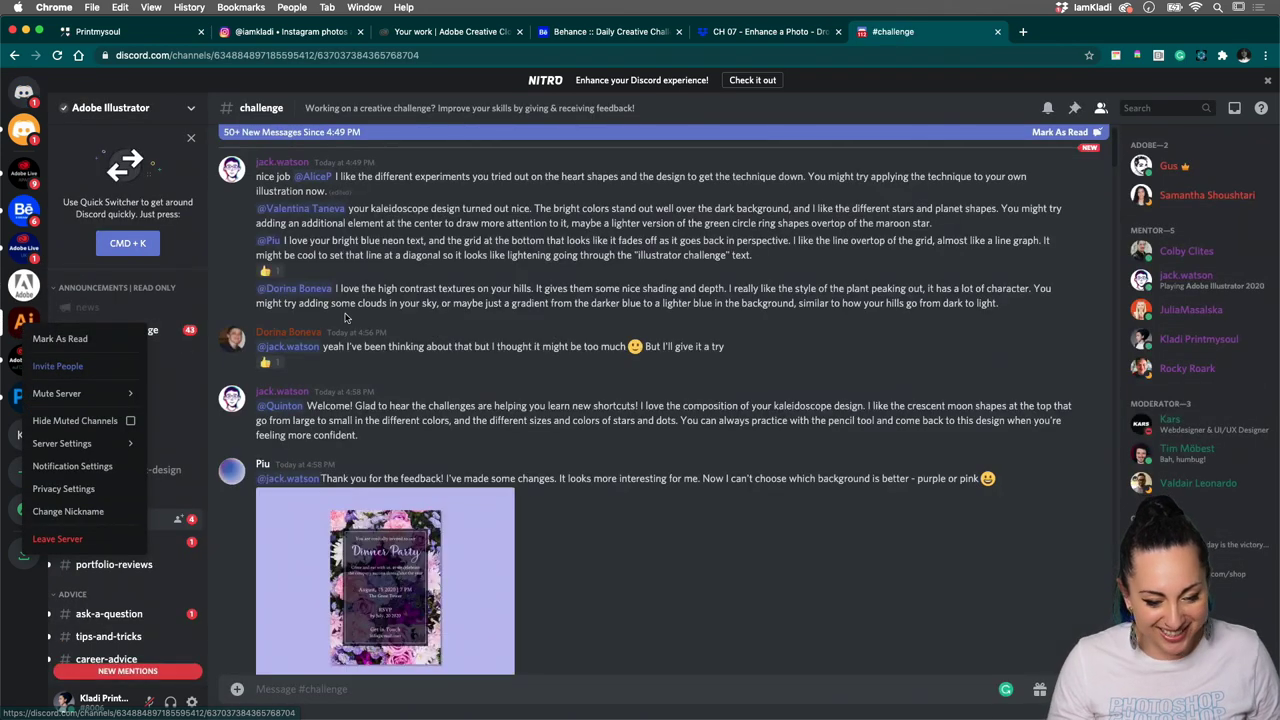
{"action": "left_click", "coordinate": [345, 318]}
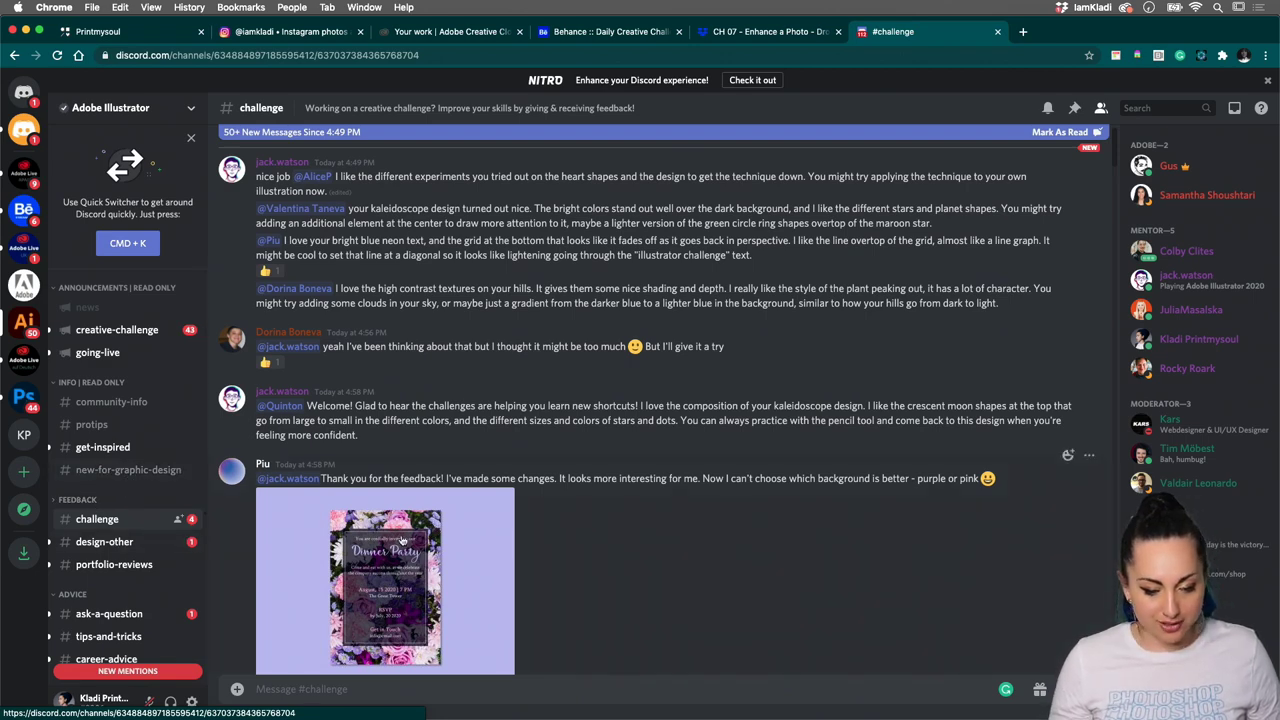
{"action": "scroll", "coordinate": [365, 525], "scroll_direction": "down", "scroll_amount": 4}
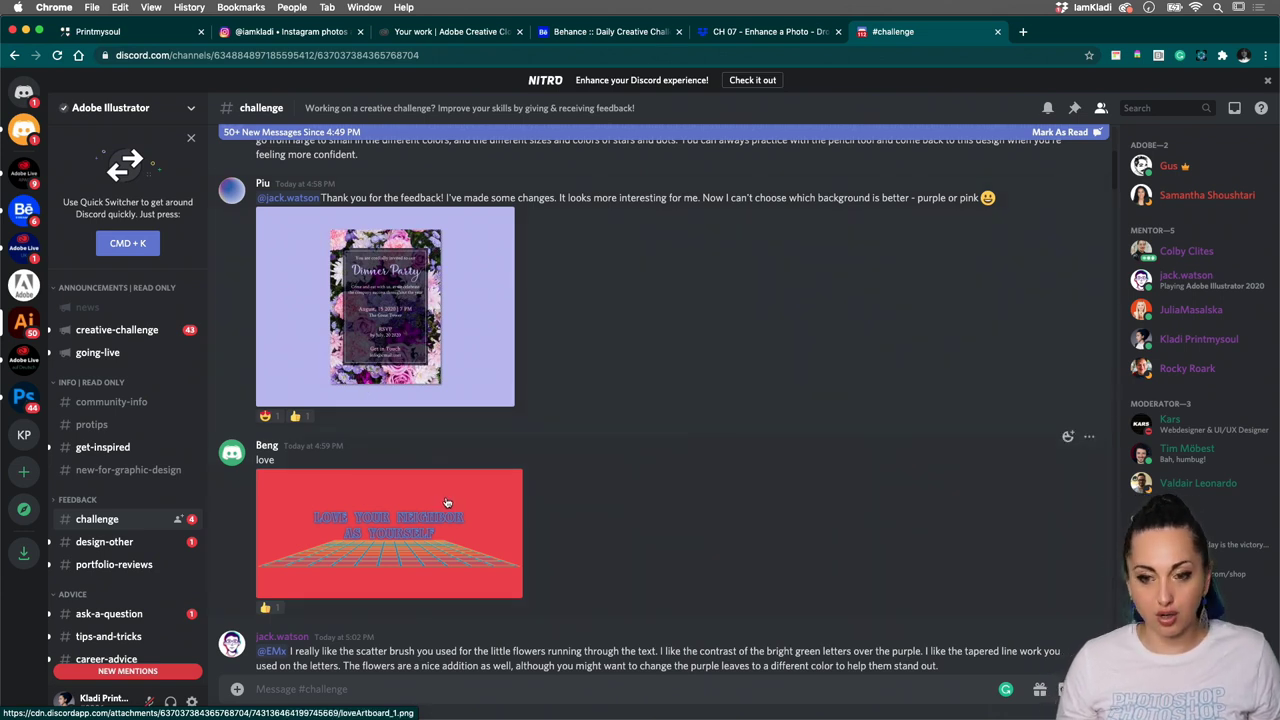
{"action": "scroll", "coordinate": [435, 490], "scroll_direction": "down", "scroll_amount": 1}
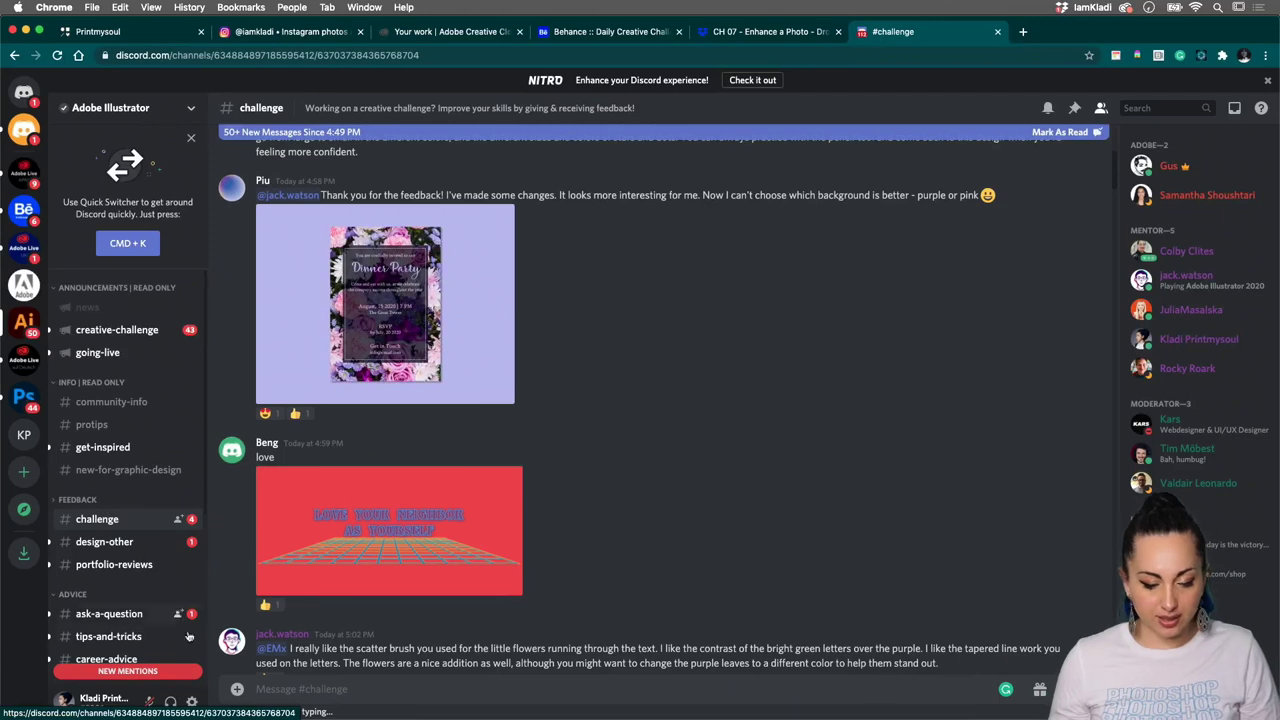
{"action": "left_click", "coordinate": [237, 689]}
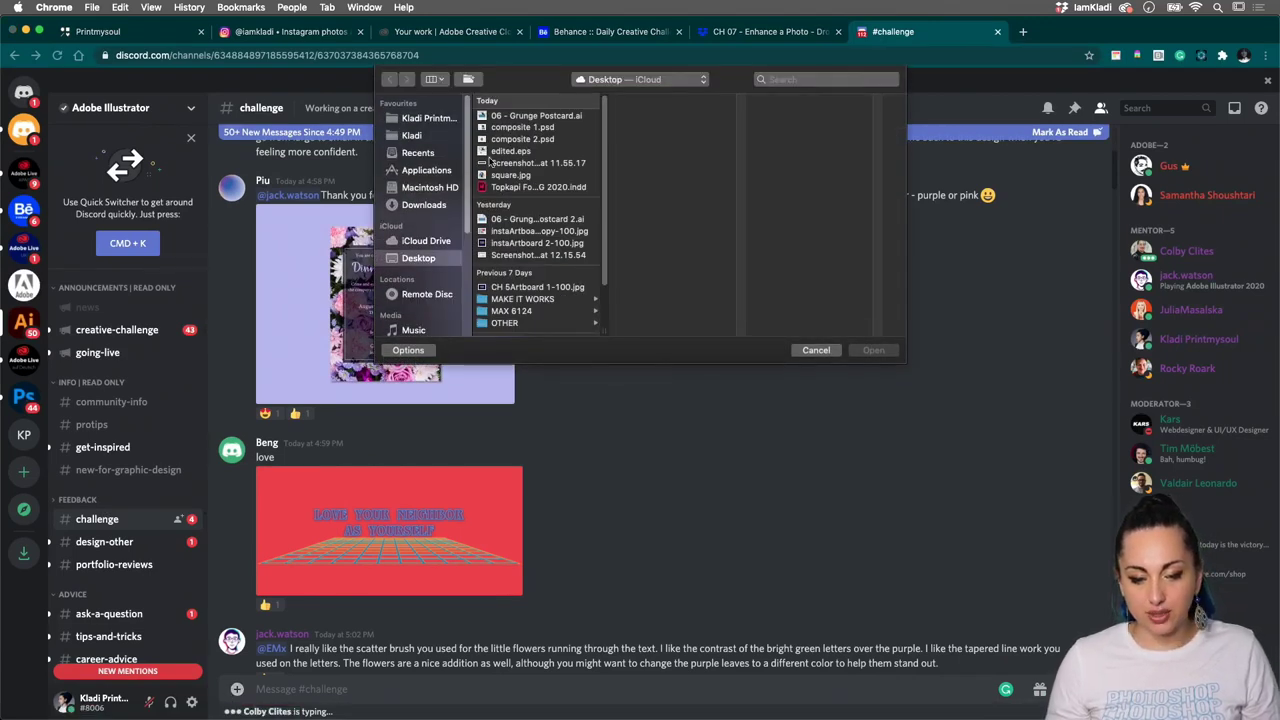
Quick Look preview composite 2.psd from the Desktop, then cancel the upload without attaching anything
{"action": "left_click", "coordinate": [523, 129]}
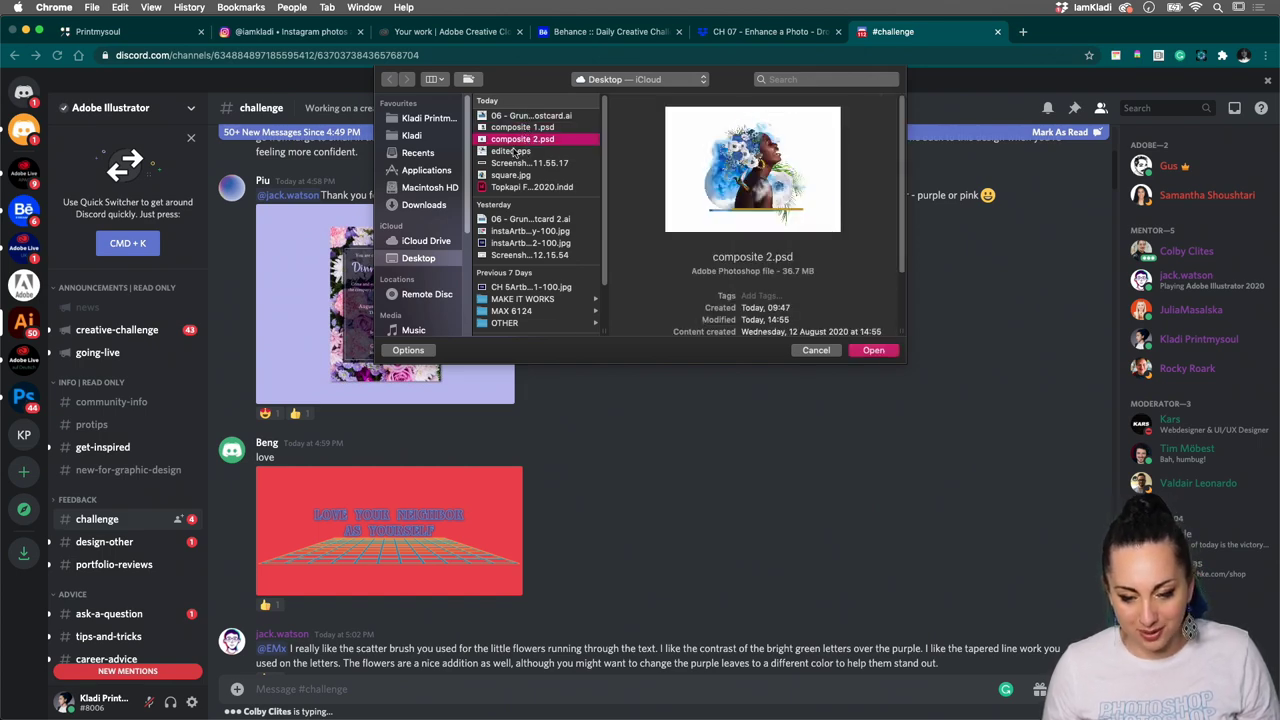
{"action": "key", "text": "Down"}
{"action": "key", "text": "space"}
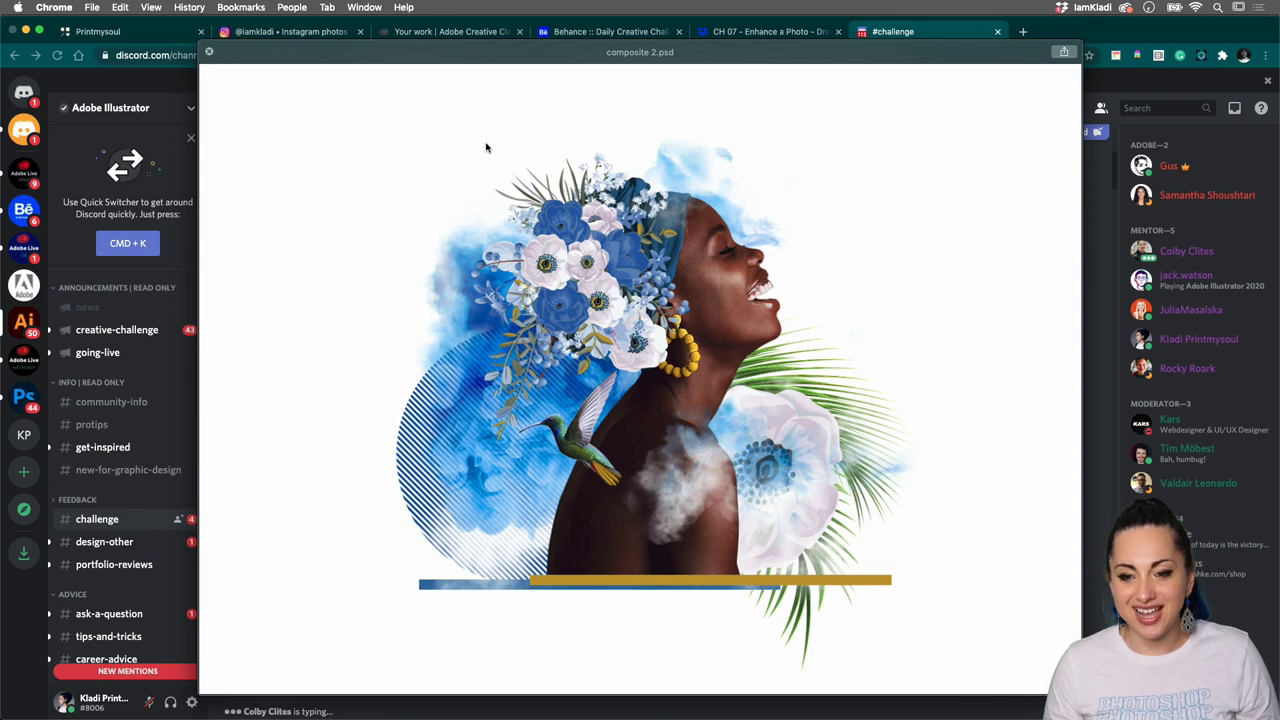
{"action": "key", "text": "space"}
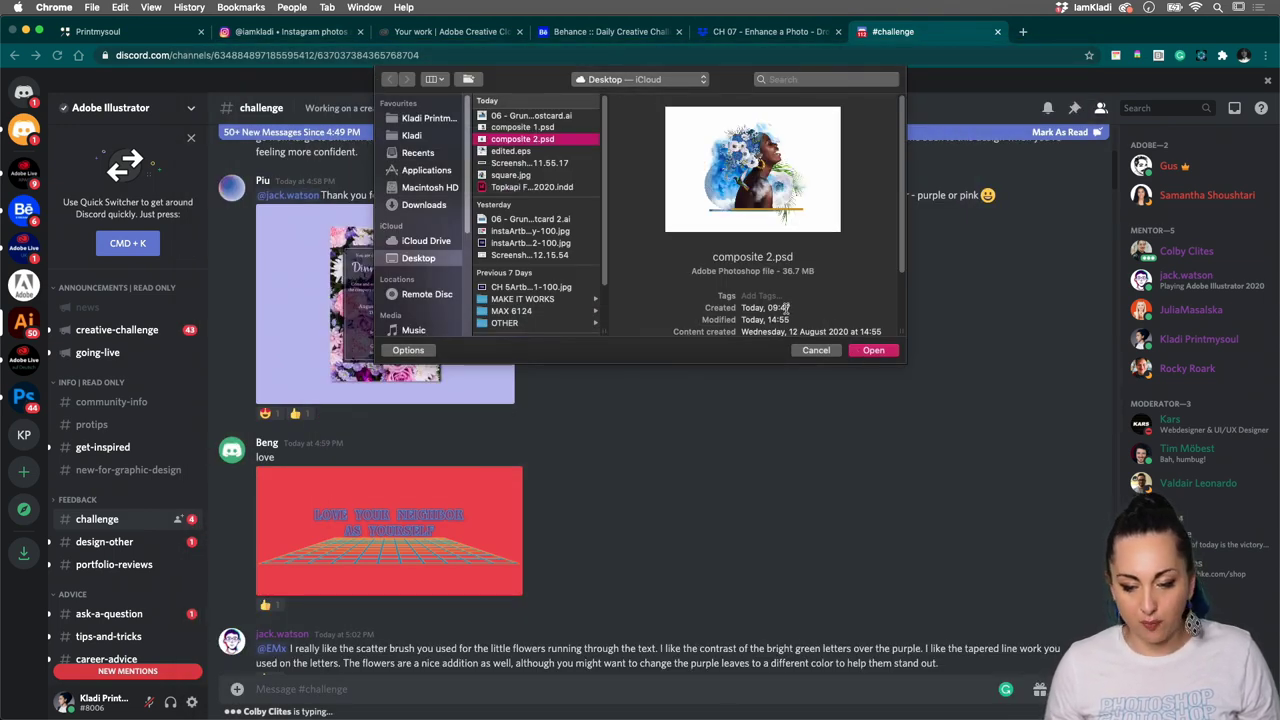
{"action": "left_click", "coordinate": [808, 351]}
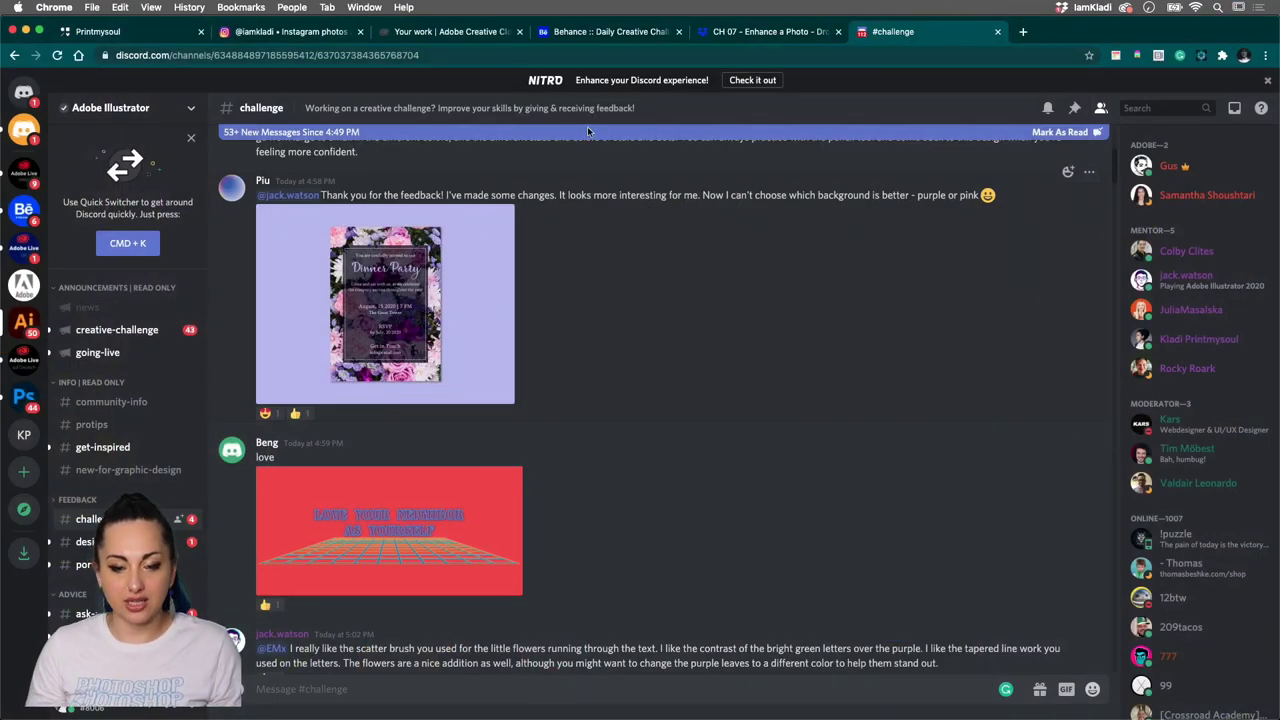
Scroll through Behance's Next Steps and Explore Past Challenges, then return to the CH 07 Dropbox folder
{"action": "left_click", "coordinate": [604, 31]}
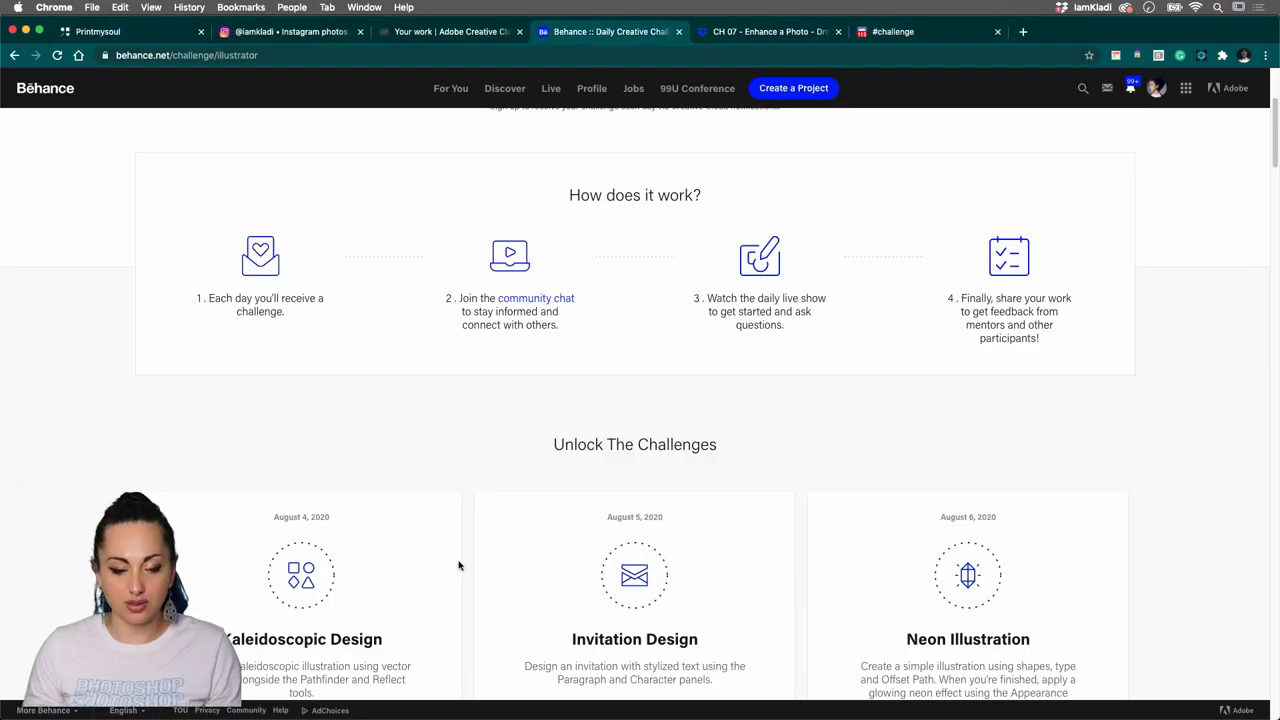
{"action": "scroll", "coordinate": [384, 522], "scroll_direction": "down", "scroll_amount": 3}
{"action": "scroll", "coordinate": [384, 522], "scroll_direction": "down", "scroll_amount": 10}
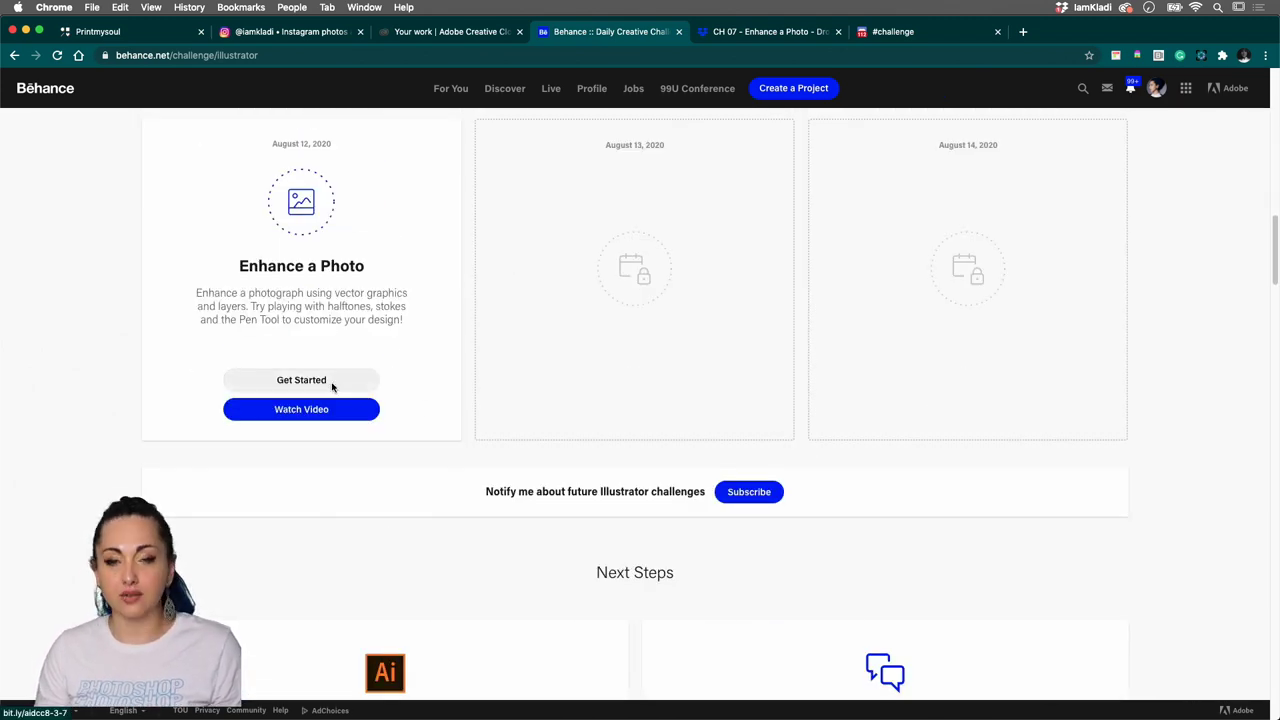
{"action": "scroll", "coordinate": [591, 474], "scroll_direction": "down", "scroll_amount": 3}
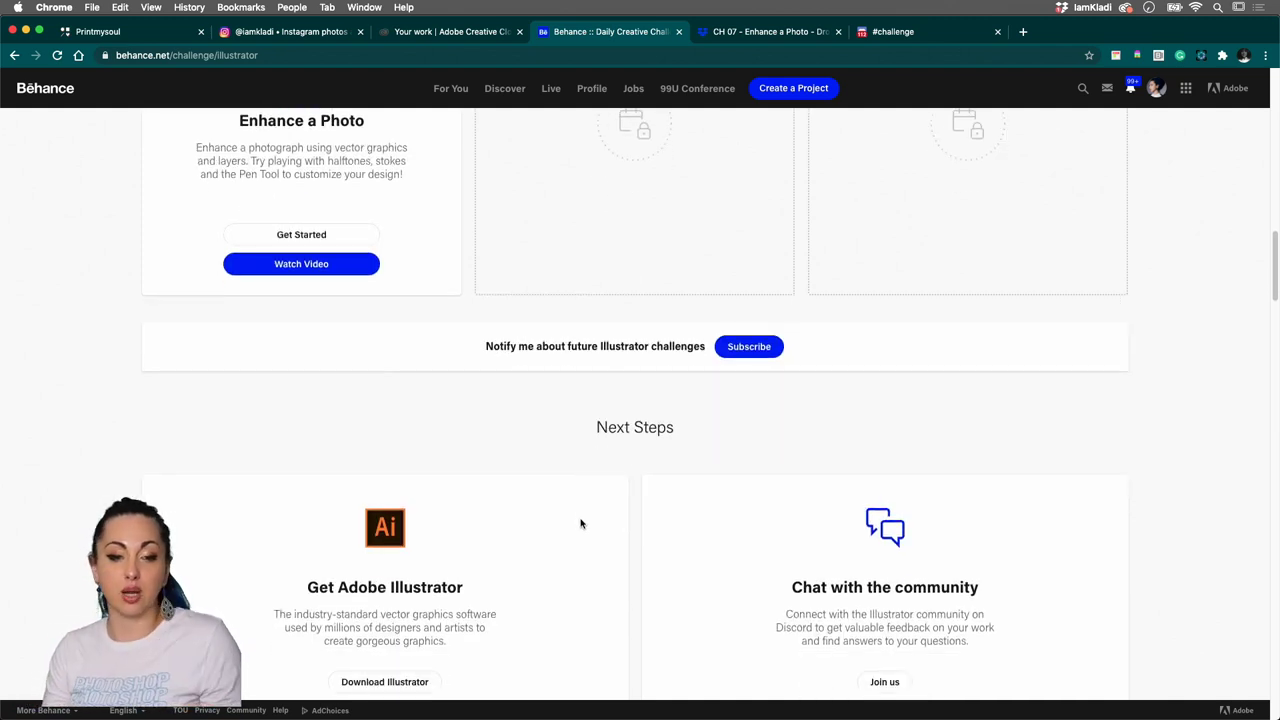
{"action": "scroll", "coordinate": [420, 516], "scroll_direction": "down", "scroll_amount": 1}
{"action": "scroll", "coordinate": [420, 516], "scroll_direction": "down", "scroll_amount": 5}
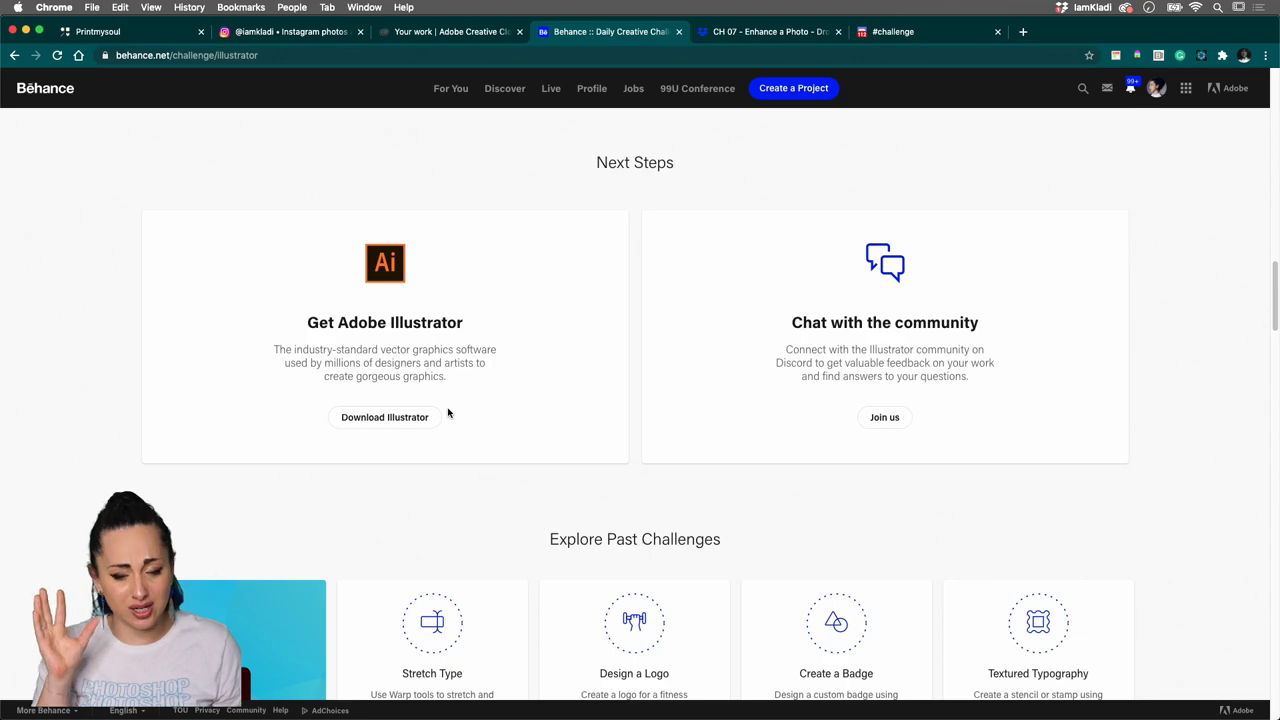
{"action": "scroll", "coordinate": [520, 449], "scroll_direction": "down", "scroll_amount": 10}
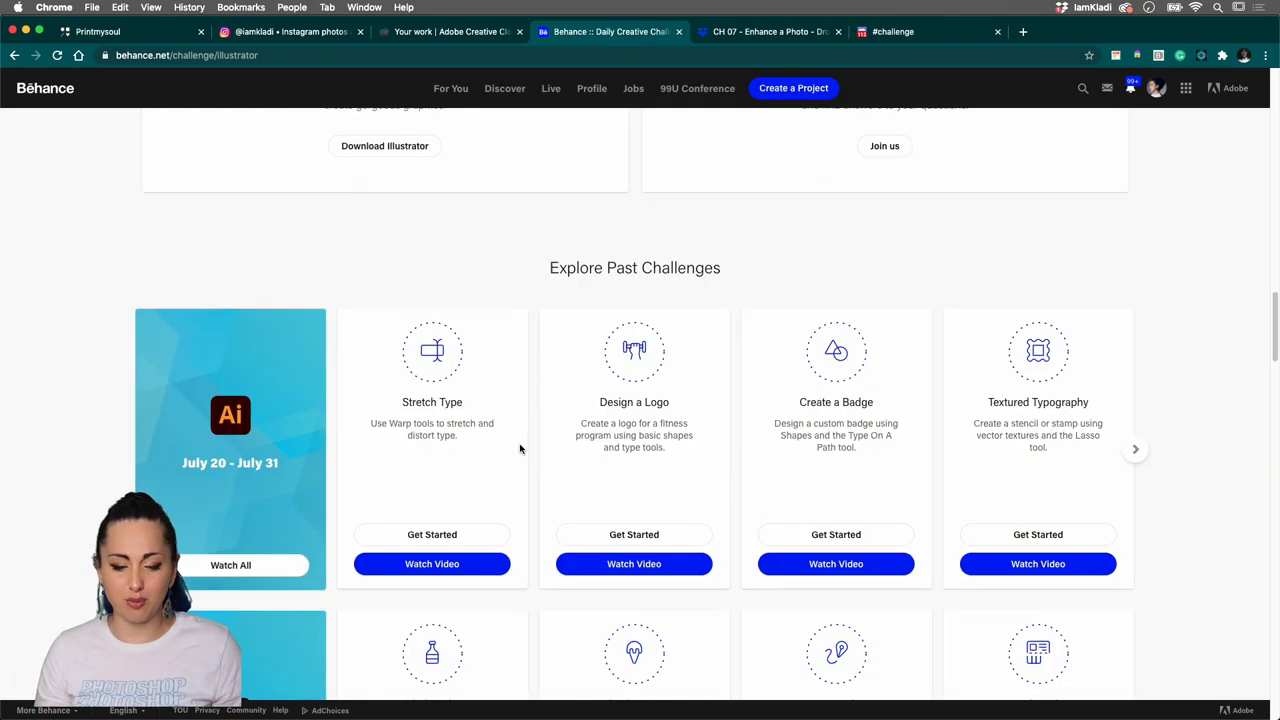
{"action": "scroll", "coordinate": [520, 449], "scroll_direction": "down", "scroll_amount": 7}
{"action": "scroll", "coordinate": [517, 449], "scroll_direction": "down", "scroll_amount": 8}
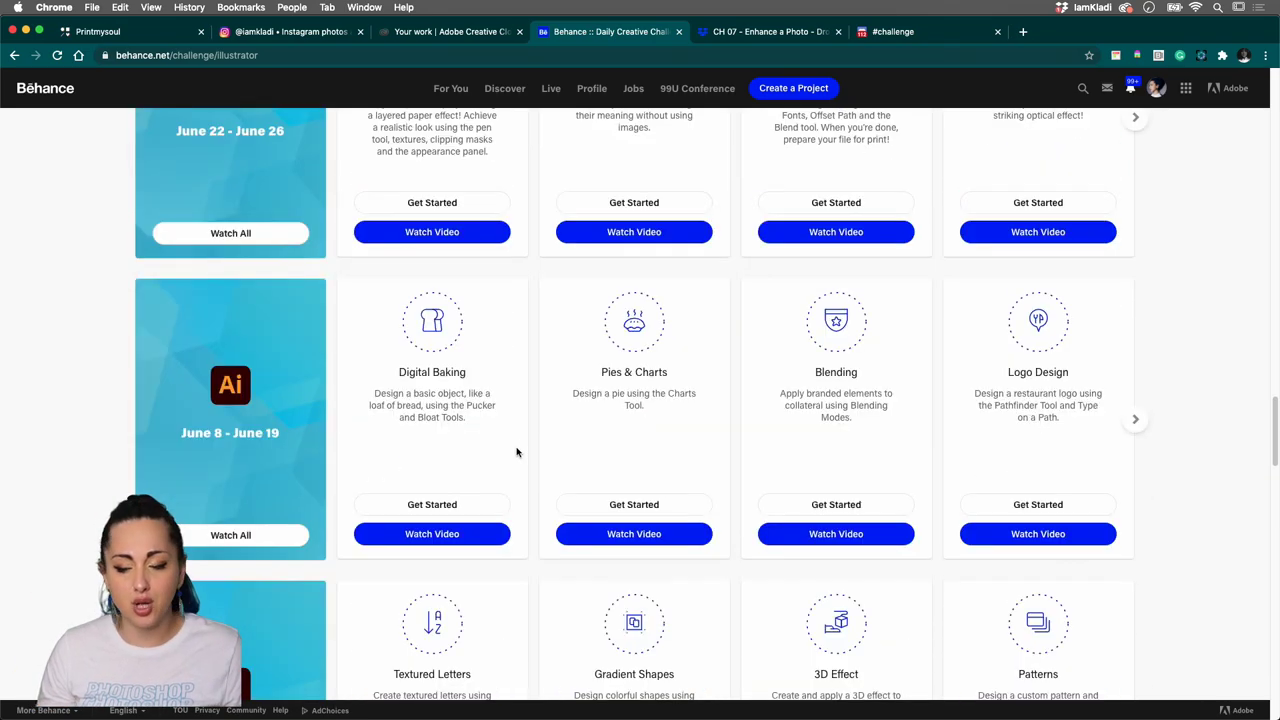
{"action": "scroll", "coordinate": [517, 460], "scroll_direction": "up", "scroll_amount": 9}
{"action": "scroll", "coordinate": [517, 466], "scroll_direction": "up", "scroll_amount": 15}
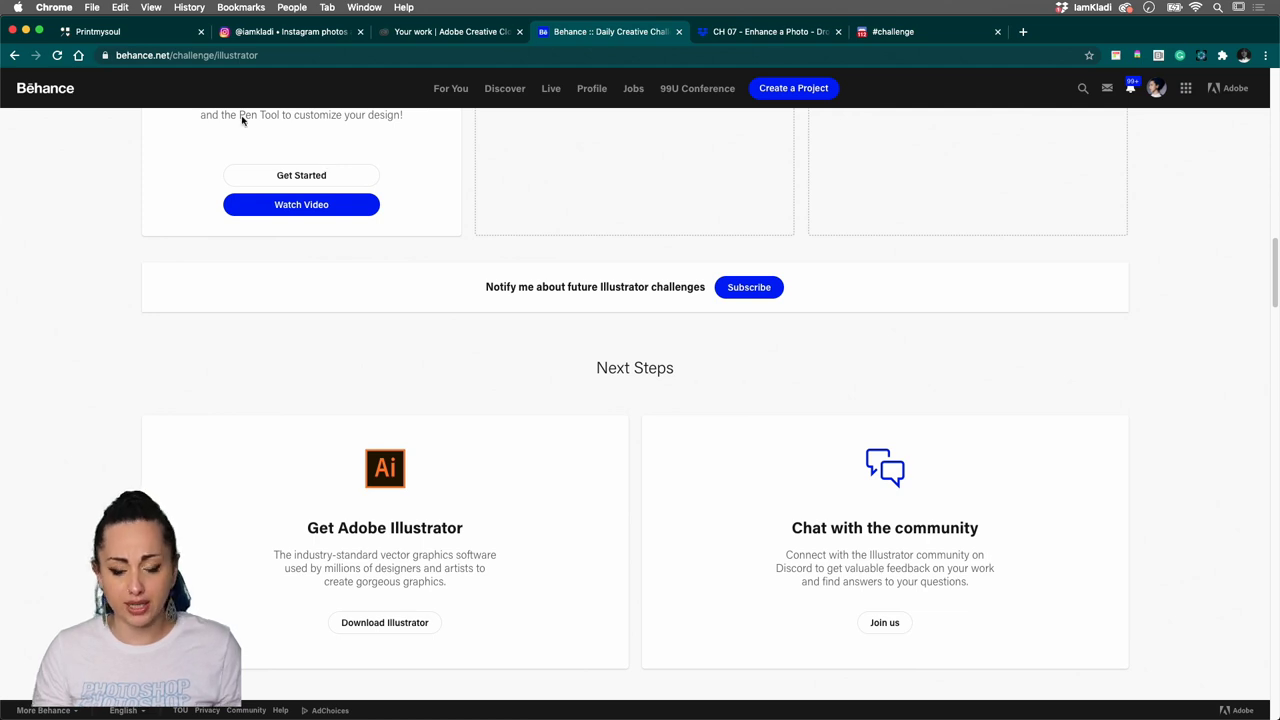
{"action": "left_click", "coordinate": [721, 33]}
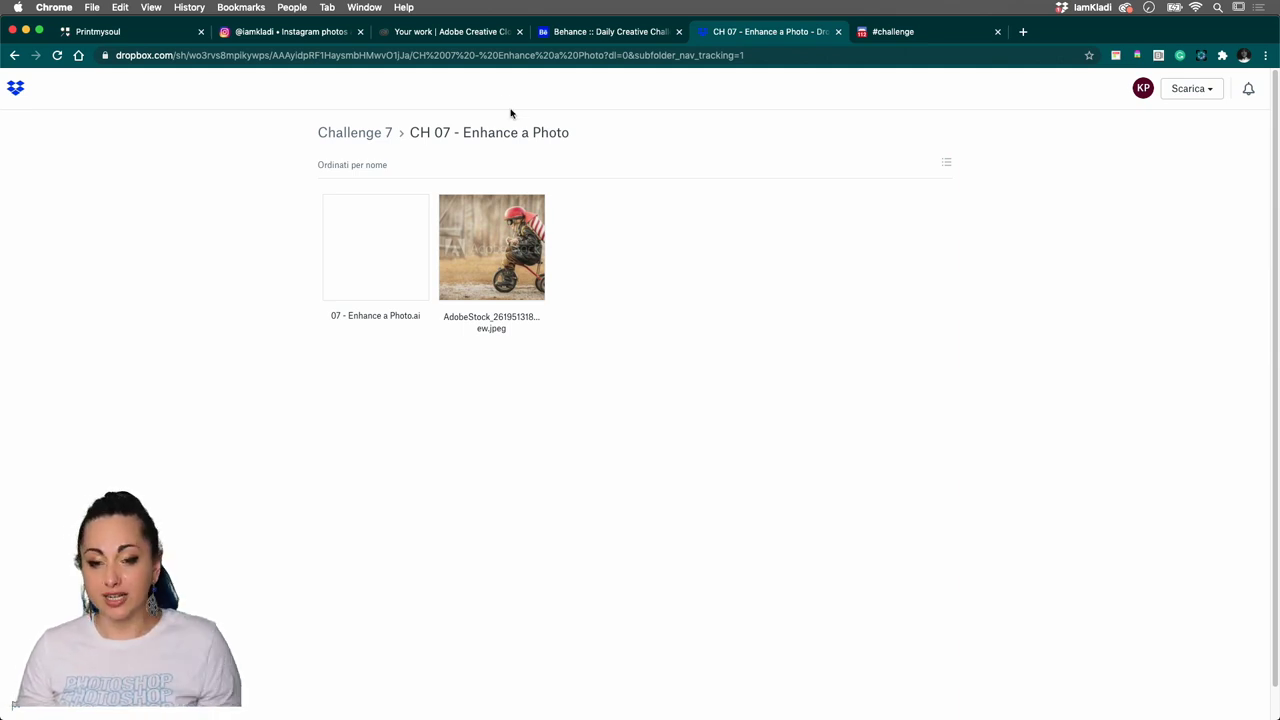
Preview AdobeStock_261951318_Preview.jpeg, the child in a rocket helmet riding a tricycle
{"action": "left_click", "coordinate": [521, 254]}
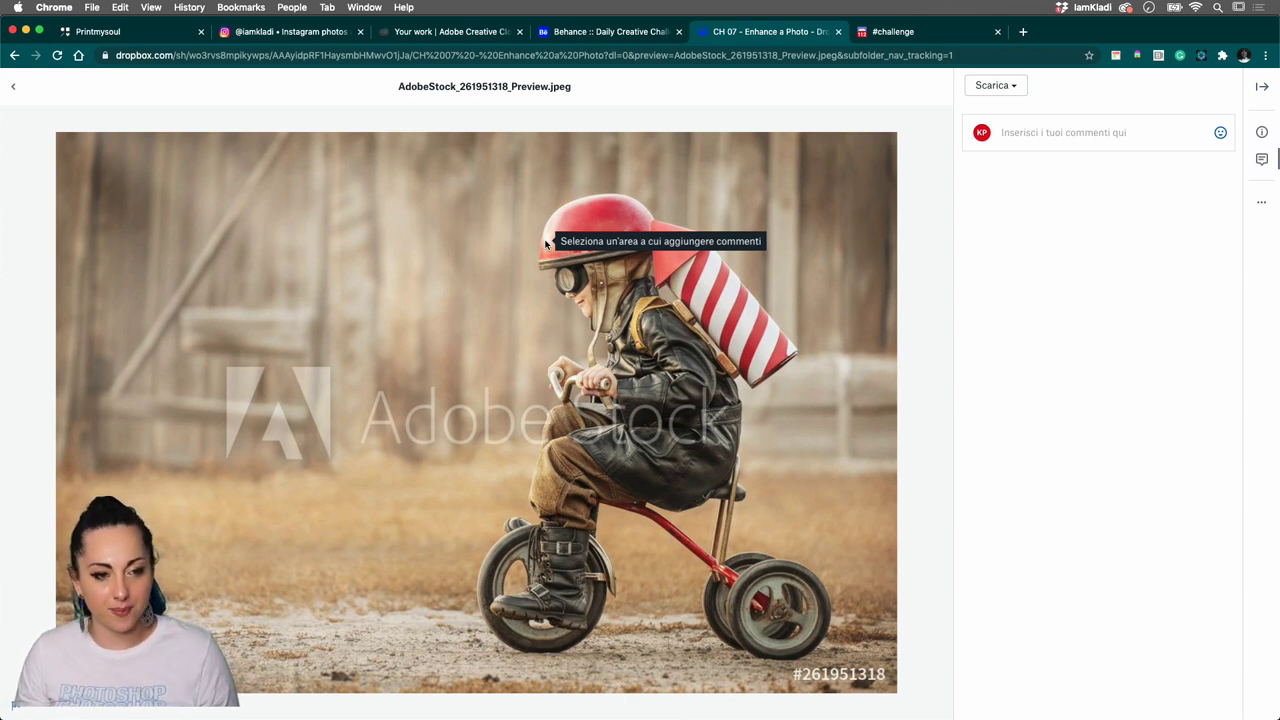
{"action": "mouse_move", "coordinate": [544, 244]}
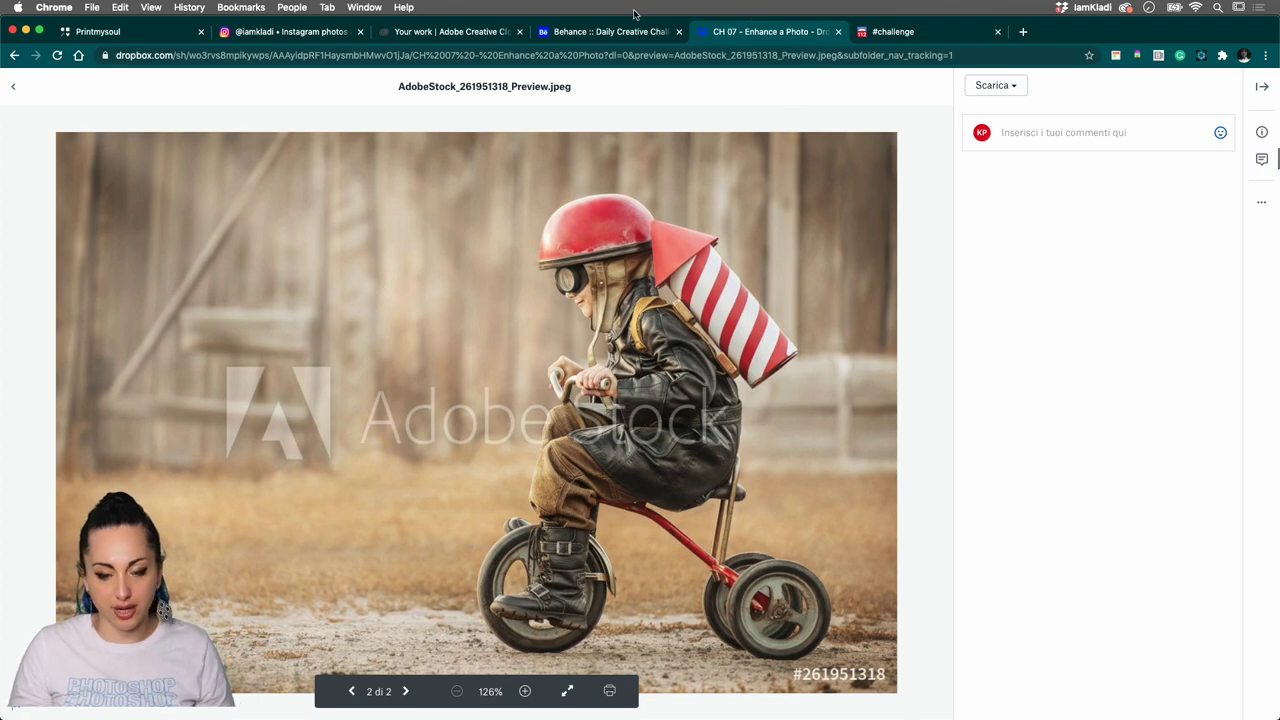
In a new tab, search 'behance' and open the 'Creative Challenges on Behance' suggestion
{"action": "left_click", "coordinate": [1024, 32]}
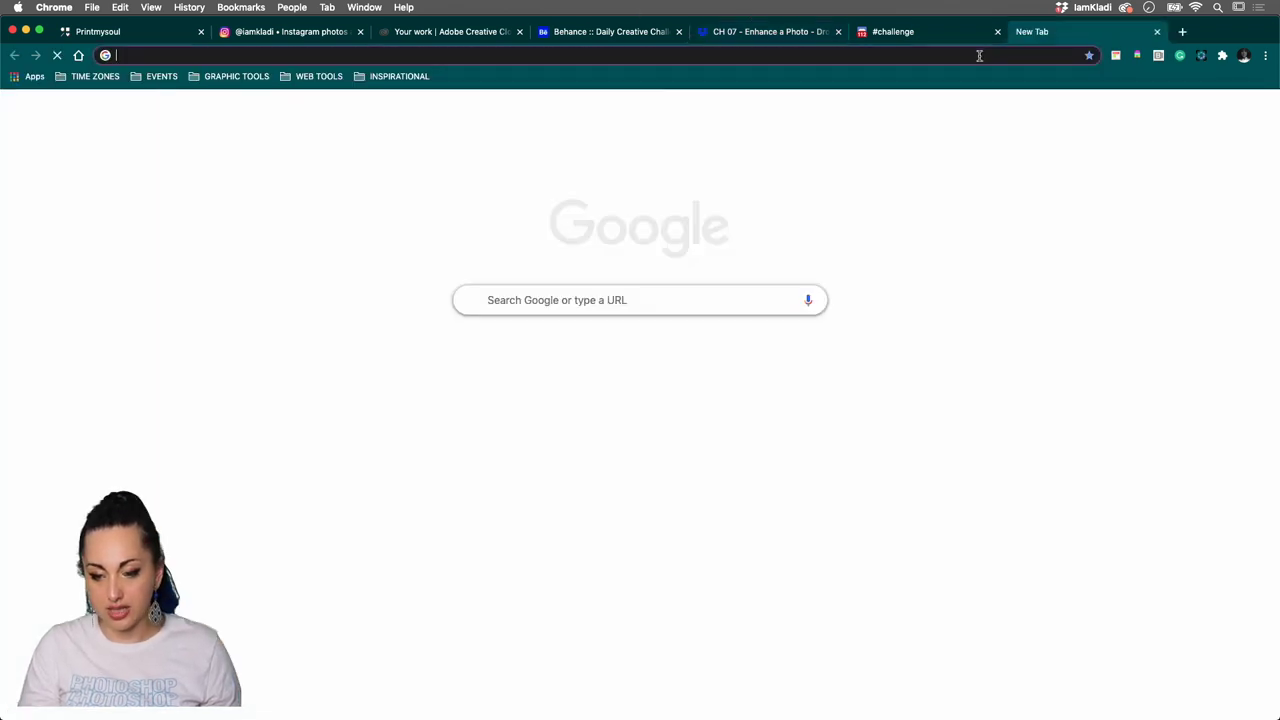
{"action": "left_click", "coordinate": [980, 55]}
{"action": "type", "text": "behance"}
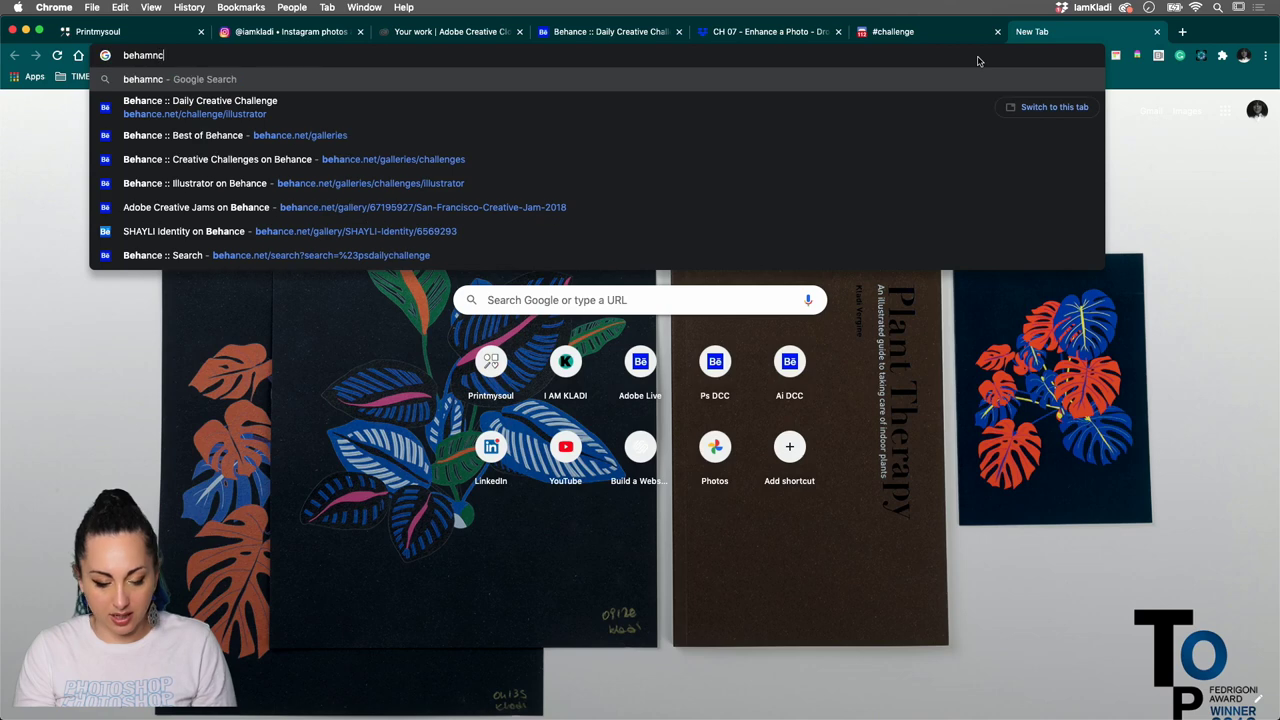
{"action": "key", "text": "BackSpace"}
{"action": "key", "text": "BackSpace"}
{"action": "key", "text": "BackSpace"}
{"action": "type", "text": "nce g"}
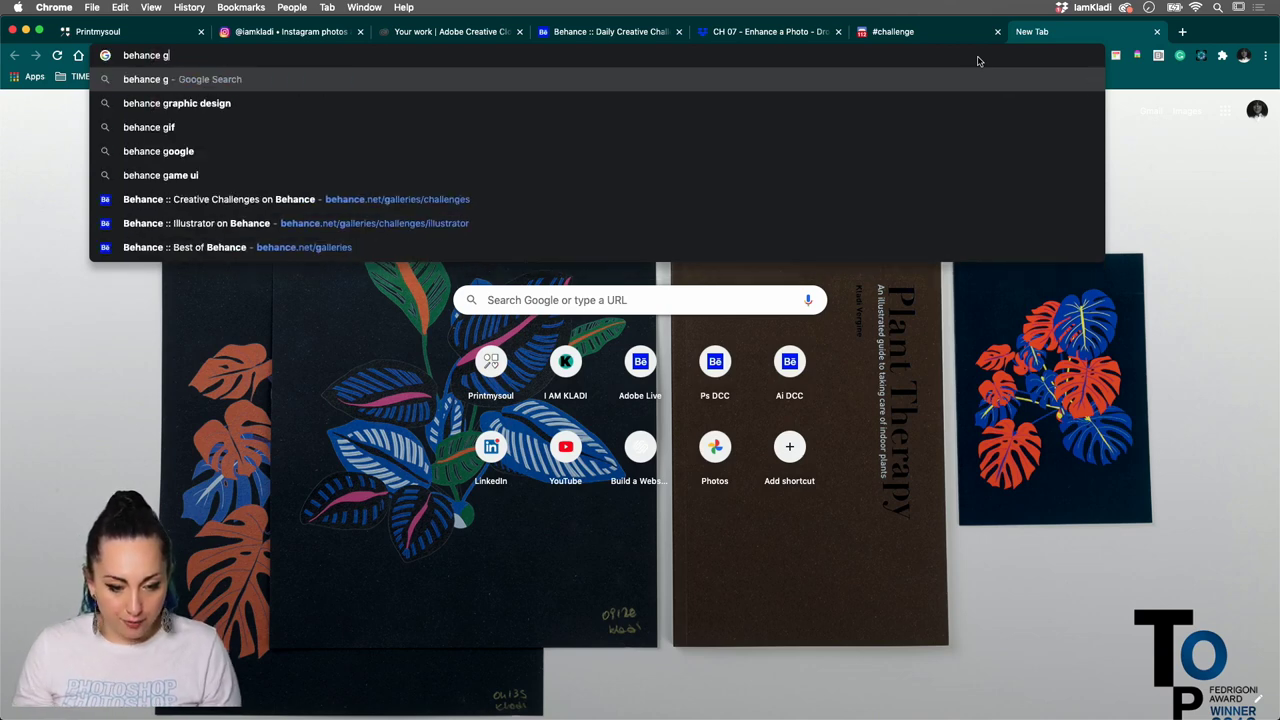
{"action": "left_click", "coordinate": [594, 202]}
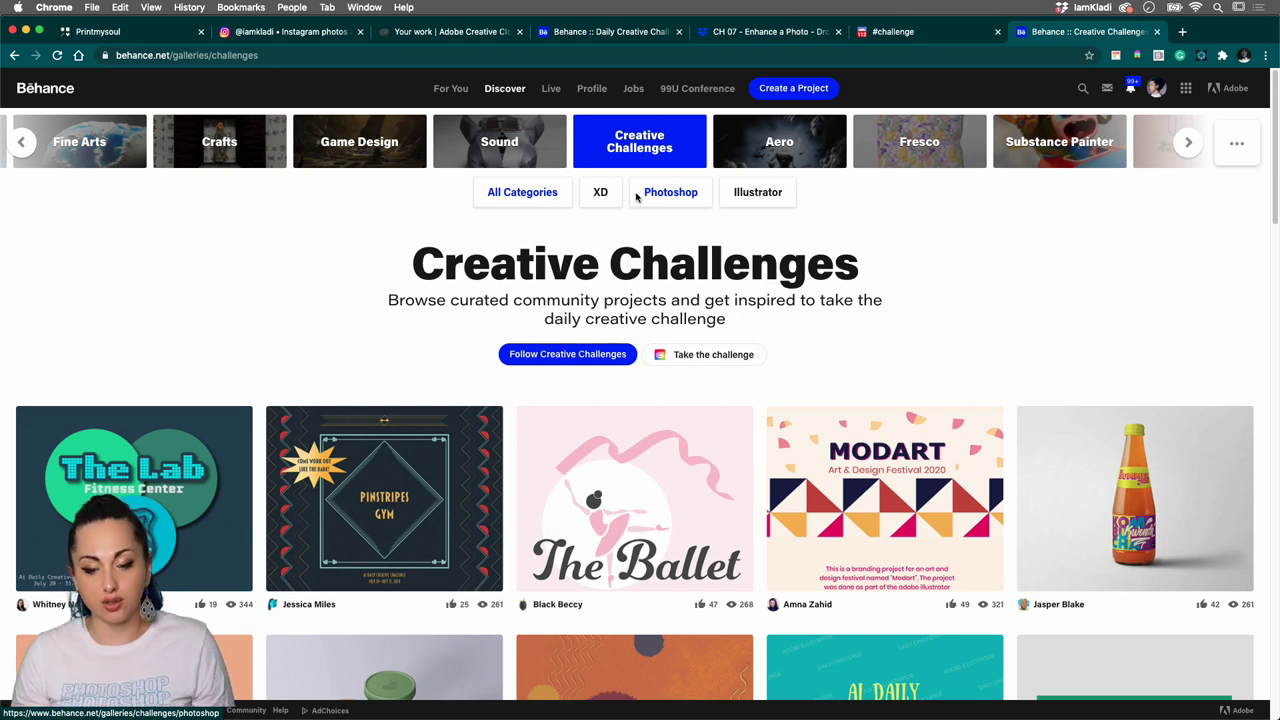
Filter the Behance challenges gallery to Illustrator projects and scroll through them
{"action": "left_click", "coordinate": [742, 193]}
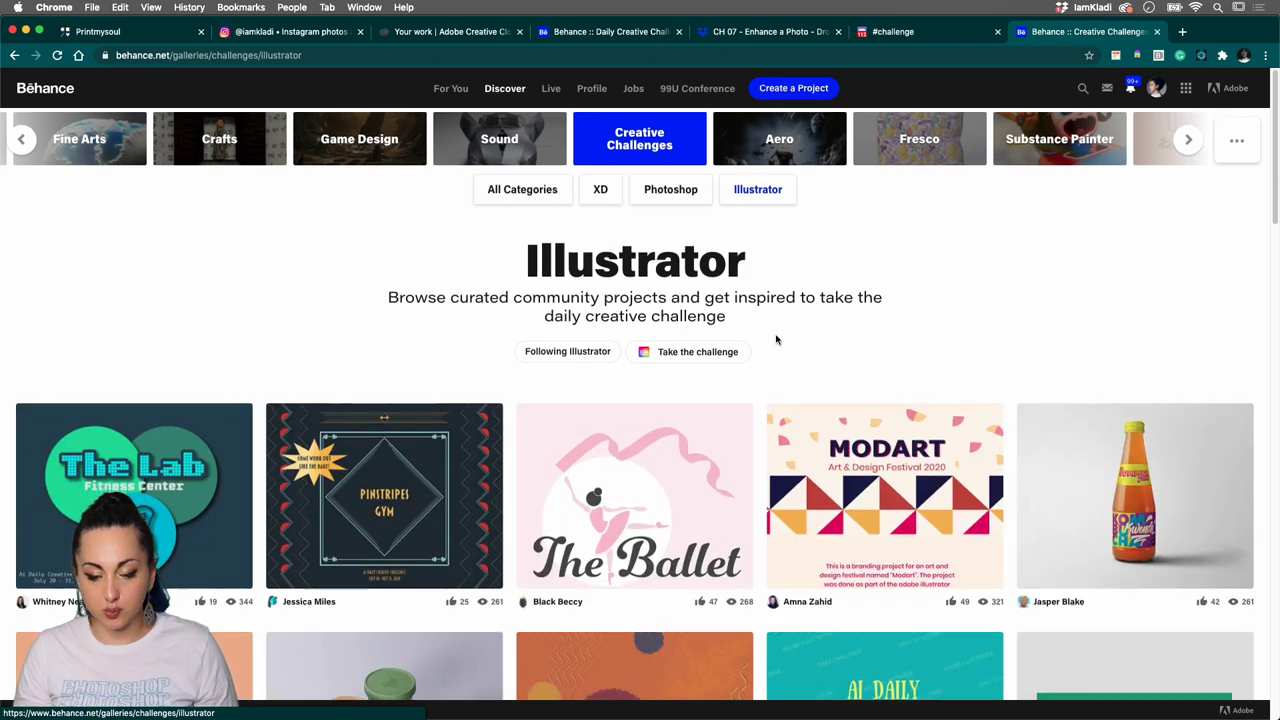
{"action": "scroll", "coordinate": [774, 300], "scroll_direction": "down", "scroll_amount": 2}
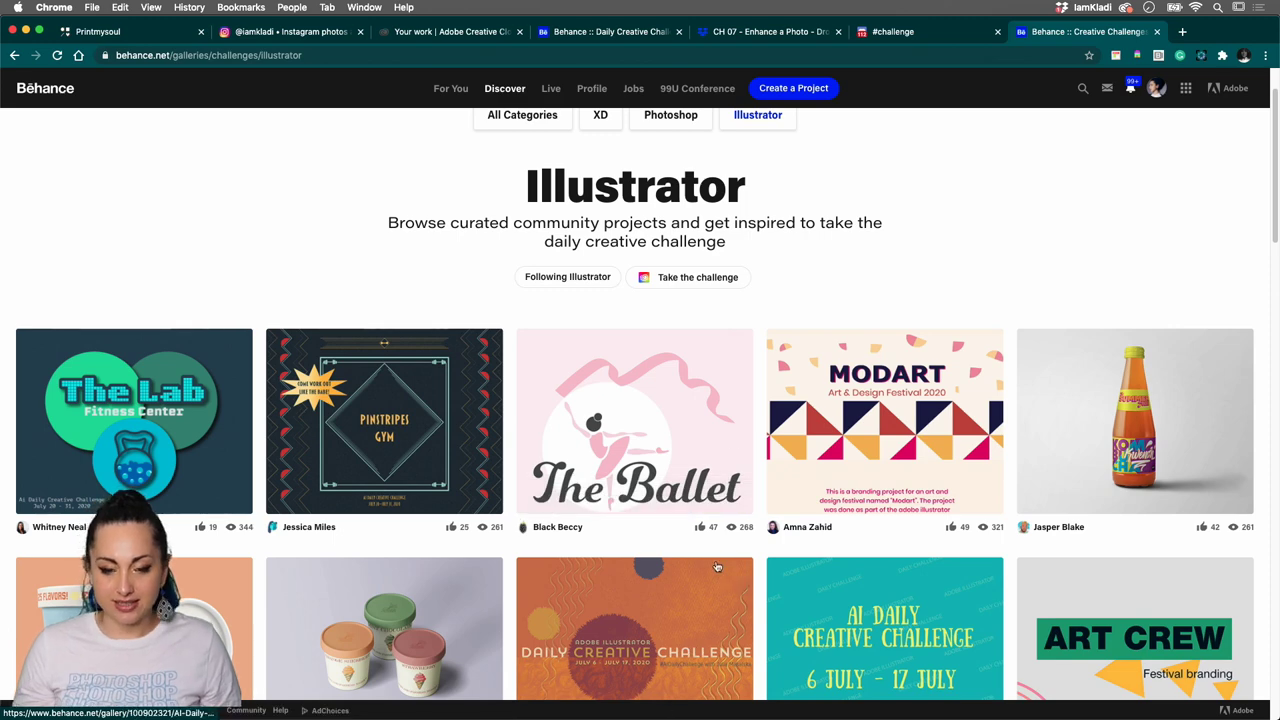
Close the Dropbox photo preview and bring Illustrator with 07 - Enhance a Photo 2.ai forward
{"action": "left_click", "coordinate": [750, 36]}
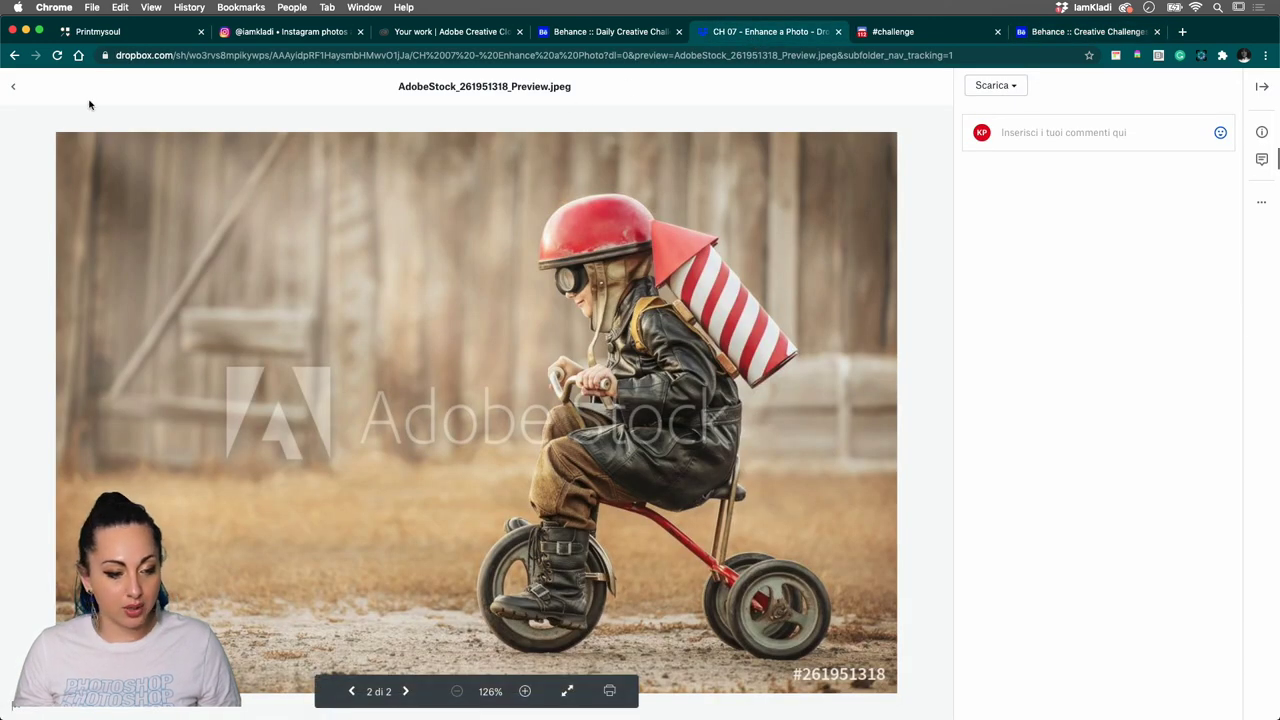
{"action": "left_click", "coordinate": [14, 92]}
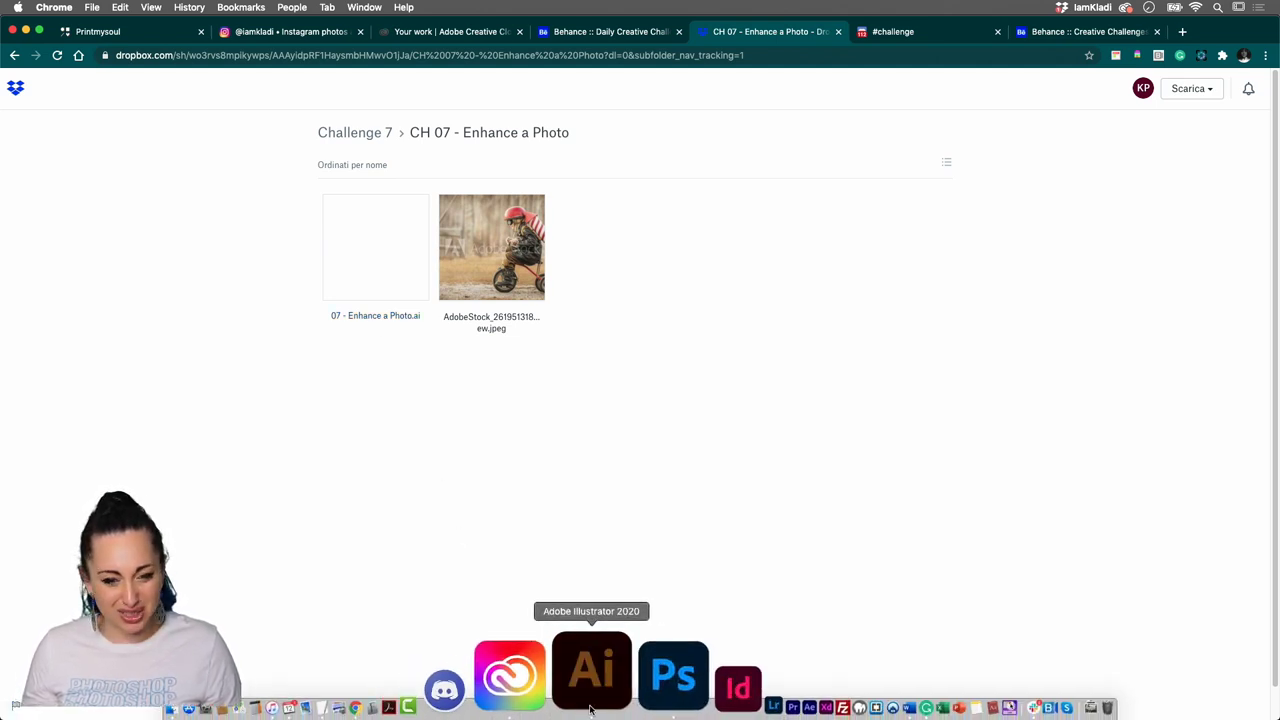
{"action": "left_click", "coordinate": [590, 700]}
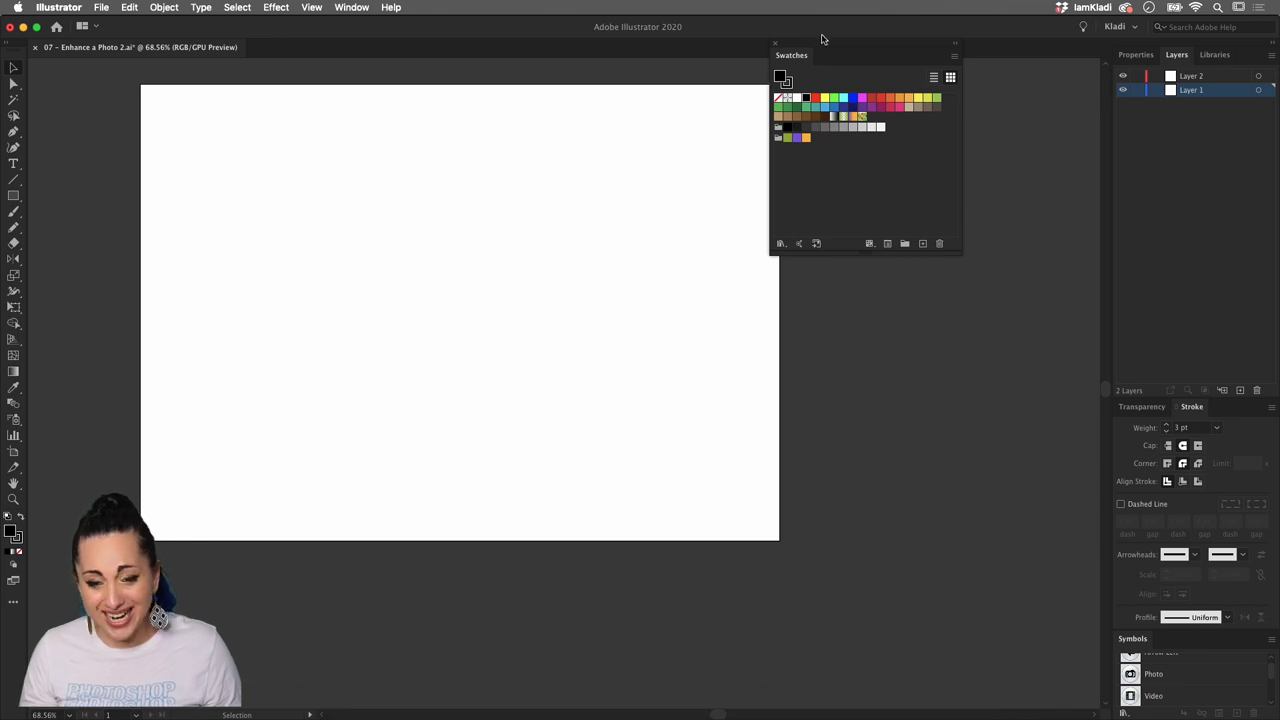
Move the Swatches panel aside and switch the Libraries panel to the Vector Art library
{"action": "left_click_drag", "start_coordinate": [826, 51], "coordinate": [936, 57]}
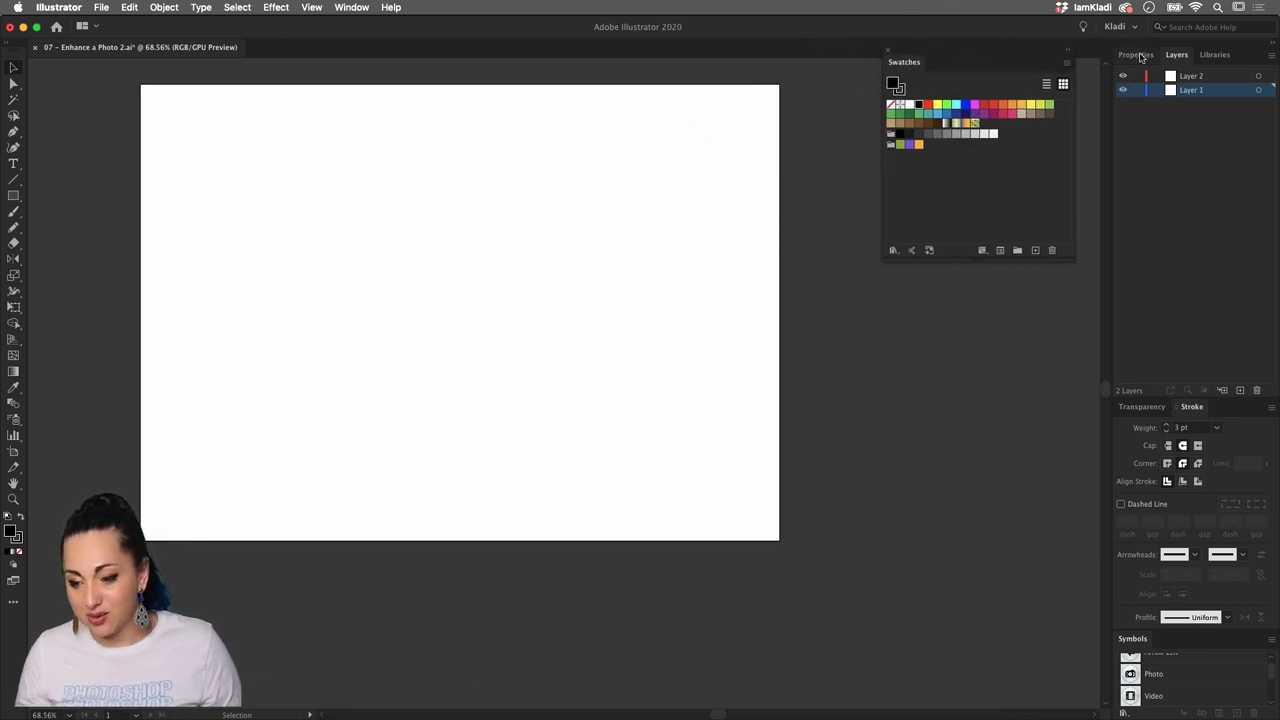
{"action": "left_click", "coordinate": [1215, 54]}
{"action": "scroll", "coordinate": [1236, 137], "scroll_direction": "up", "scroll_amount": 3}
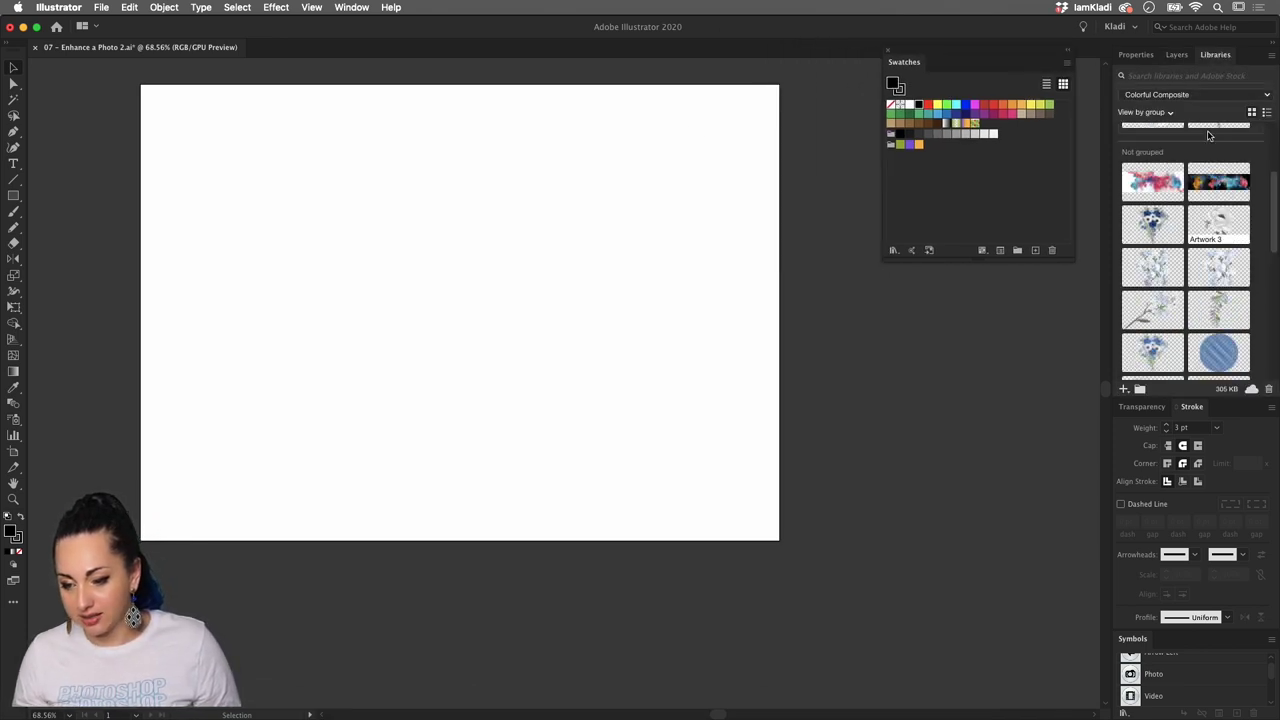
{"action": "left_click", "coordinate": [1231, 95]}
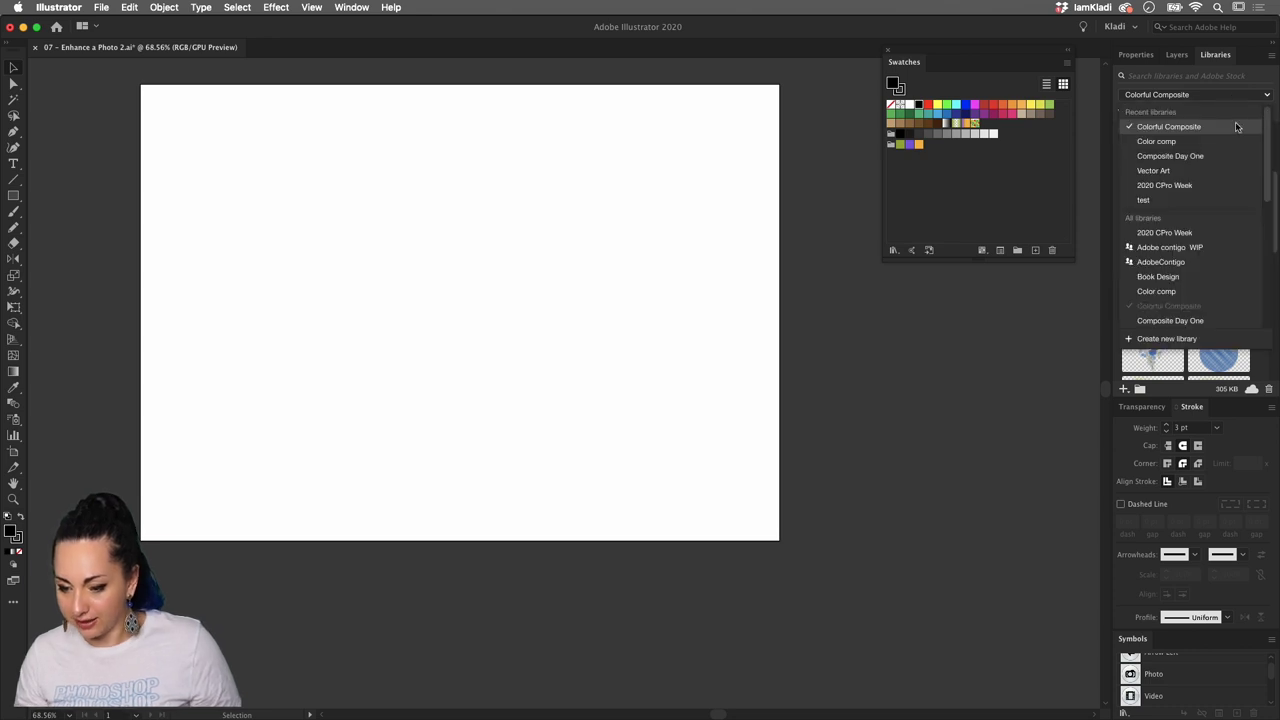
{"action": "left_click", "coordinate": [1204, 171]}
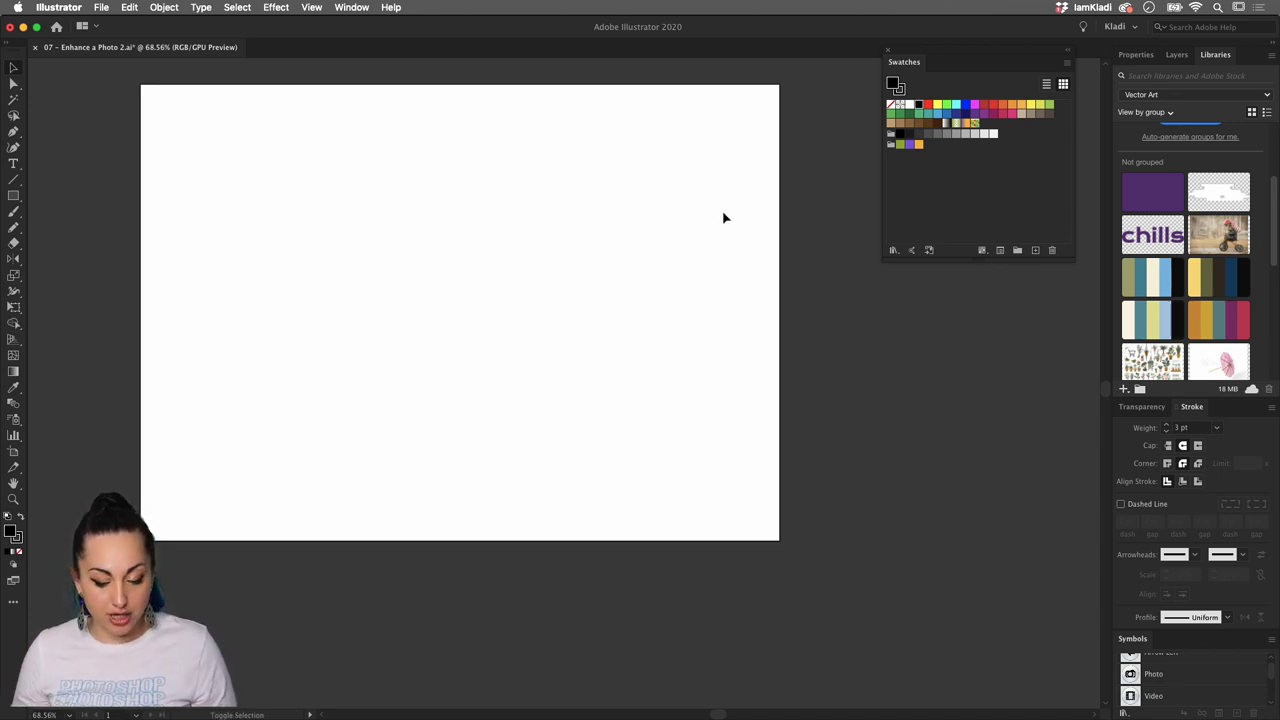
{"action": "key", "text": "super+shift+p"}
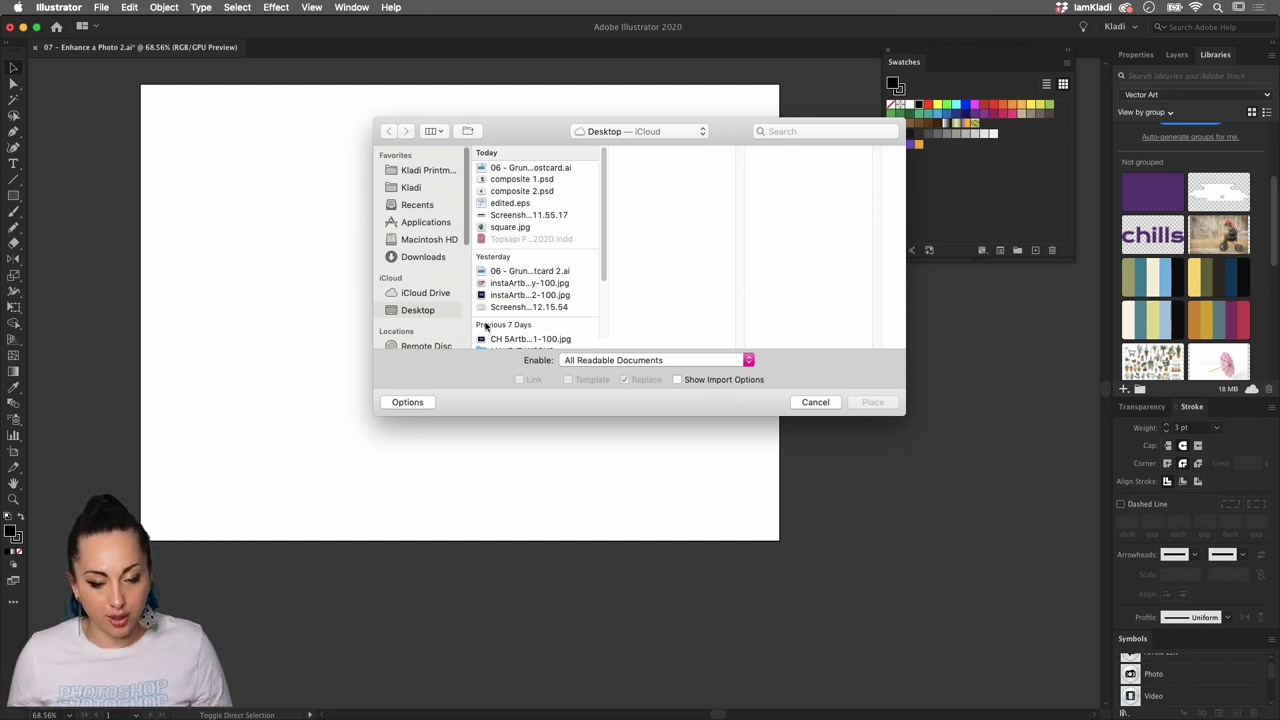
{"action": "scroll", "coordinate": [508, 294], "scroll_direction": "down", "scroll_amount": 3}
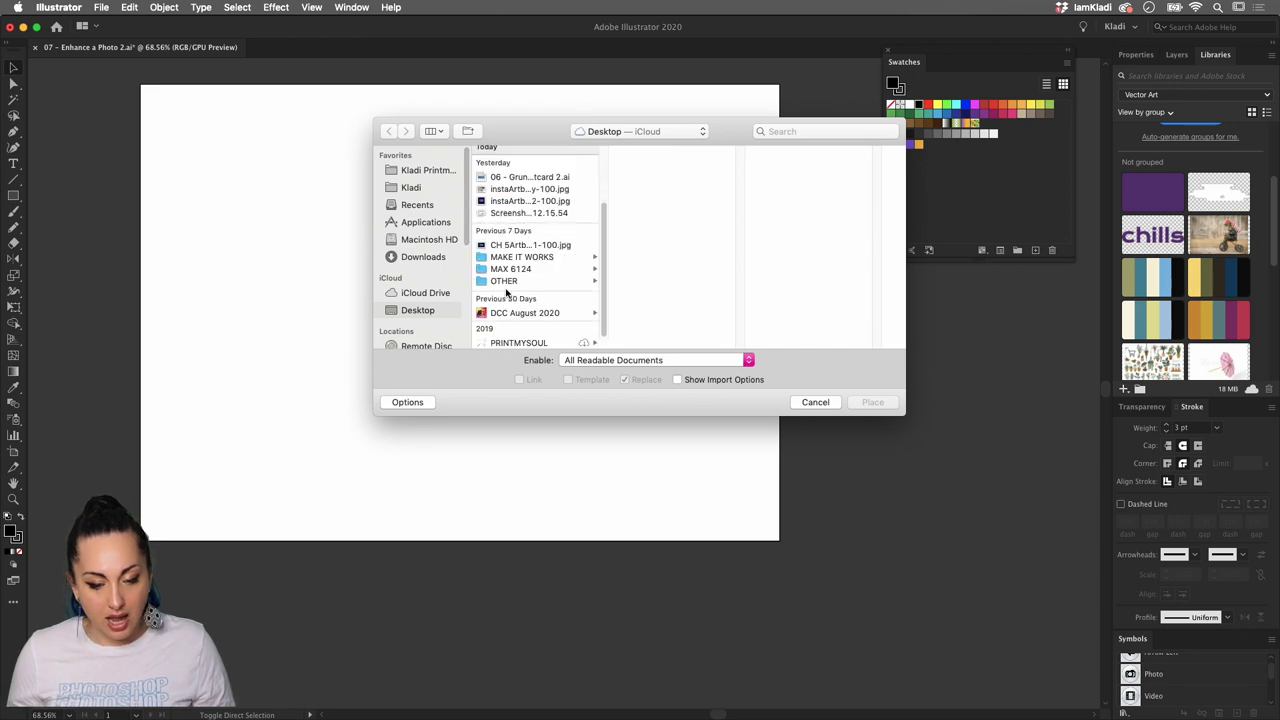
{"action": "left_click", "coordinate": [551, 315]}
{"action": "left_click", "coordinate": [660, 192]}
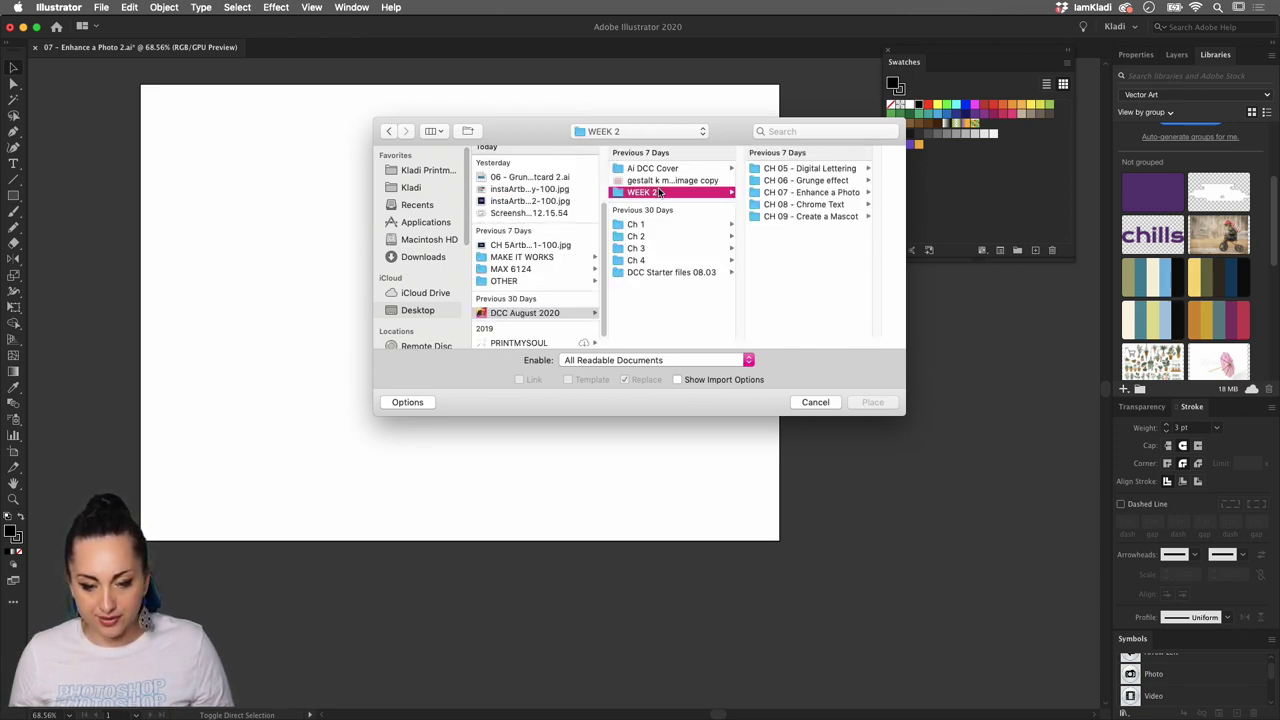
{"action": "left_click", "coordinate": [790, 193]}
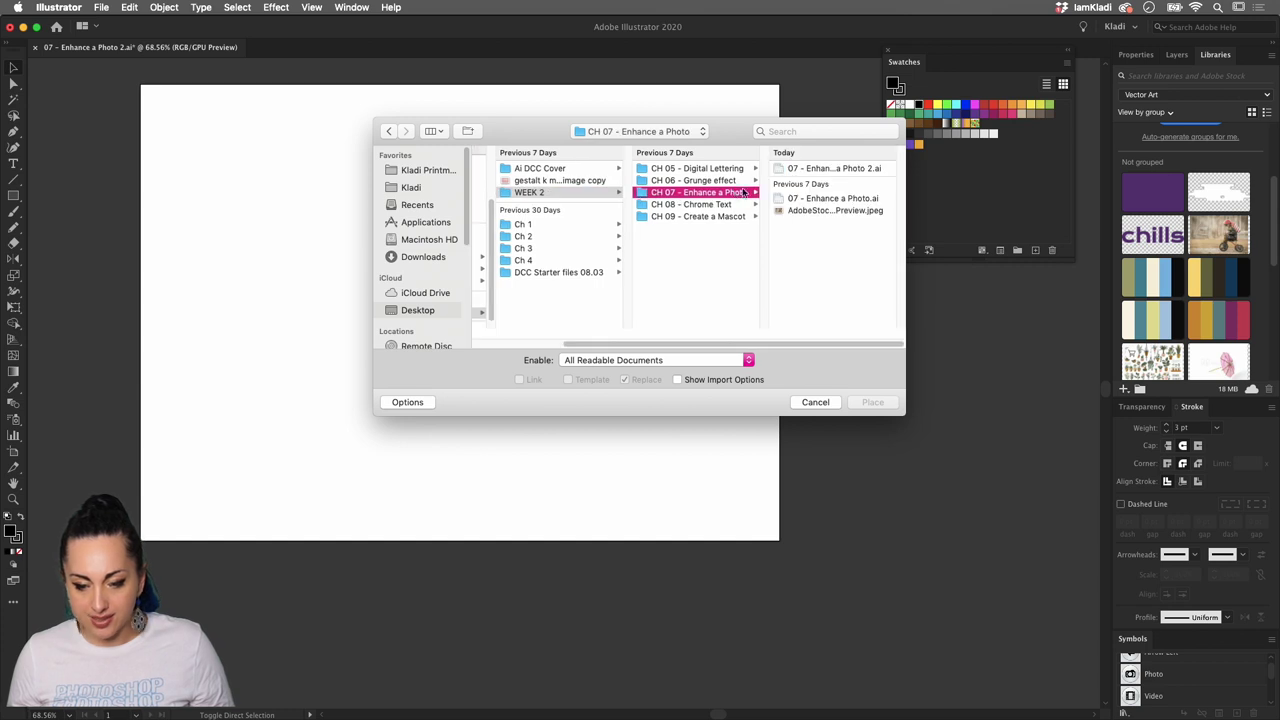
{"action": "left_click", "coordinate": [806, 210]}
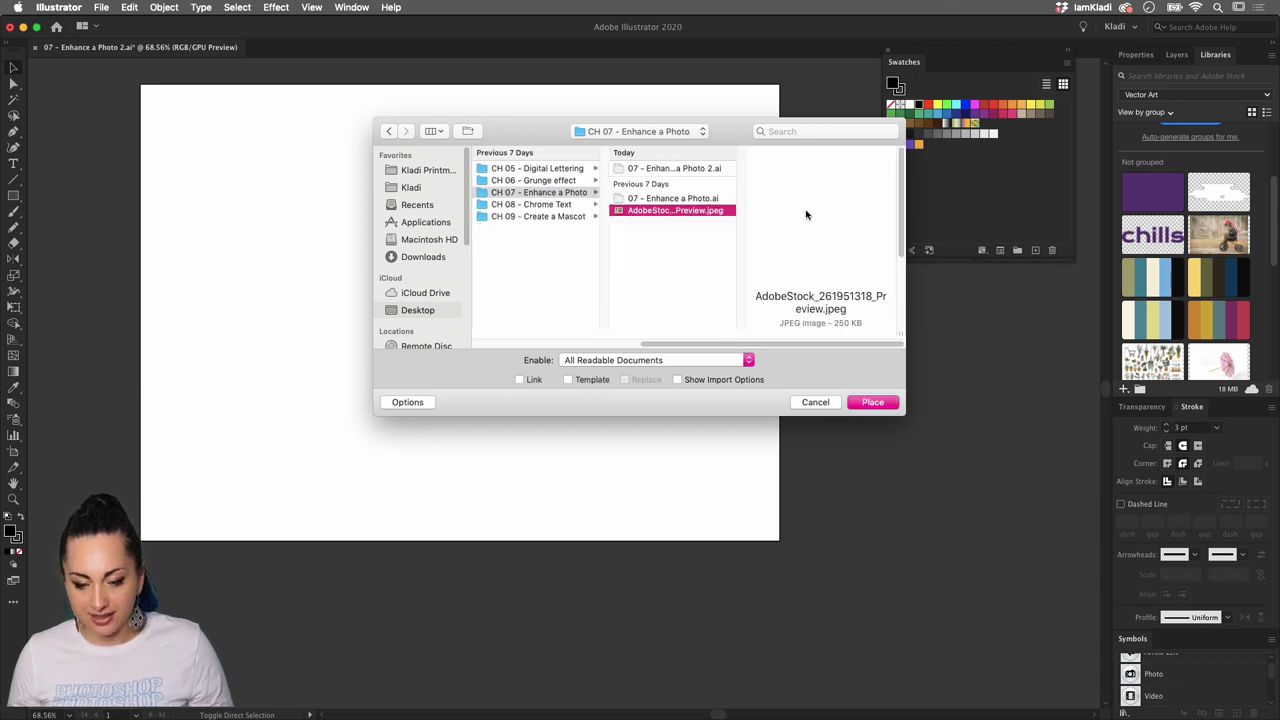
{"action": "left_click", "coordinate": [871, 403]}
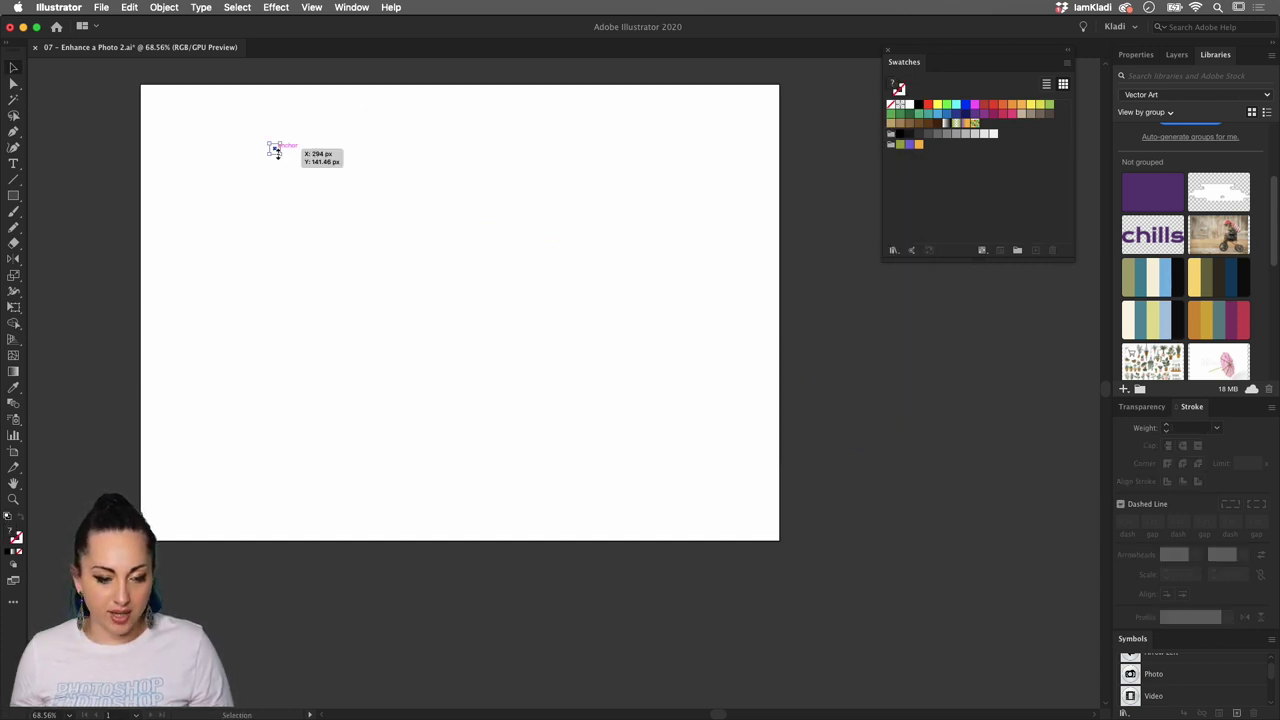
{"action": "key", "text": "Escape"}
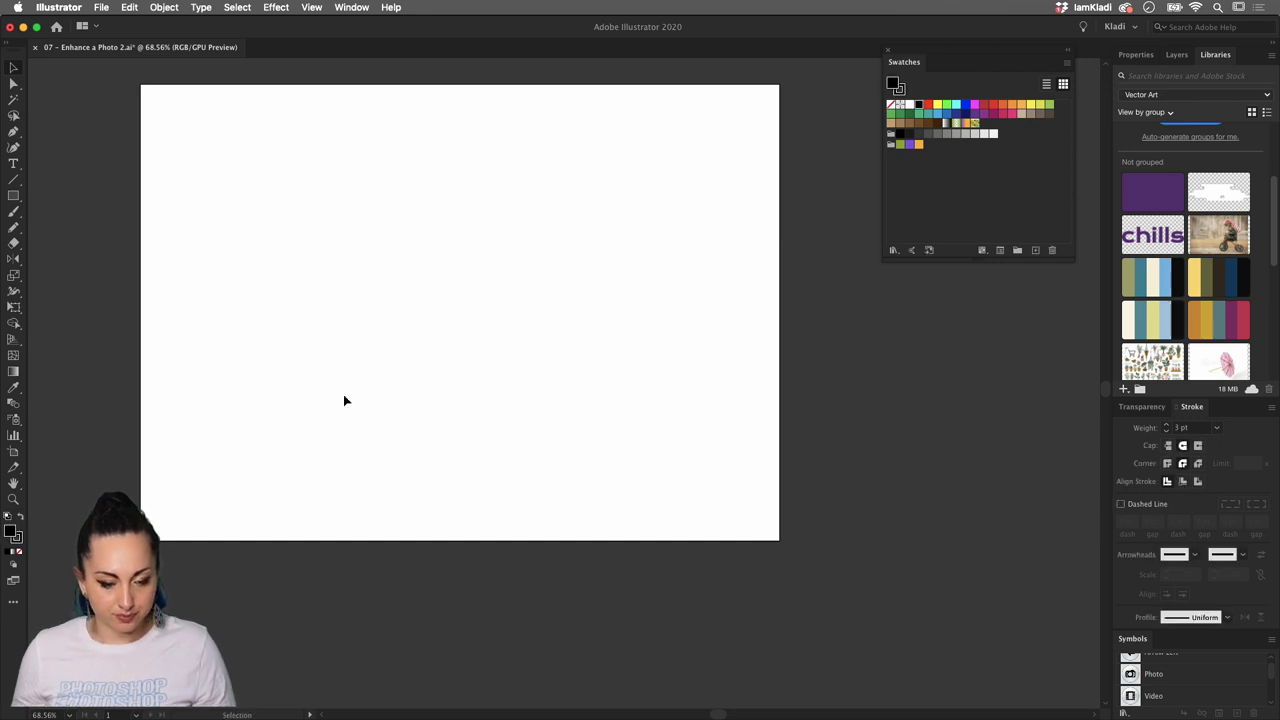
{"action": "key", "text": "super+shift+p"}
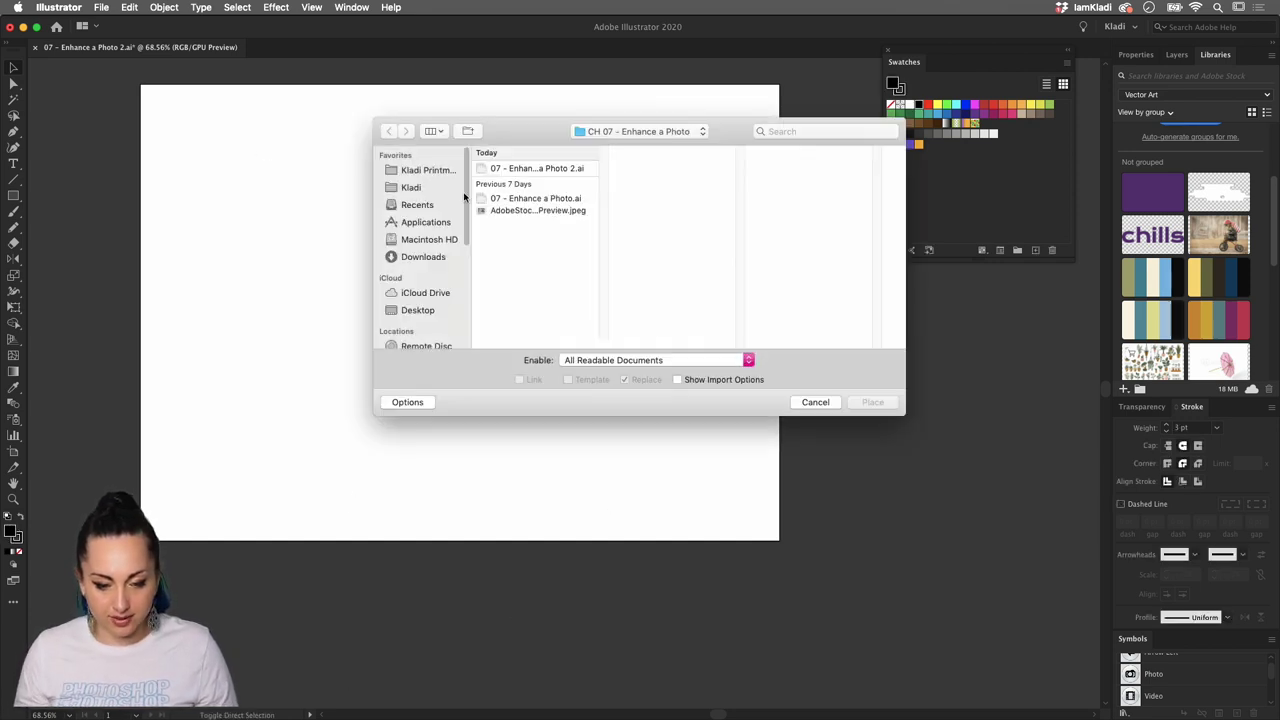
{"action": "left_click", "coordinate": [495, 211]}
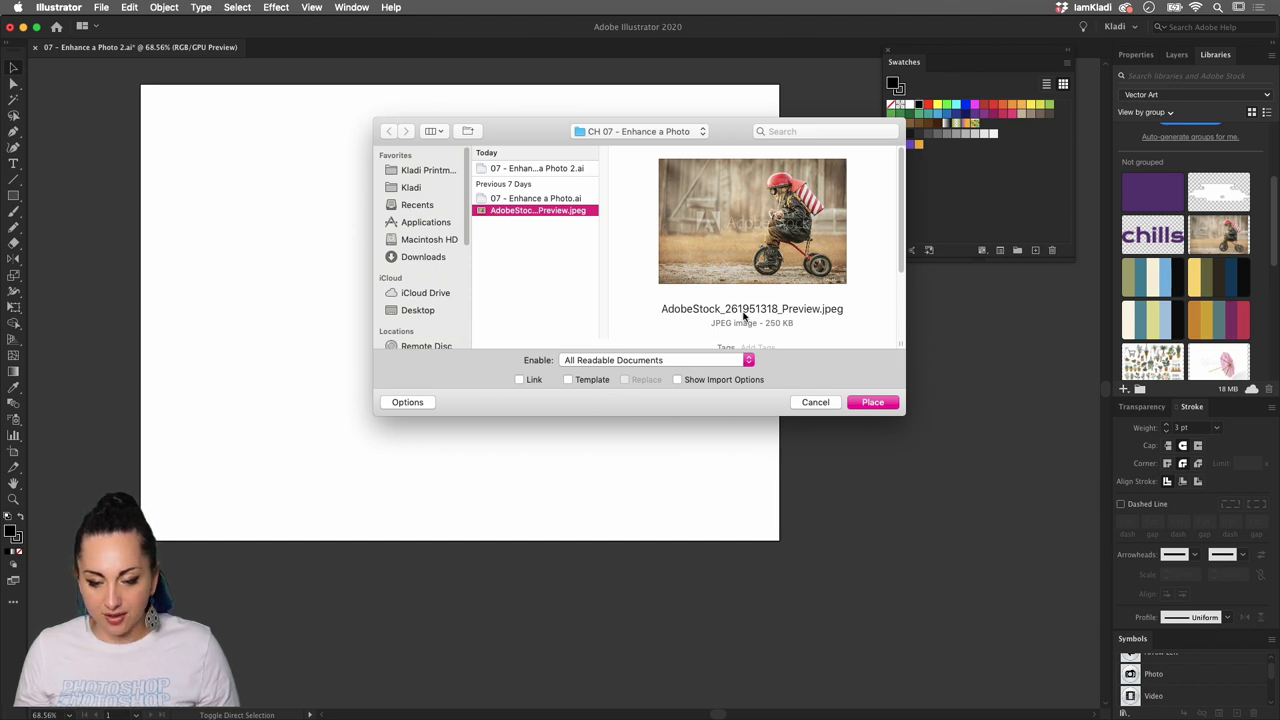
{"action": "left_click", "coordinate": [876, 405]}
{"action": "left_click", "coordinate": [285, 113]}
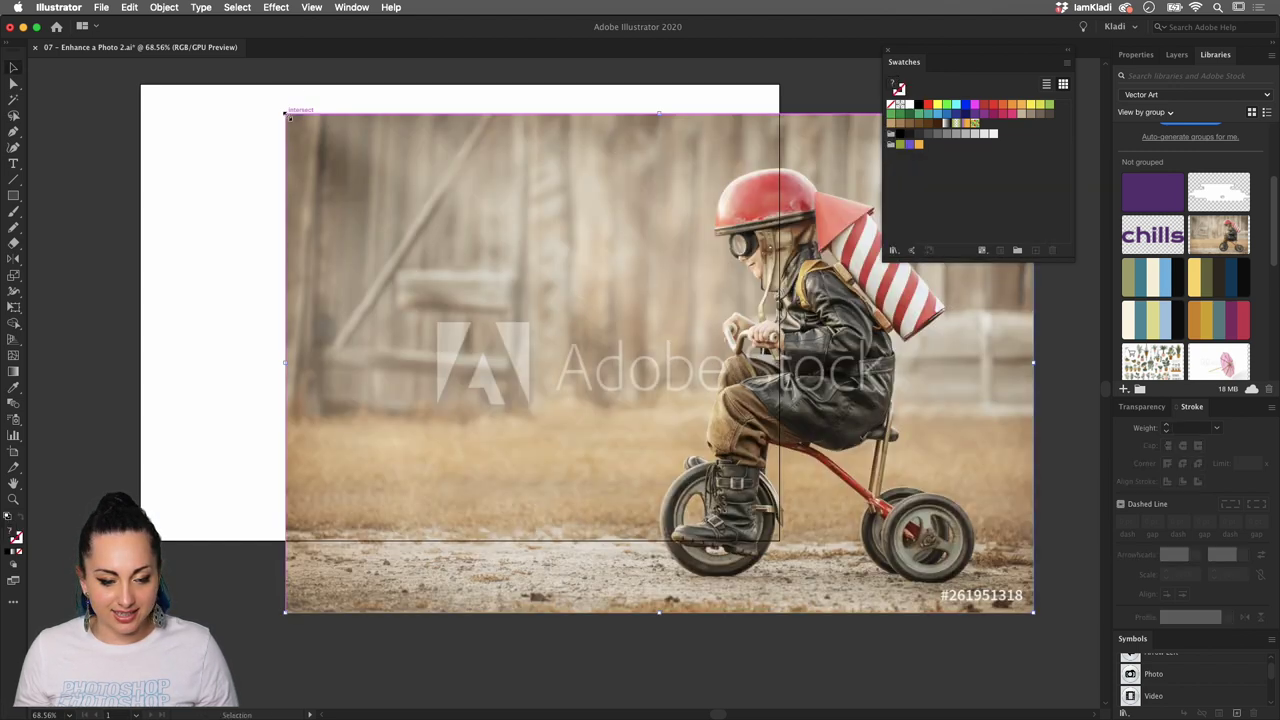
{"action": "left_click_drag", "start_coordinate": [323, 146], "coordinate": [229, 151]}
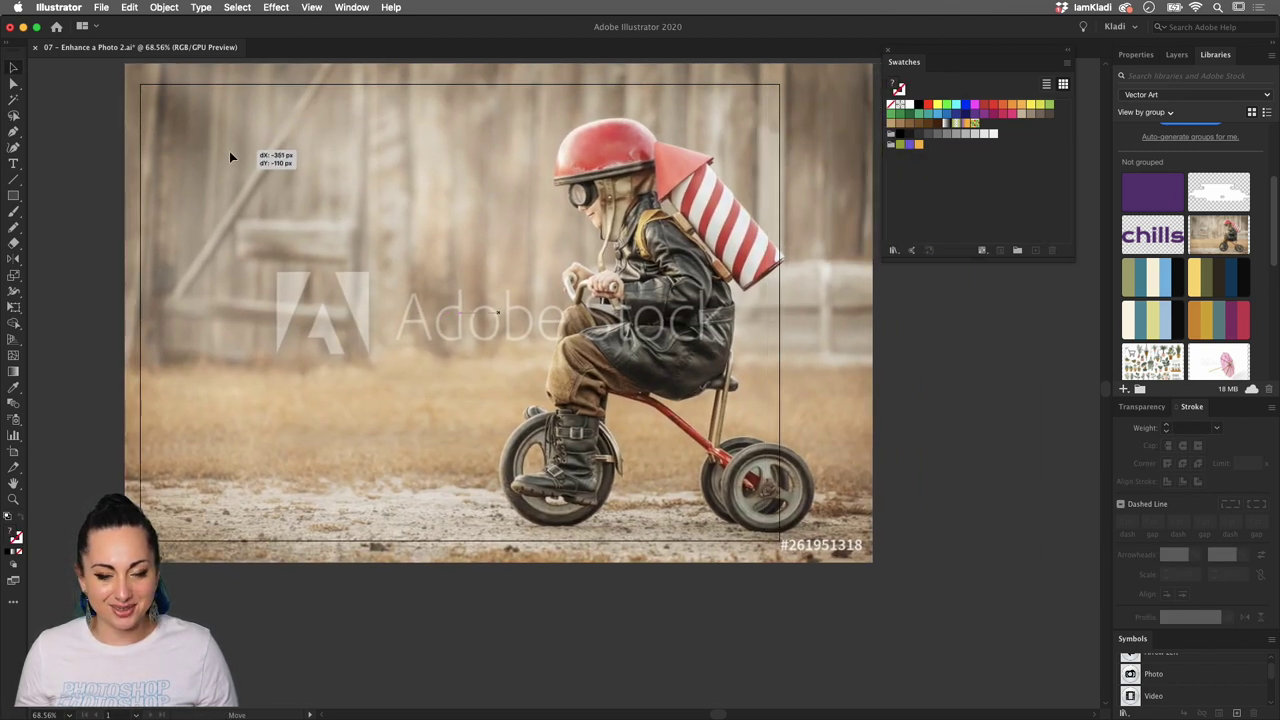
{"action": "left_click_drag", "start_coordinate": [333, 192], "coordinate": [304, 187]}
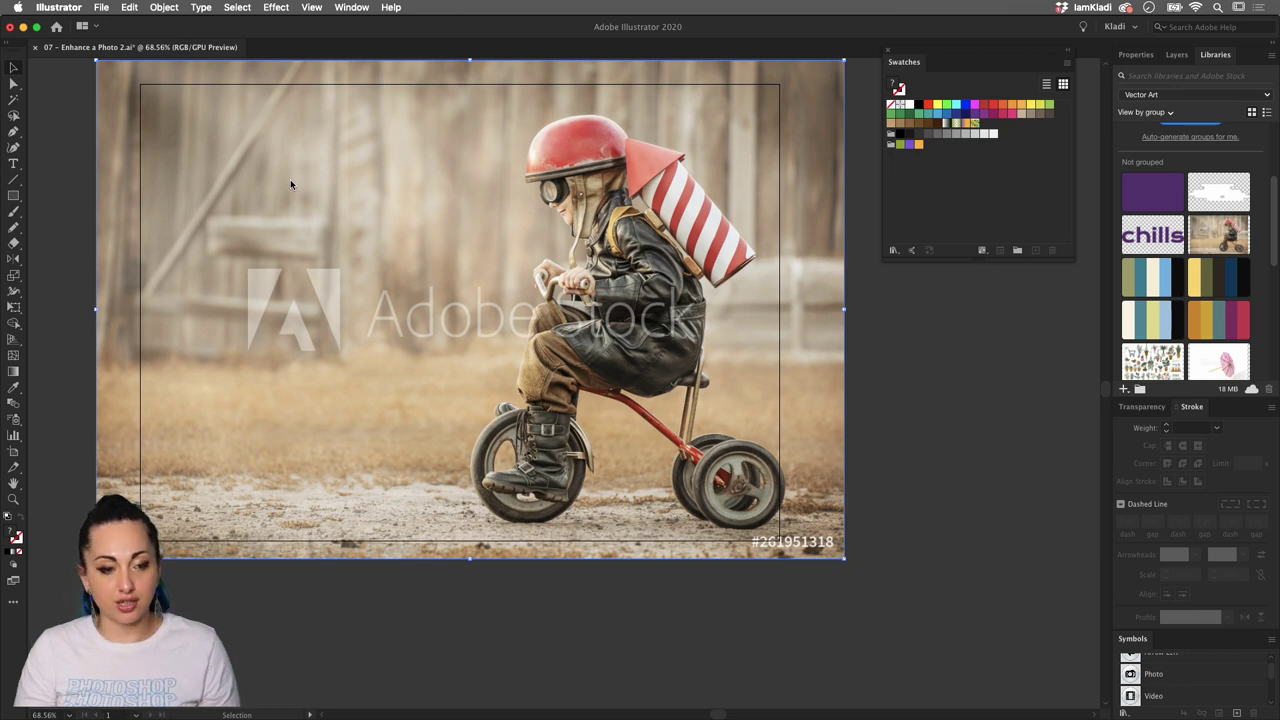
{"action": "key", "text": "BackSpace"}
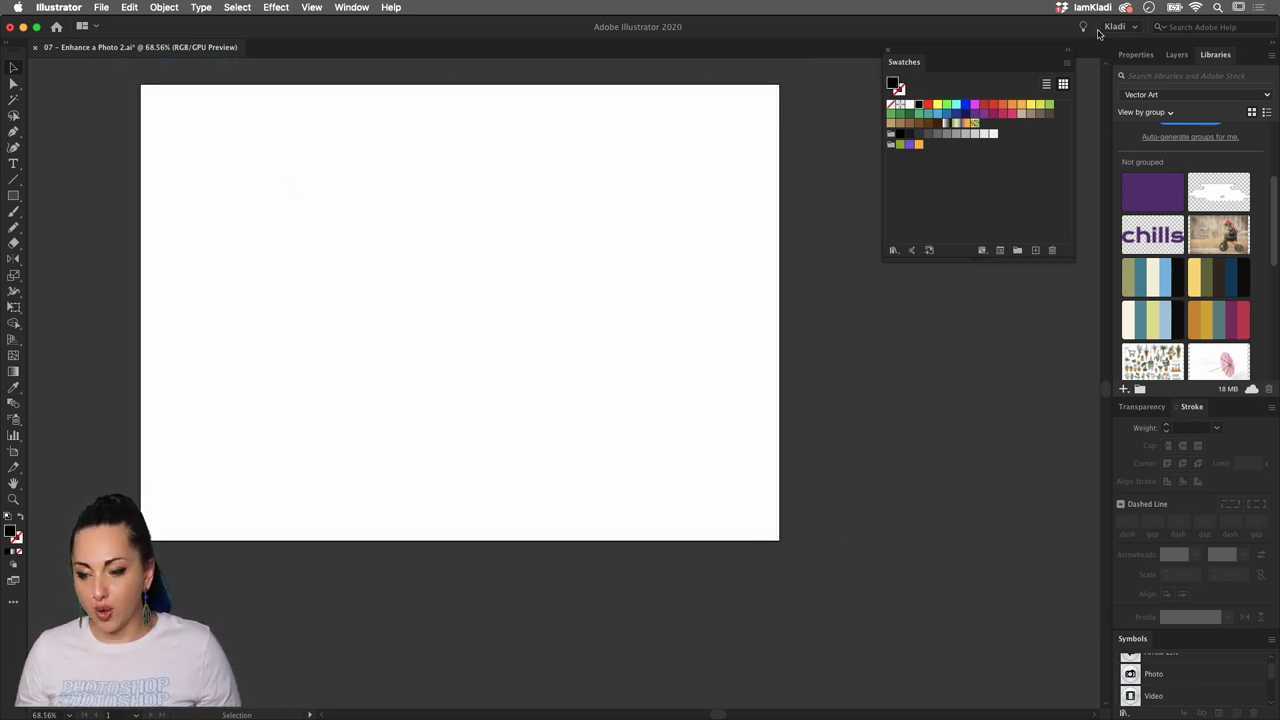
Search Adobe Stock for 'kid running' and filter the results to photos only
{"action": "left_click", "coordinate": [1222, 78]}
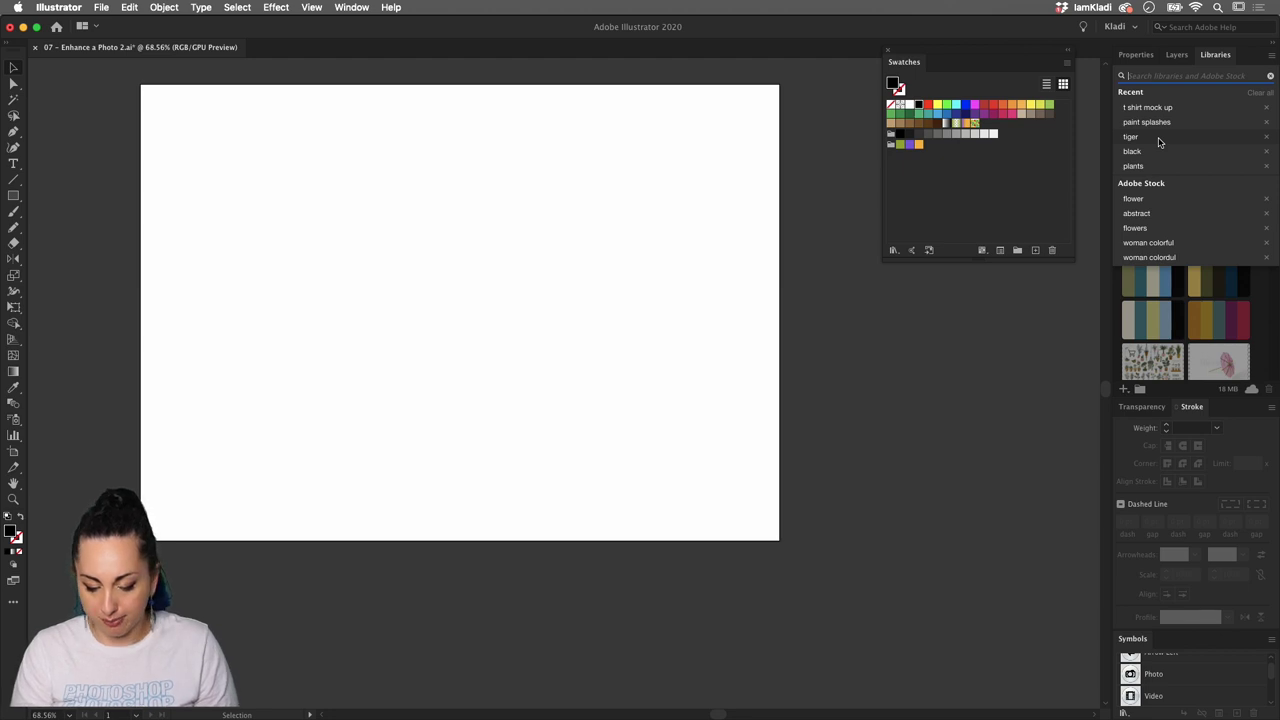
{"action": "type", "text": "kid"}
{"action": "key", "text": "Return"}
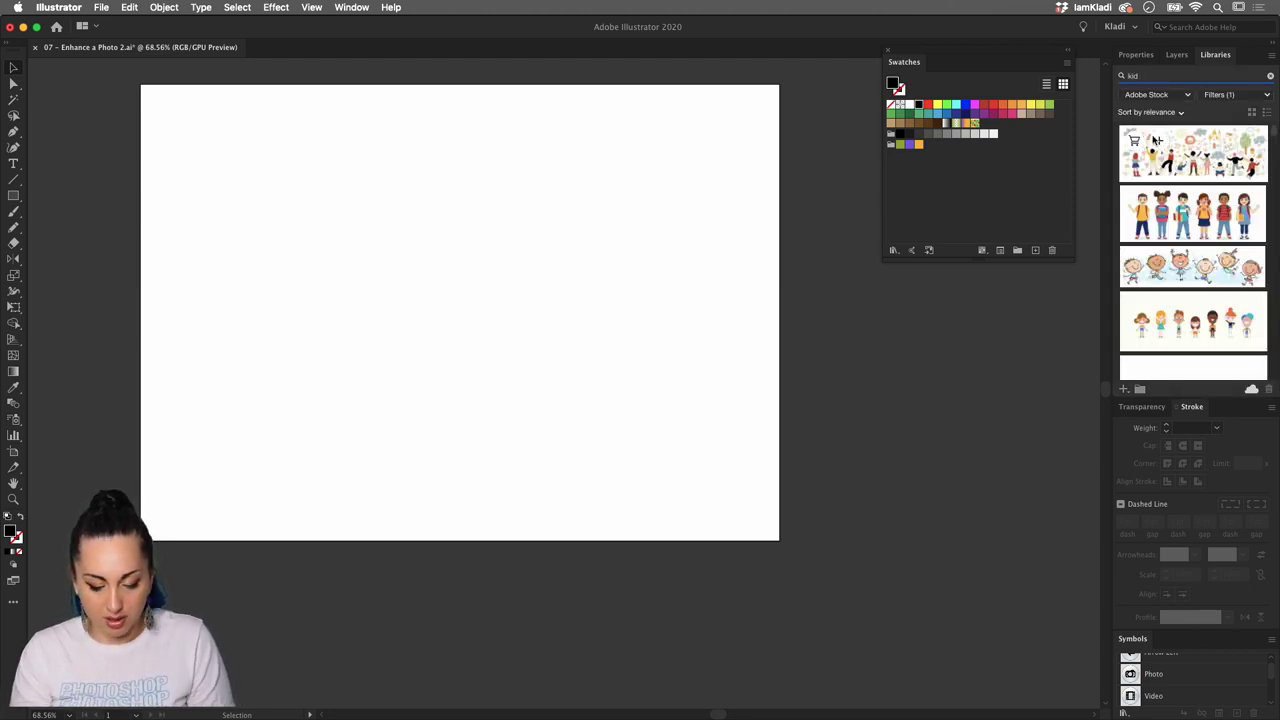
{"action": "type", "text": "running"}
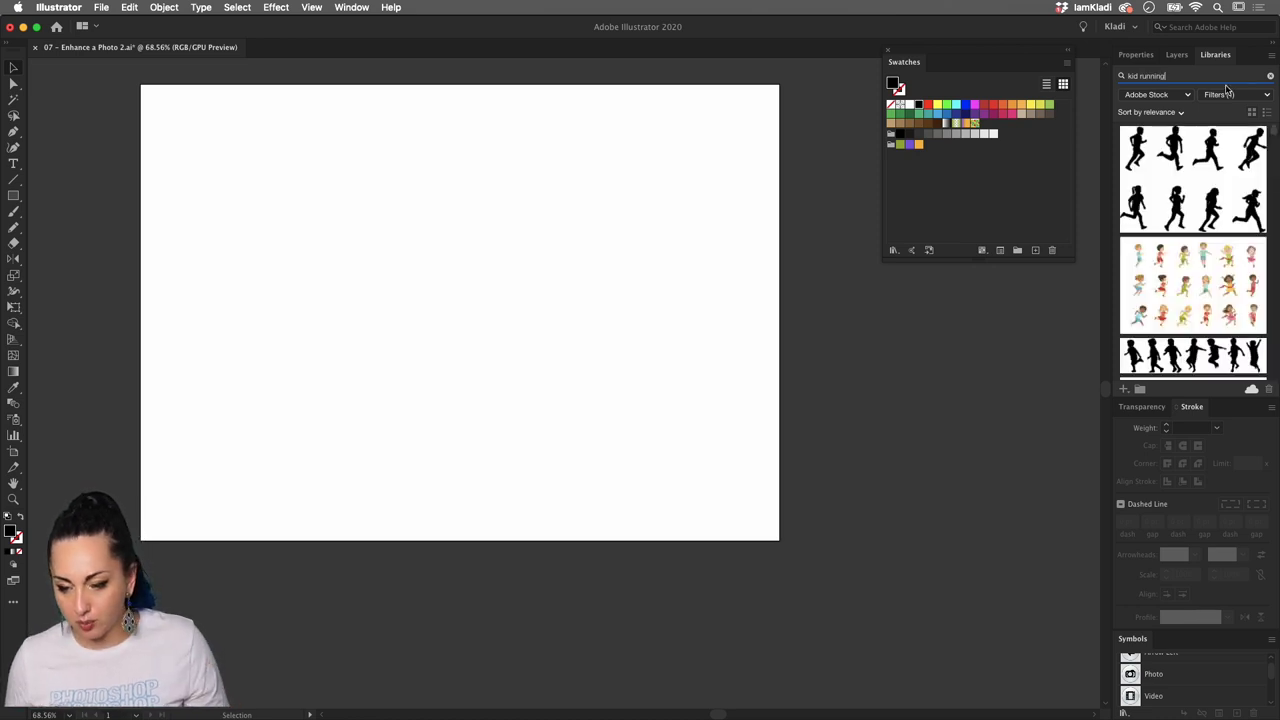
{"action": "left_click", "coordinate": [1239, 98]}
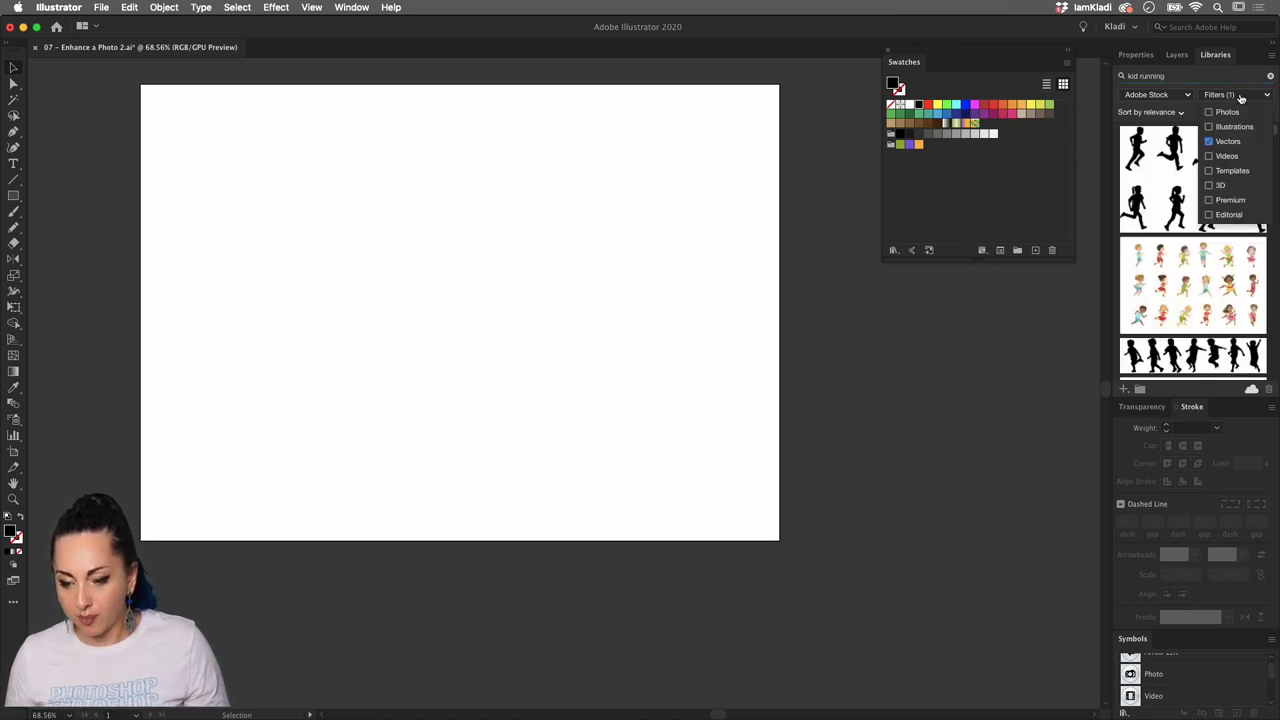
{"action": "left_click", "coordinate": [1208, 113]}
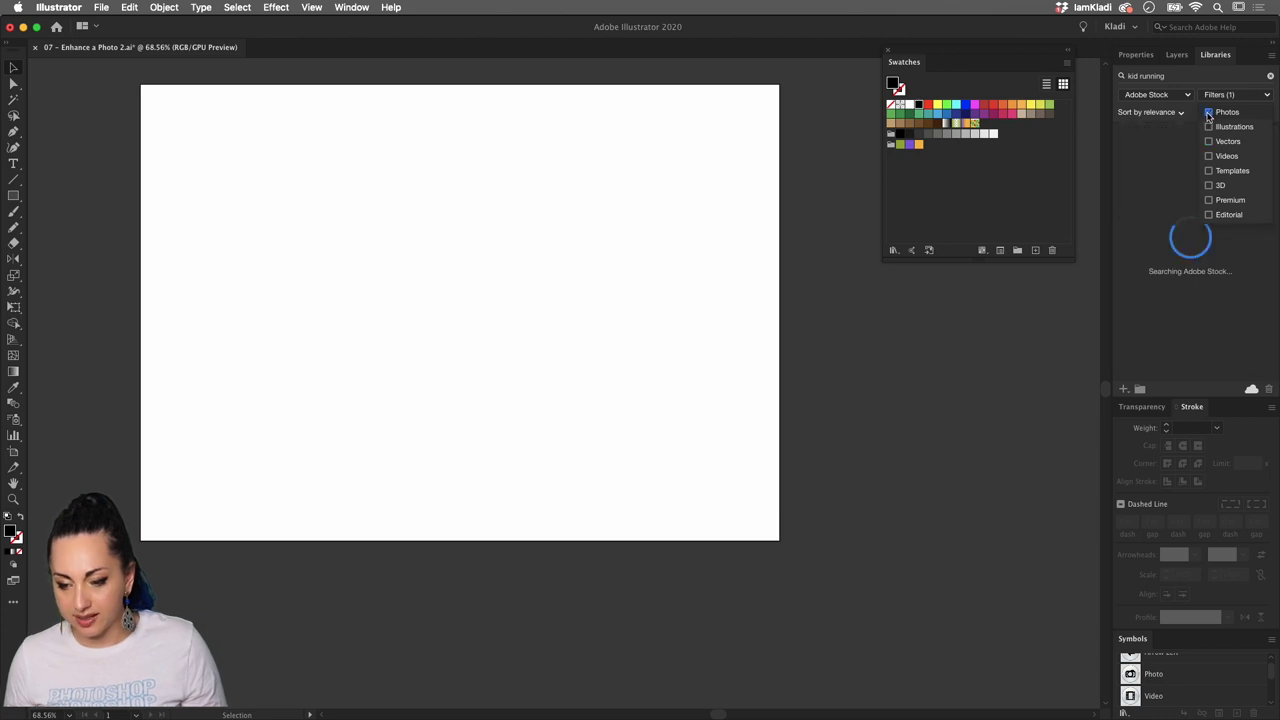
Save the preview of the kid running by the sea to the Vector Art library
{"action": "scroll", "coordinate": [1190, 258], "scroll_direction": "down", "scroll_amount": 5}
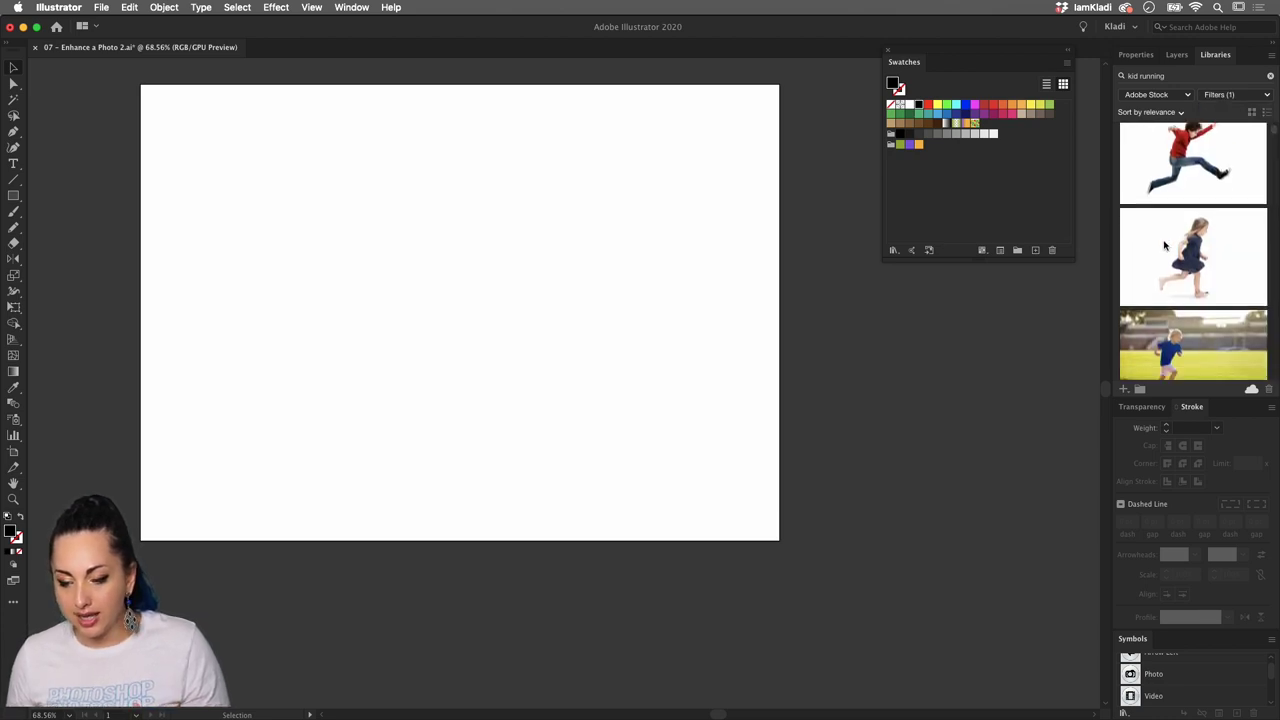
{"action": "scroll", "coordinate": [1179, 255], "scroll_direction": "down", "scroll_amount": 1}
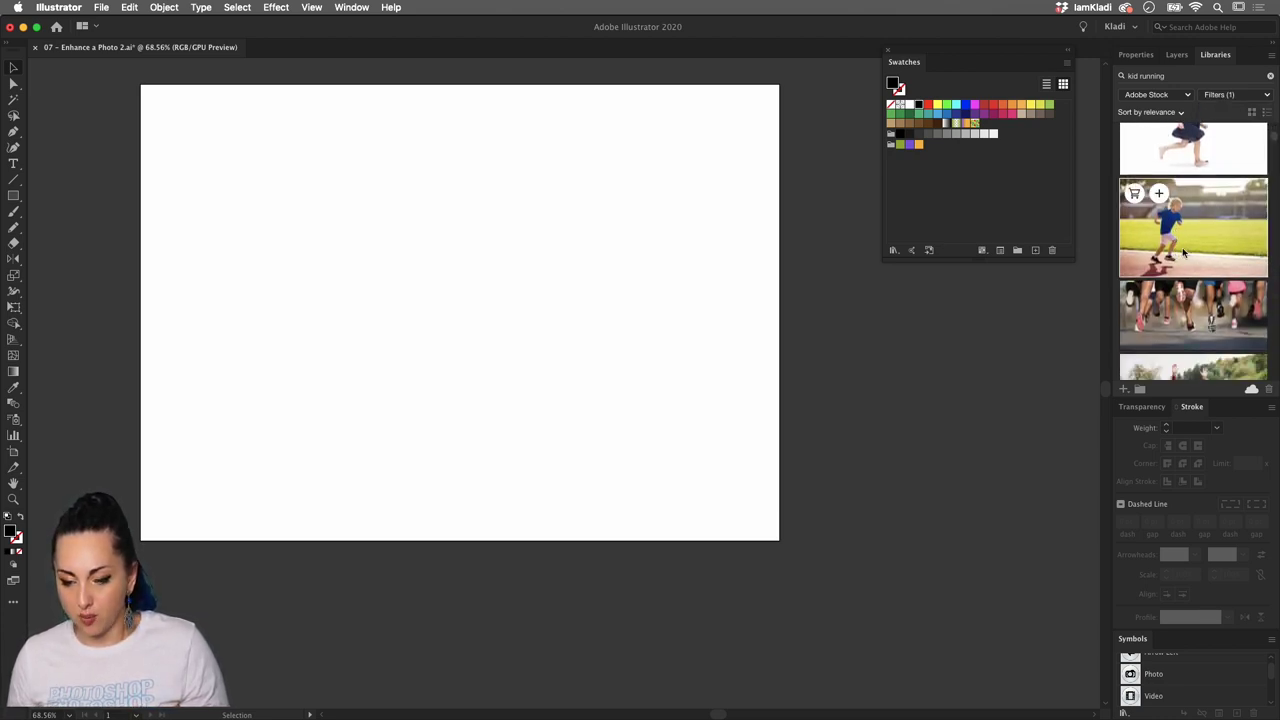
{"action": "scroll", "coordinate": [1192, 239], "scroll_direction": "down", "scroll_amount": 10}
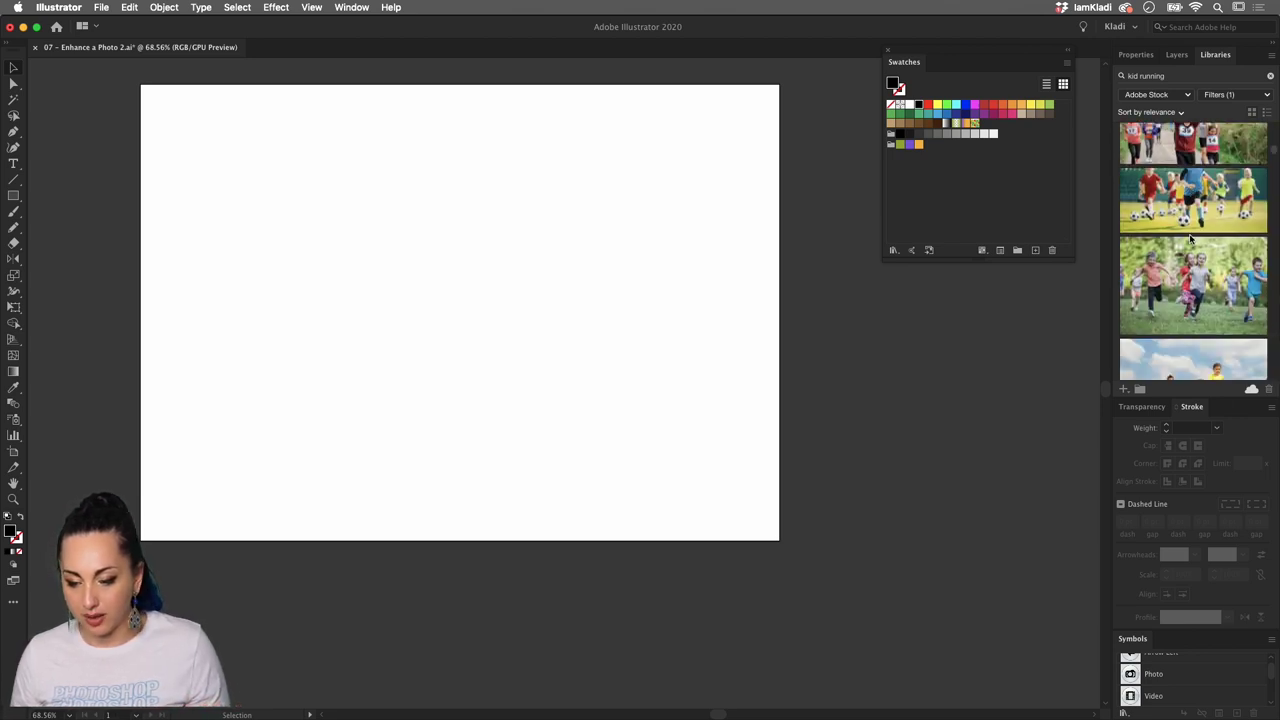
{"action": "scroll", "coordinate": [1190, 240], "scroll_direction": "down", "scroll_amount": 4}
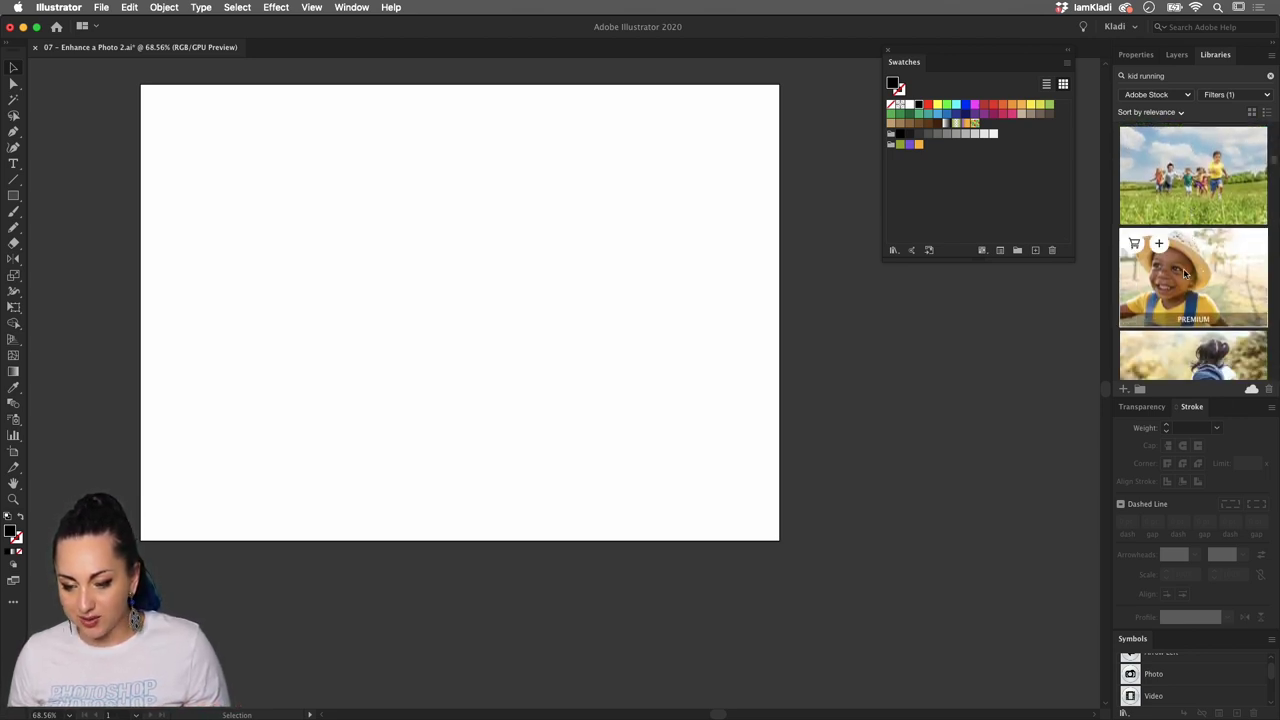
{"action": "scroll", "coordinate": [1175, 258], "scroll_direction": "down", "scroll_amount": 6}
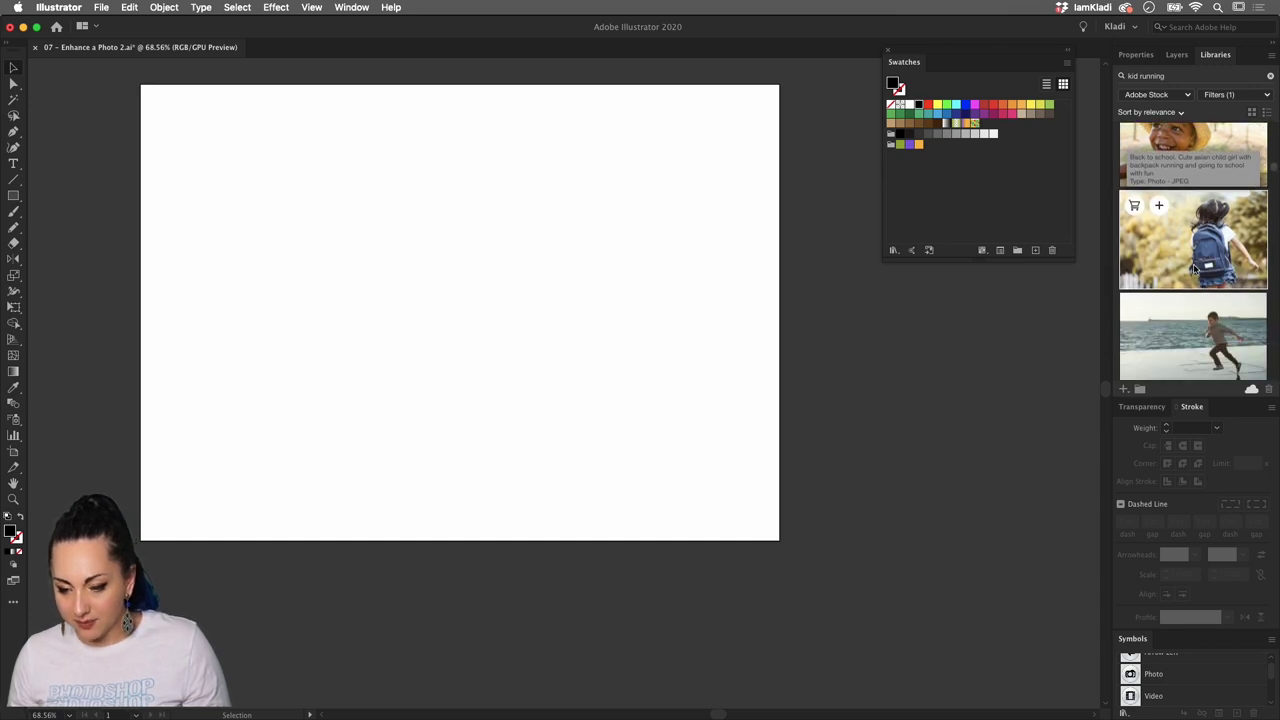
{"action": "scroll", "coordinate": [1172, 315], "scroll_direction": "down", "scroll_amount": 1}
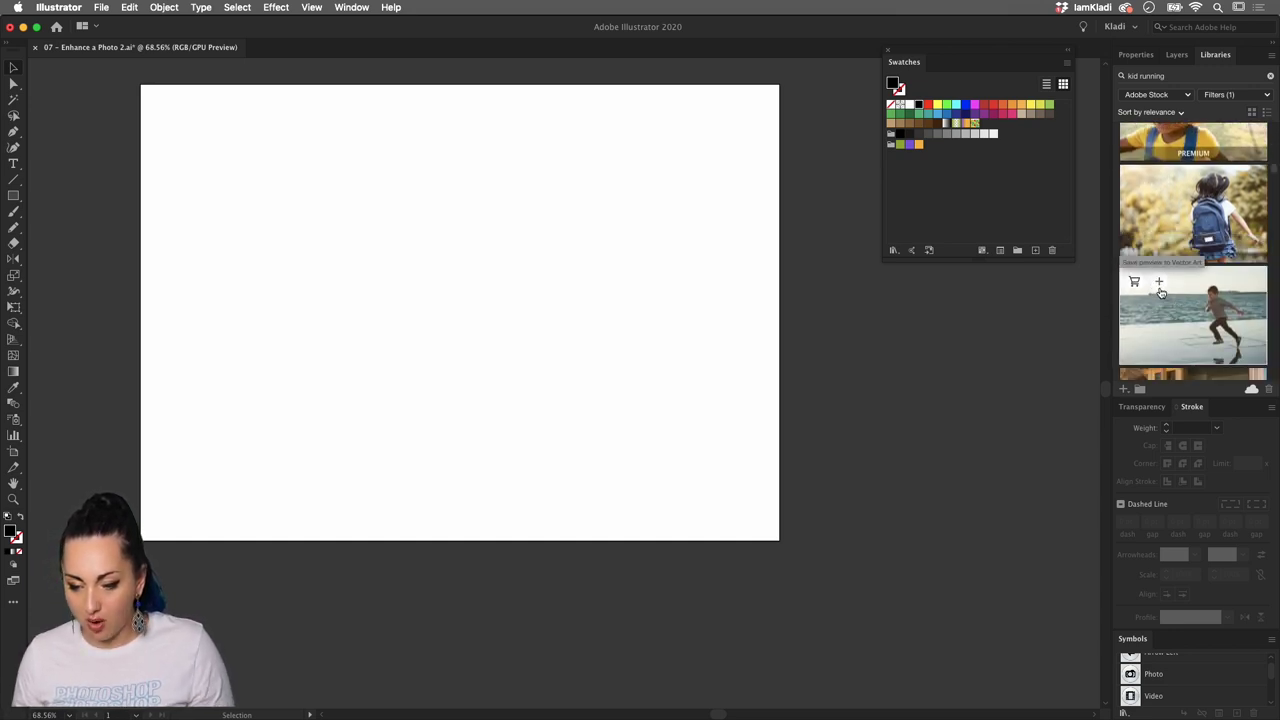
{"action": "left_click", "coordinate": [1160, 287]}
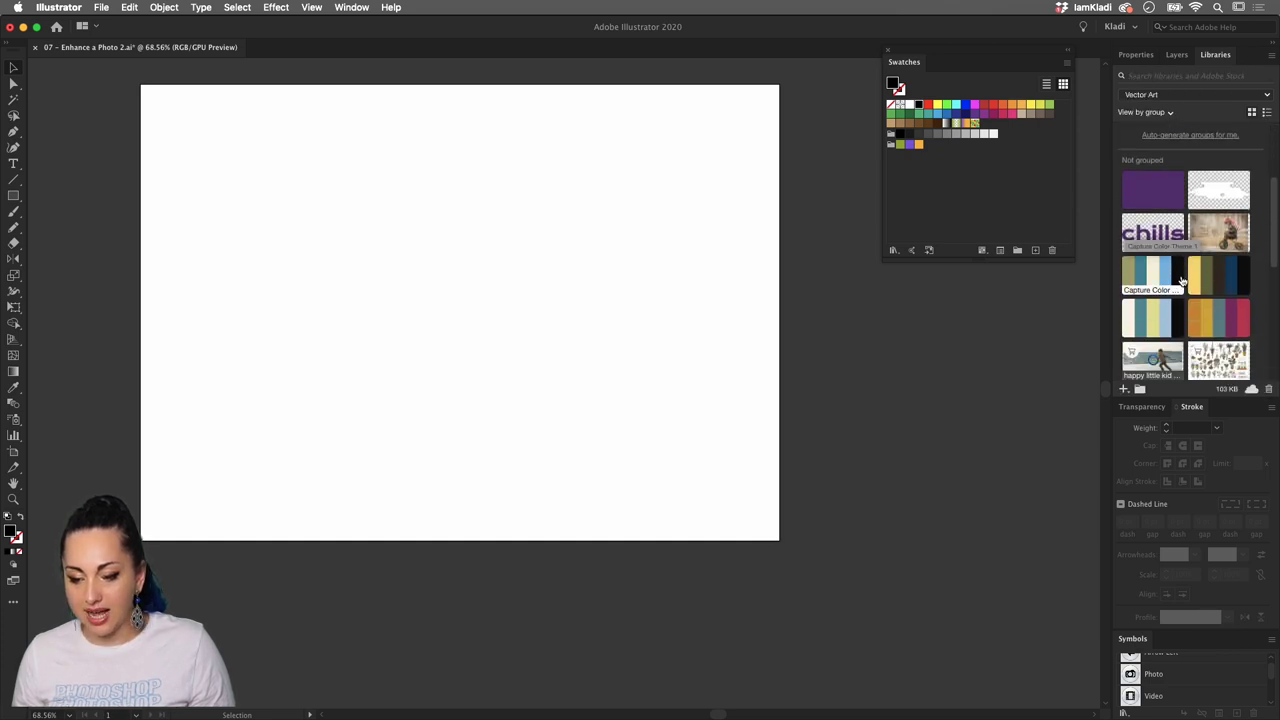
Create an empty library named 'New library', then switch back to Vector Art
{"action": "scroll", "coordinate": [1160, 290], "scroll_direction": "down", "scroll_amount": 10}
{"action": "scroll", "coordinate": [1180, 310], "scroll_direction": "up", "scroll_amount": 15}
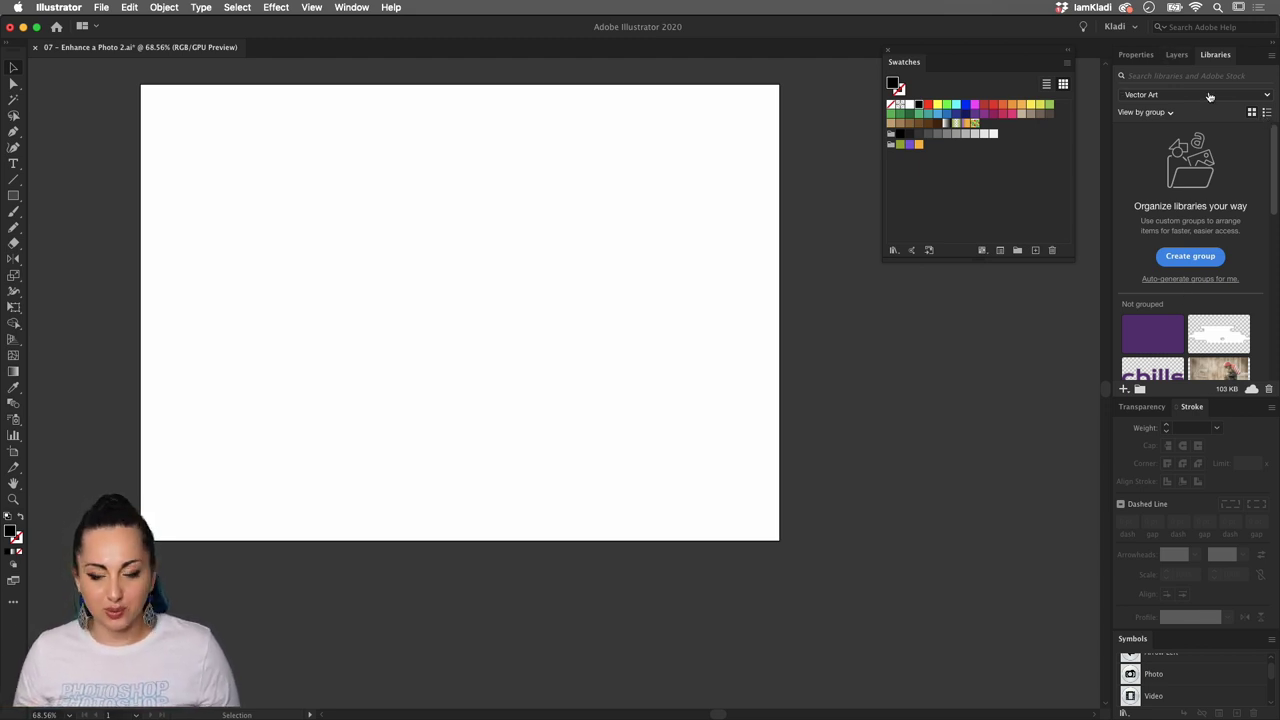
{"action": "left_click", "coordinate": [1266, 96]}
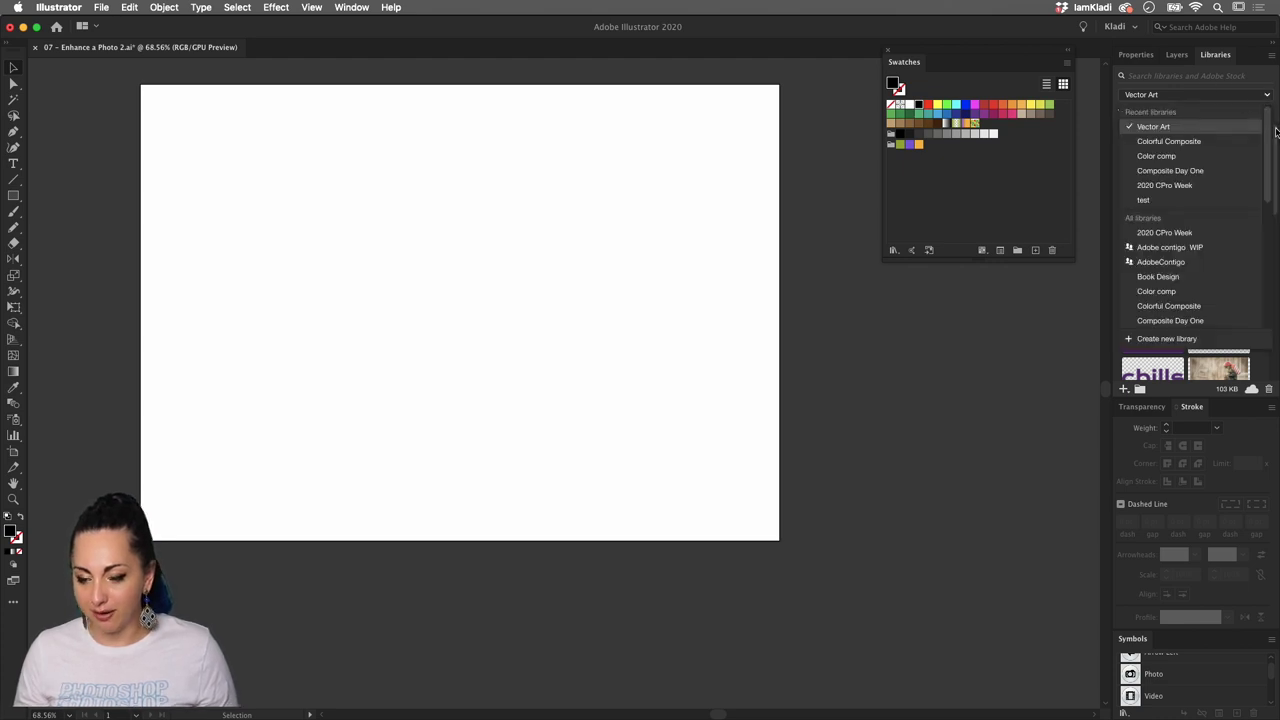
{"action": "left_click", "coordinate": [1136, 340]}
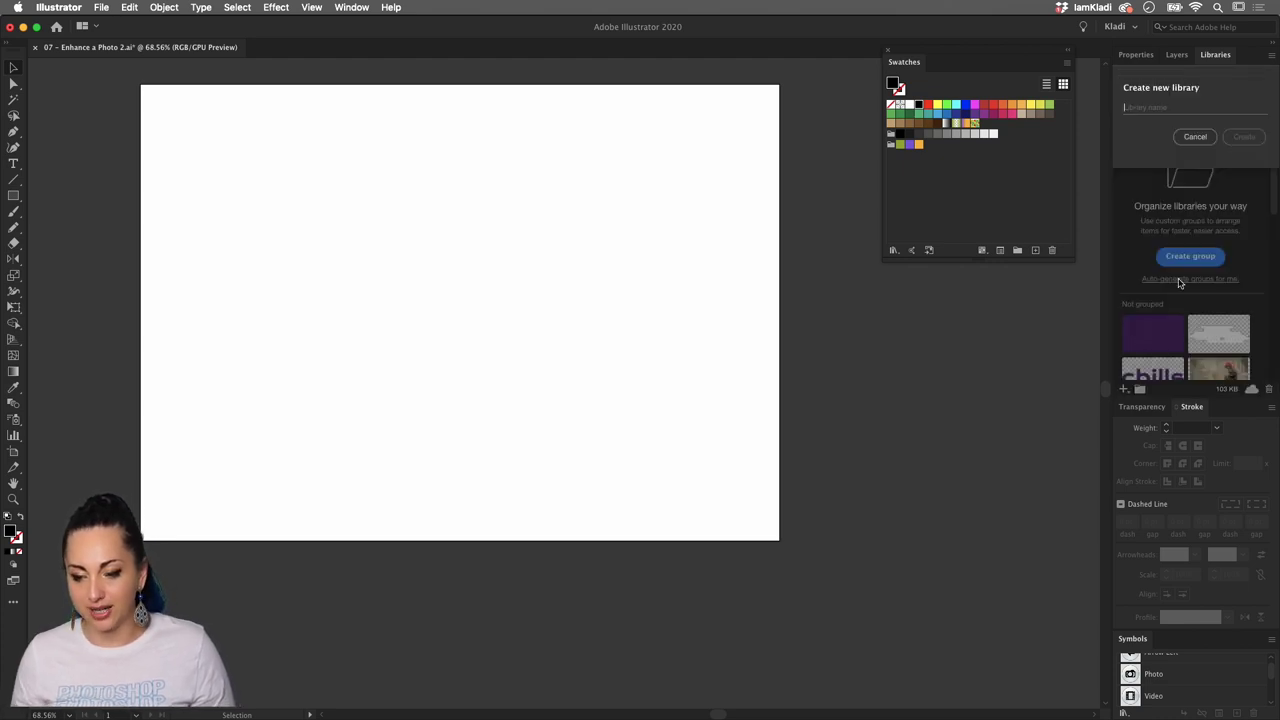
{"action": "type", "text": "New"}
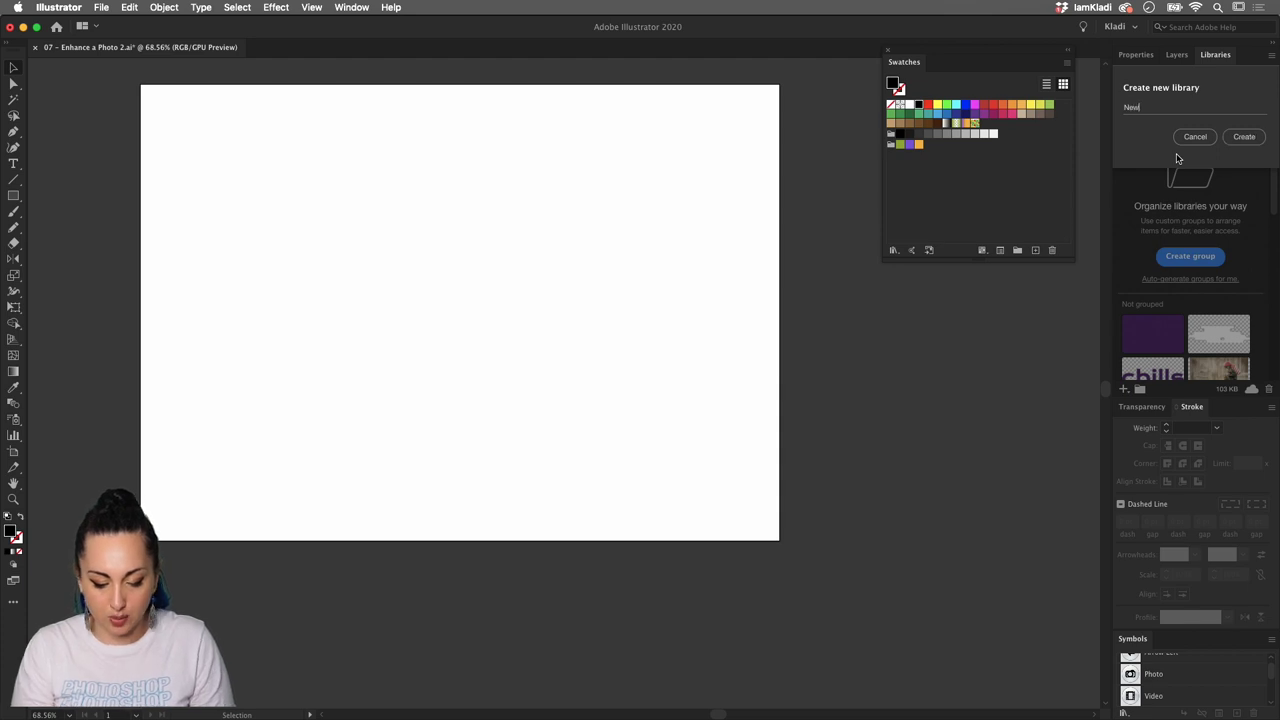
{"action": "type", "text": " library"}
{"action": "key", "text": "Return"}
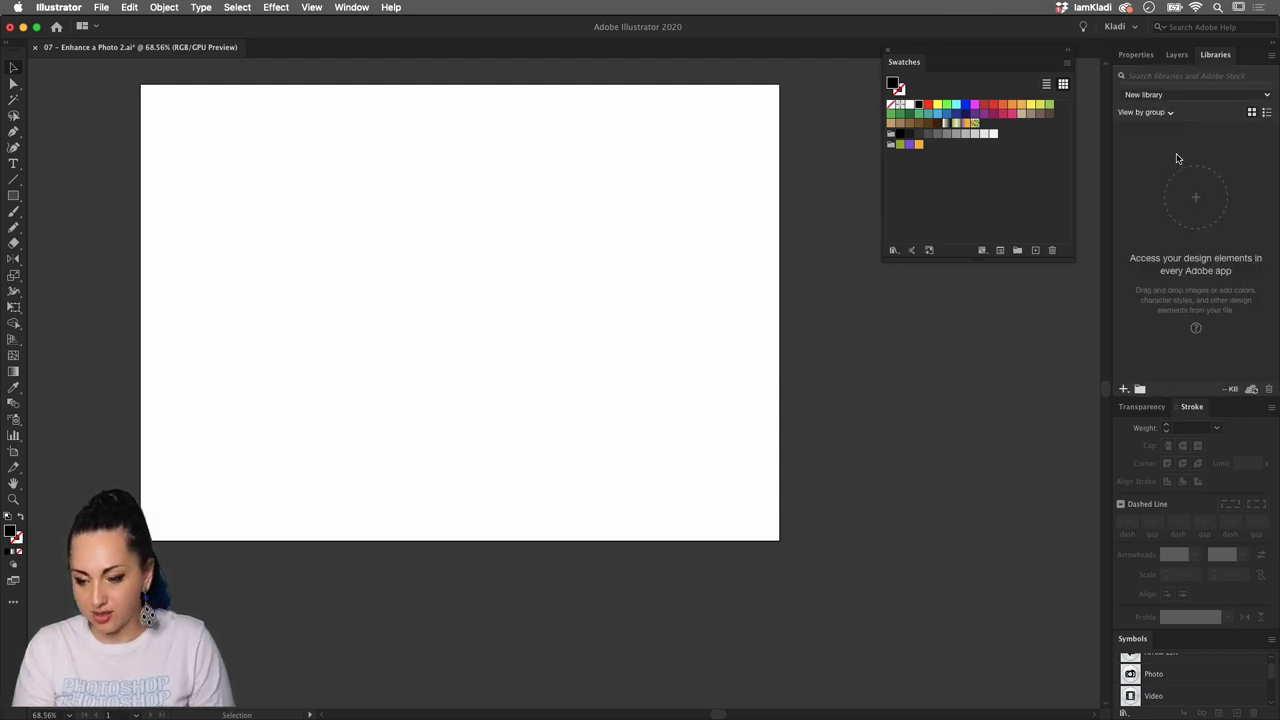
{"action": "left_click", "coordinate": [1255, 96]}
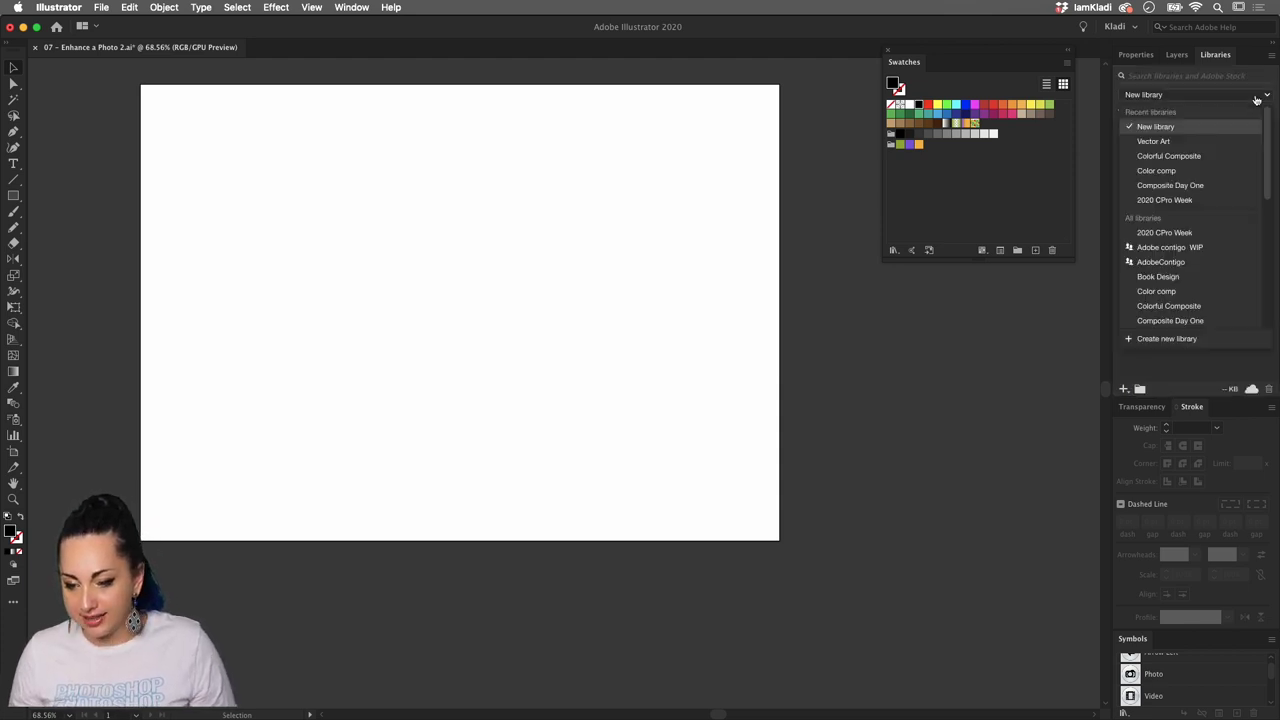
{"action": "left_click", "coordinate": [1217, 144]}
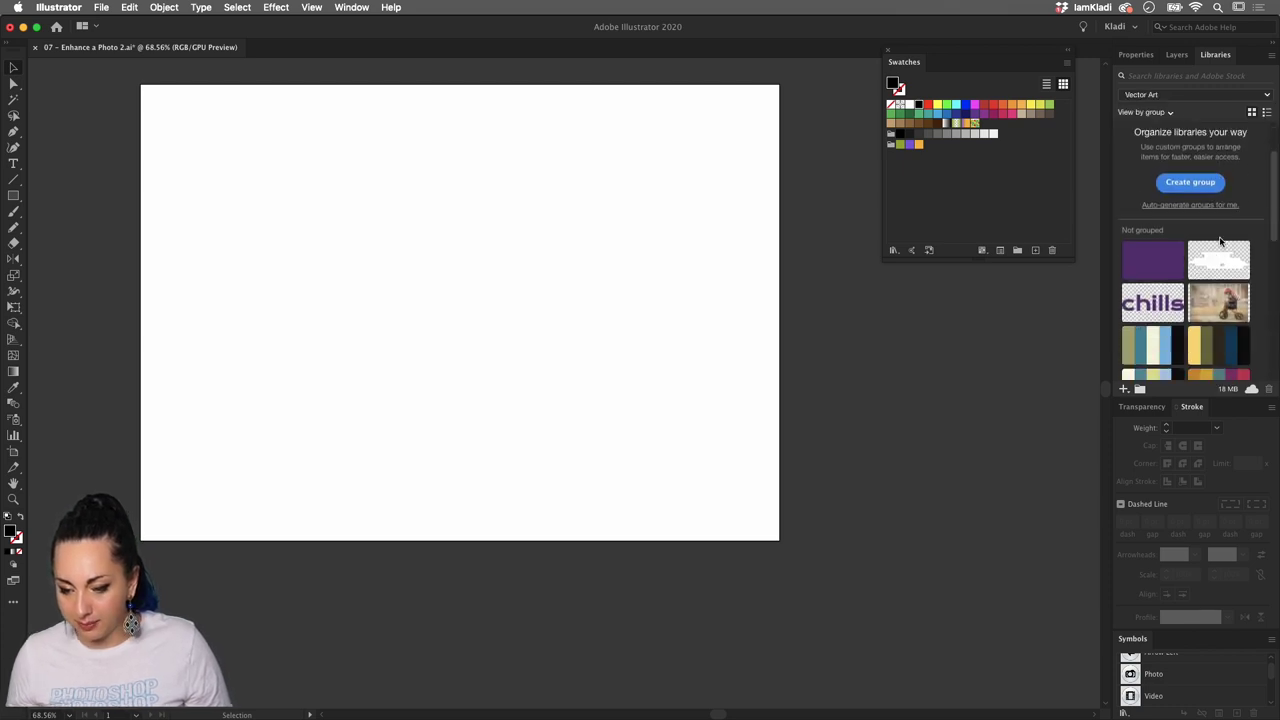
Move the happy little kid image to New library
{"action": "scroll", "coordinate": [1219, 260], "scroll_direction": "down", "scroll_amount": 3}
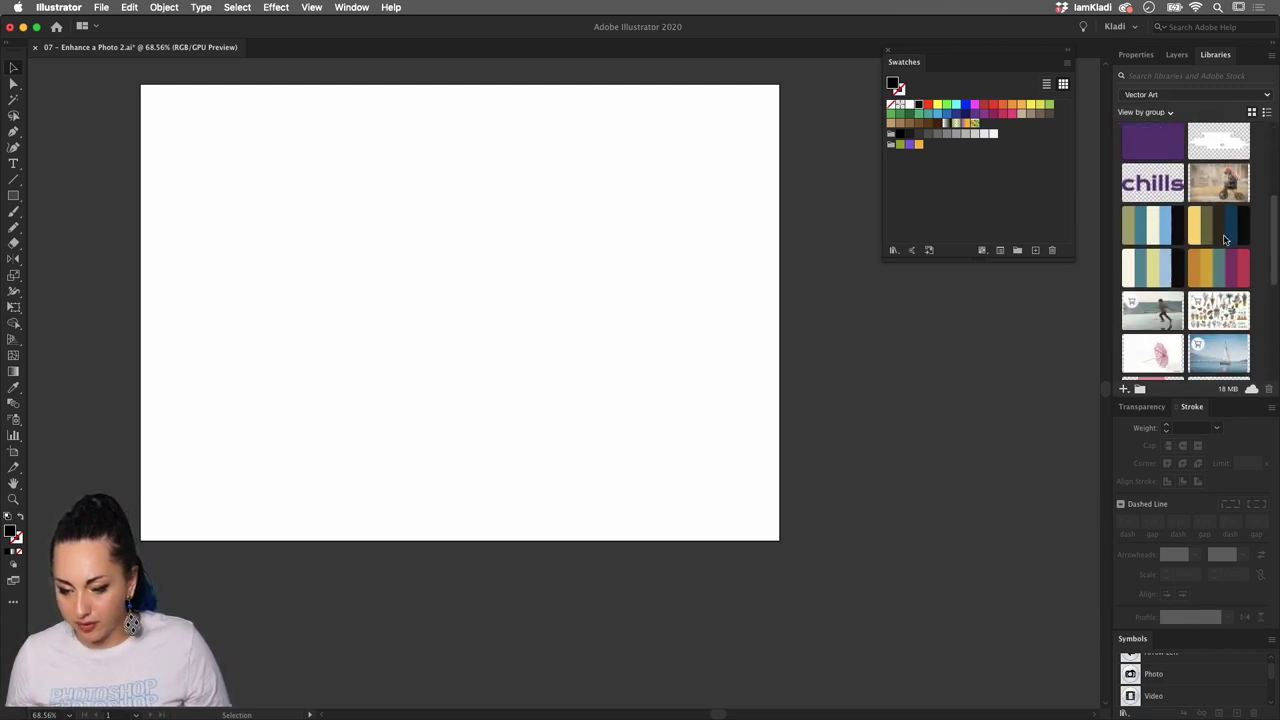
{"action": "right_click", "coordinate": [1160, 305]}
{"action": "mouse_move", "coordinate": [1232, 463]}
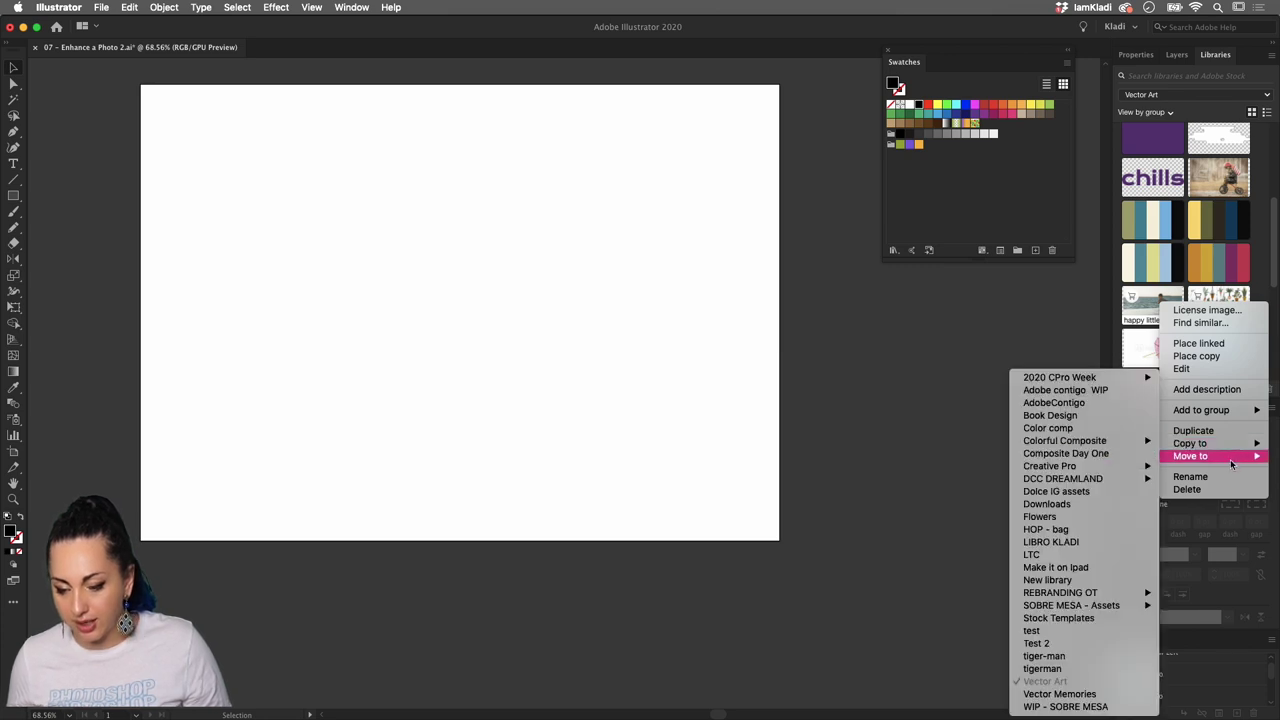
{"action": "left_click", "coordinate": [1080, 582]}
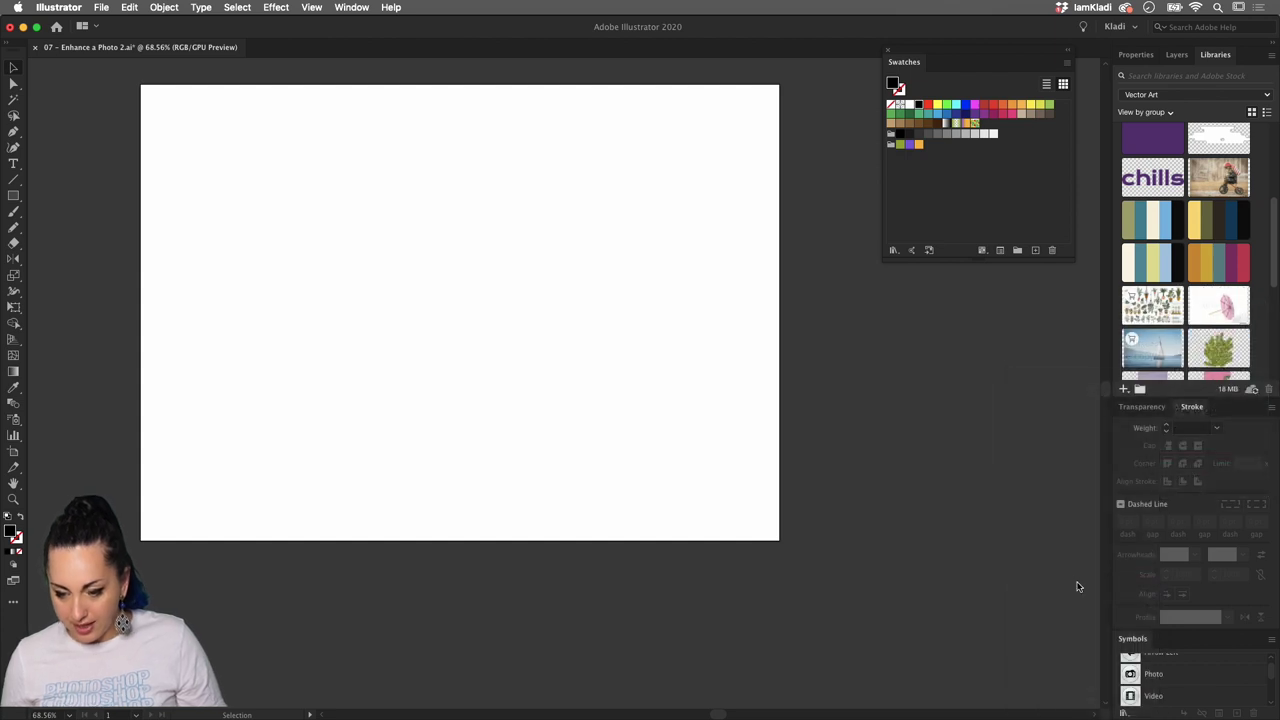
Move the boy-on-tricycle photo to New library and display that library
{"action": "right_click", "coordinate": [1222, 174]}
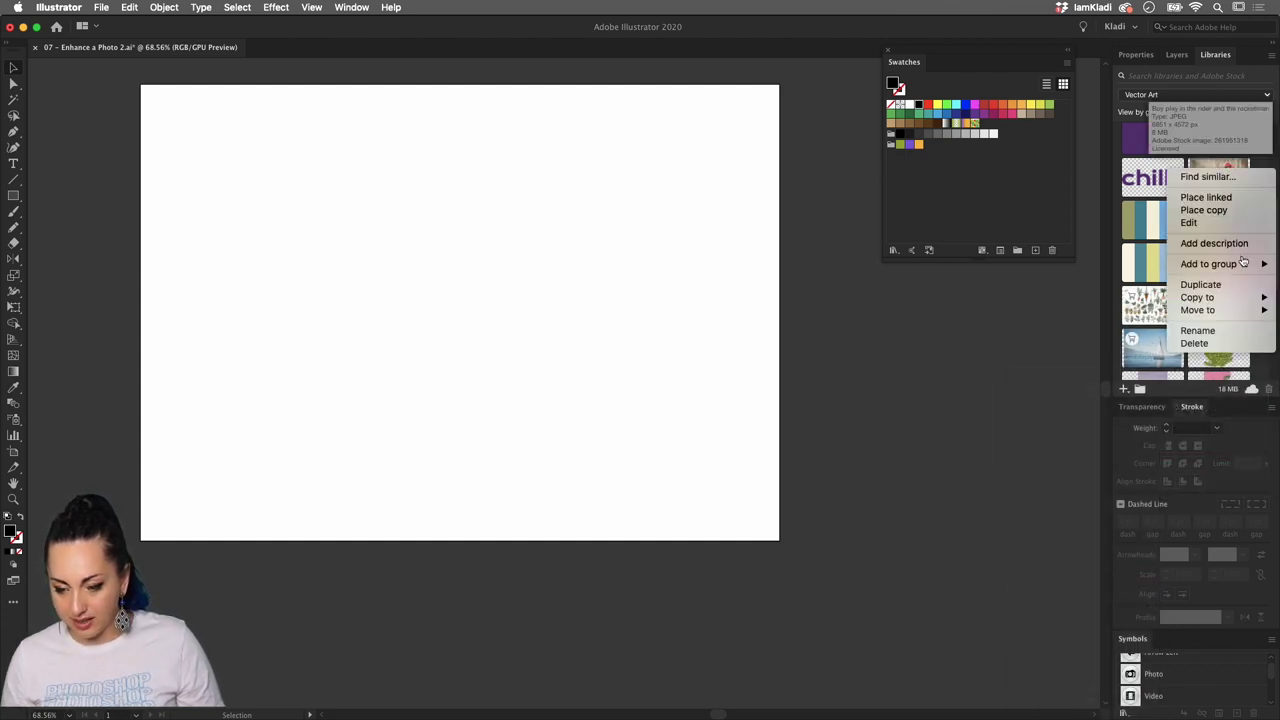
{"action": "mouse_move", "coordinate": [1244, 312]}
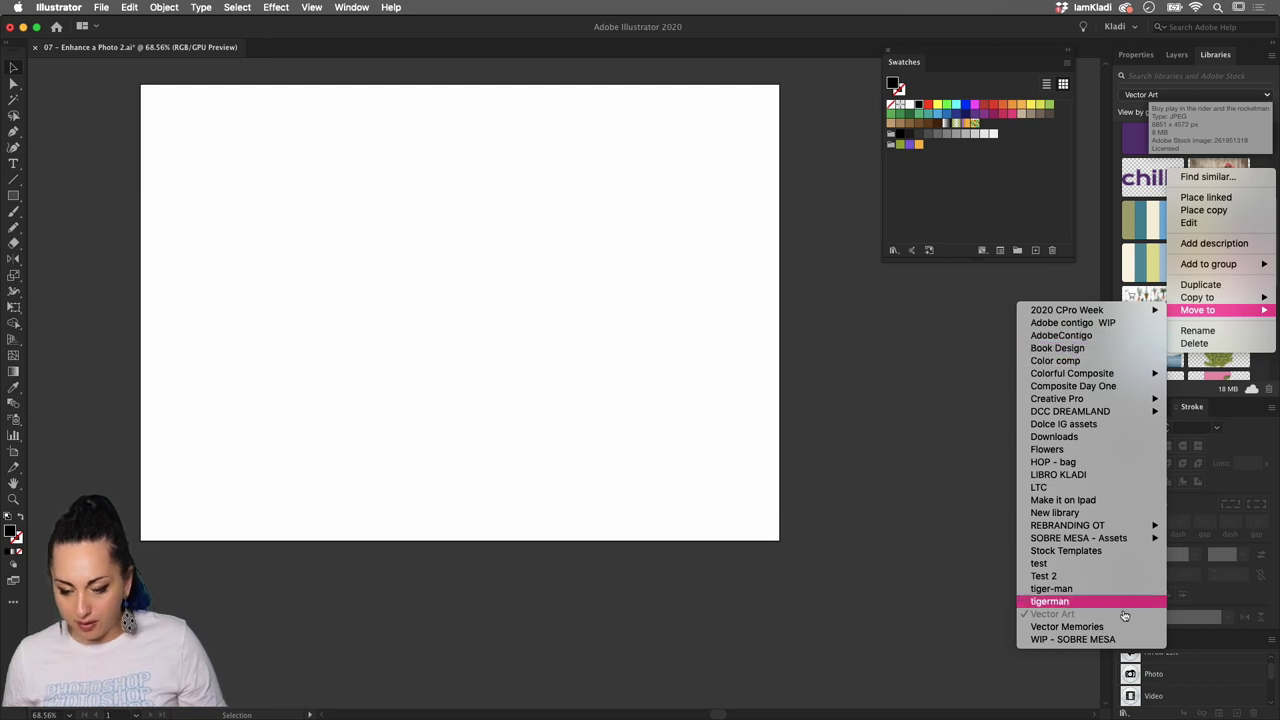
{"action": "left_click", "coordinate": [1101, 514]}
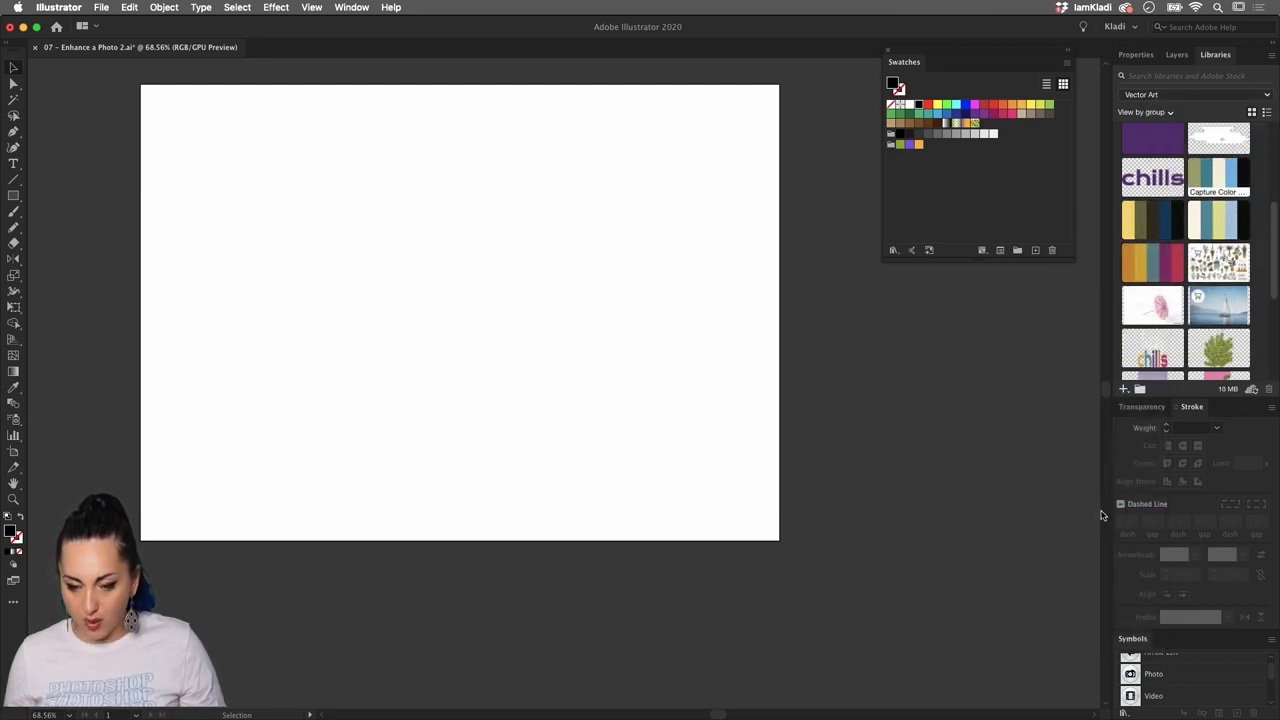
{"action": "left_click", "coordinate": [1264, 95]}
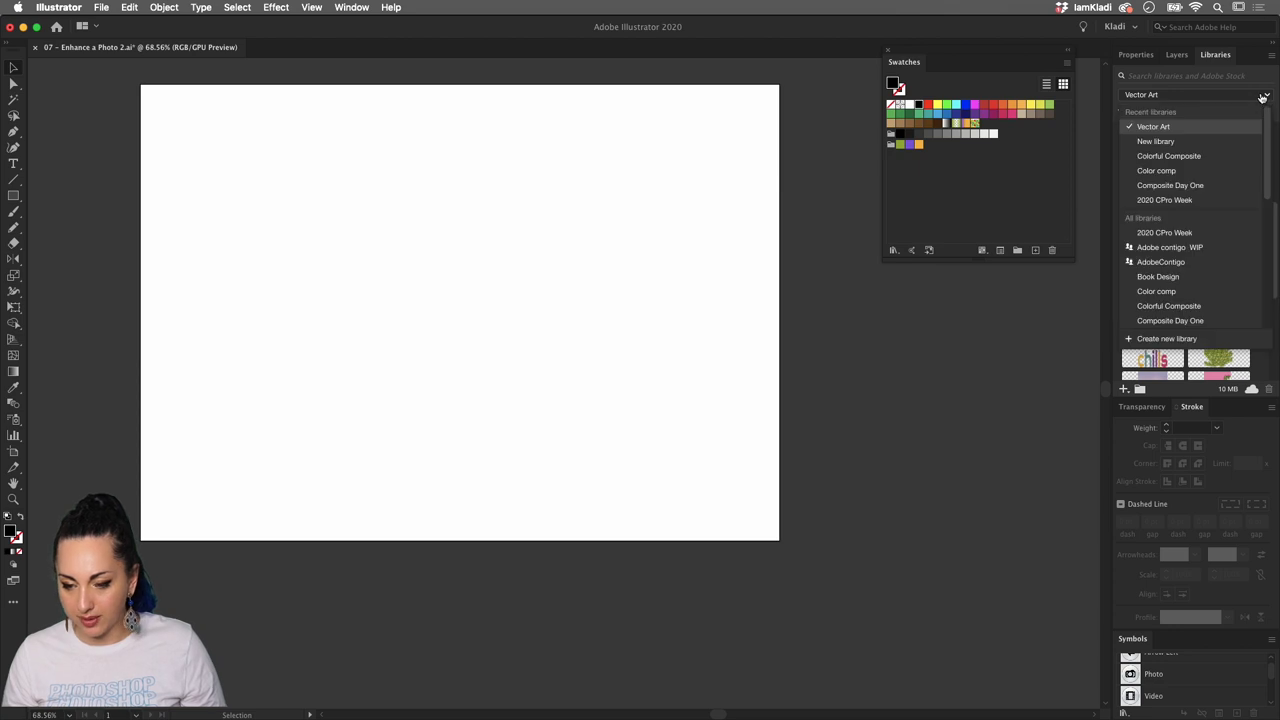
{"action": "left_click", "coordinate": [1178, 143]}
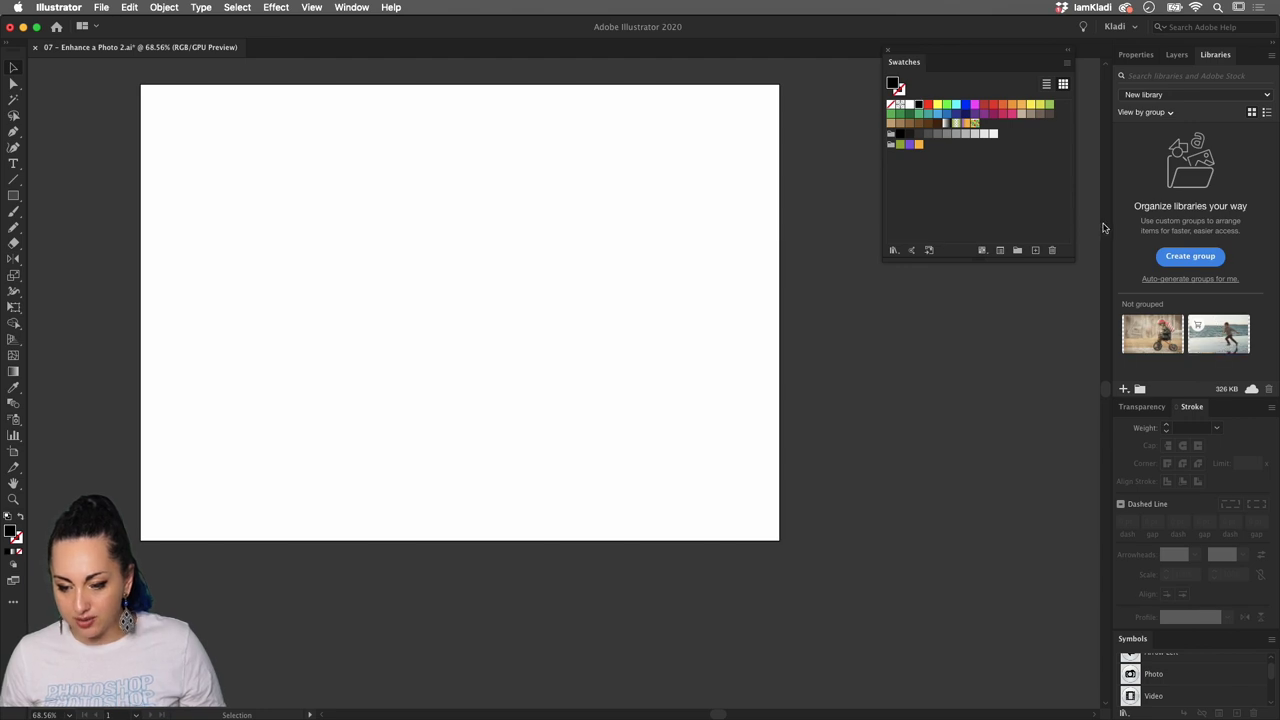
Drag the boy-on-tricycle photo onto the artboard and scale it to cover the page
{"action": "left_click_drag", "start_coordinate": [1111, 227], "coordinate": [998, 229]}
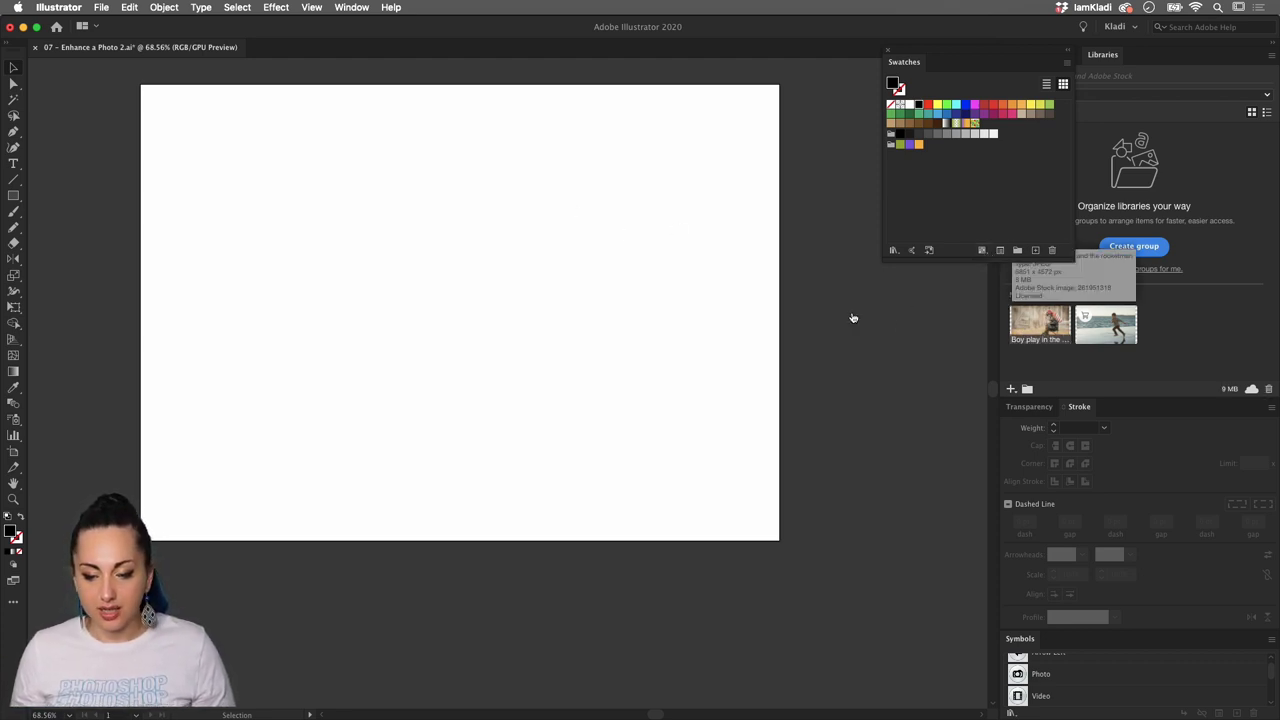
{"action": "left_click_drag", "start_coordinate": [1040, 323], "coordinate": [466, 197]}
{"action": "left_click_drag", "start_coordinate": [568, 230], "coordinate": [317, 131]}
{"action": "left_click_drag", "start_coordinate": [662, 192], "coordinate": [655, 171]}
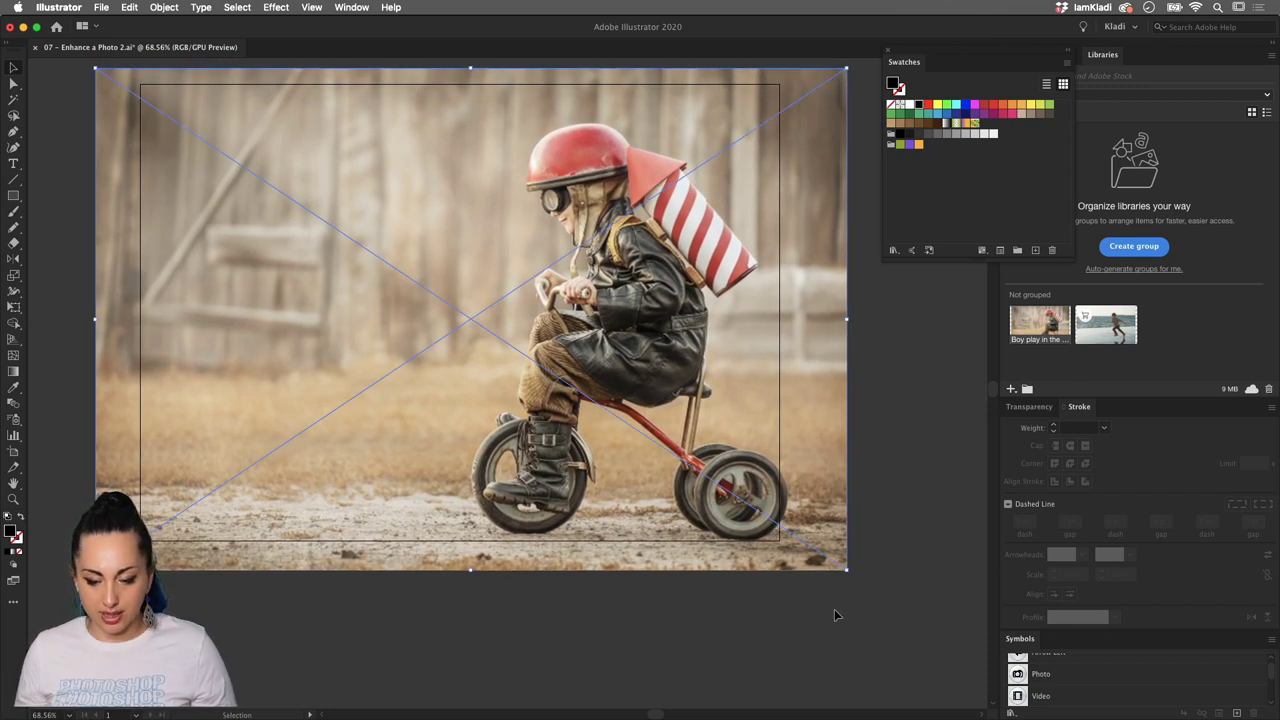
{"action": "left_click_drag", "start_coordinate": [848, 572], "coordinate": [801, 286]}
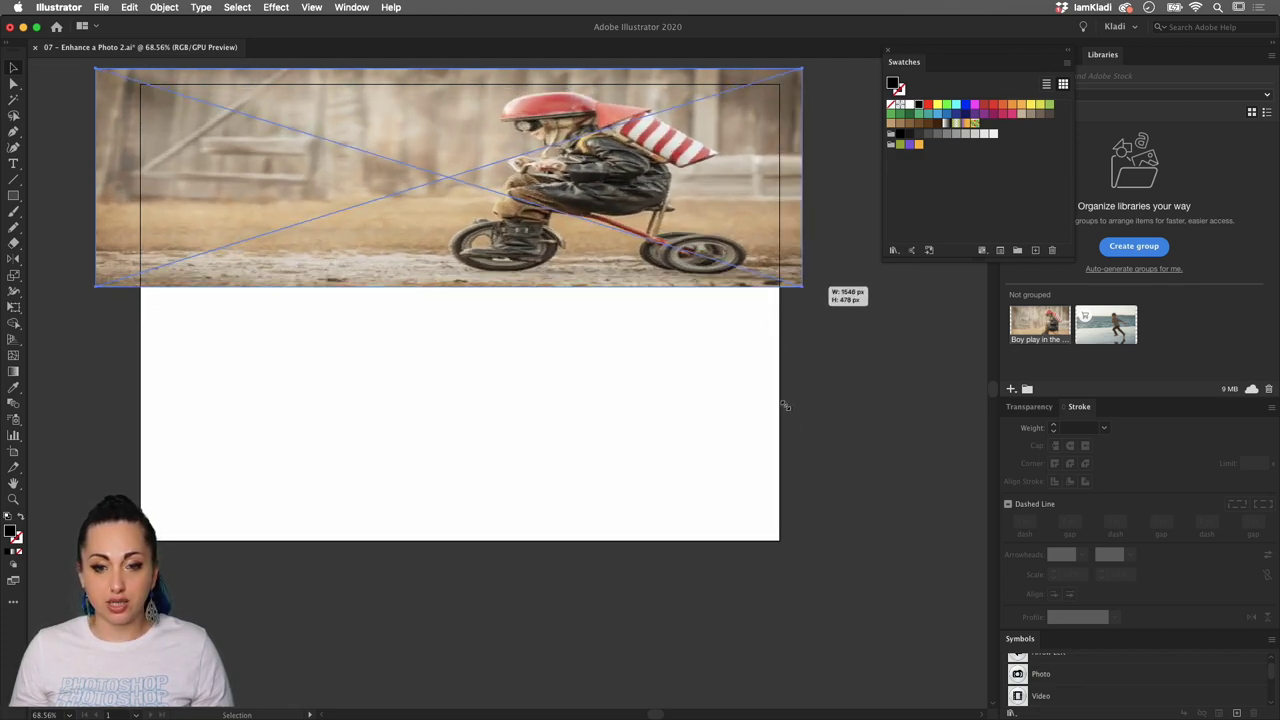
{"action": "left_click_drag", "start_coordinate": [786, 406], "coordinate": [846, 543]}
Nudge the photo over the artboard and show the Layers panel with Layer 2 and Layer 1
{"action": "left_click_drag", "start_coordinate": [744, 396], "coordinate": [738, 401]}
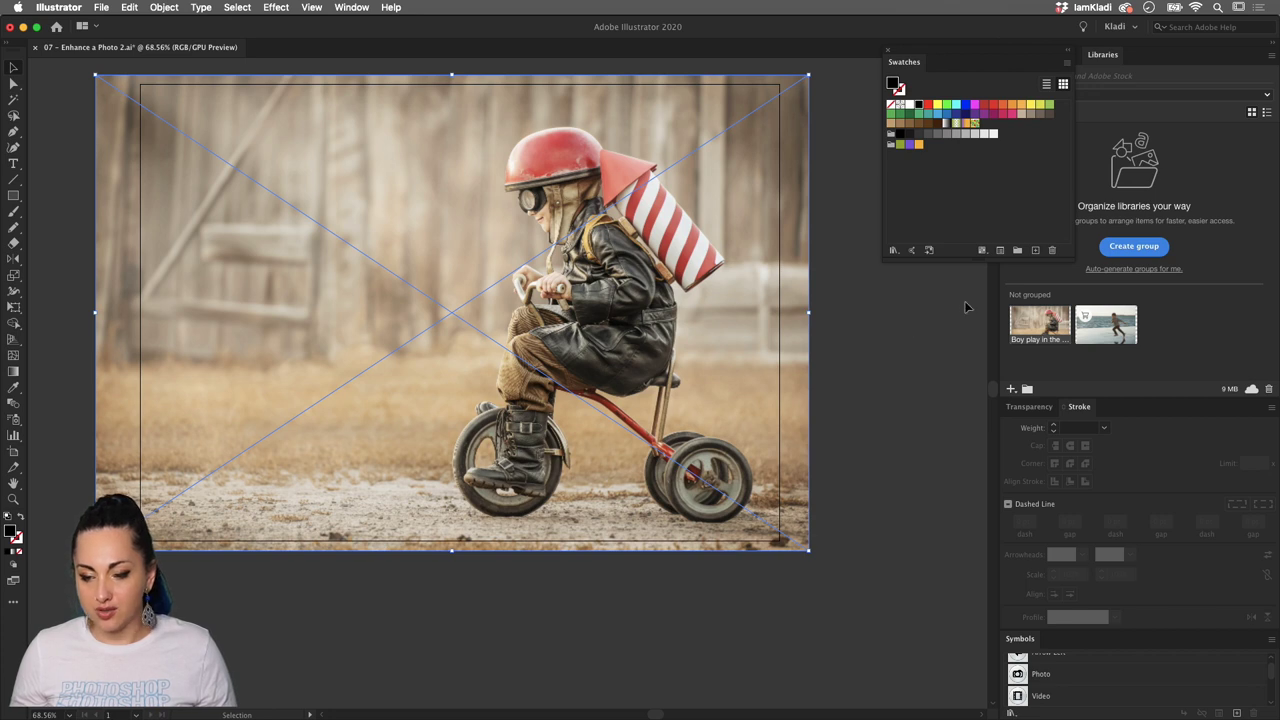
{"action": "left_click_drag", "start_coordinate": [907, 52], "coordinate": [828, 46]}
{"action": "left_click", "coordinate": [1065, 56]}
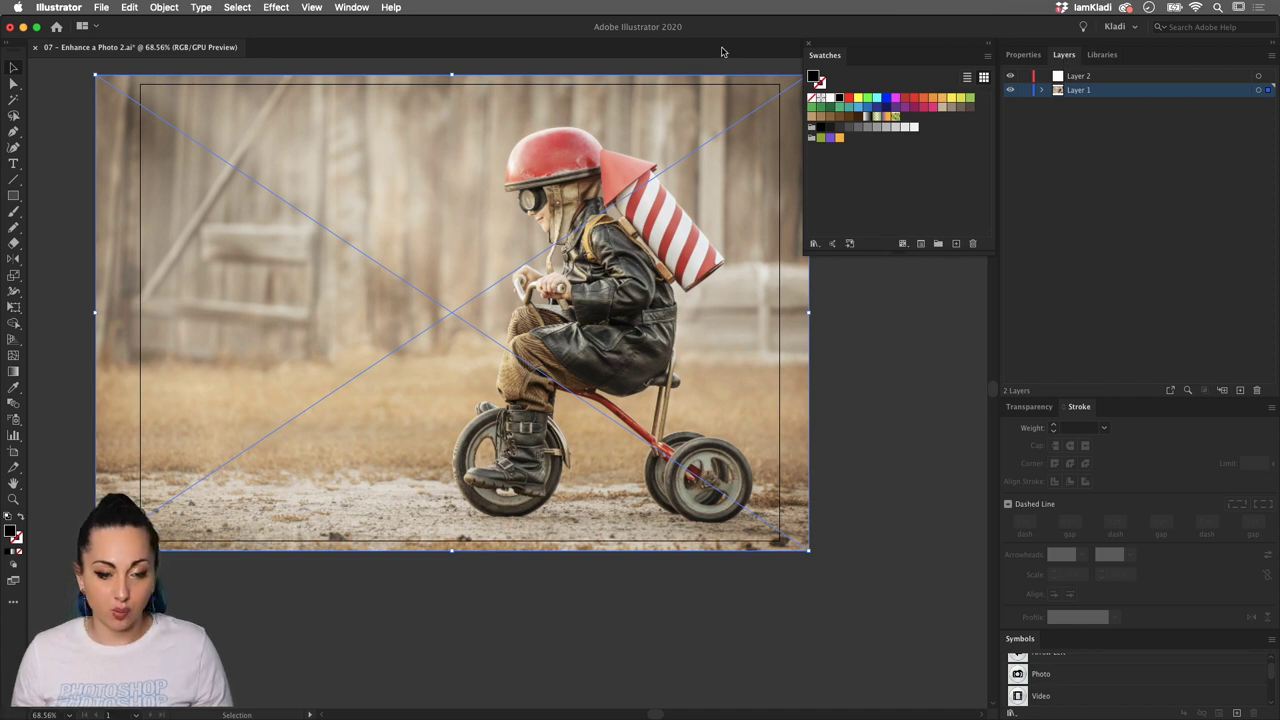
{"action": "left_click", "coordinate": [350, 7]}
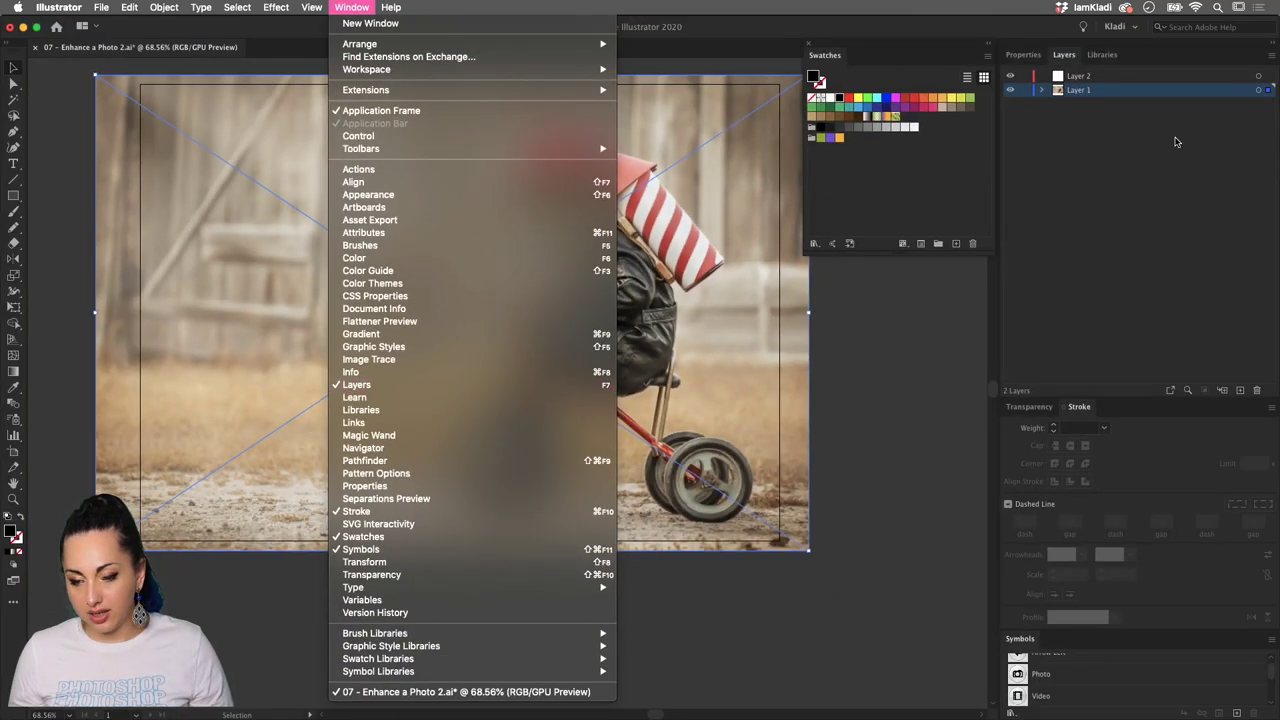
{"action": "left_click", "coordinate": [1175, 142]}
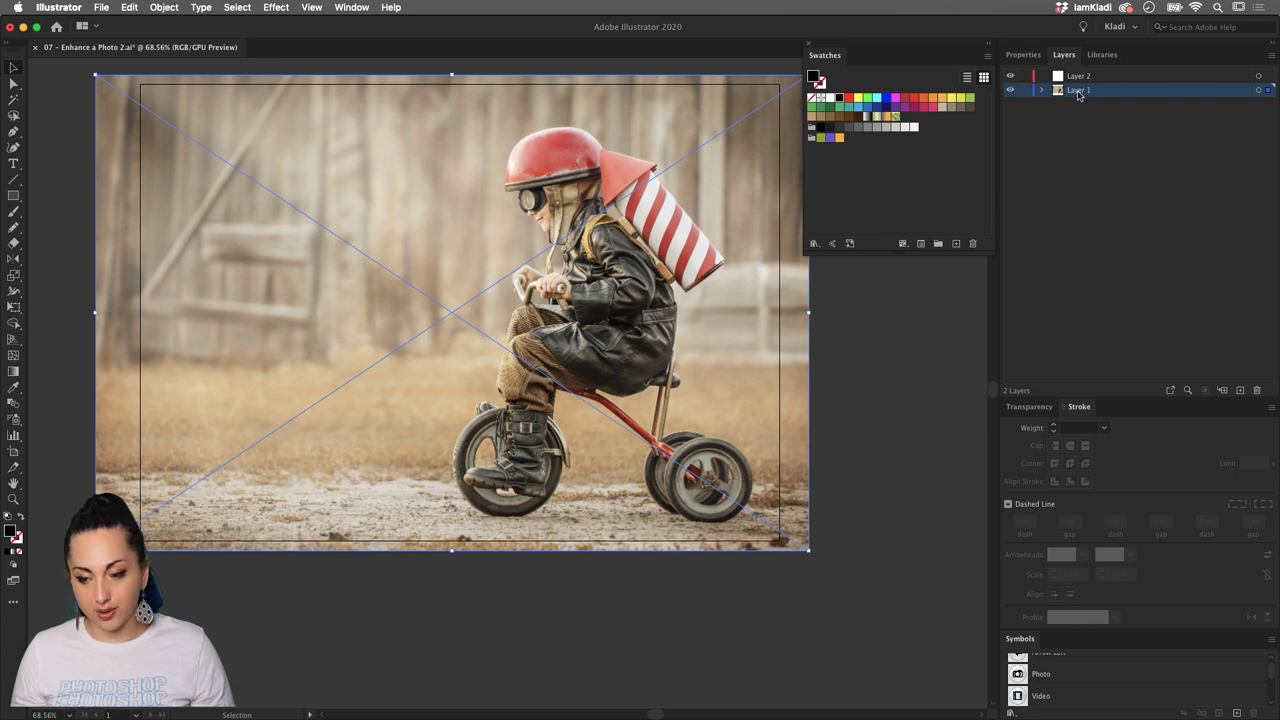
Rename Layer 1 to 'Background' and lock it through Layer Options
{"action": "double_click", "coordinate": [1078, 92]}
{"action": "type", "text": "I"}
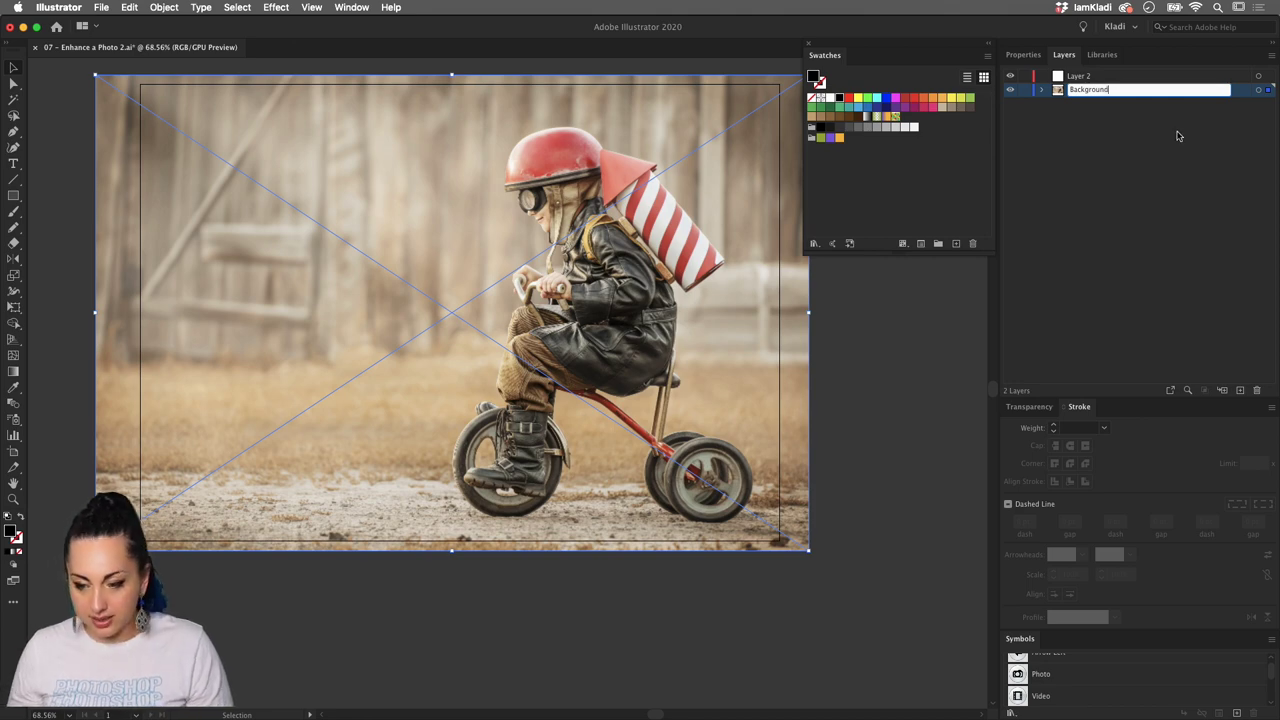
{"action": "key", "text": "Return"}
{"action": "double_click", "coordinate": [1212, 92]}
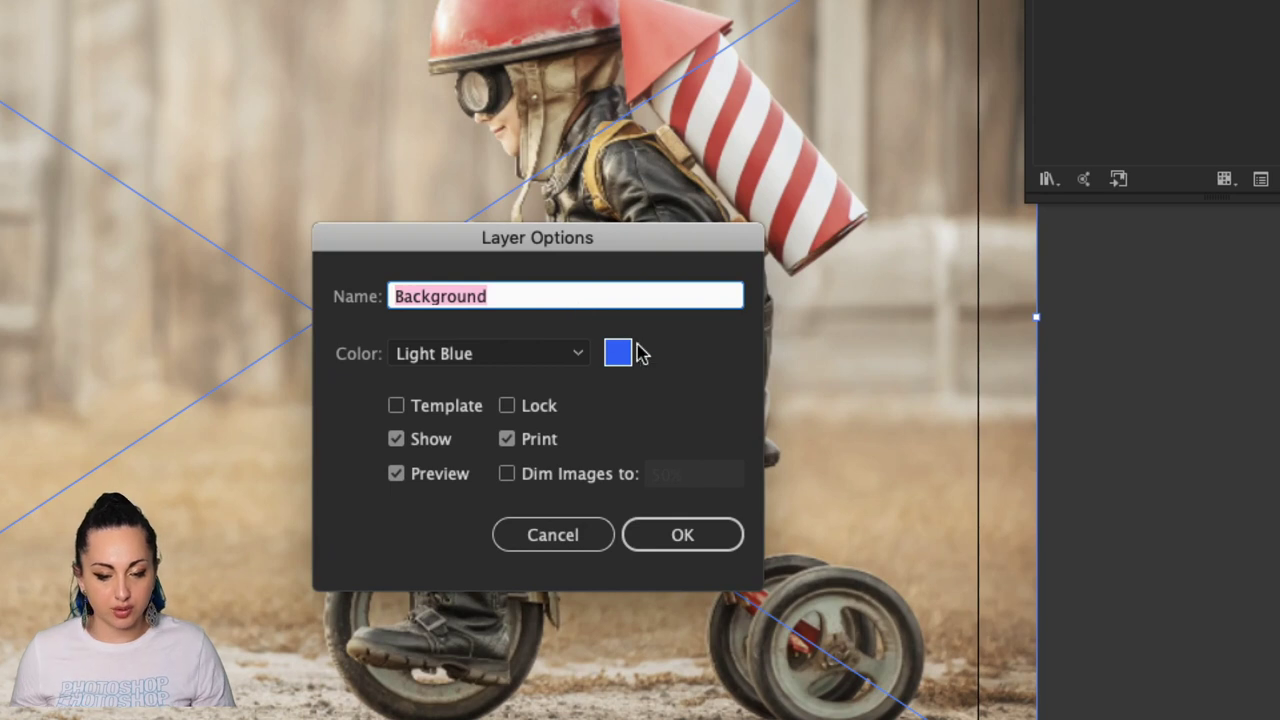
{"action": "left_click", "coordinate": [507, 406]}
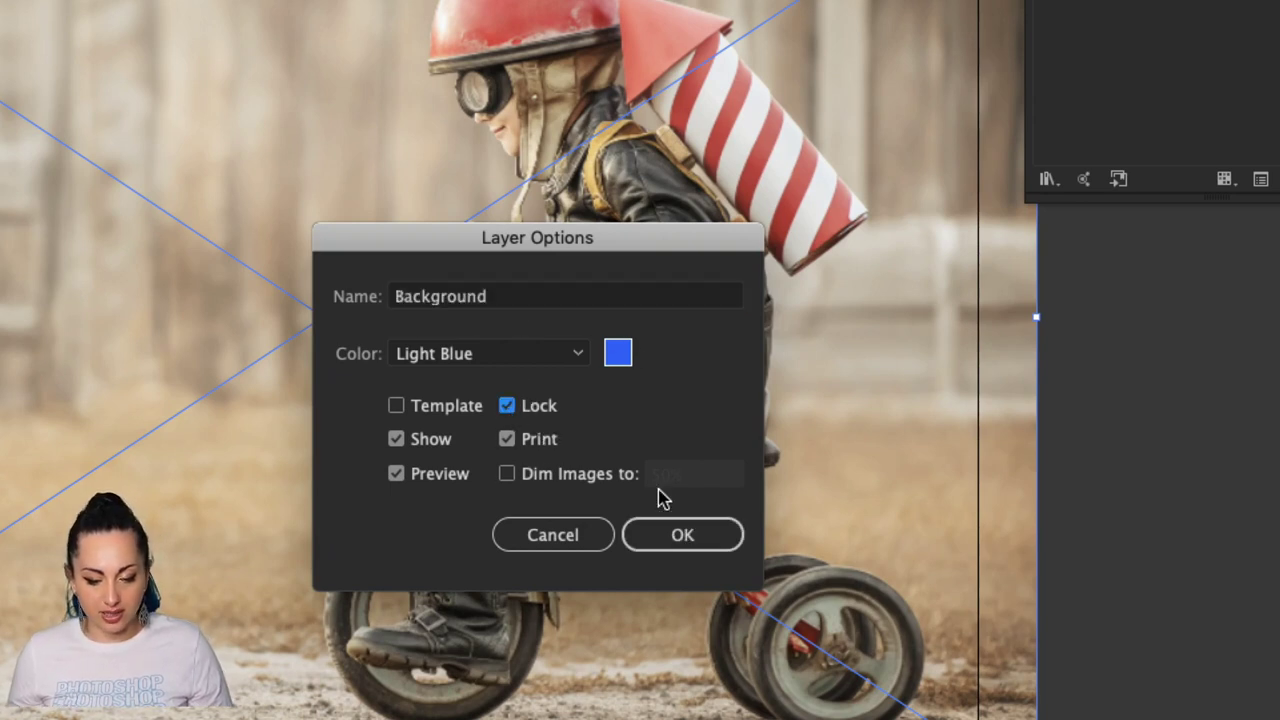
{"action": "left_click", "coordinate": [680, 530]}
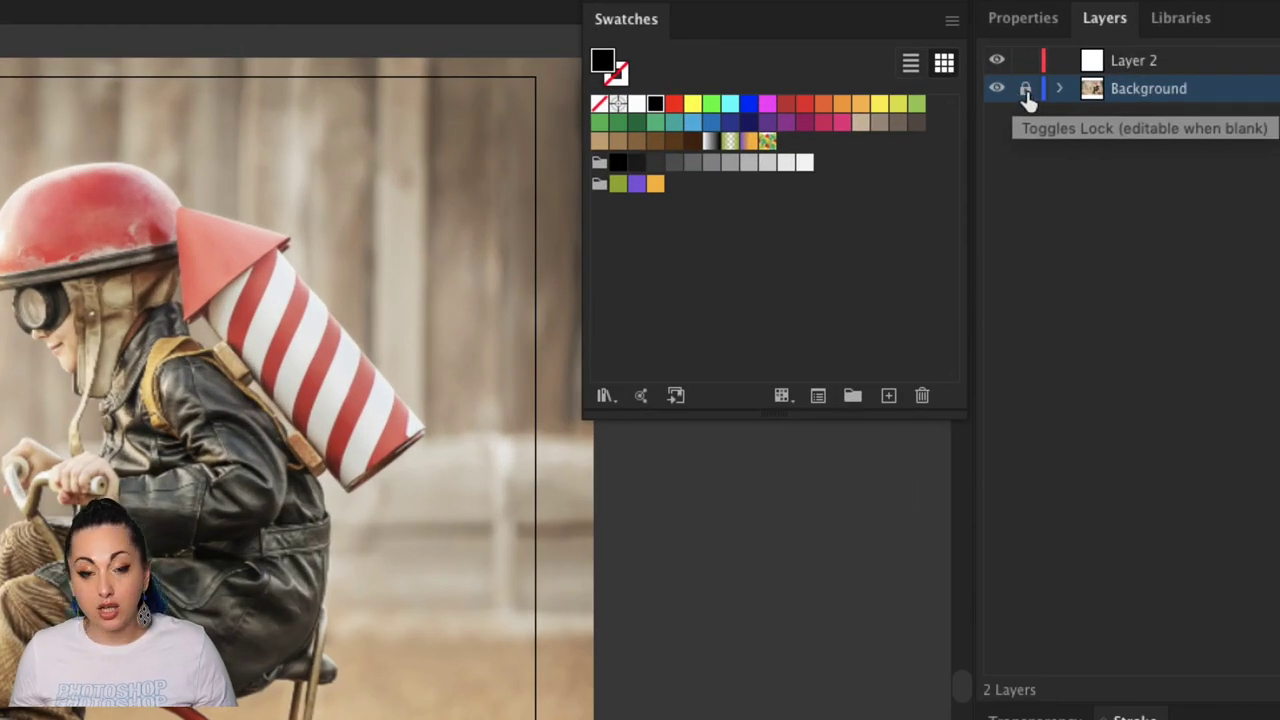
Unlock the Background layer, reposition the photo slightly, and lock it again
{"action": "left_click", "coordinate": [1025, 90]}
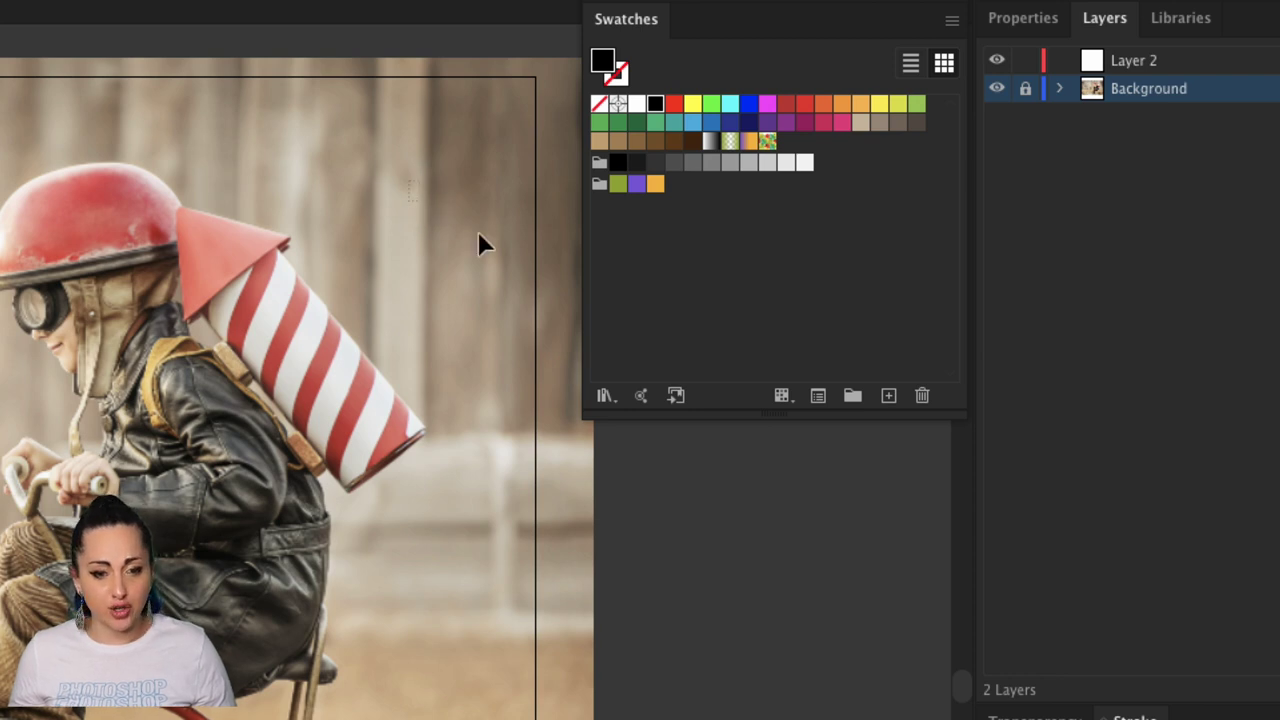
{"action": "left_click", "coordinate": [1026, 88]}
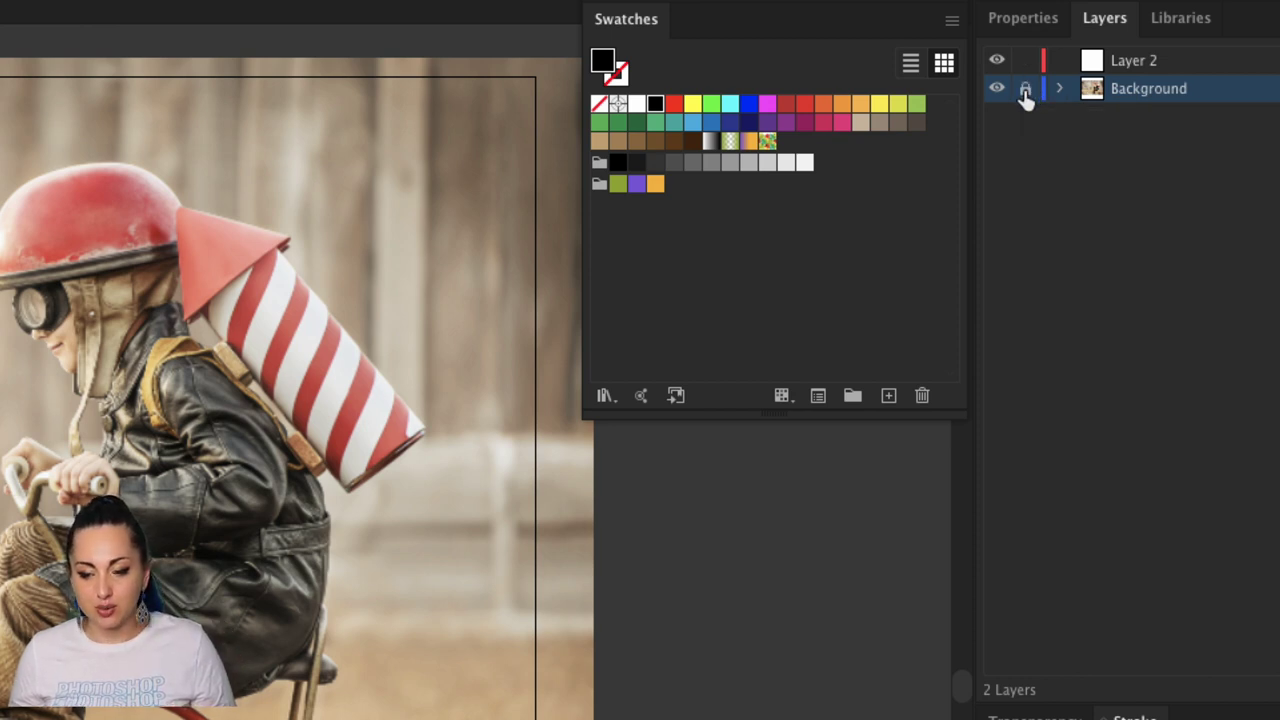
{"action": "left_click", "coordinate": [1024, 92]}
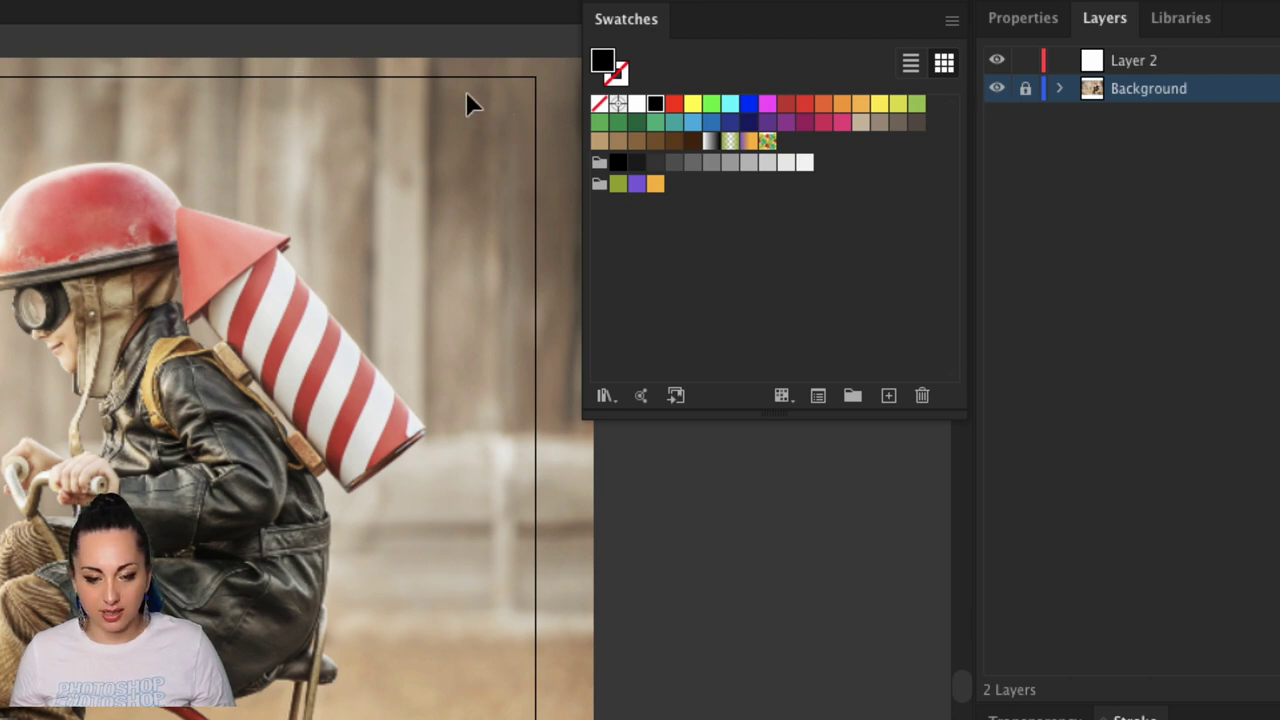
{"action": "left_click", "coordinate": [1025, 92]}
{"action": "left_click_drag", "start_coordinate": [512, 160], "coordinate": [488, 135]}
{"action": "left_click", "coordinate": [1025, 92]}
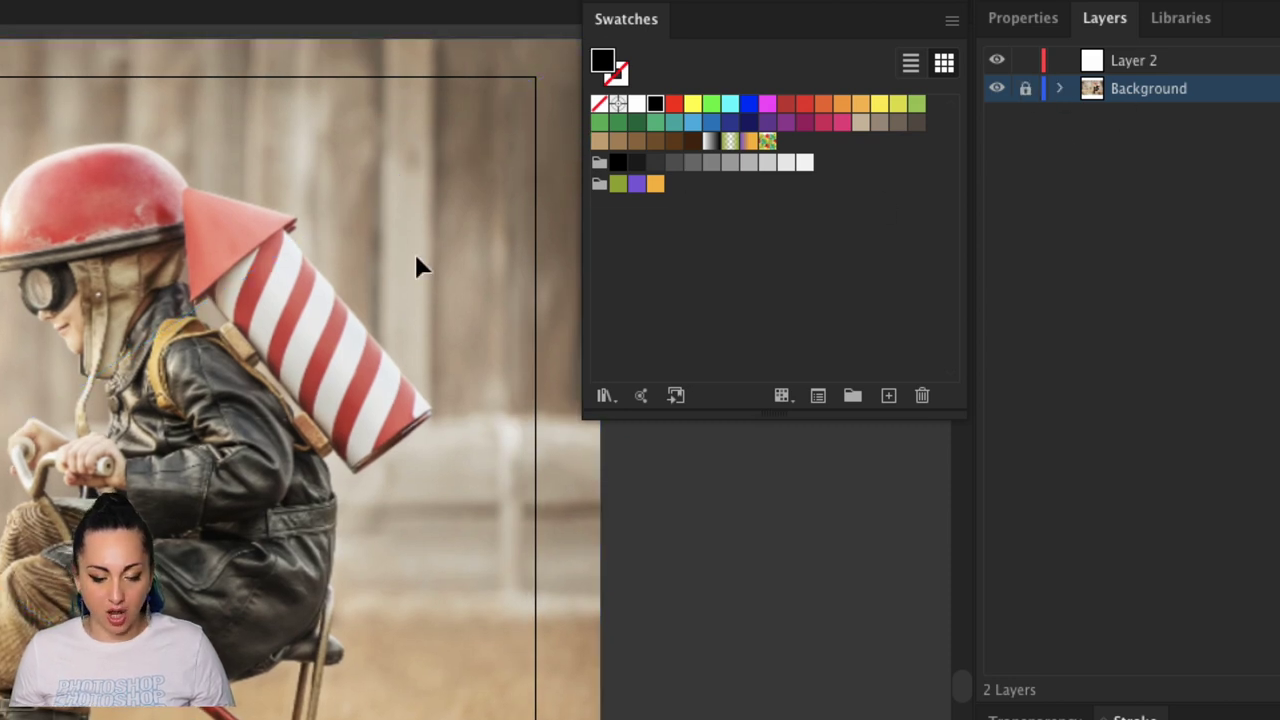
Pan the view to fit the photo, then make Layer 2 the active layer
{"action": "scroll", "coordinate": [321, 267], "scroll_direction": "down", "scroll_amount": 5}
{"action": "scroll", "coordinate": [321, 280], "scroll_direction": "left", "scroll_amount": 5}
{"action": "scroll", "coordinate": [321, 280], "scroll_direction": "up", "scroll_amount": 2}
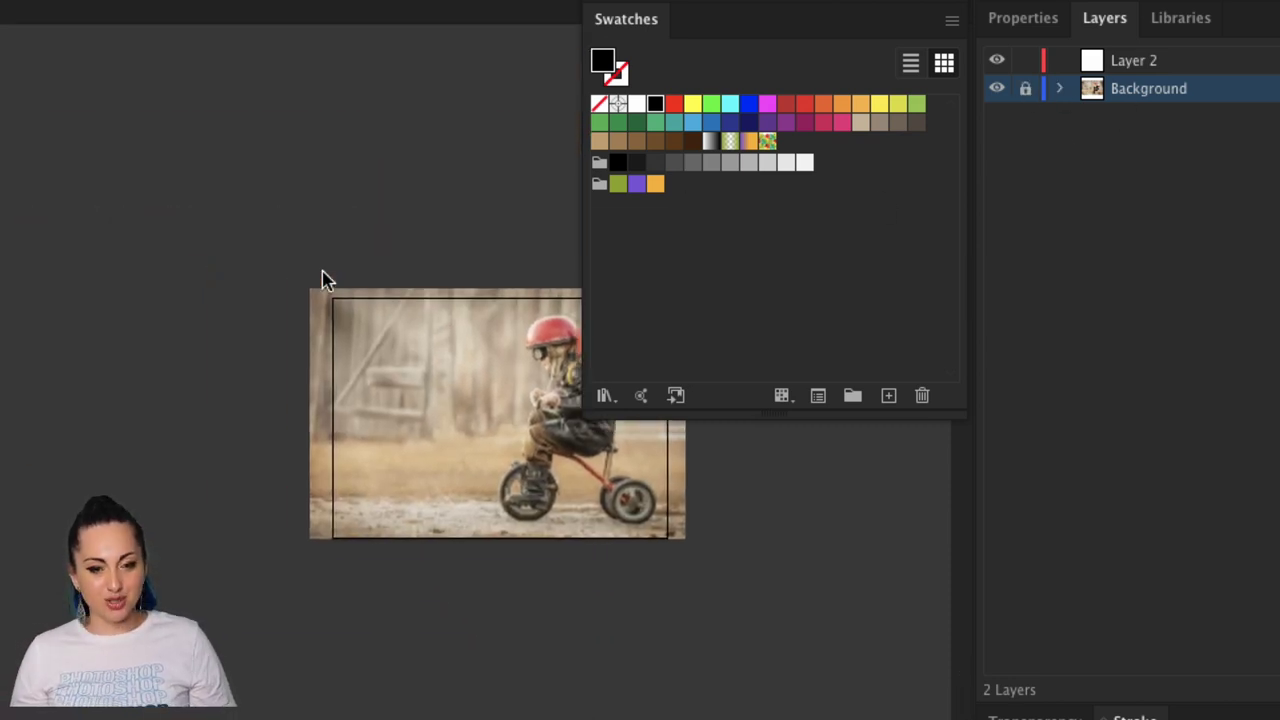
{"action": "scroll", "coordinate": [321, 280], "scroll_direction": "up", "scroll_amount": 2}
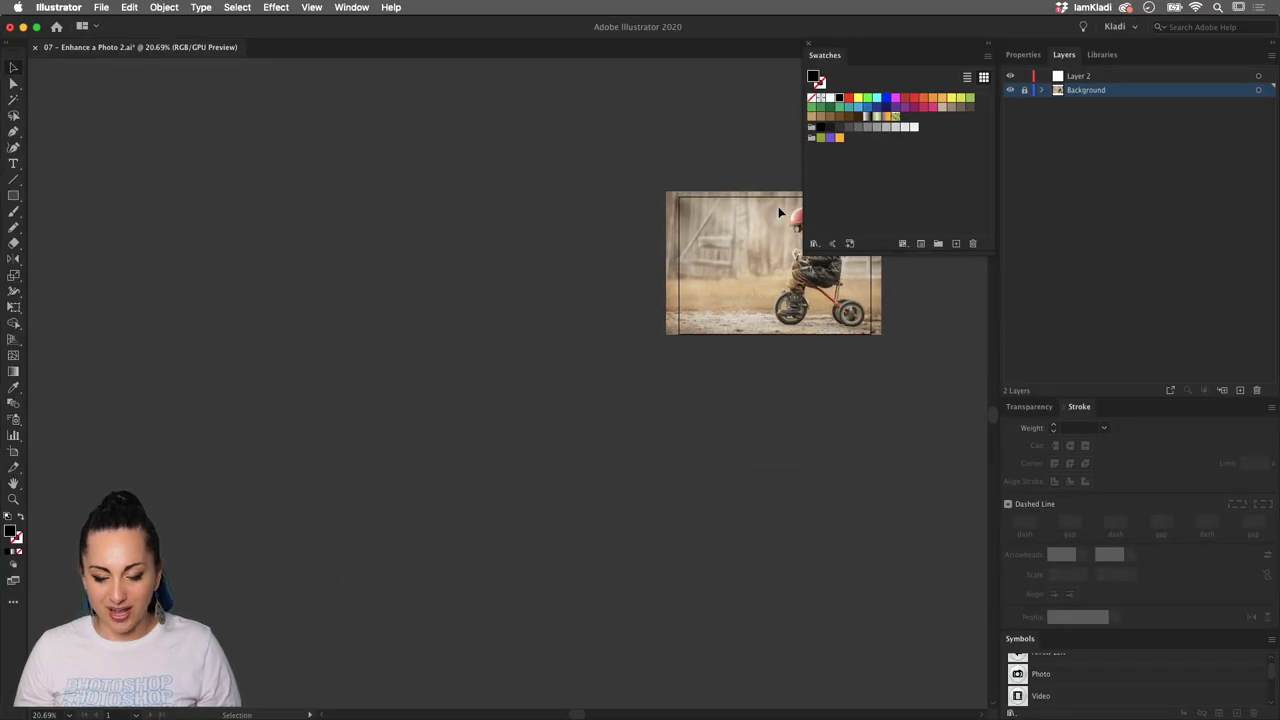
{"action": "scroll", "coordinate": [778, 206], "scroll_direction": "right", "scroll_amount": 5}
{"action": "scroll", "coordinate": [778, 206], "scroll_direction": "up", "scroll_amount": 1}
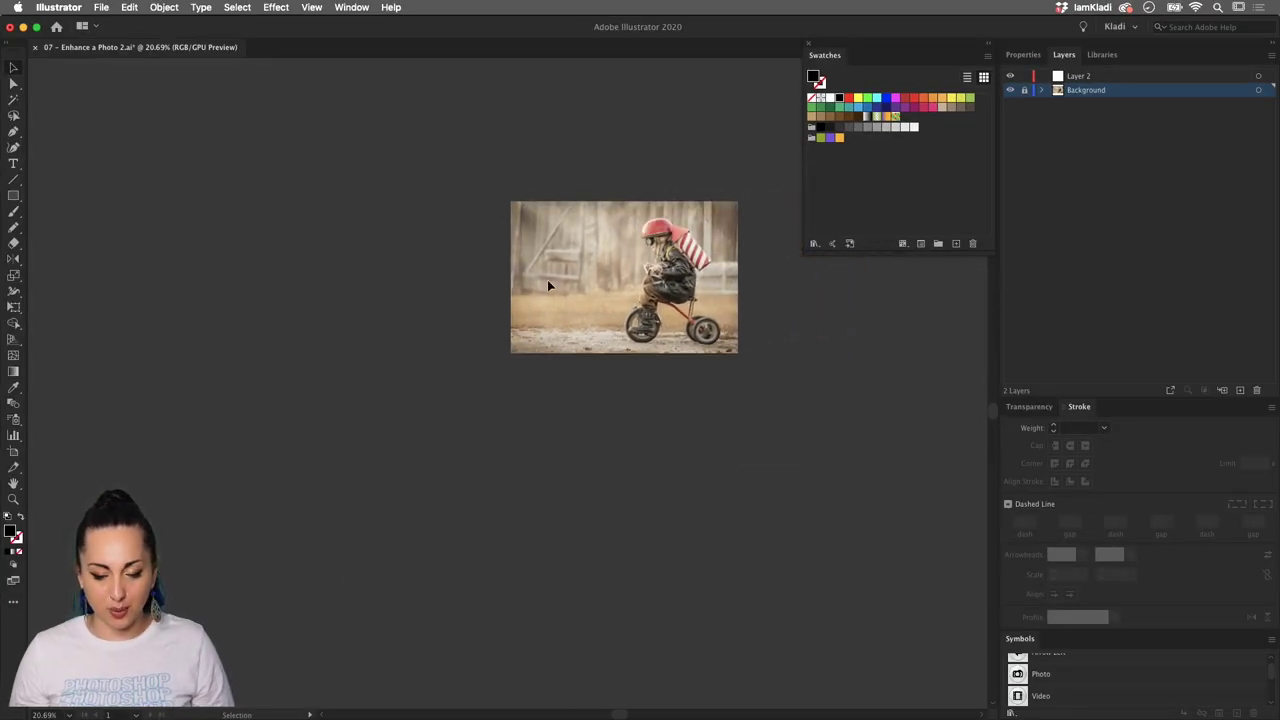
{"action": "scroll", "coordinate": [547, 285], "scroll_direction": "up", "scroll_amount": 10}
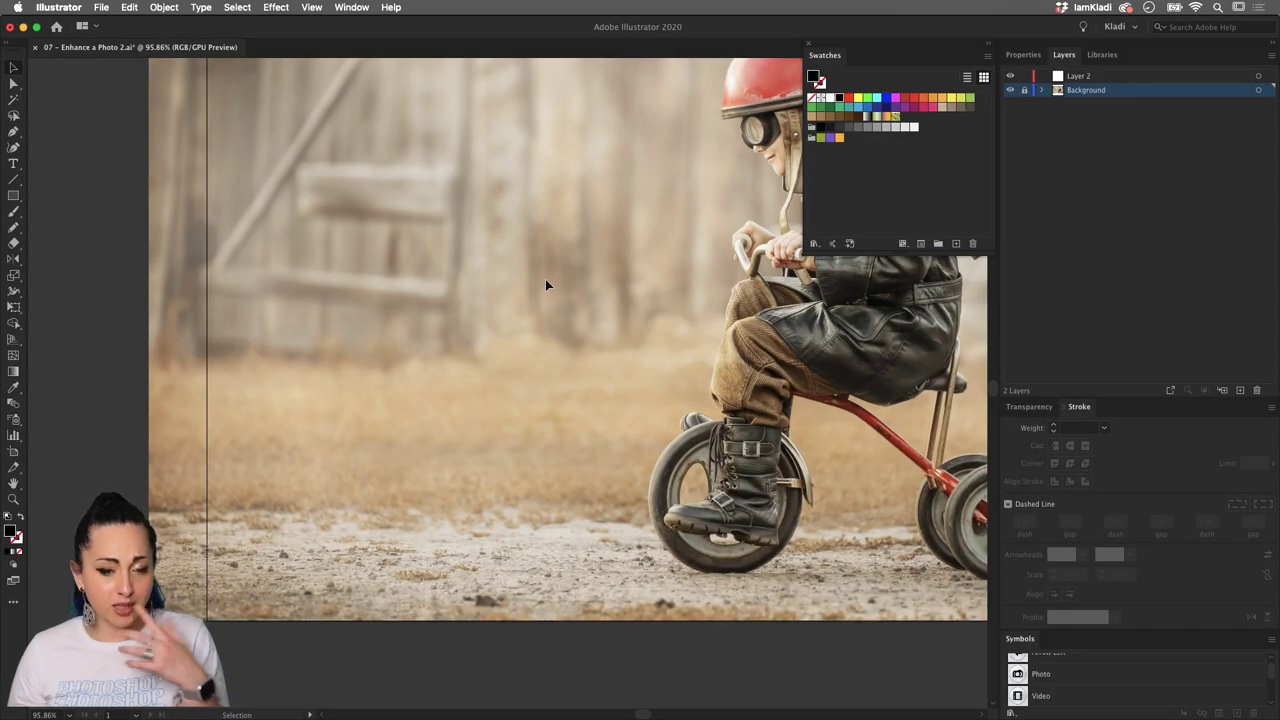
{"action": "scroll", "coordinate": [545, 285], "scroll_direction": "right", "scroll_amount": 4}
{"action": "scroll", "coordinate": [543, 283], "scroll_direction": "down", "scroll_amount": 3}
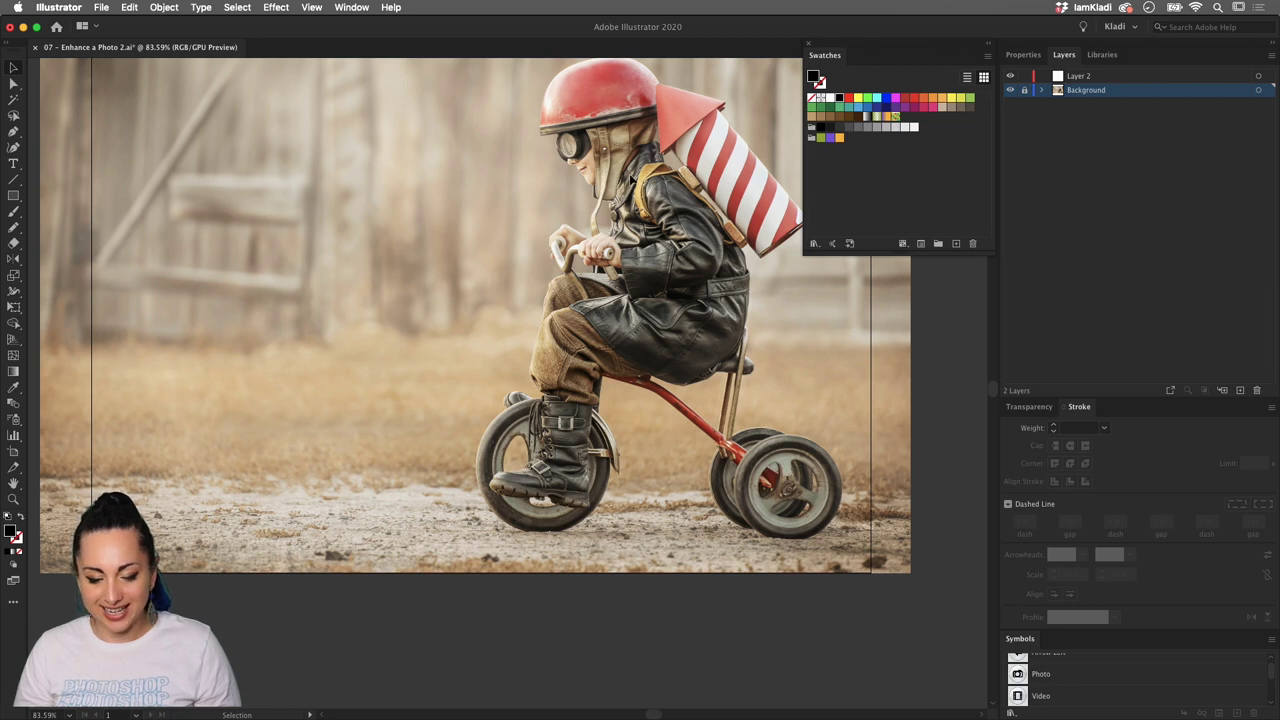
{"action": "scroll", "coordinate": [420, 261], "scroll_direction": "right", "scroll_amount": 4}
{"action": "scroll", "coordinate": [420, 261], "scroll_direction": "up", "scroll_amount": 3}
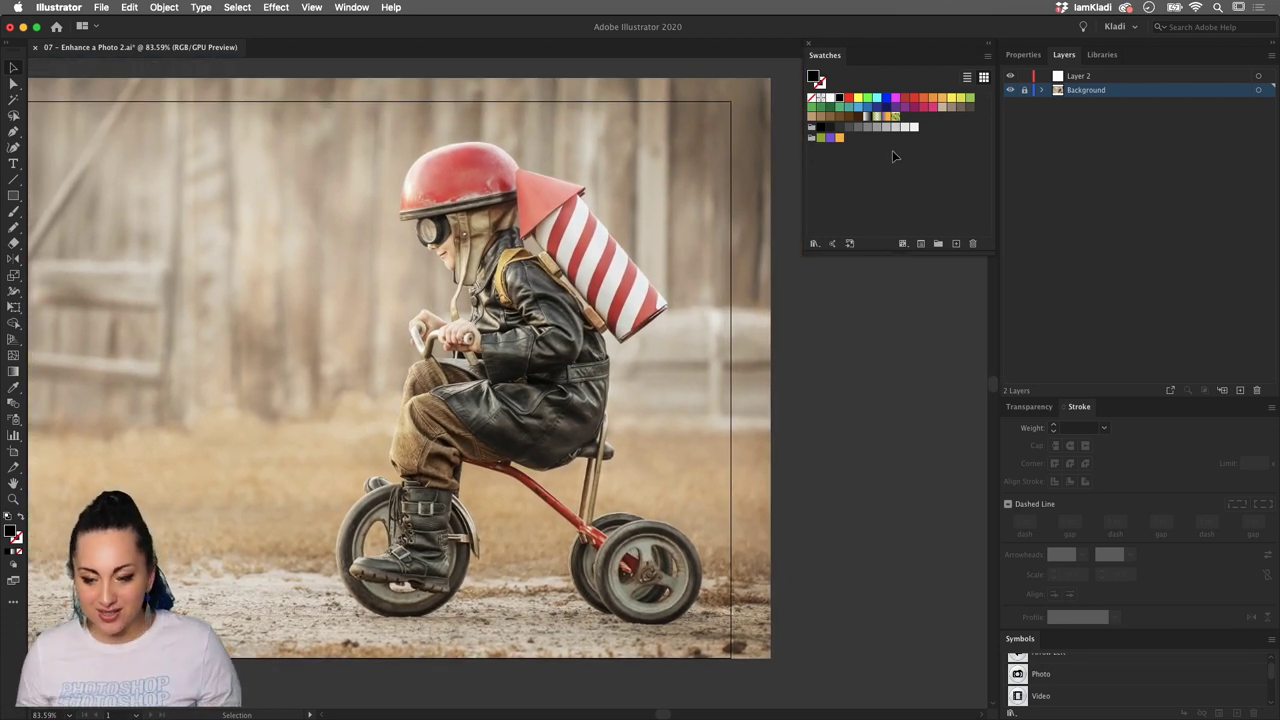
{"action": "left_click", "coordinate": [1090, 78]}
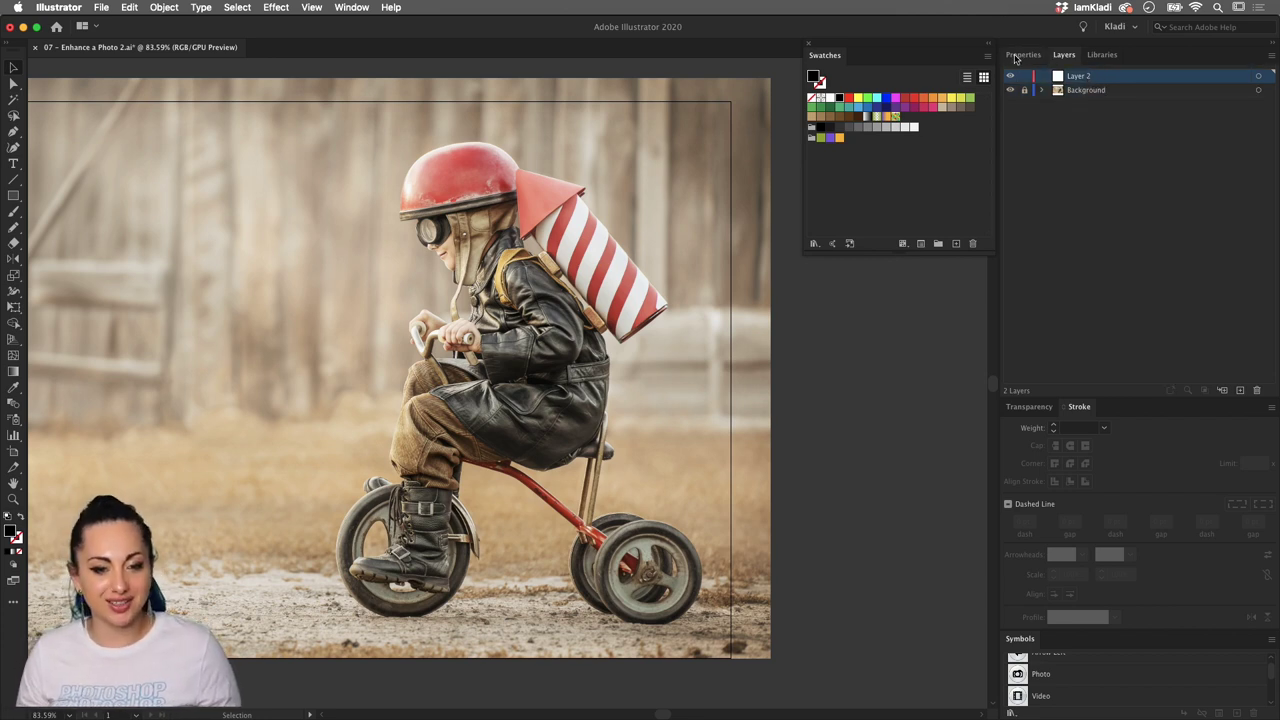
Add a new Layer 3 and rename Layer 2 to 'Outline'
{"action": "left_click", "coordinate": [1241, 392]}
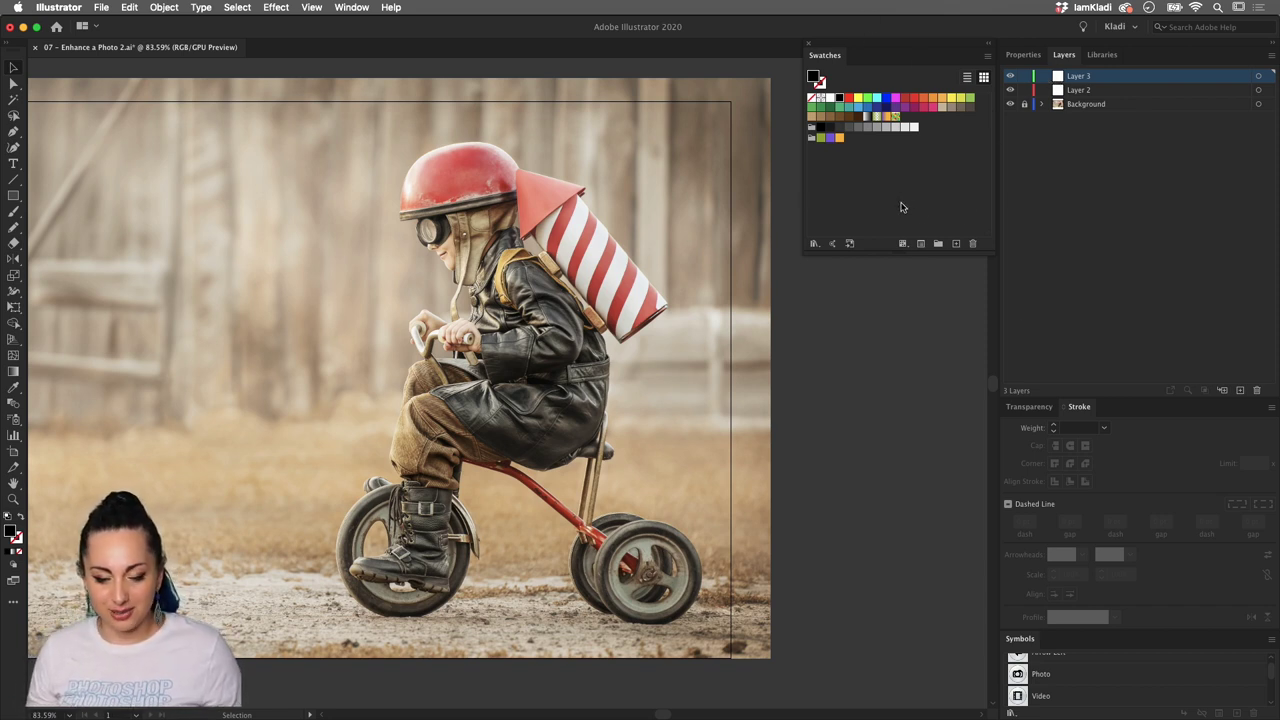
{"action": "double_click", "coordinate": [1078, 90]}
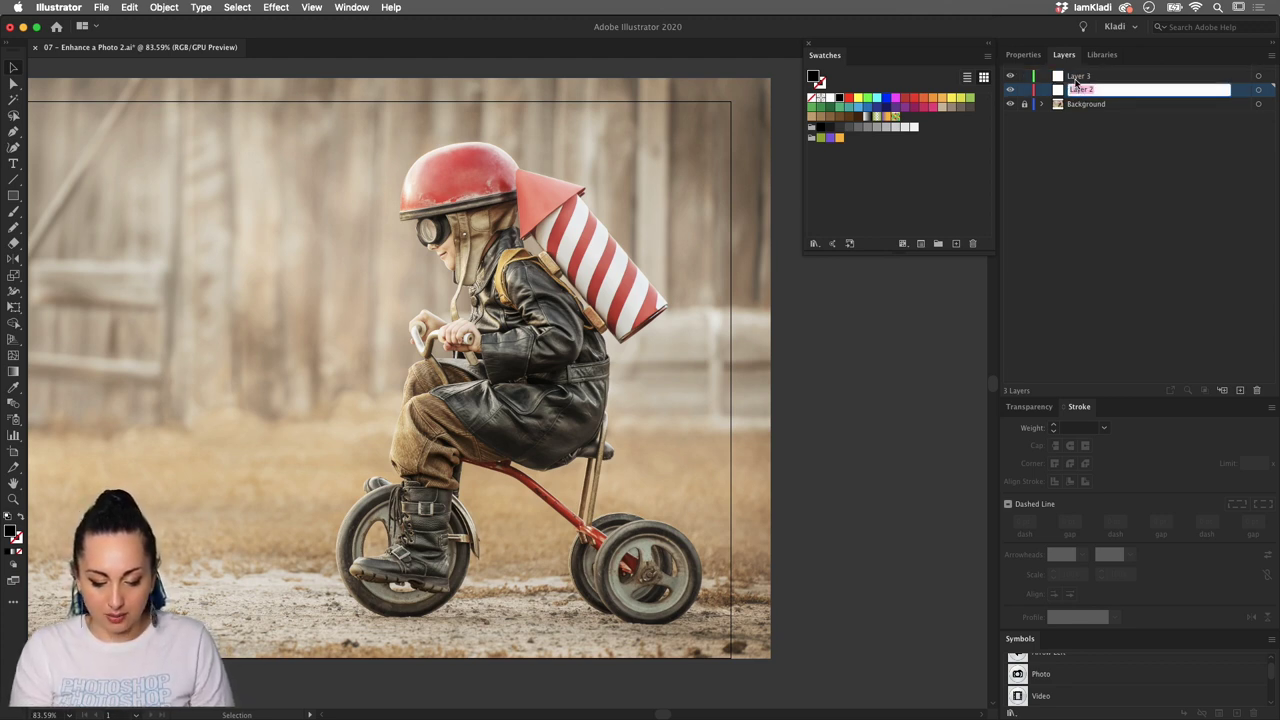
{"action": "type", "text": "C"}
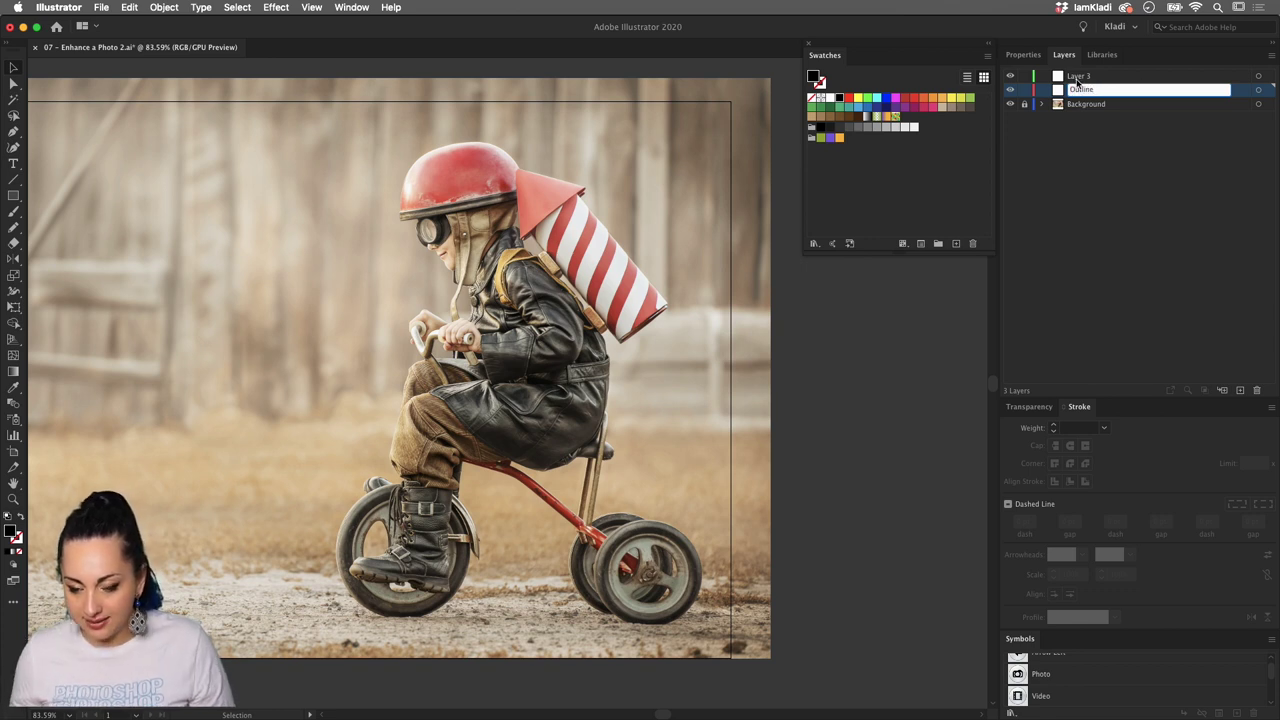
{"action": "key", "text": "Return"}
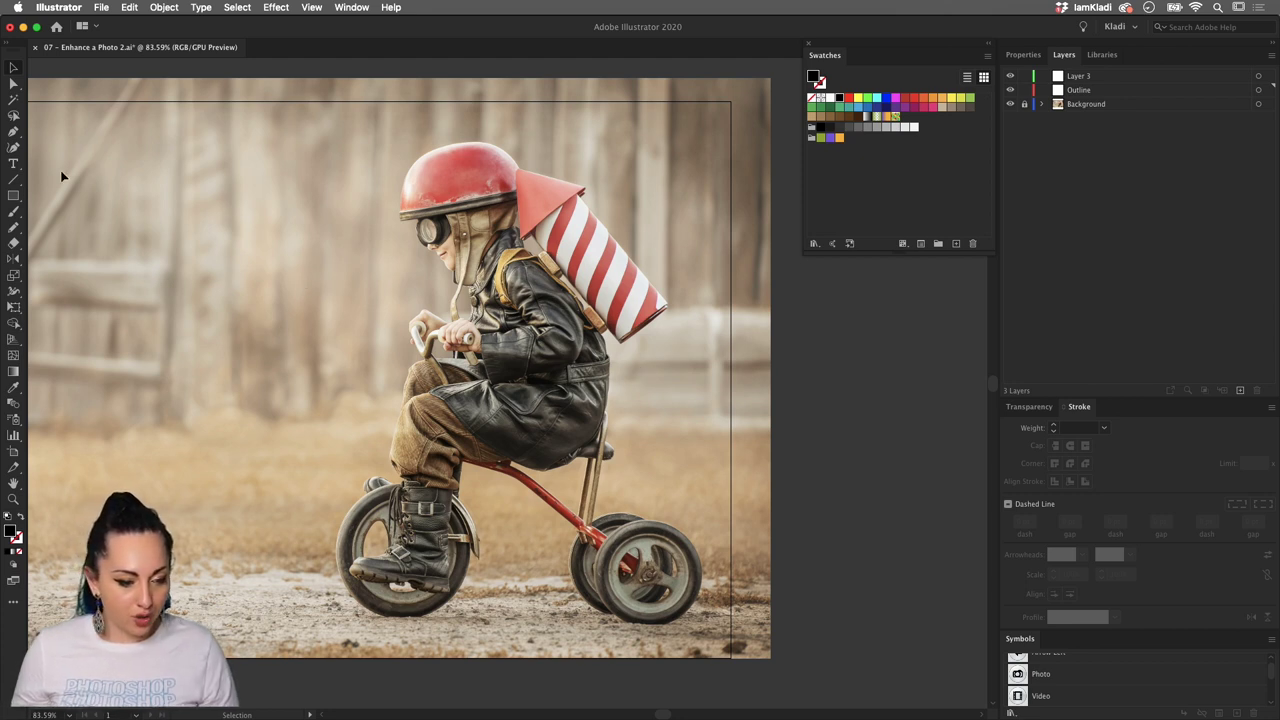
{"action": "left_click", "coordinate": [14, 231]}
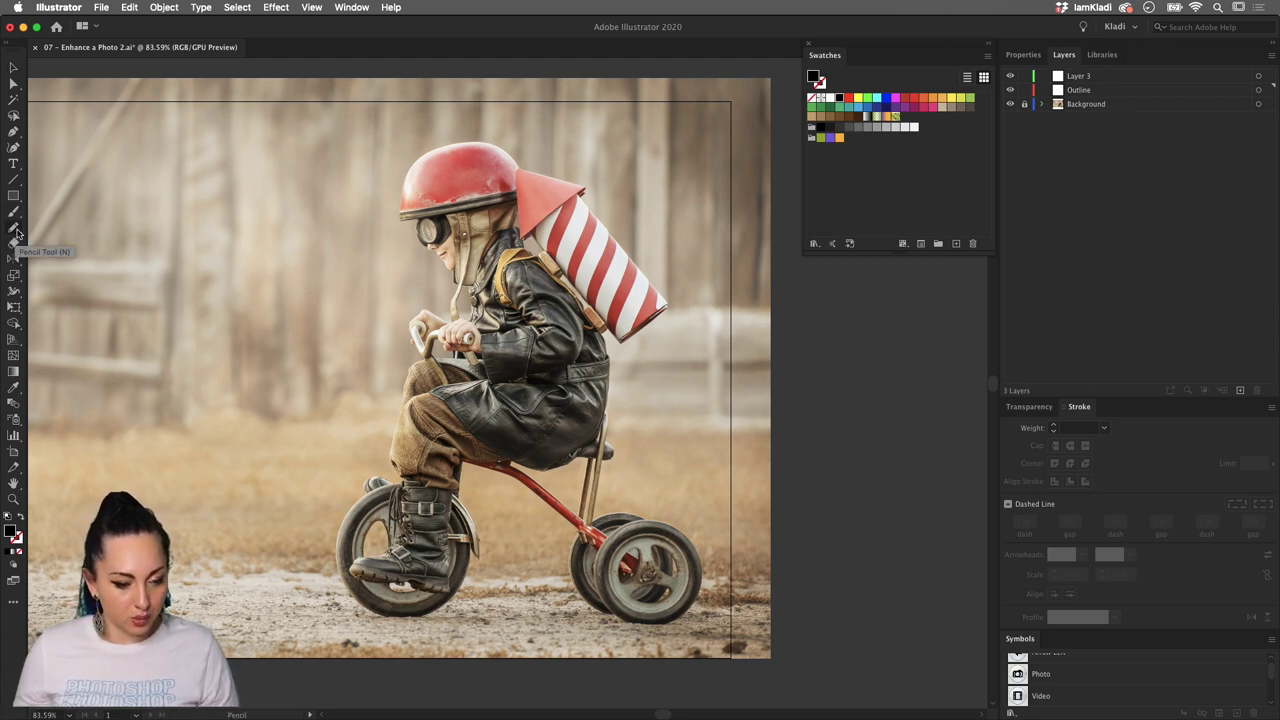
Keep Pencil fidelity at Smooth and draw a black freehand squiggle down the rocket tube
{"action": "double_click", "coordinate": [15, 231]}
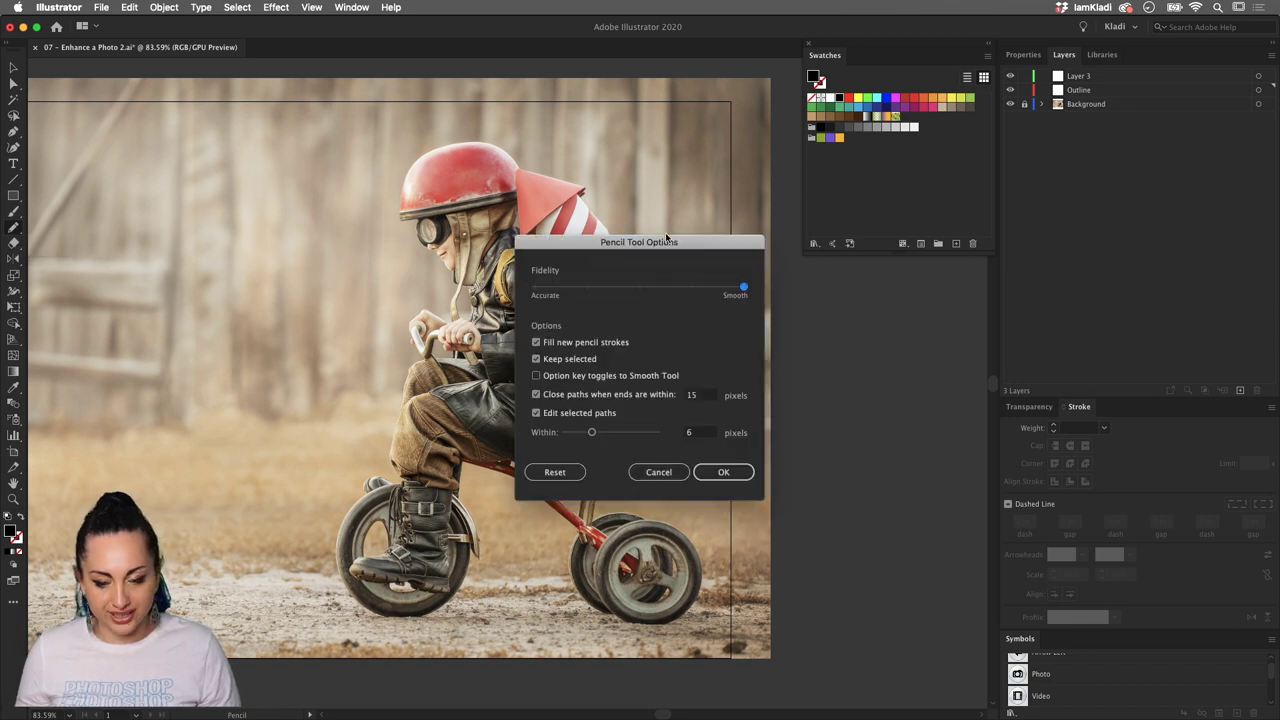
{"action": "left_click_drag", "start_coordinate": [666, 237], "coordinate": [652, 212]}
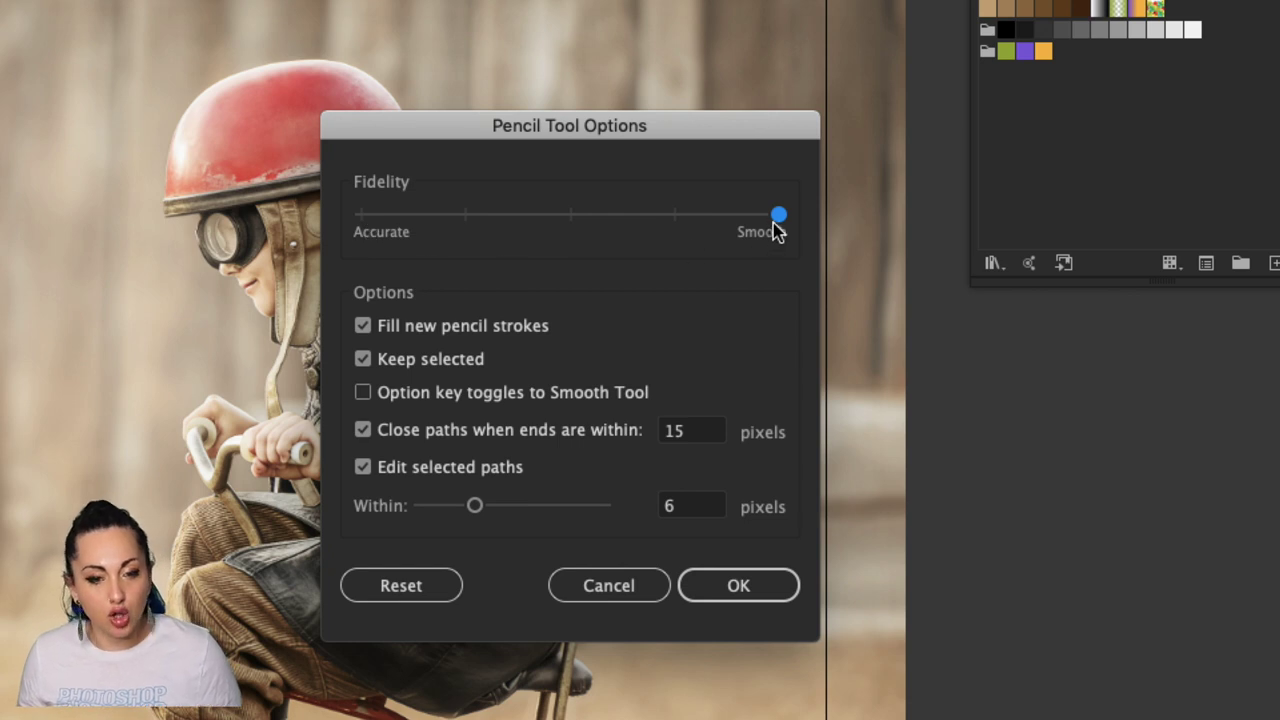
{"action": "left_click", "coordinate": [755, 575]}
{"action": "mouse_move", "coordinate": [620, 258]}
{"action": "left_mouse_down"}
{"action": "mouse_move", "coordinate": [626, 374]}
{"action": "mouse_move", "coordinate": [614, 410]}
{"action": "left_mouse_up"}
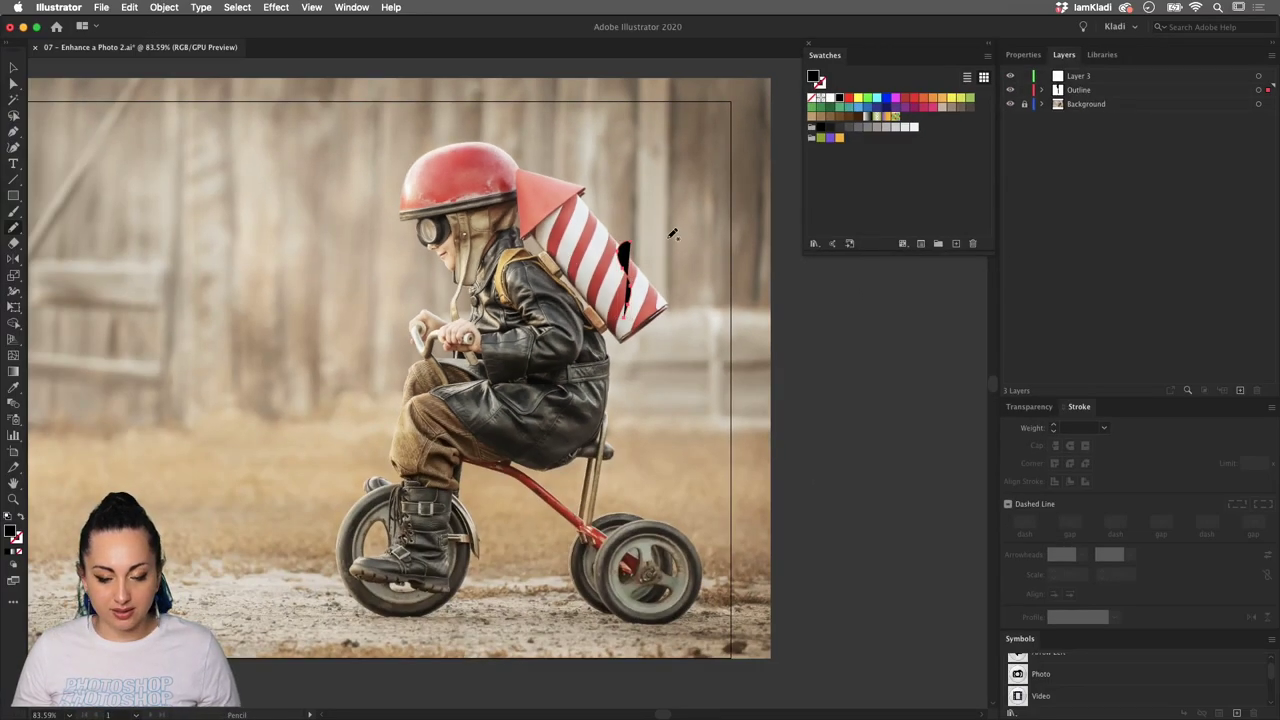
Compare the squiggle as stroked versus filled, ending with its black fill
{"action": "scroll", "coordinate": [671, 234], "scroll_direction": "up", "scroll_amount": 5}
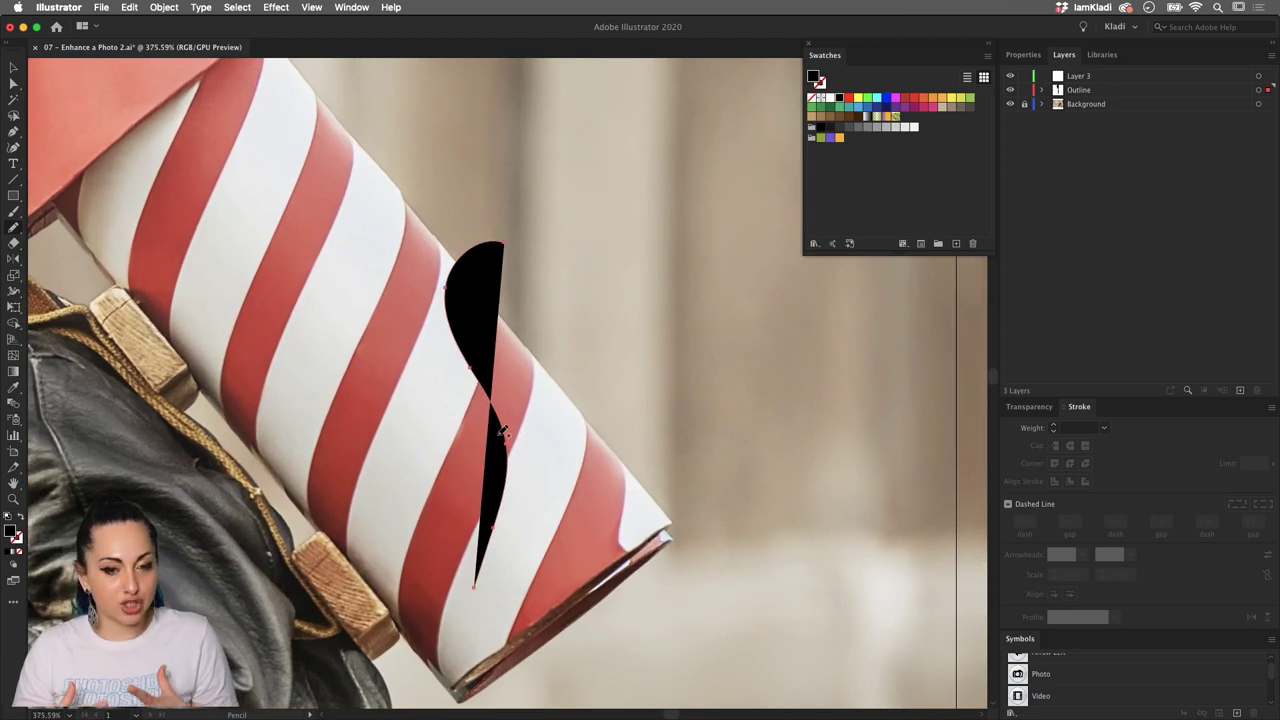
{"action": "key", "text": "super"}
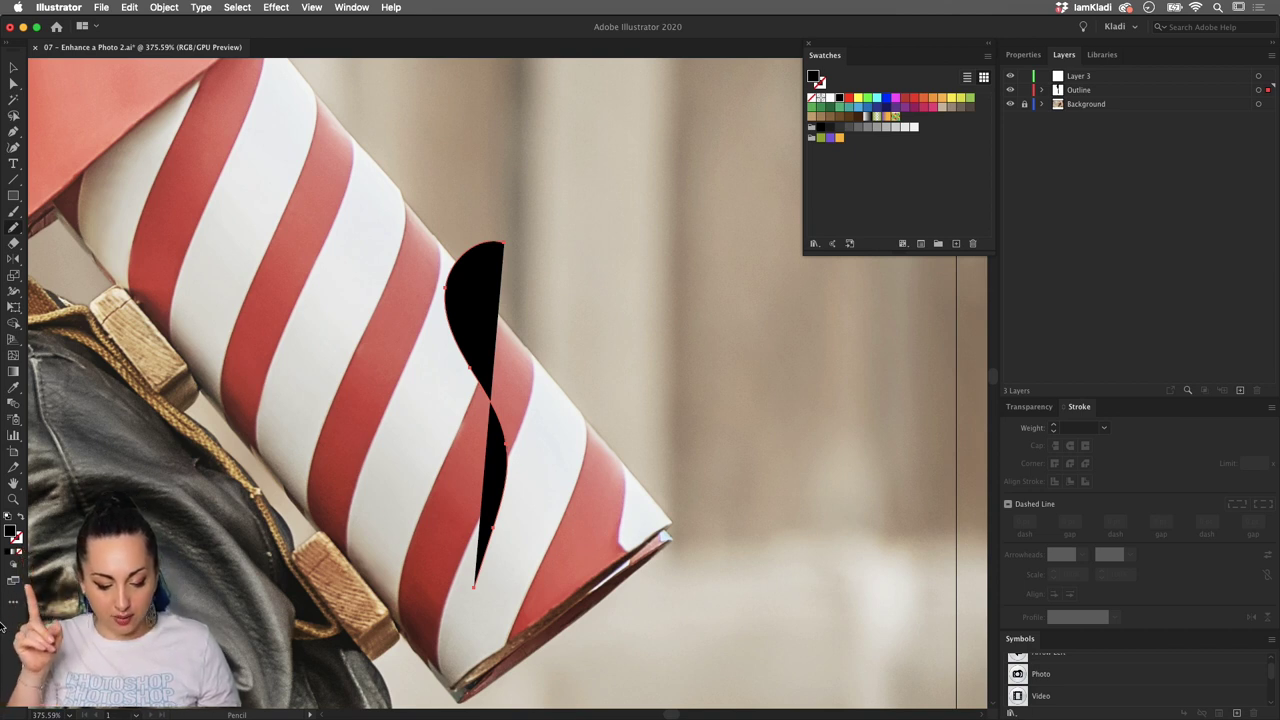
{"action": "key", "text": "shift+x"}
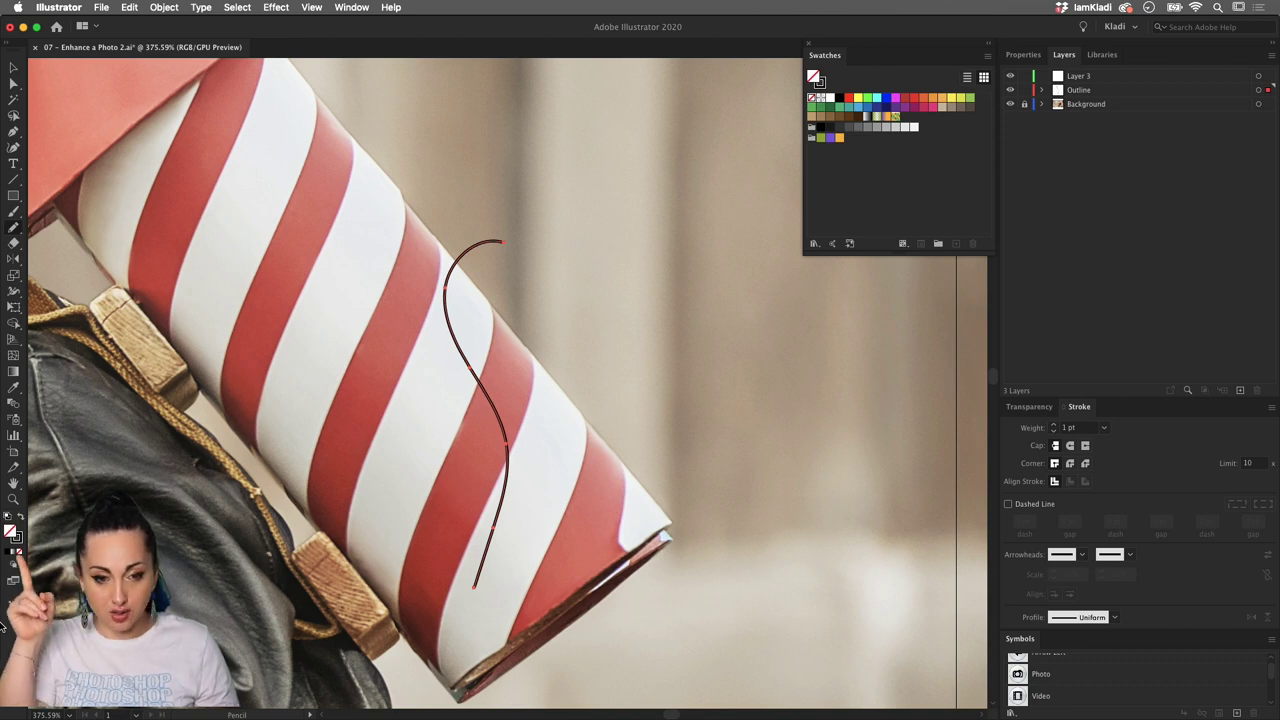
{"action": "key", "text": "shift+x"}
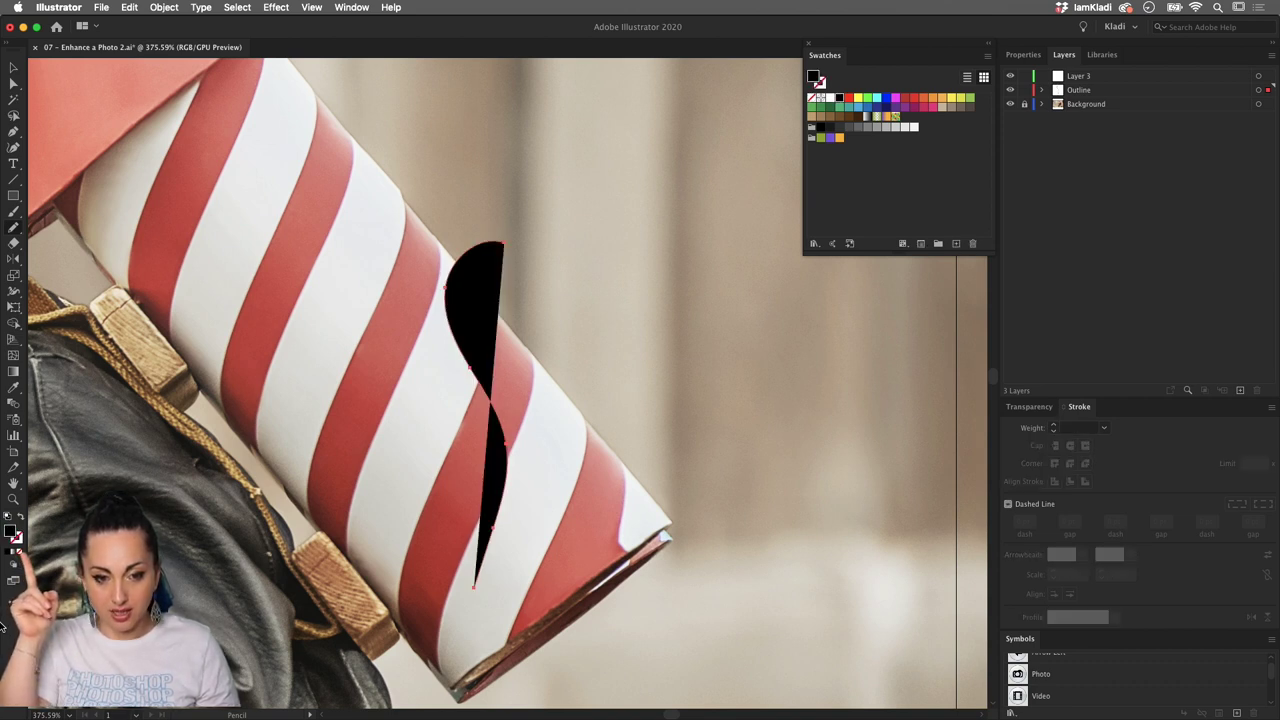
{"action": "key", "text": "shift+x"}
{"action": "key", "text": "shift+x"}
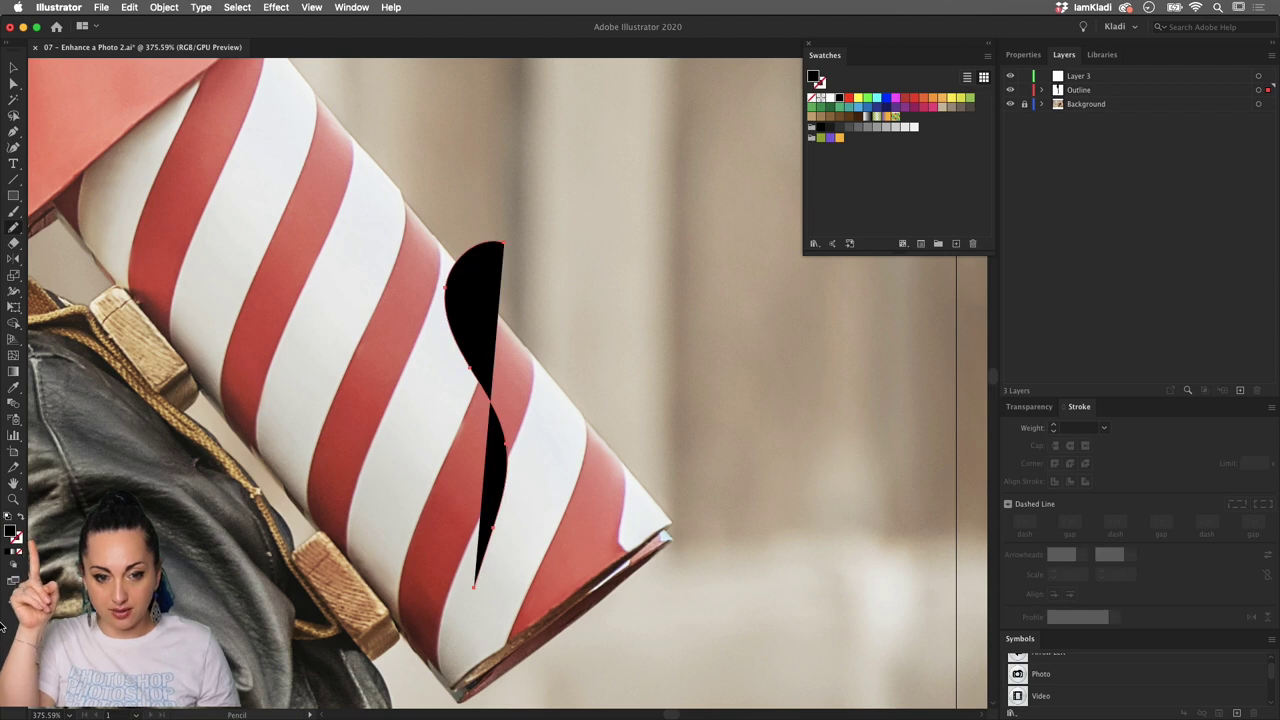
{"action": "key", "text": "shift+x"}
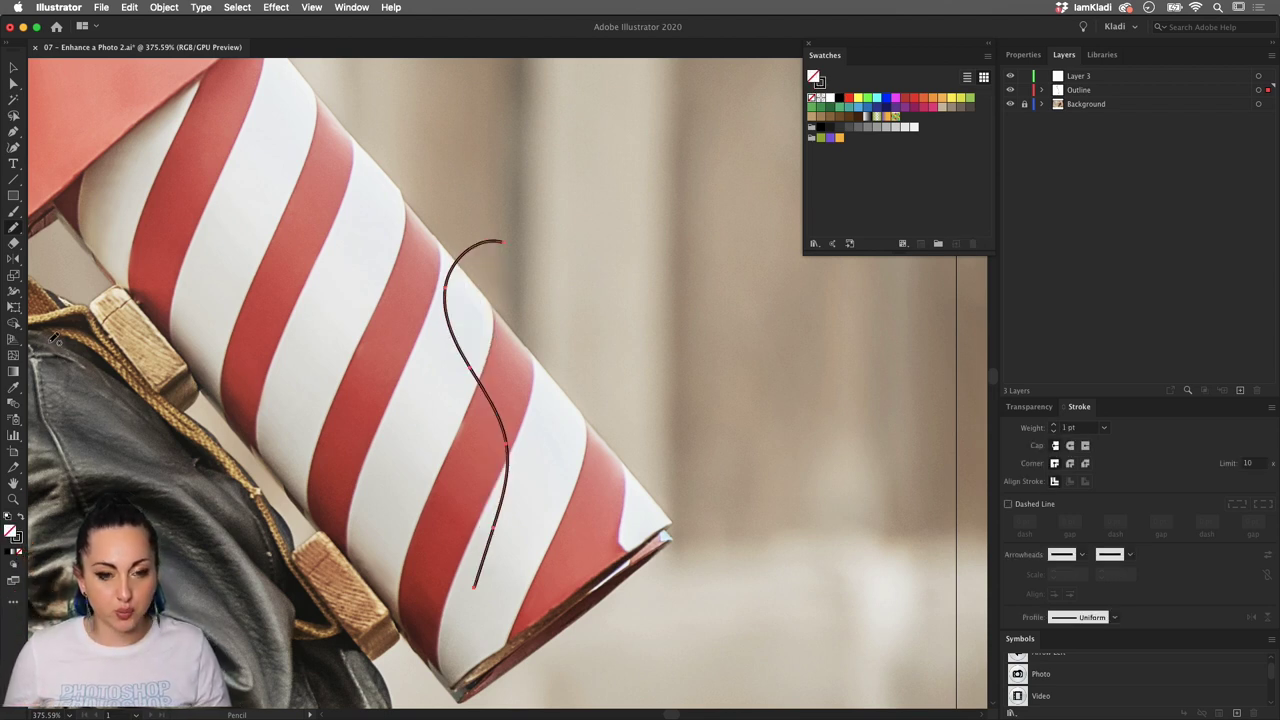
Draw trial S-shaped, hooked and arching squiggles on the rocket, then undo them
{"action": "mouse_move", "coordinate": [340, 250]}
{"action": "left_mouse_down"}
{"action": "mouse_move", "coordinate": [282, 356]}
{"action": "mouse_move", "coordinate": [358, 436]}
{"action": "left_mouse_up"}
{"action": "left_click_drag", "start_coordinate": [590, 540], "coordinate": [622, 403]}
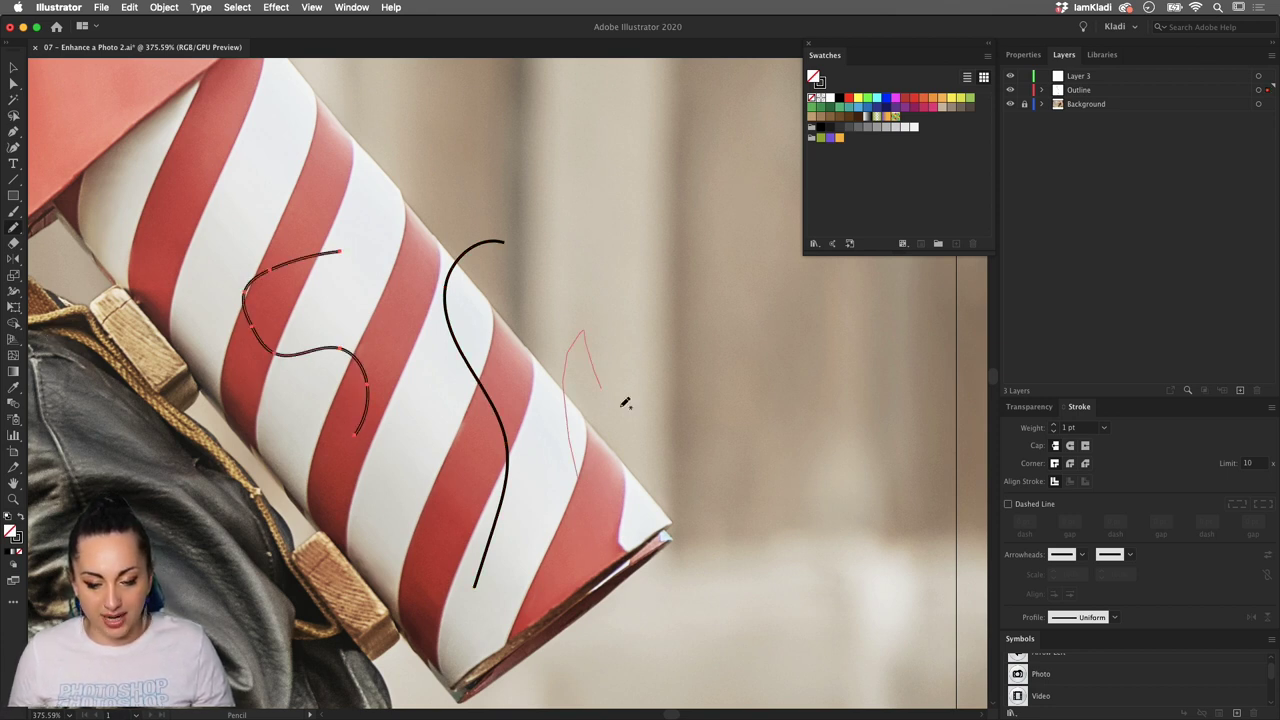
{"action": "mouse_move", "coordinate": [348, 140]}
{"action": "left_mouse_down"}
{"action": "mouse_move", "coordinate": [413, 137]}
{"action": "mouse_move", "coordinate": [394, 262]}
{"action": "mouse_move", "coordinate": [418, 300]}
{"action": "left_mouse_up"}
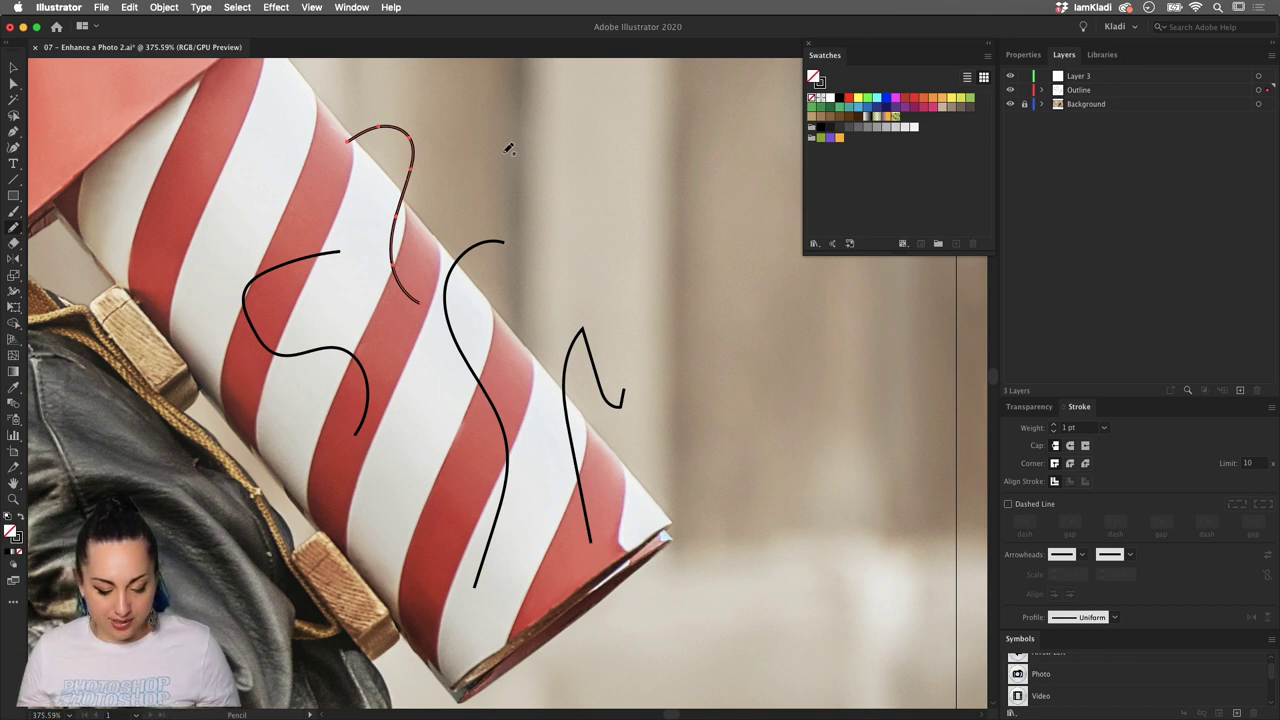
{"action": "key", "text": "v"}
{"action": "key", "text": "super+z"}
{"action": "key", "text": "super+z"}
{"action": "key", "text": "super+z"}
{"action": "key", "text": "shift+x"}
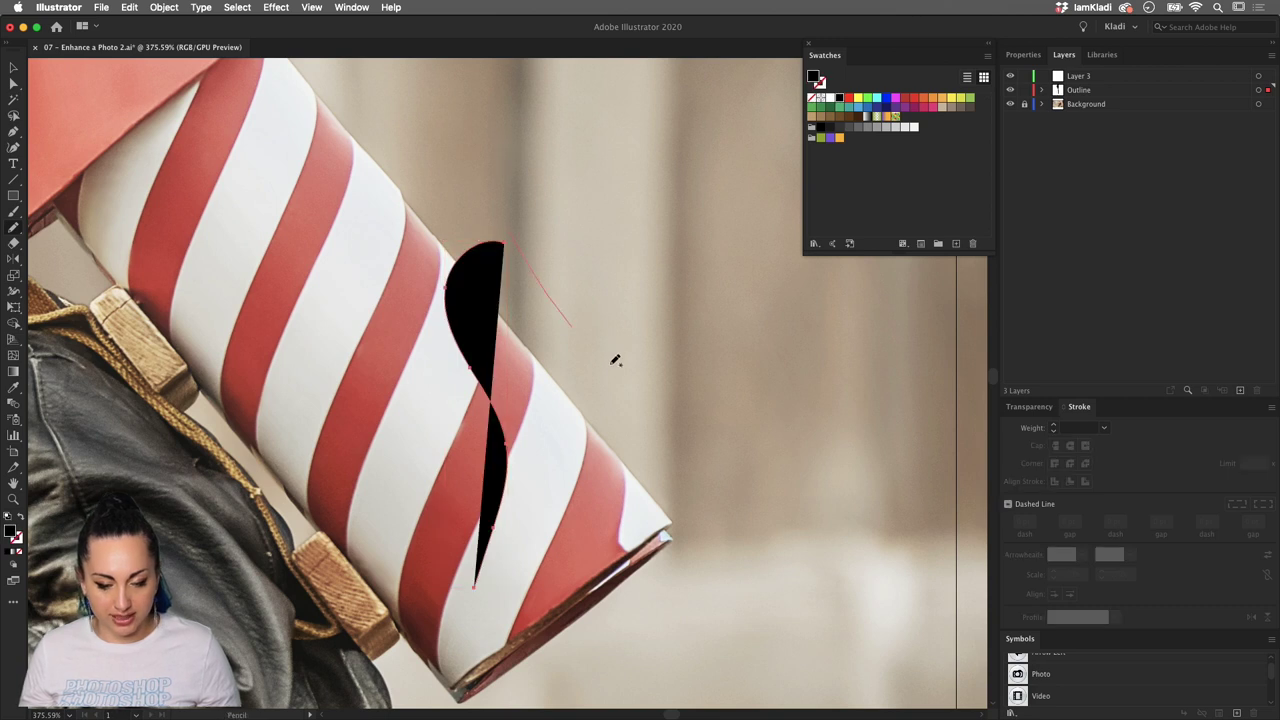
{"action": "left_click_drag", "start_coordinate": [605, 358], "coordinate": [600, 360]}
{"action": "key", "text": "super+z"}
{"action": "key", "text": "super+z"}
Undo the newest squiggle and its fill, then delete the remaining S-curve squiggle
{"action": "key", "text": "n"}
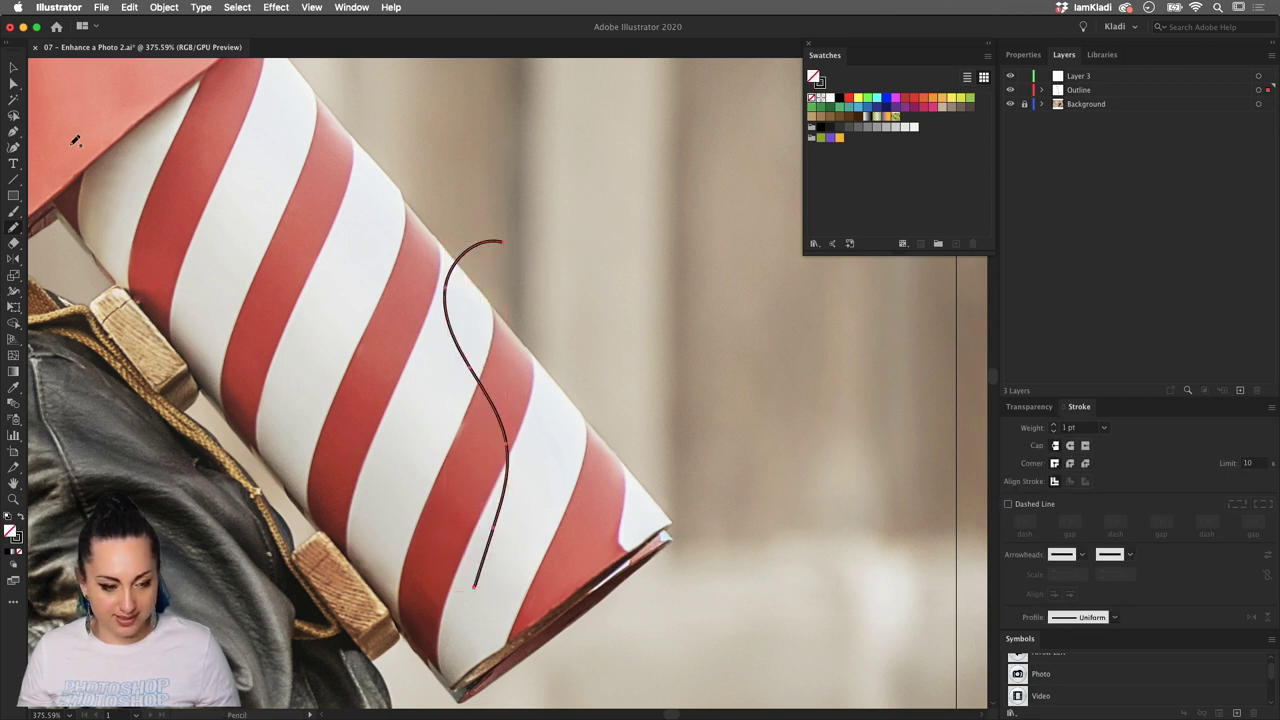
{"action": "left_click", "coordinate": [13, 68]}
{"action": "key", "text": "Delete"}
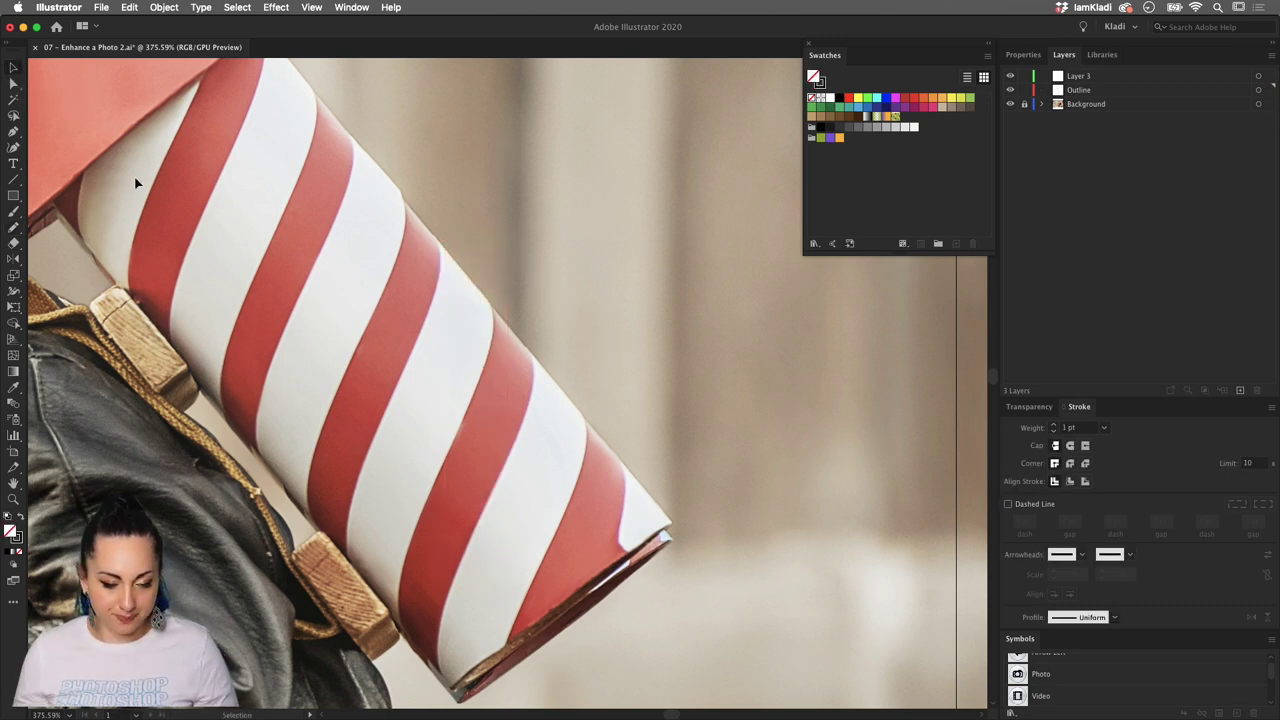
Pan to the boy's jacket and switch over to Chrome
{"action": "mouse_move", "coordinate": [452, 398]}
{"action": "left_mouse_down"}
{"action": "mouse_move", "coordinate": [745, 462]}
{"action": "mouse_move", "coordinate": [700, 600]}
{"action": "mouse_move", "coordinate": [549, 371]}
{"action": "mouse_move", "coordinate": [258, 237]}
{"action": "left_mouse_up"}
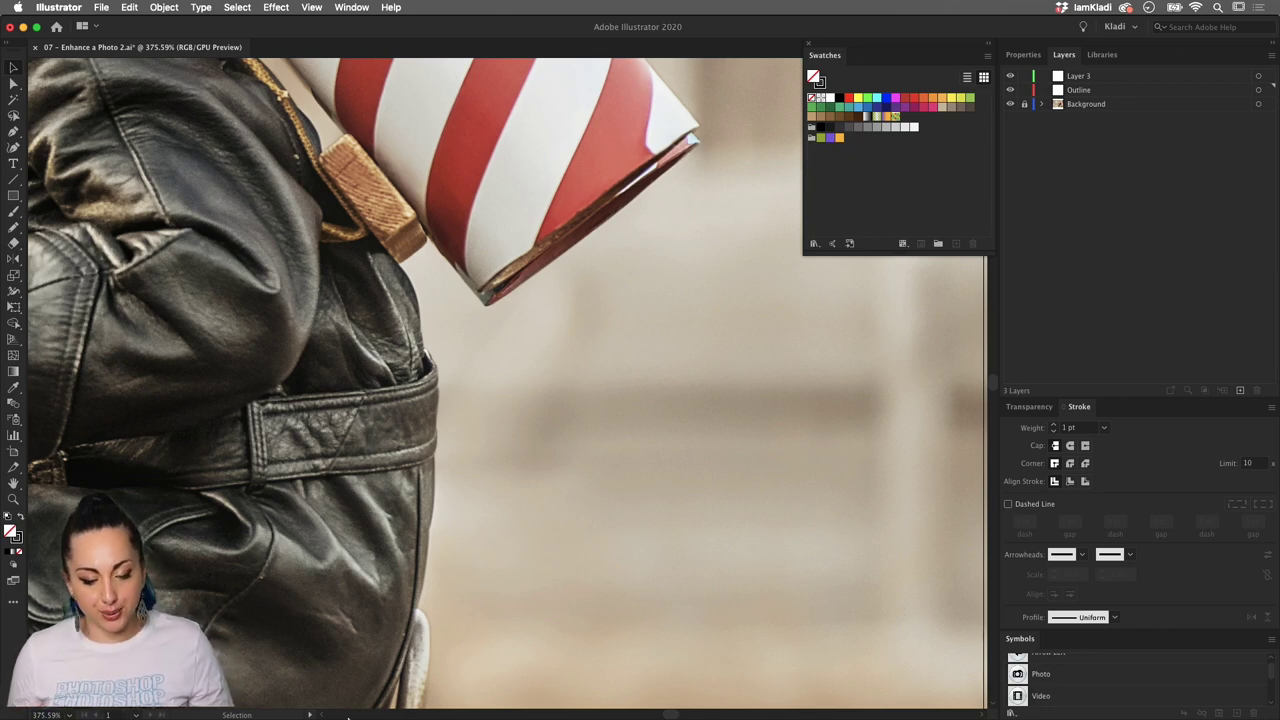
{"action": "mouse_move", "coordinate": [330, 716]}
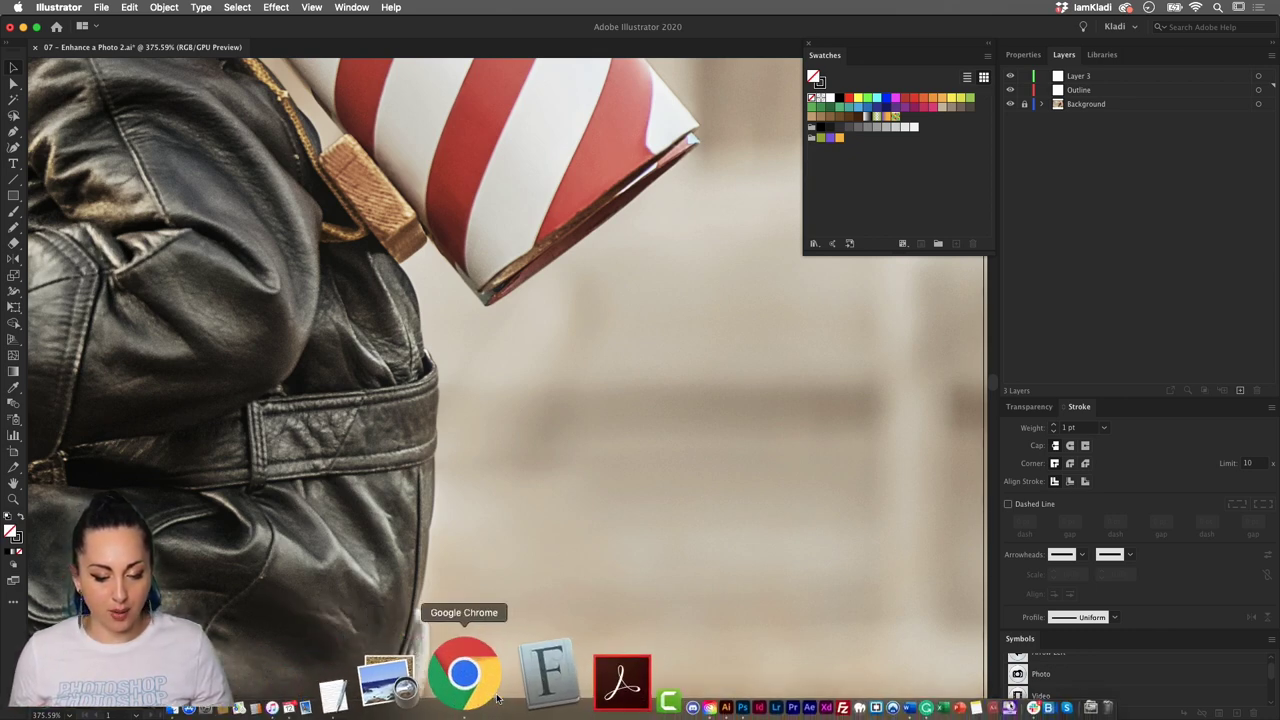
{"action": "left_click", "coordinate": [485, 680]}
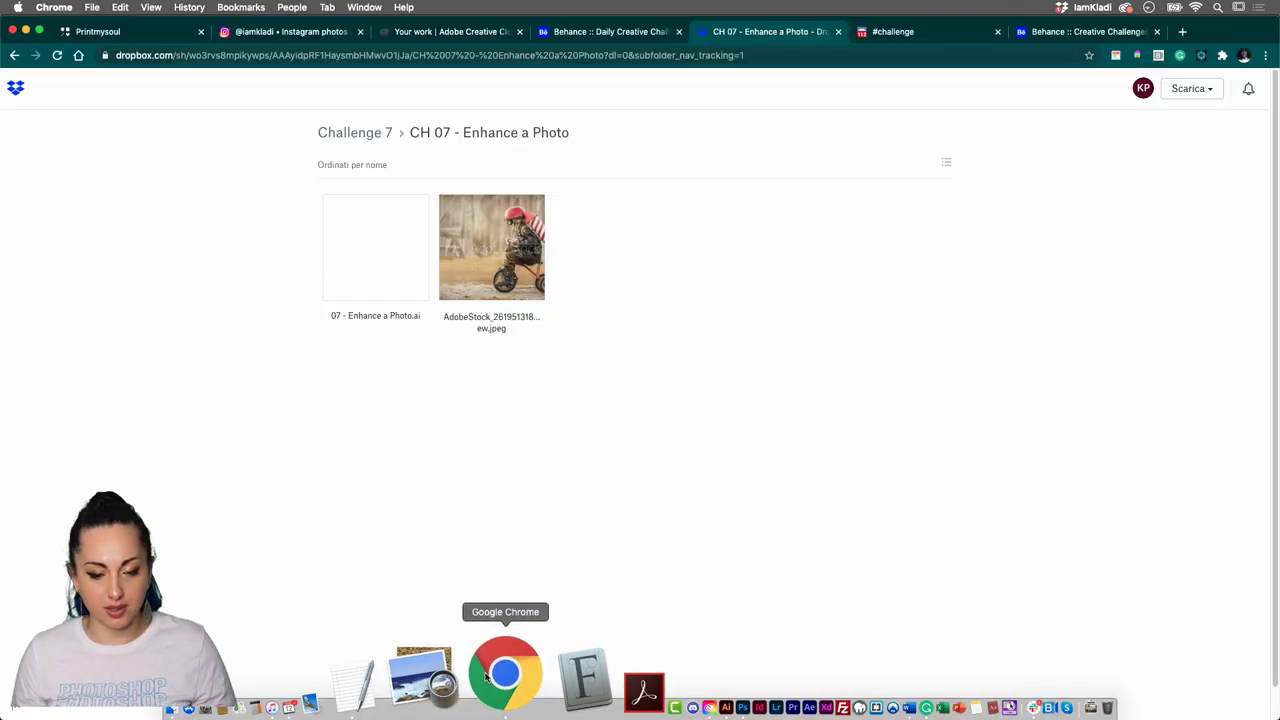
{"action": "left_click", "coordinate": [613, 34]}
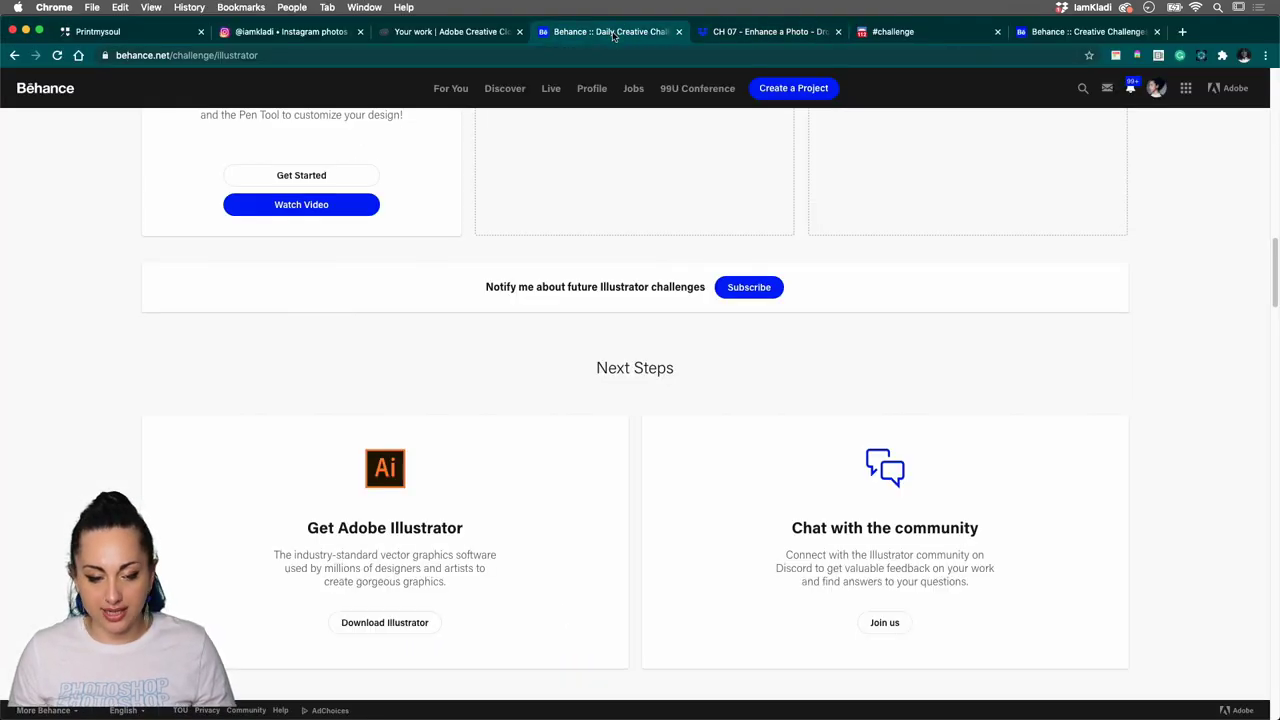
{"action": "key", "text": "Tab"}
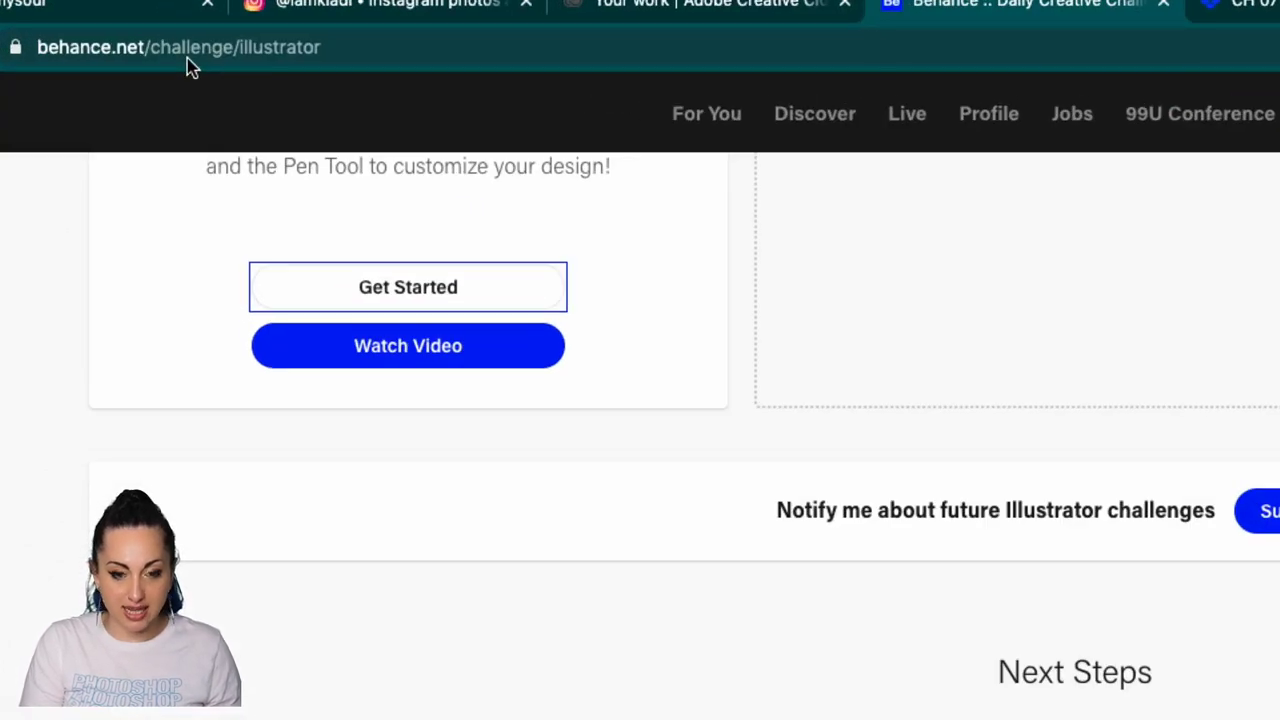
{"action": "scroll", "coordinate": [537, 414], "scroll_direction": "up", "scroll_amount": 10}
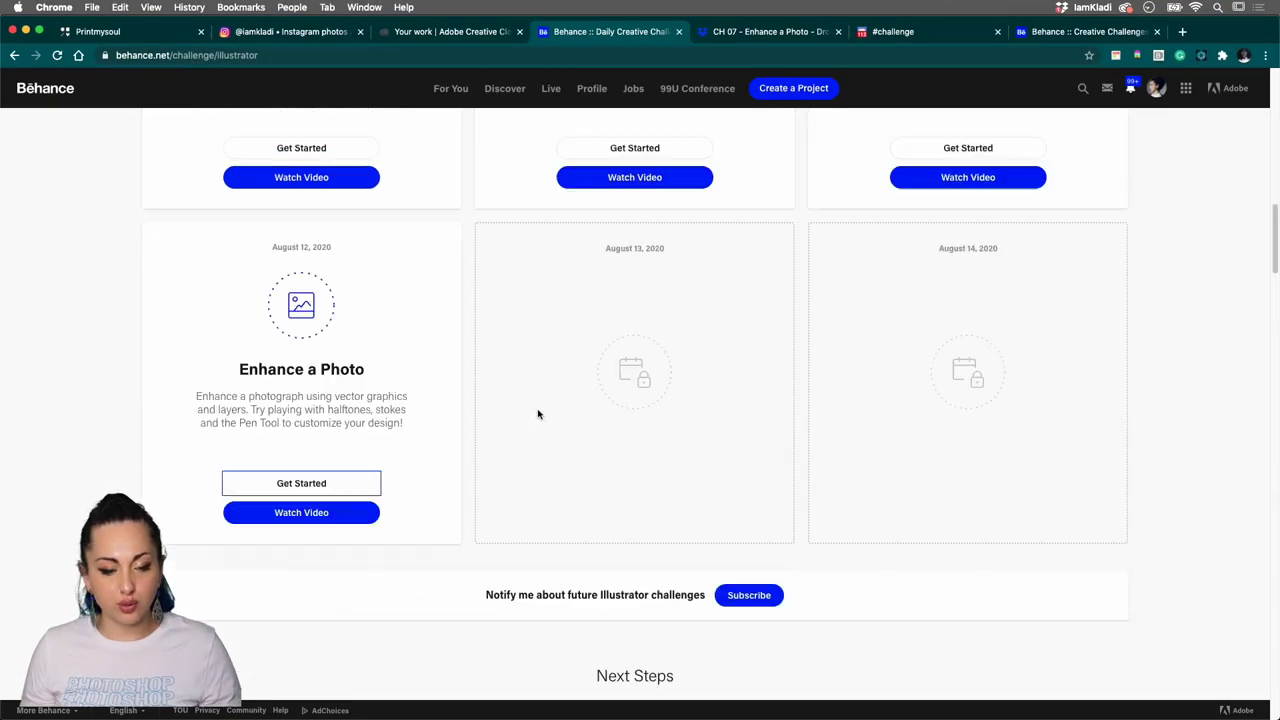
{"action": "scroll", "coordinate": [530, 393], "scroll_direction": "up", "scroll_amount": 4}
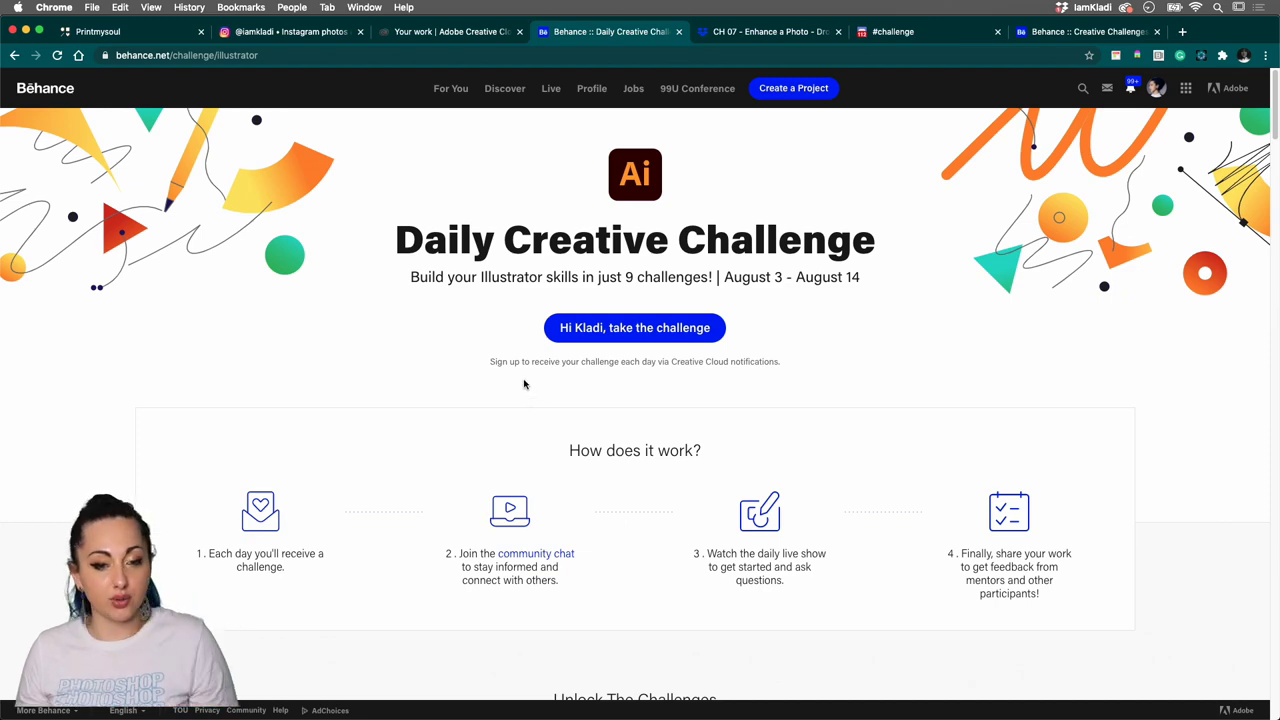
{"action": "scroll", "coordinate": [606, 443], "scroll_direction": "down", "scroll_amount": 20}
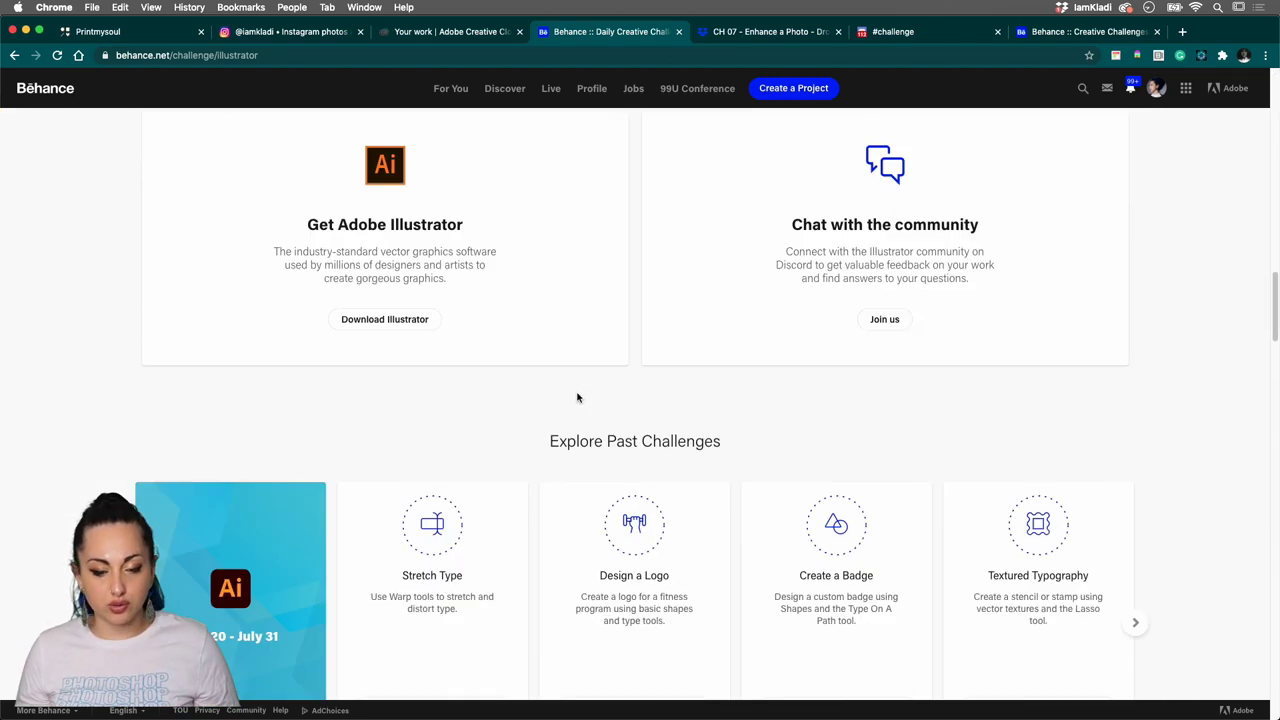
{"action": "scroll", "coordinate": [572, 405], "scroll_direction": "up", "scroll_amount": 3}
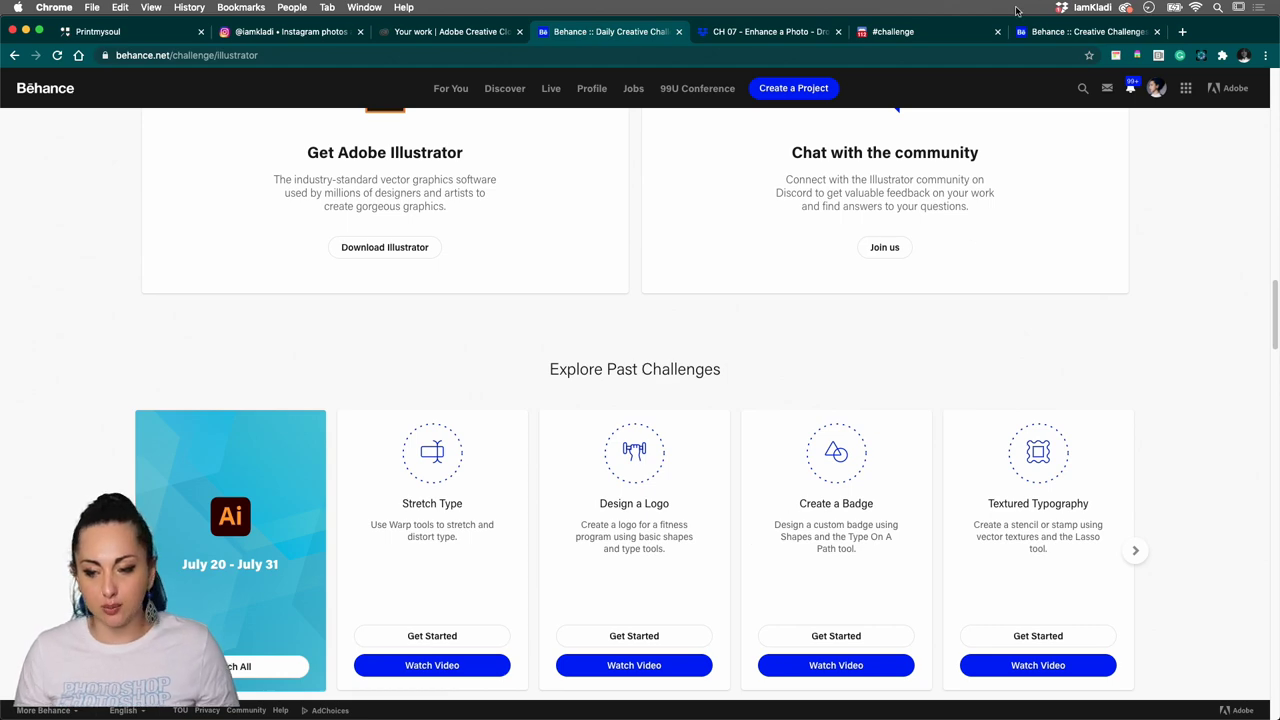
{"action": "mouse_move", "coordinate": [726, 716]}
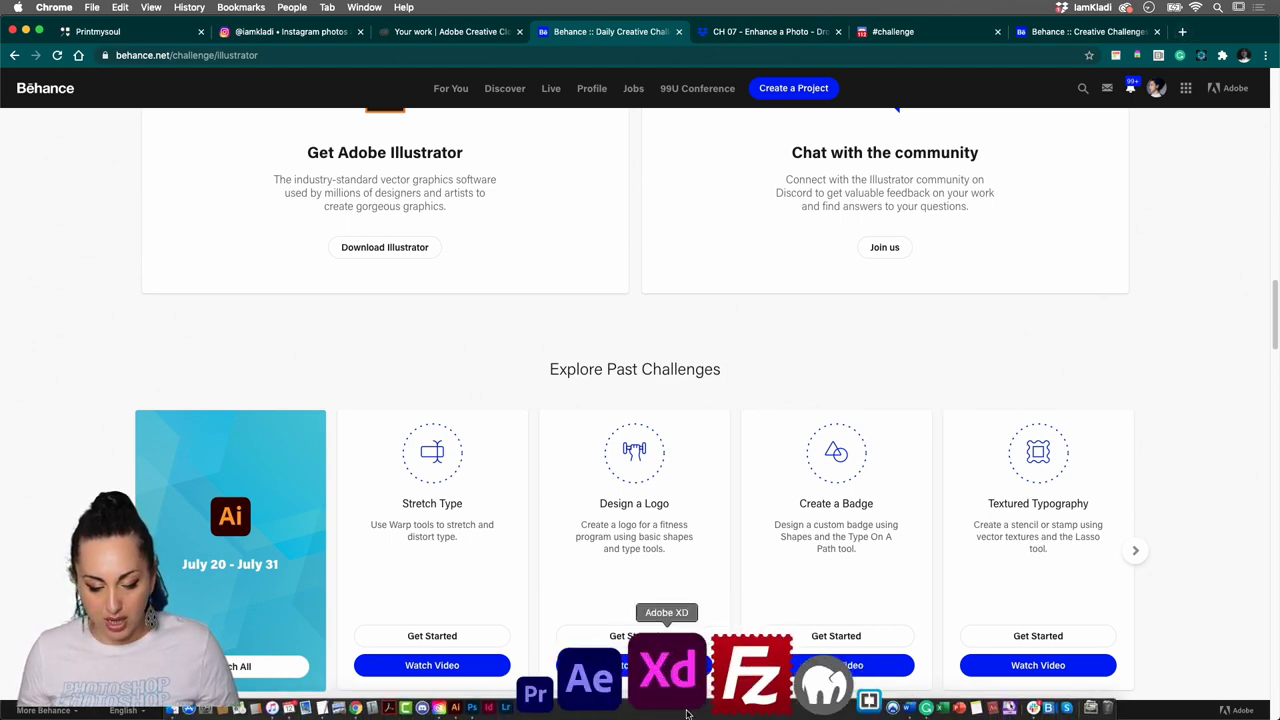
Back in Illustrator, draw three wavy Pencil squiggles below the rocket's open end, redrawing one bad stroke
{"action": "left_click", "coordinate": [580, 680]}
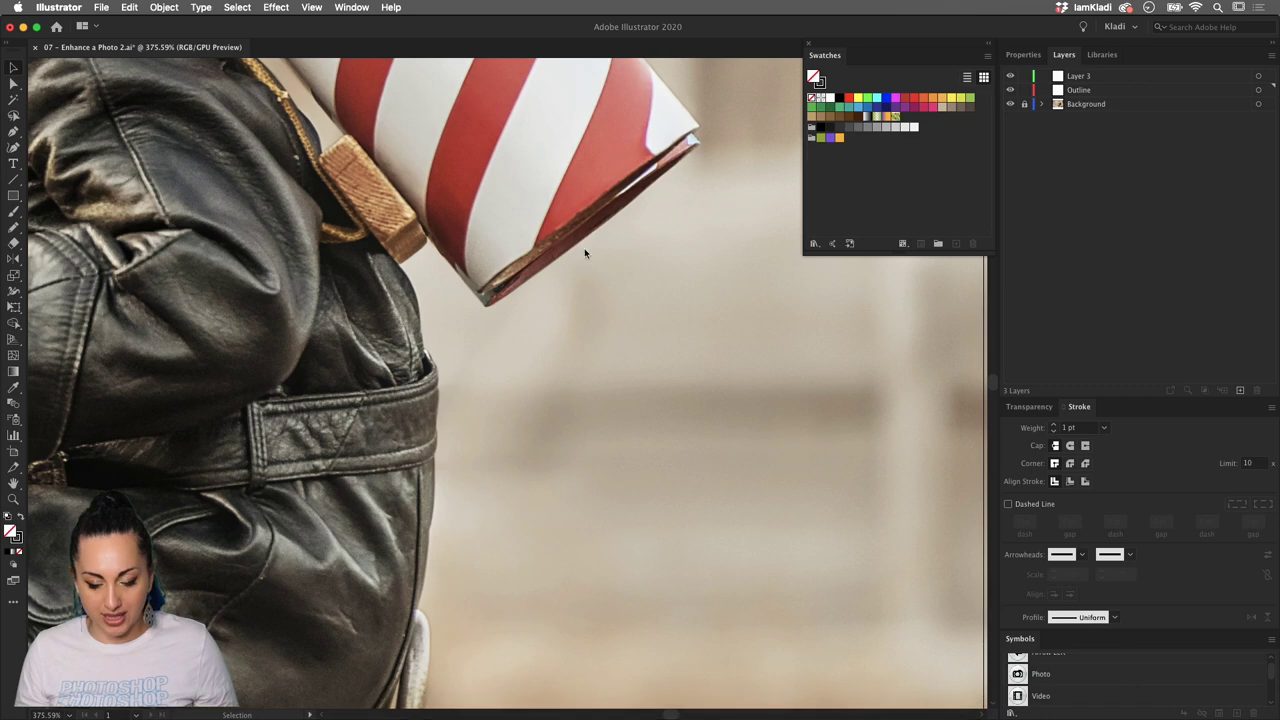
{"action": "scroll", "coordinate": [588, 242], "scroll_direction": "down", "scroll_amount": 5}
{"action": "scroll", "coordinate": [502, 208], "scroll_direction": "up", "scroll_amount": 2}
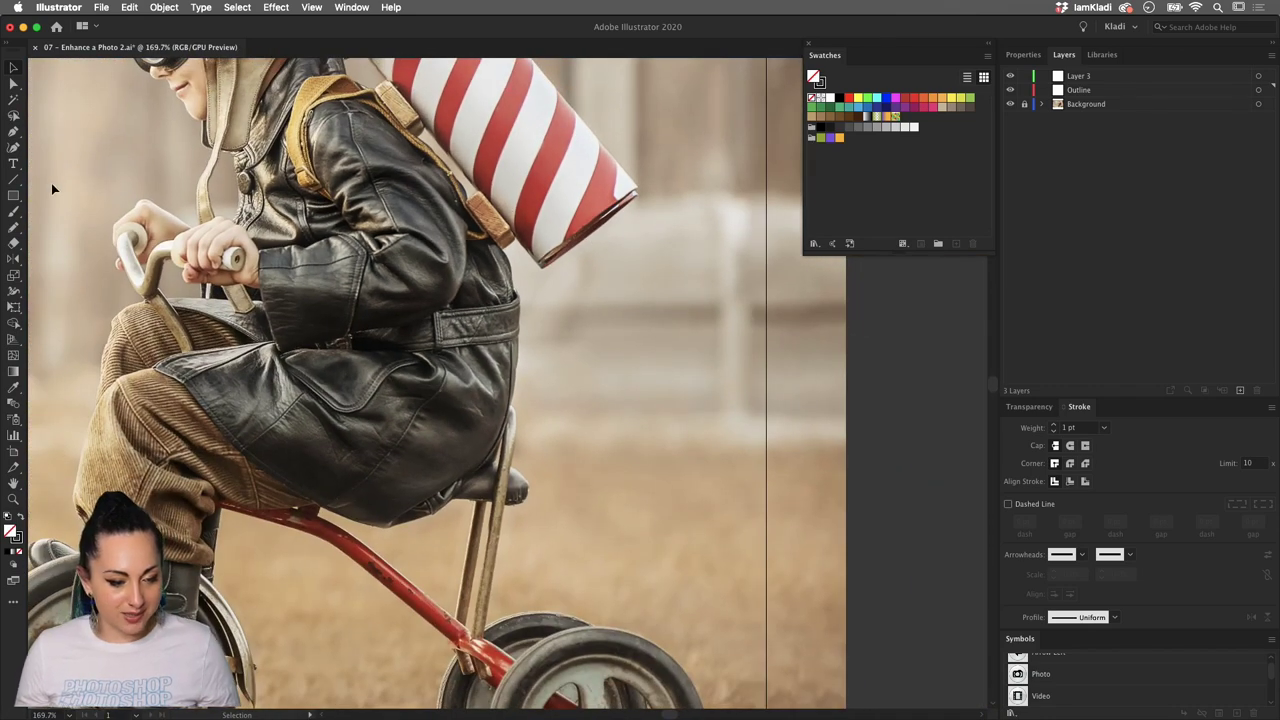
{"action": "left_click", "coordinate": [12, 227]}
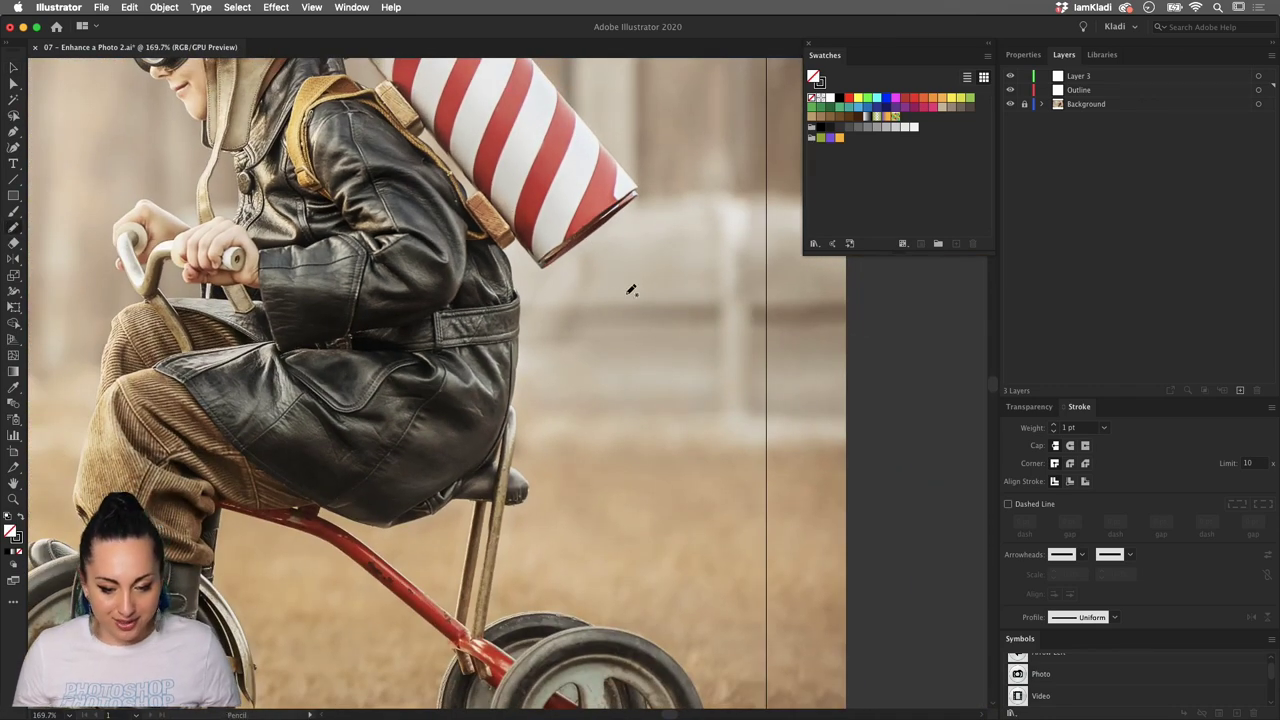
{"action": "left_click_drag", "start_coordinate": [577, 262], "coordinate": [630, 383]}
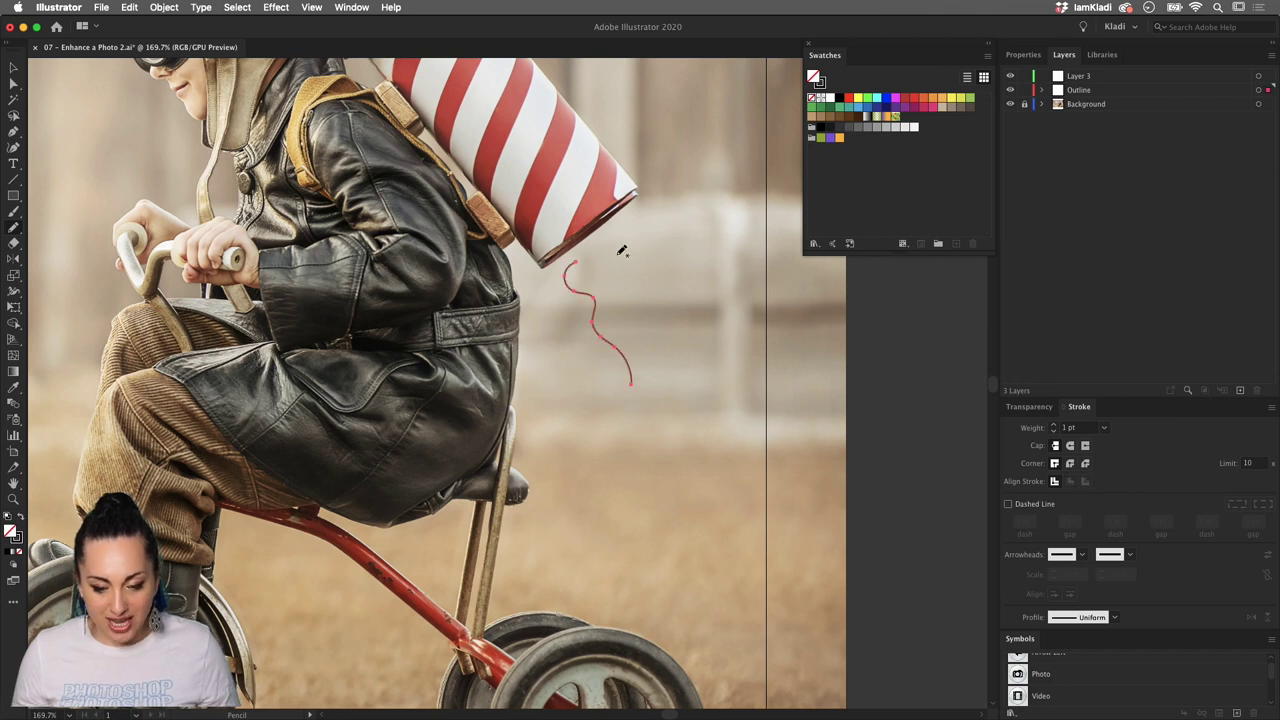
{"action": "mouse_move", "coordinate": [597, 240]}
{"action": "left_mouse_down"}
{"action": "mouse_move", "coordinate": [624, 258]}
{"action": "mouse_move", "coordinate": [661, 347]}
{"action": "left_mouse_up"}
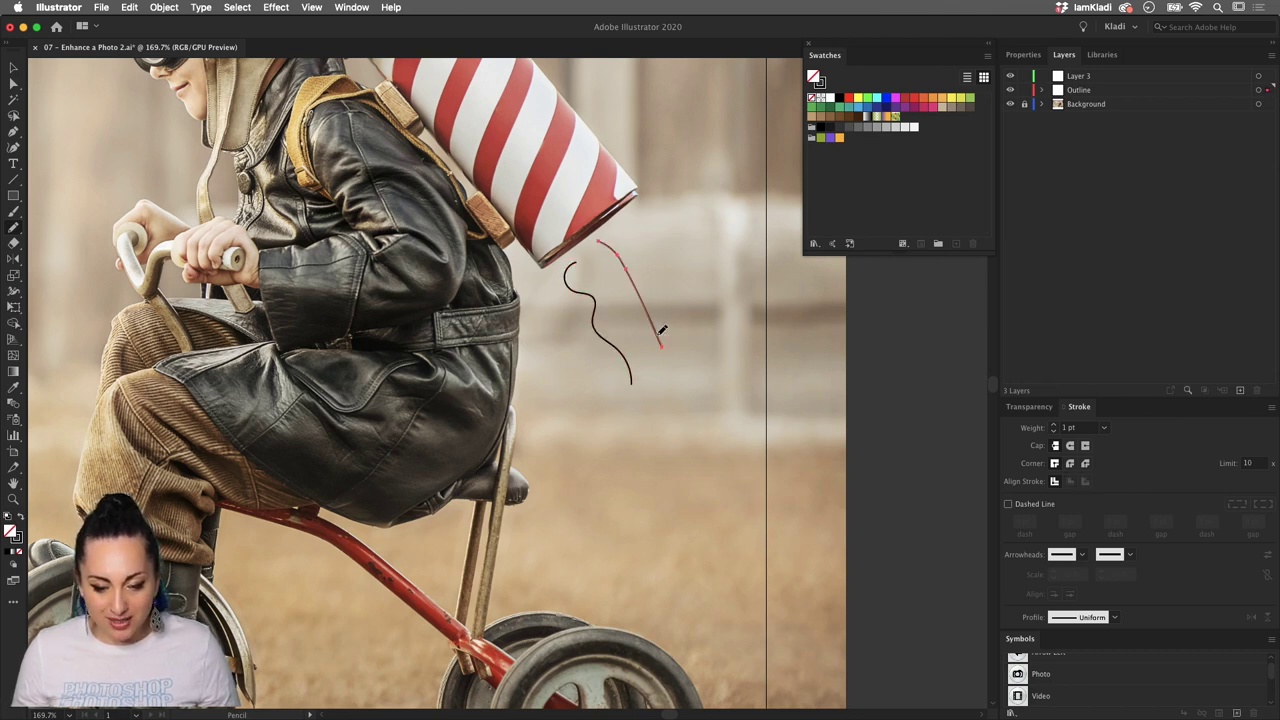
{"action": "left_click_drag", "start_coordinate": [634, 230], "coordinate": [689, 293]}
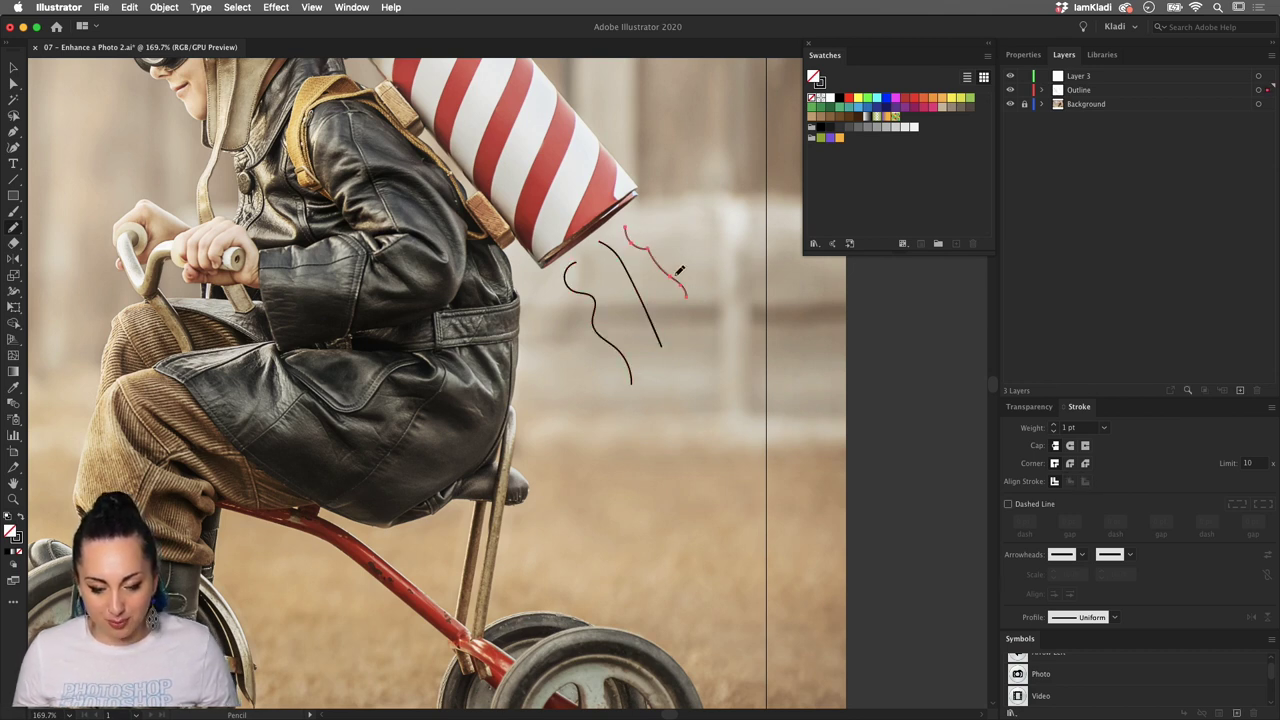
{"action": "key", "text": "ctrl+z"}
{"action": "left_click_drag", "start_coordinate": [636, 222], "coordinate": [708, 303]}
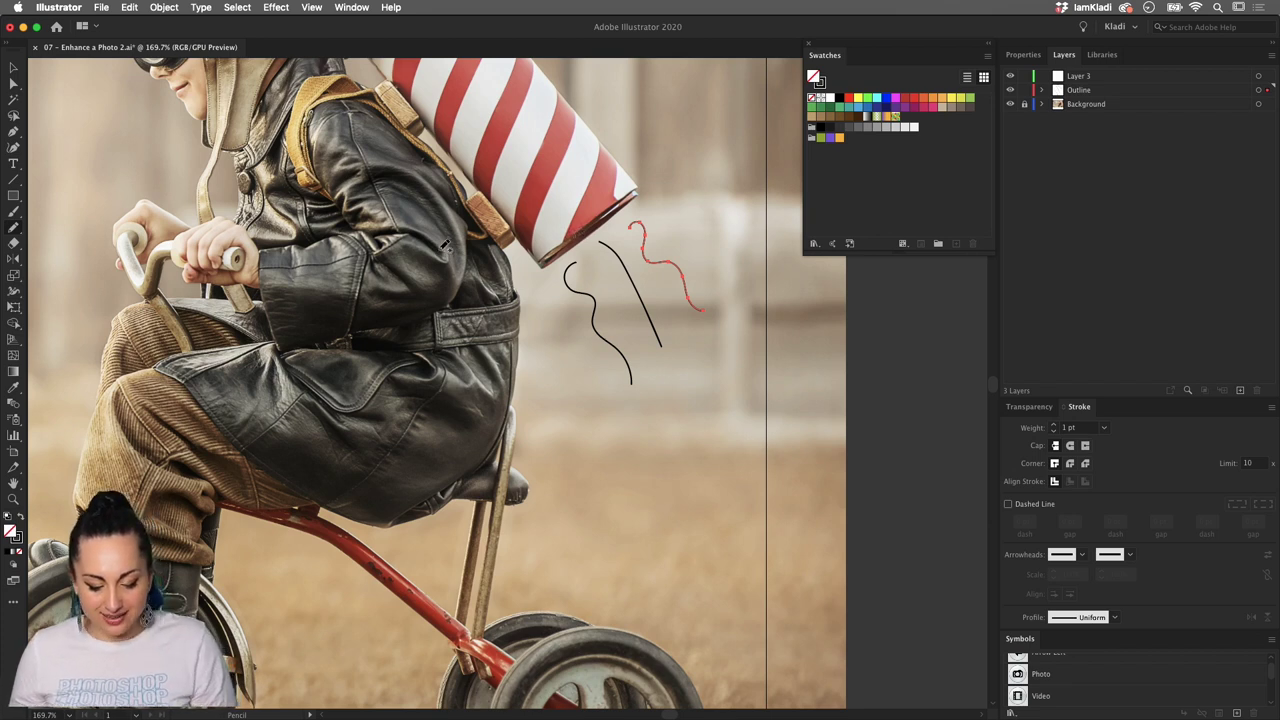
{"action": "key", "text": "v"}
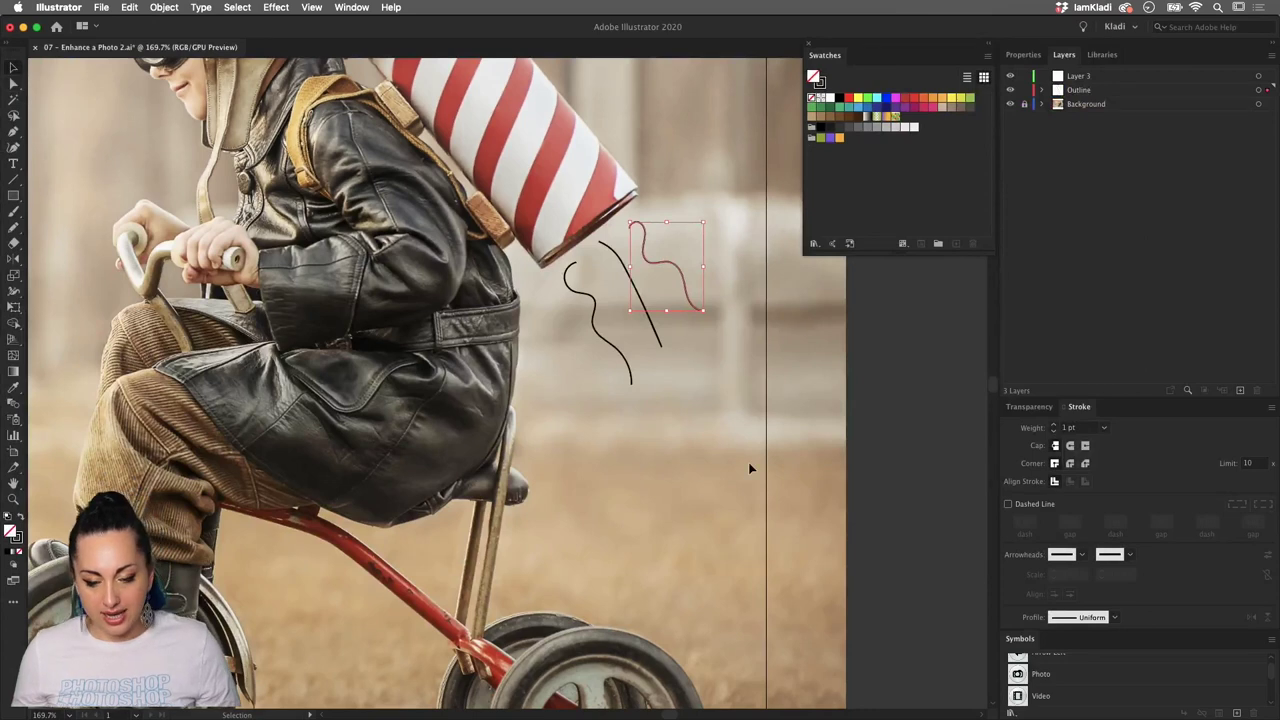
Select the right-hand squiggle, then add the diagonal stroke and the S-curve to the selection
{"action": "left_click_drag", "start_coordinate": [636, 389], "coordinate": [590, 300]}
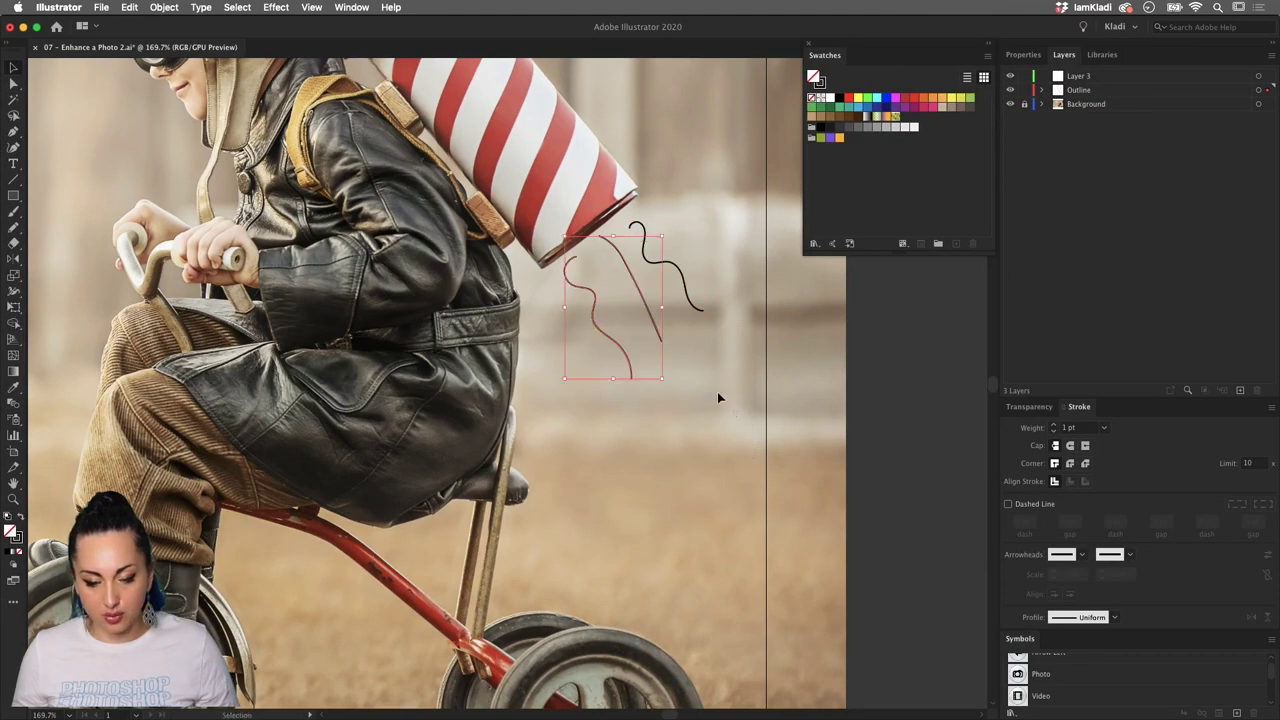
{"action": "left_click_drag", "start_coordinate": [584, 255], "coordinate": [583, 254]}
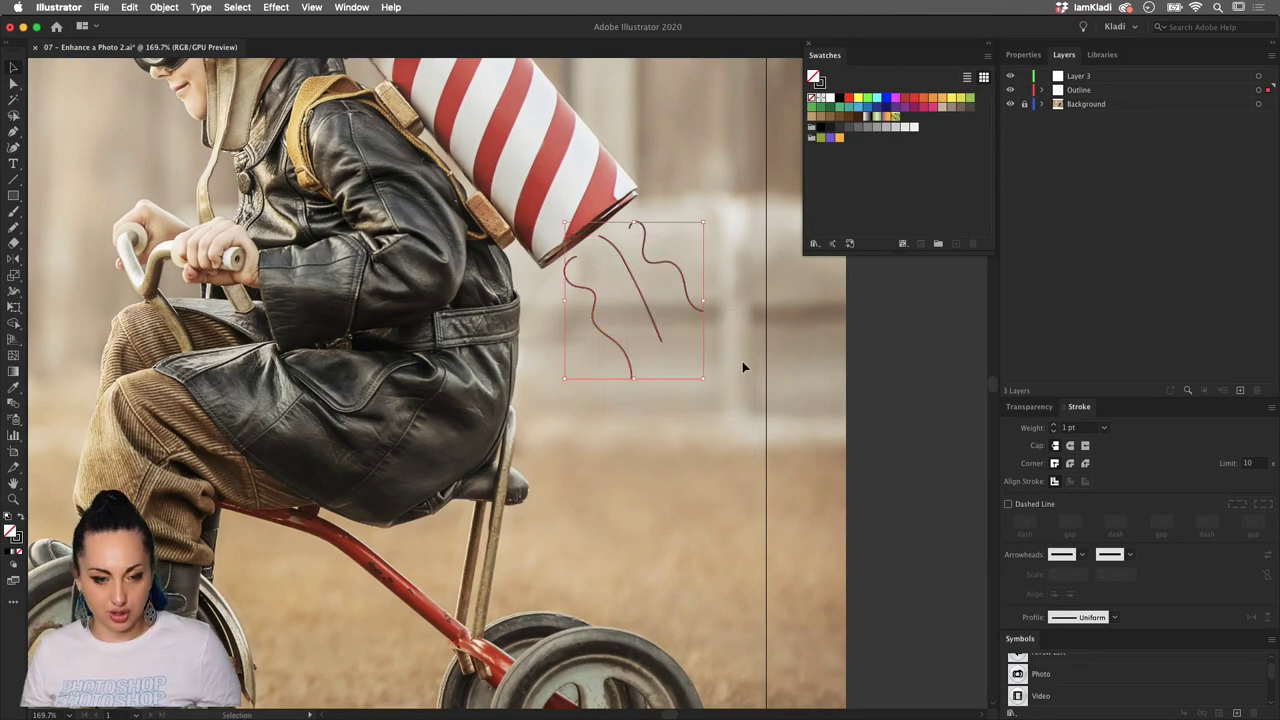
{"action": "left_click", "coordinate": [761, 383]}
{"action": "left_click_drag", "start_coordinate": [626, 218], "coordinate": [686, 303]}
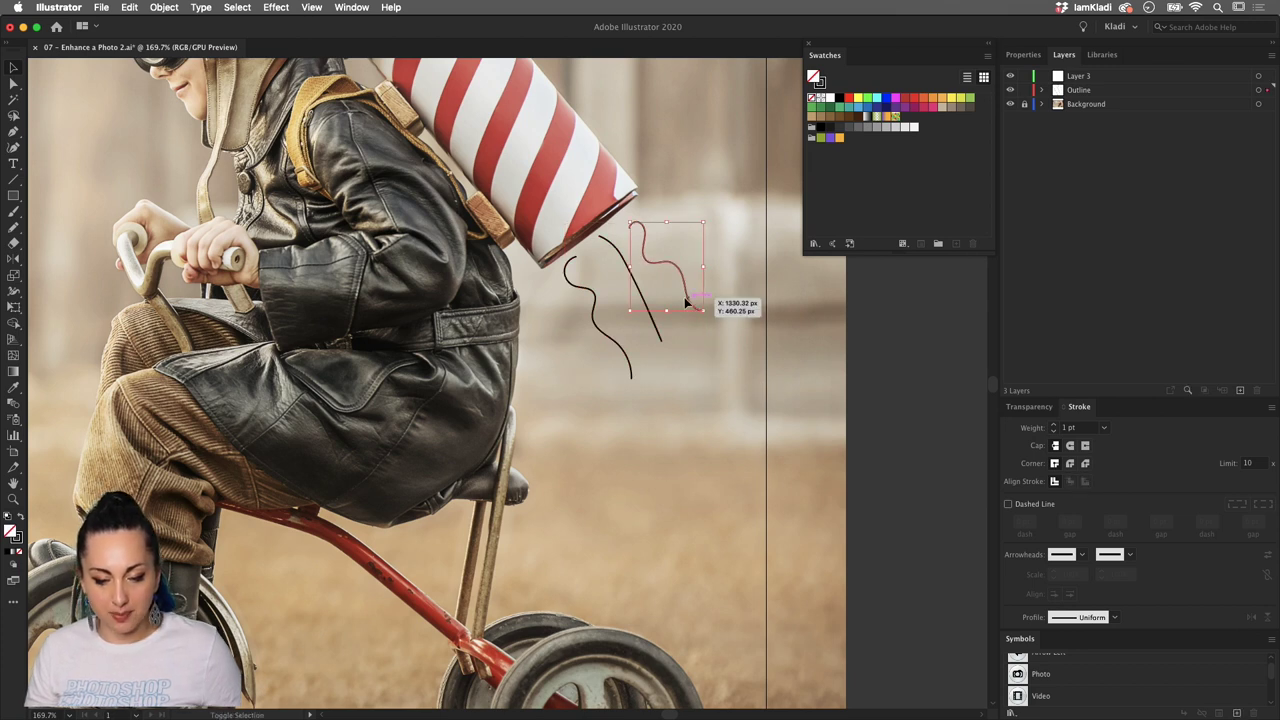
{"action": "left_click", "coordinate": [612, 247], "text": "shift"}
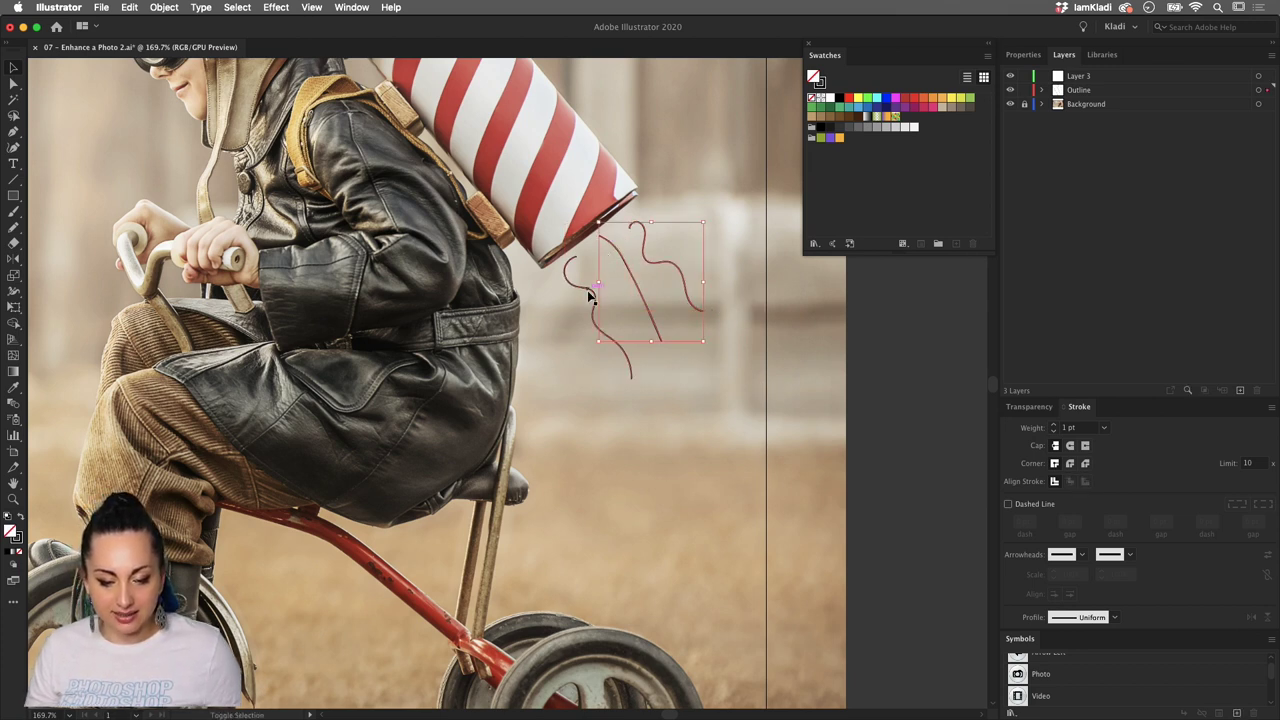
{"action": "left_click", "coordinate": [586, 288], "text": "shift"}
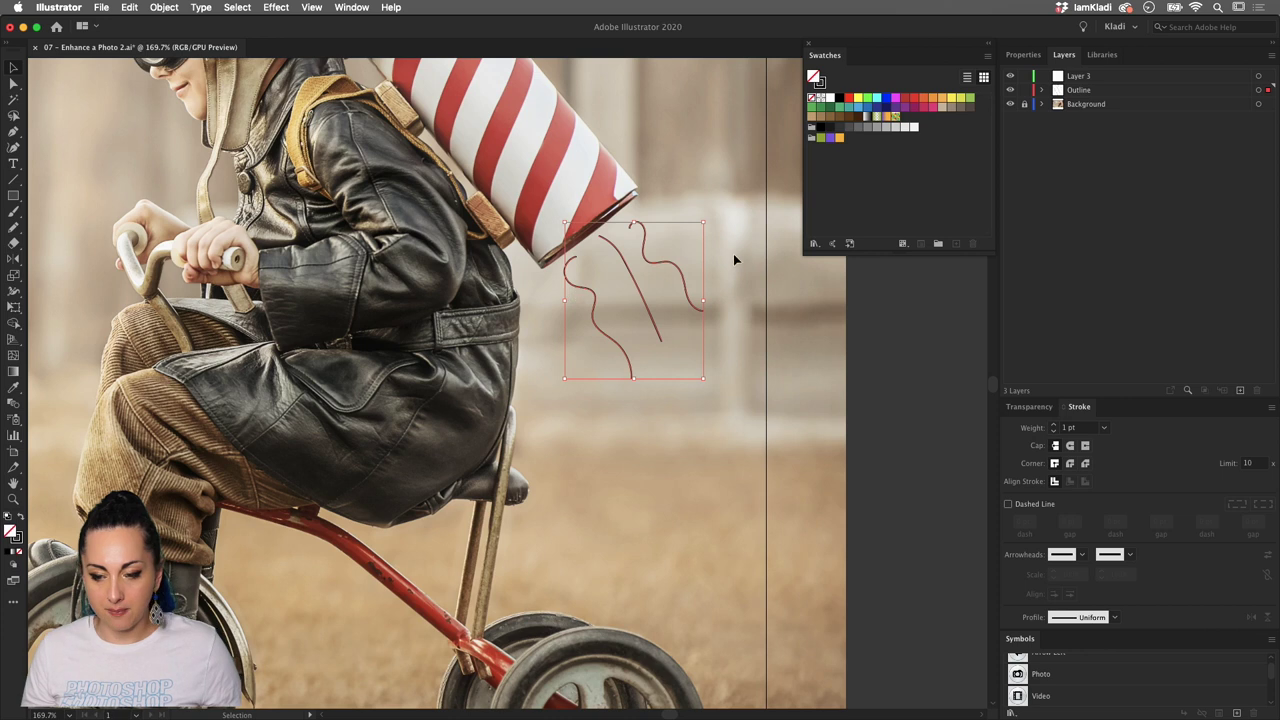
Thicken the three exhaust strokes to 4 pt
{"action": "left_click", "coordinate": [1024, 55]}
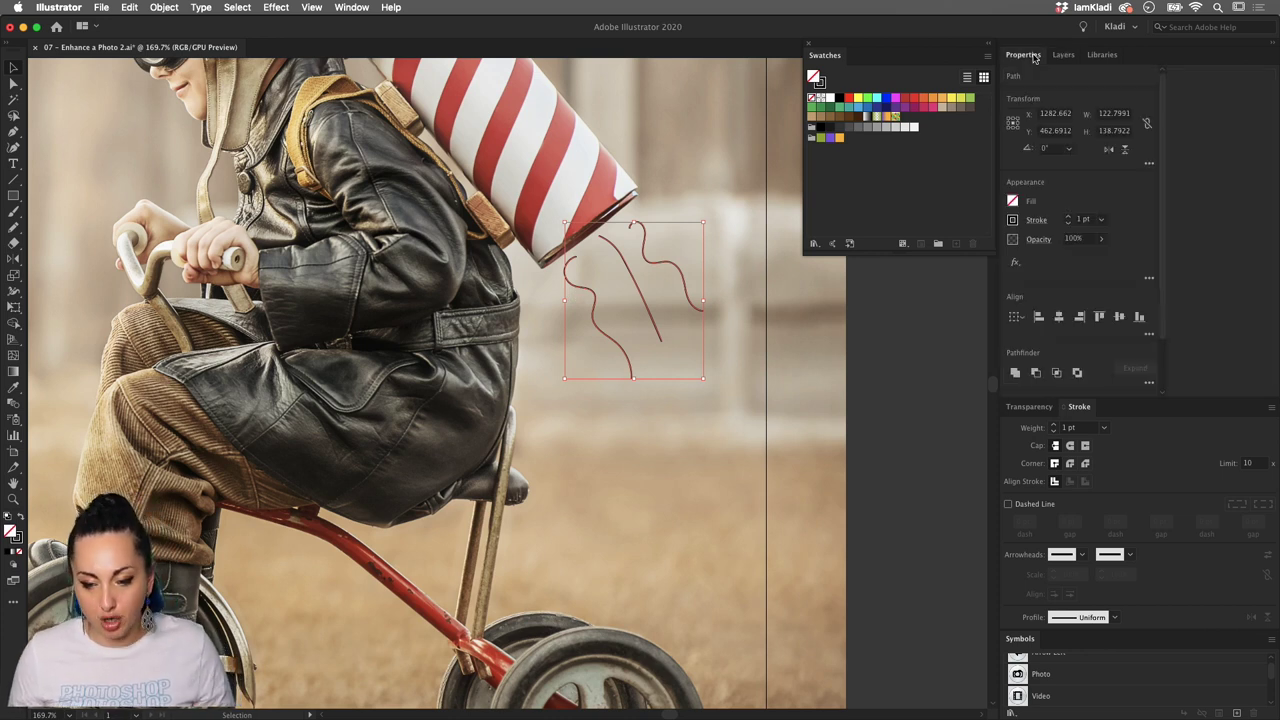
{"action": "left_click", "coordinate": [1072, 219]}
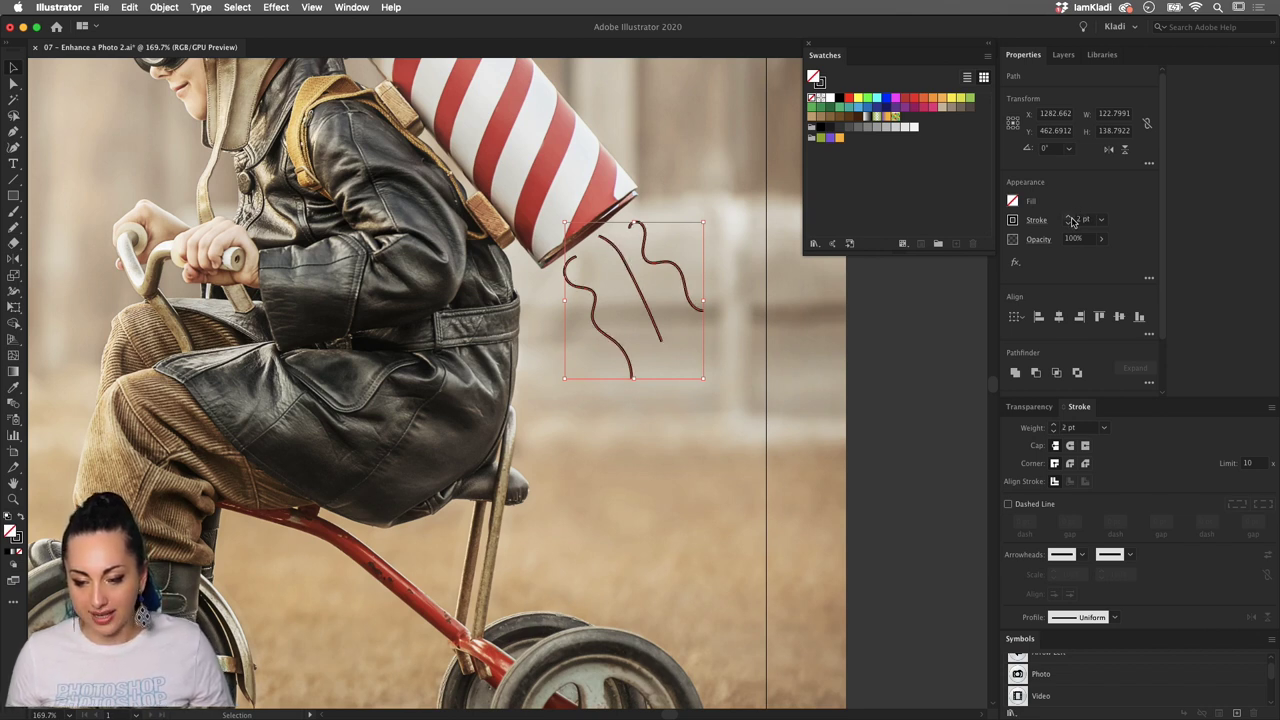
{"action": "left_click", "coordinate": [1070, 219]}
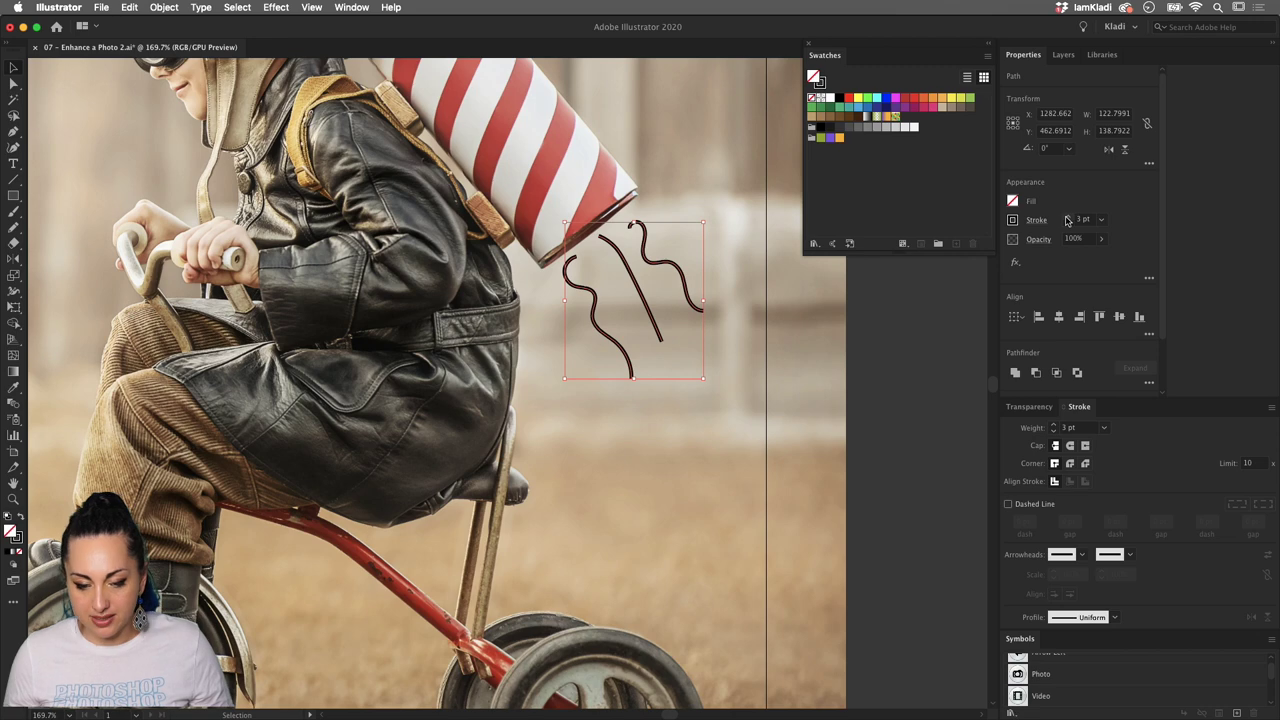
{"action": "left_click", "coordinate": [1068, 218]}
{"action": "key", "text": "a"}
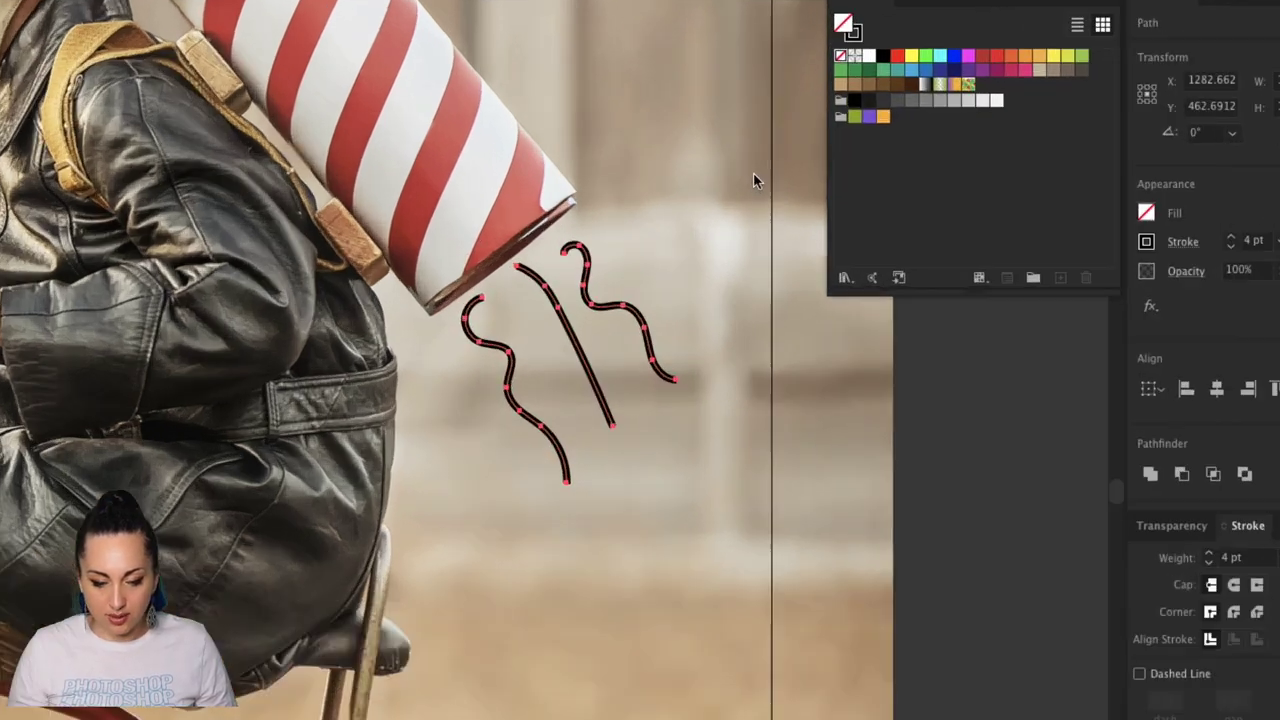
{"action": "key", "text": "v"}
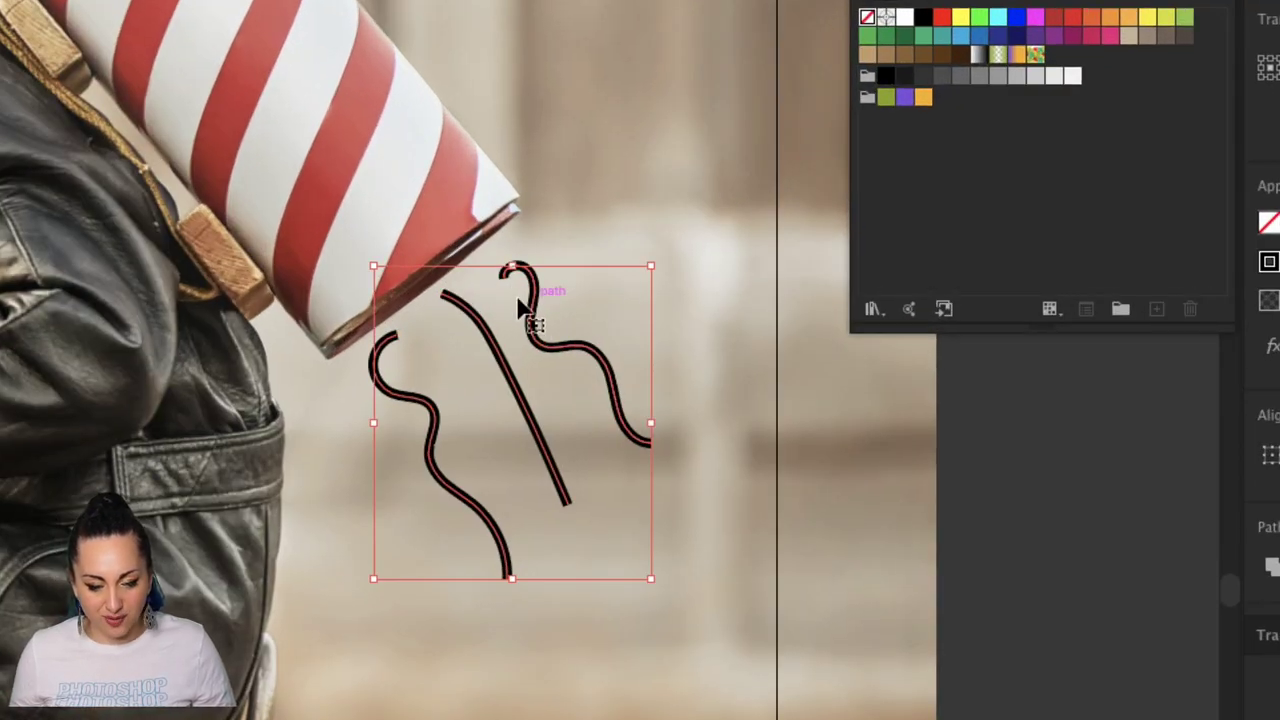
{"action": "key", "text": "a"}
{"action": "left_click_drag", "start_coordinate": [829, 386], "coordinate": [737, 343]}
{"action": "key", "text": "ctrl+minus"}
{"action": "key", "text": "ctrl+minus"}
{"action": "key", "text": "v"}
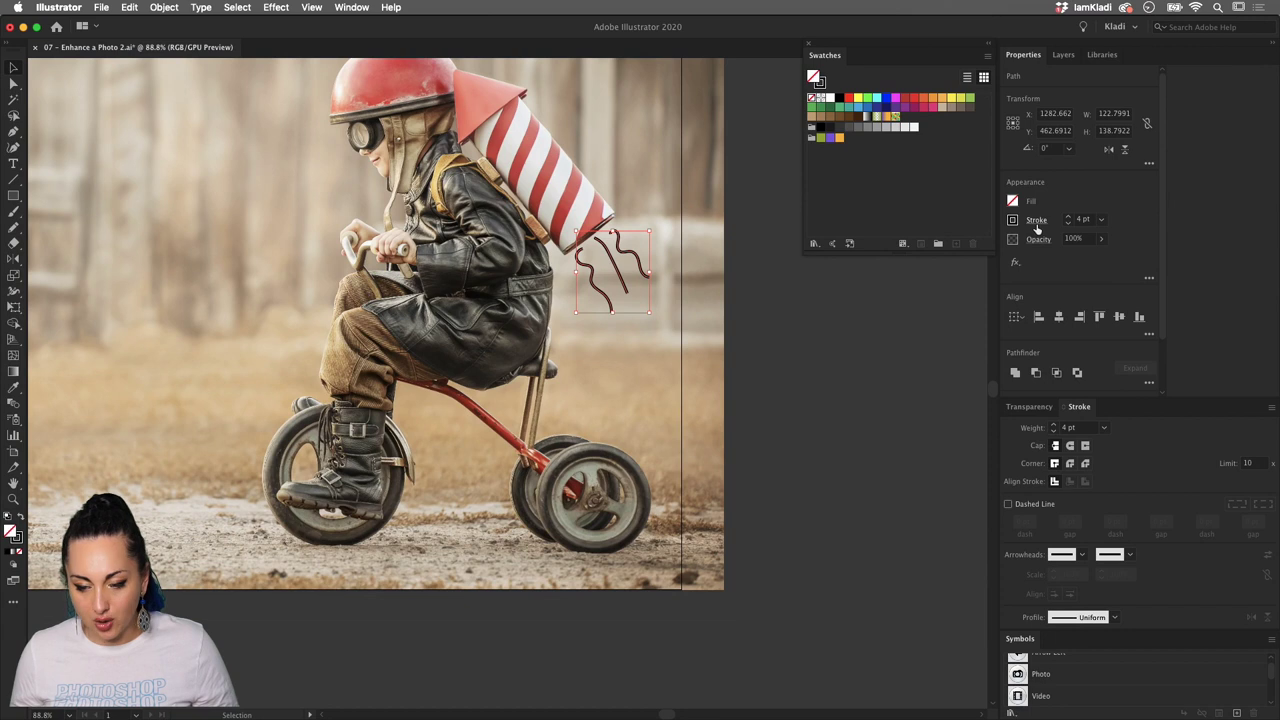
Give the exhaust strokes Round Caps and Round Joins, restoring the round caps after an accidental undo
{"action": "left_click", "coordinate": [1036, 220]}
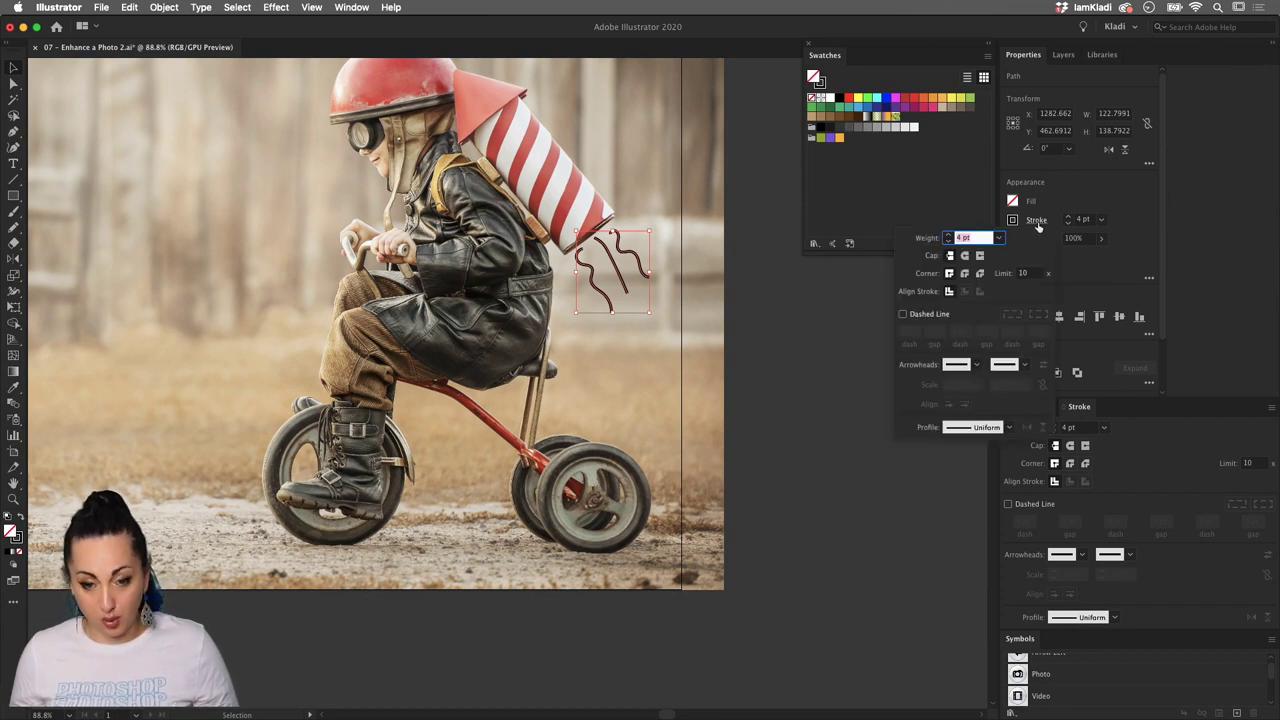
{"action": "left_click", "coordinate": [966, 258]}
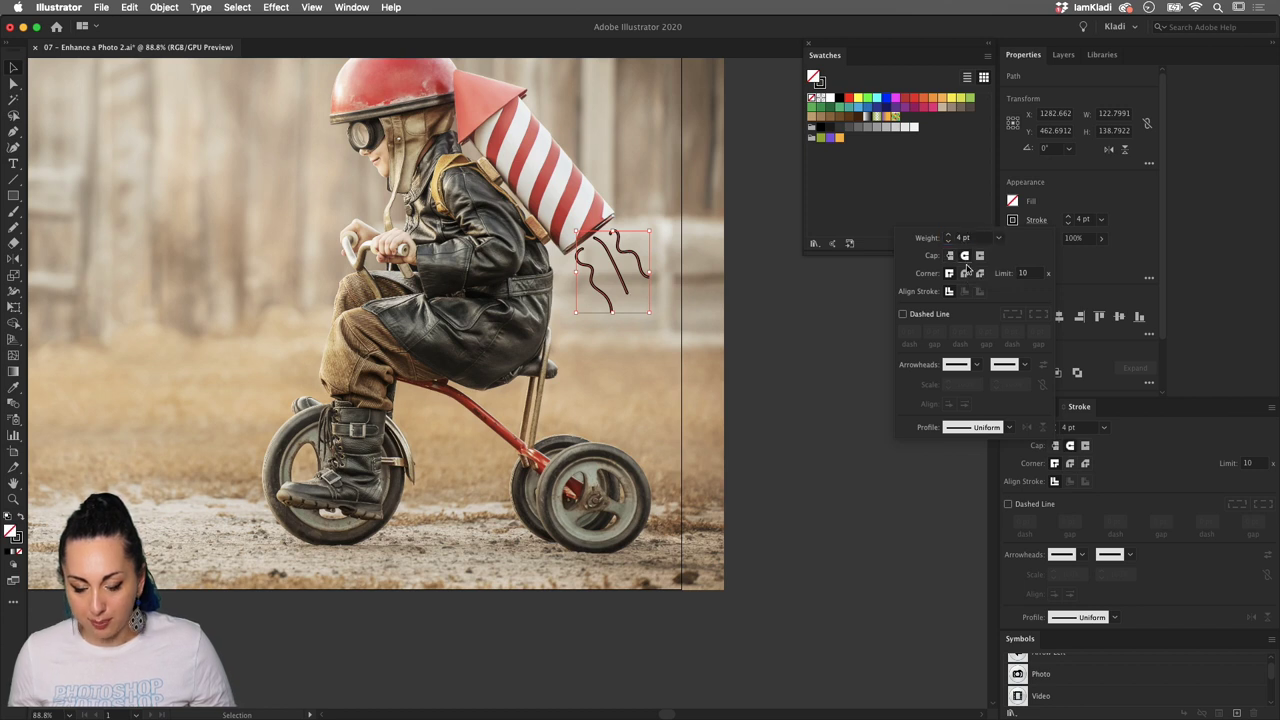
{"action": "left_click", "coordinate": [965, 274]}
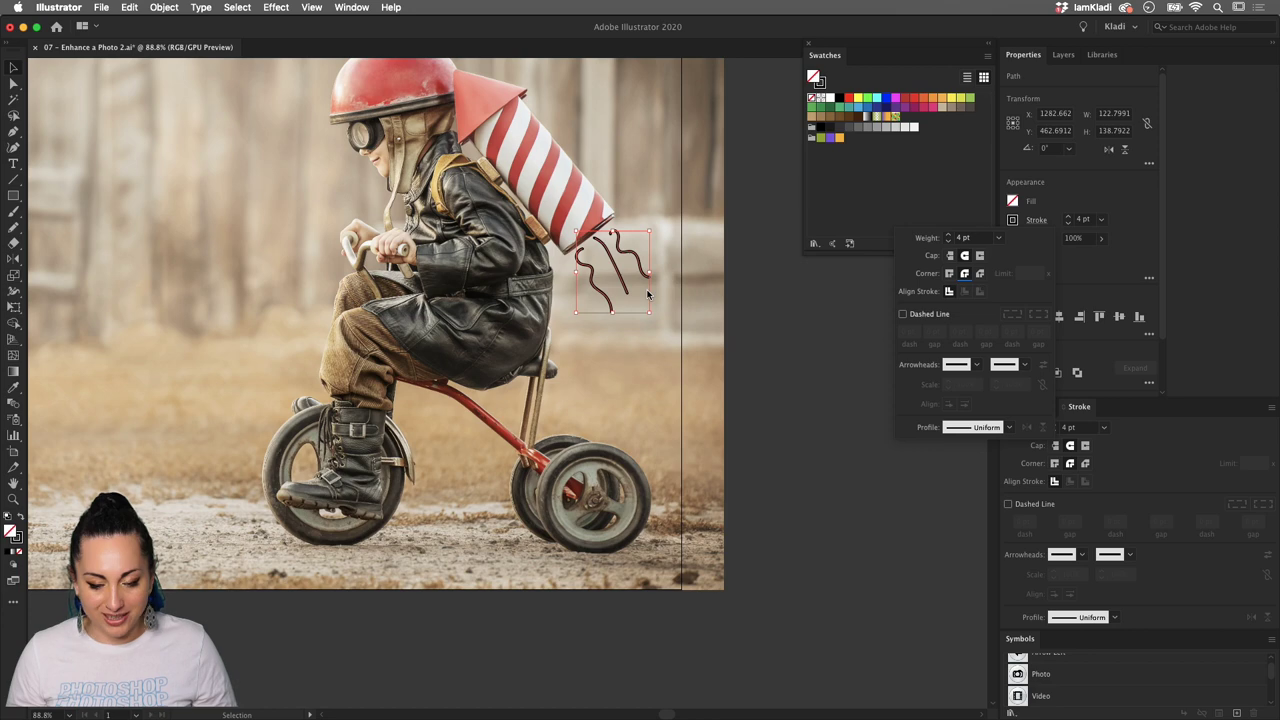
{"action": "scroll", "coordinate": [657, 308], "scroll_direction": "up", "scroll_amount": 5}
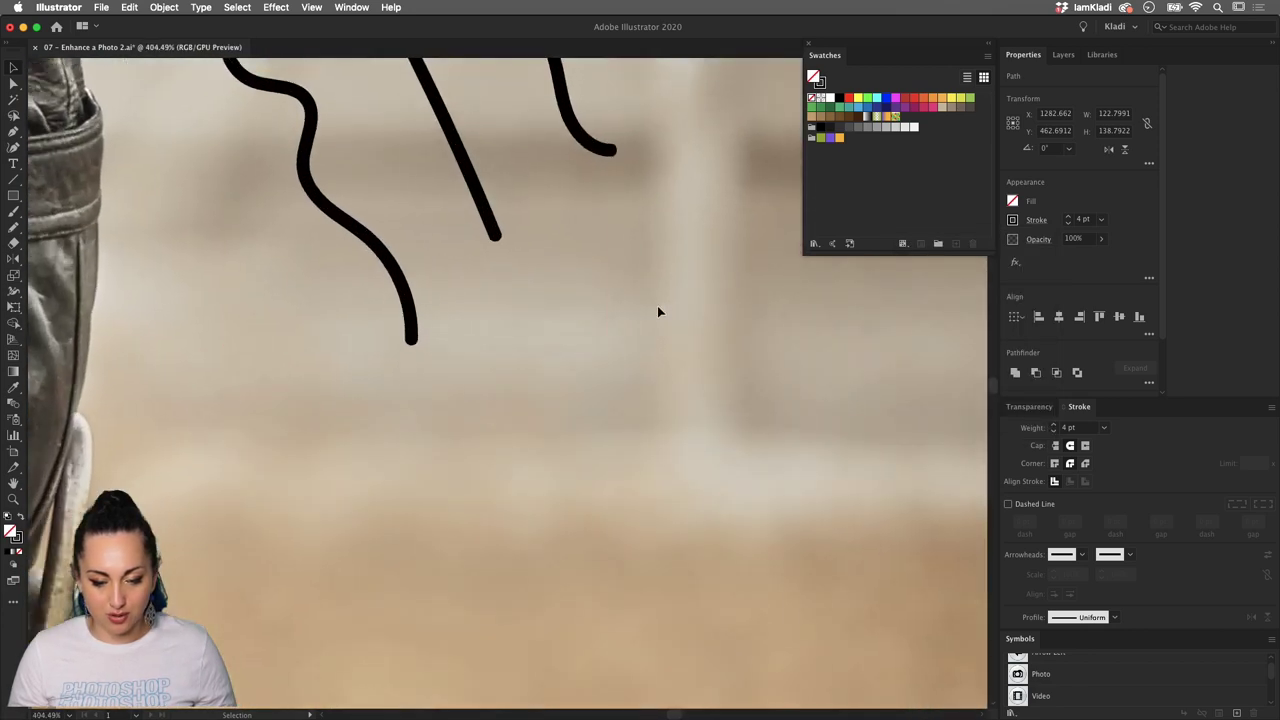
{"action": "key", "text": "a"}
{"action": "key", "text": "super+z"}
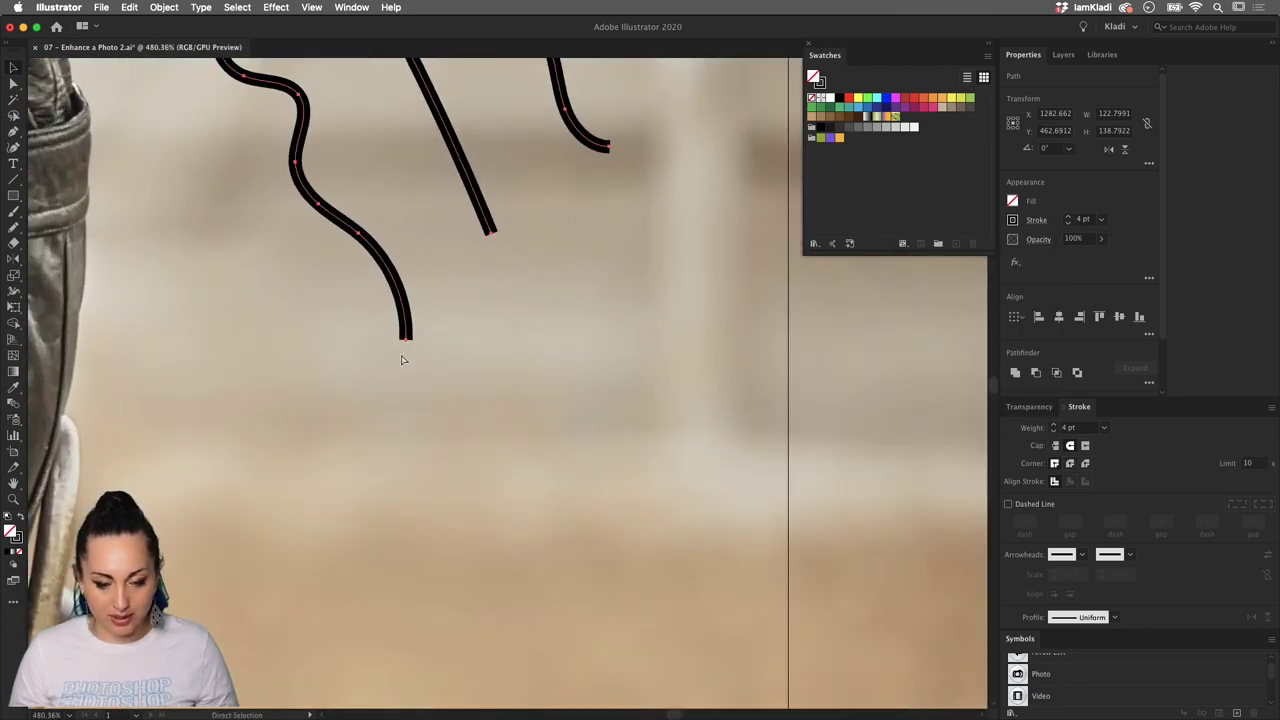
{"action": "key", "text": "v"}
{"action": "key", "text": "a"}
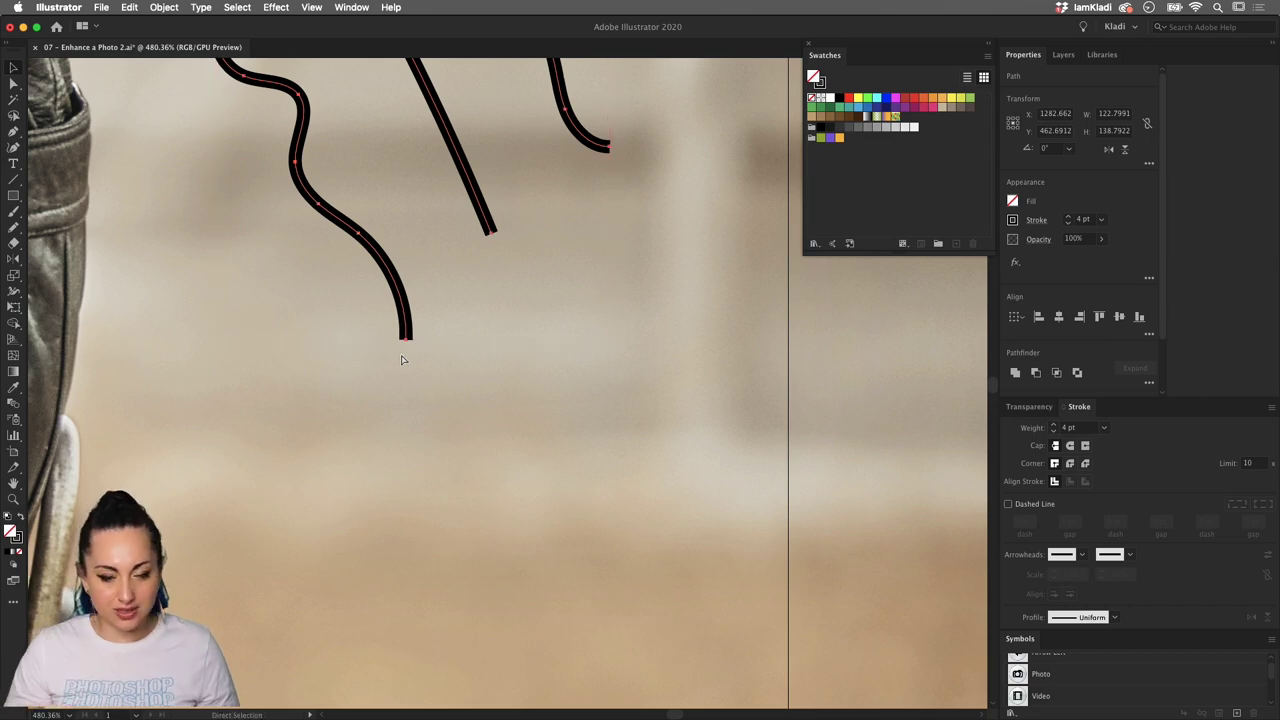
{"action": "key", "text": "shift+super+z"}
{"action": "key", "text": "v"}
Deselect the squiggles and pan to bring the boy's helmet and rocket into view
{"action": "scroll", "coordinate": [456, 395], "scroll_direction": "down", "scroll_amount": 5}
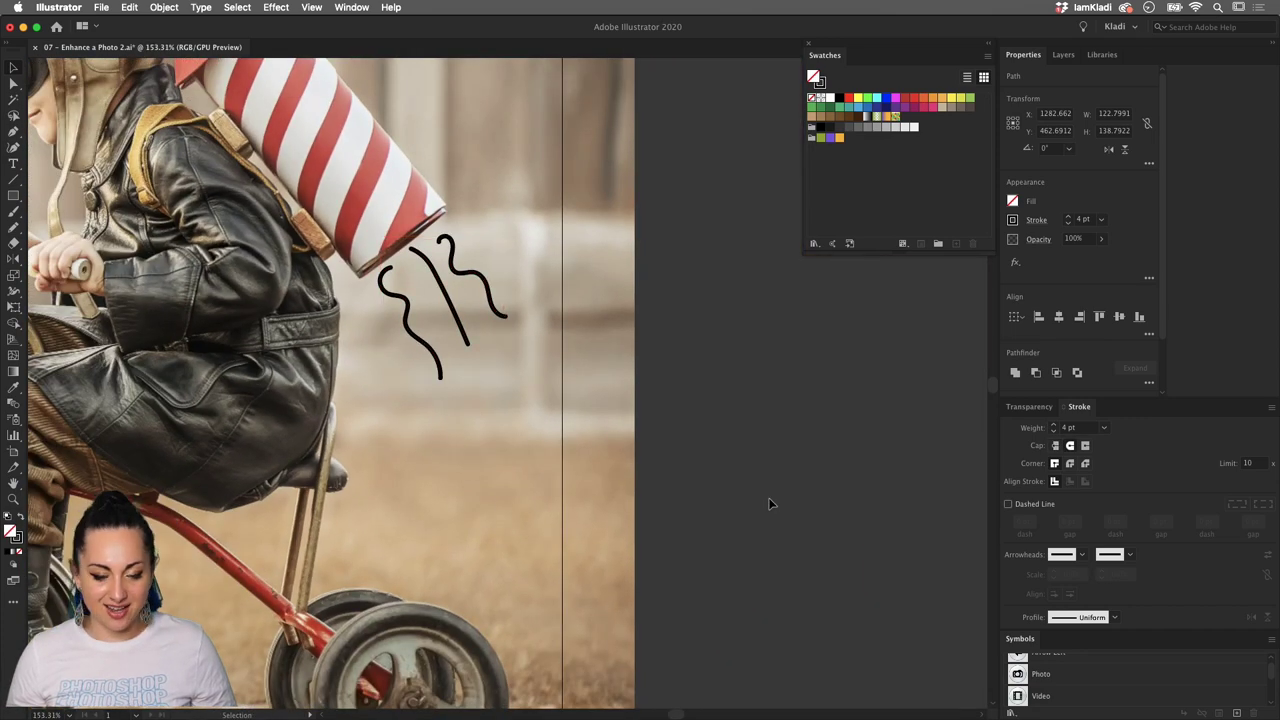
{"action": "left_click", "coordinate": [709, 460]}
{"action": "left_click_drag", "start_coordinate": [709, 460], "coordinate": [893, 583]}
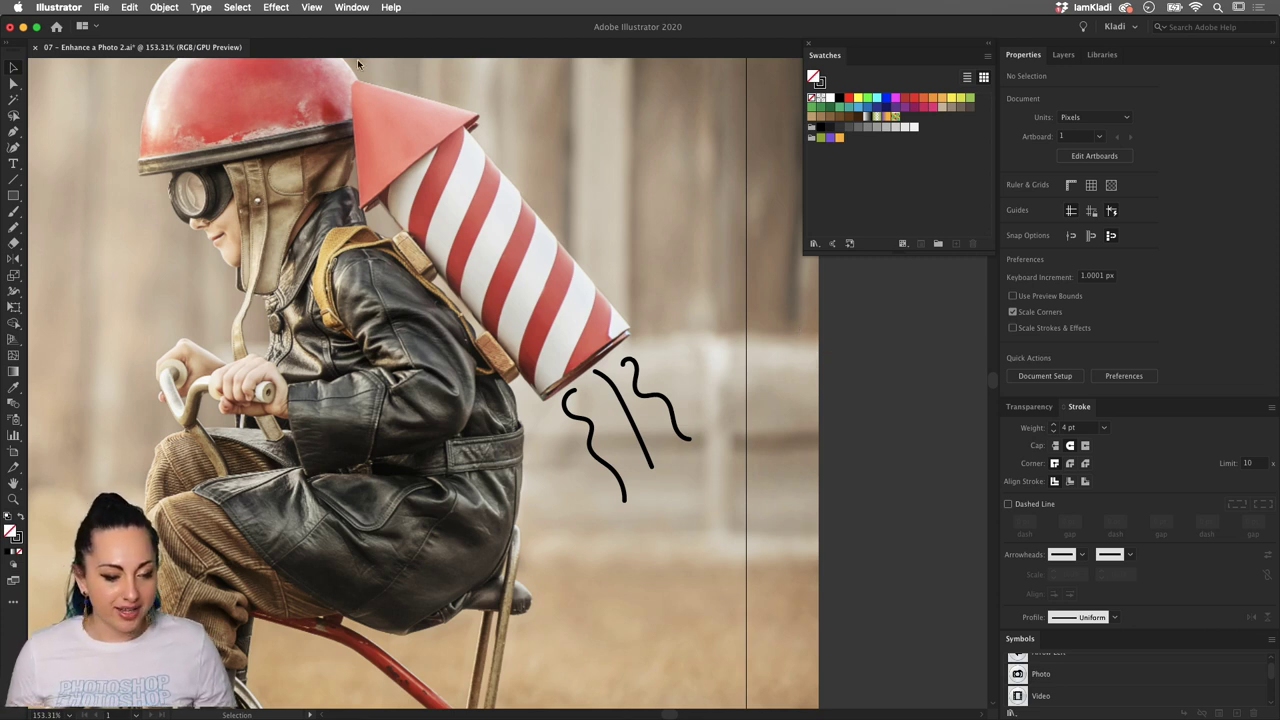
{"action": "left_click", "coordinate": [13, 197]}
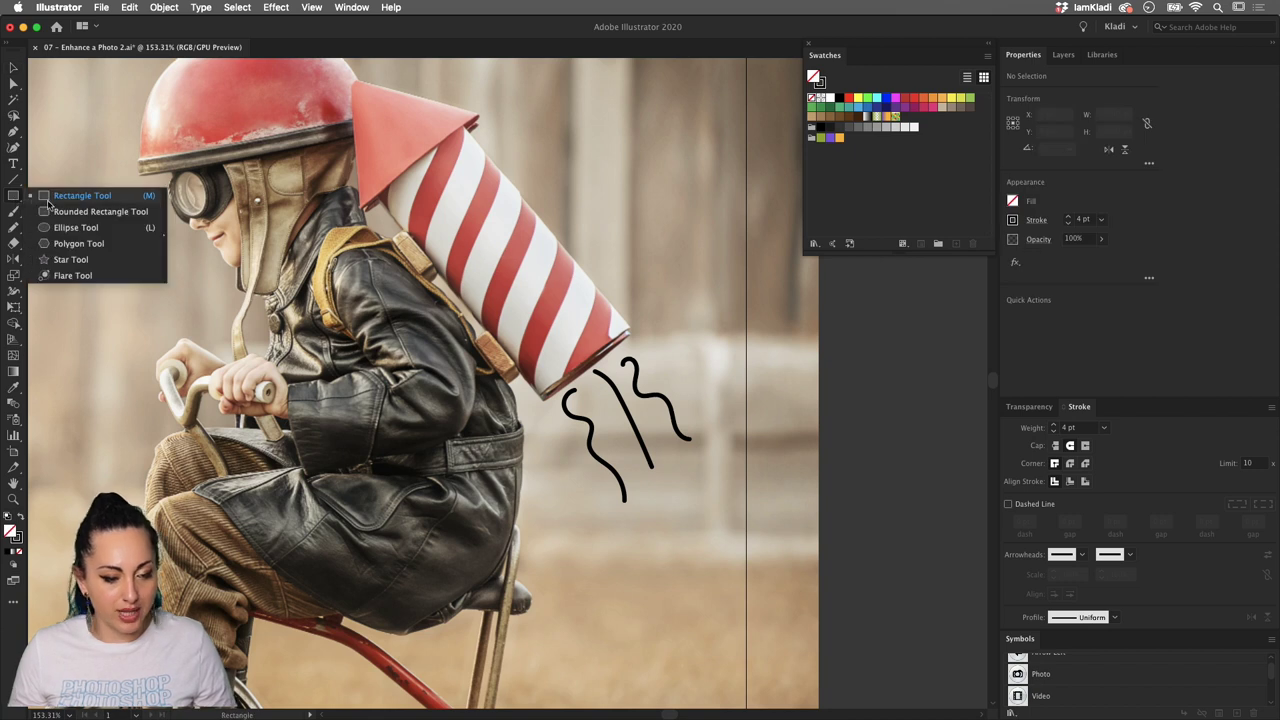
{"action": "left_click", "coordinate": [72, 259]}
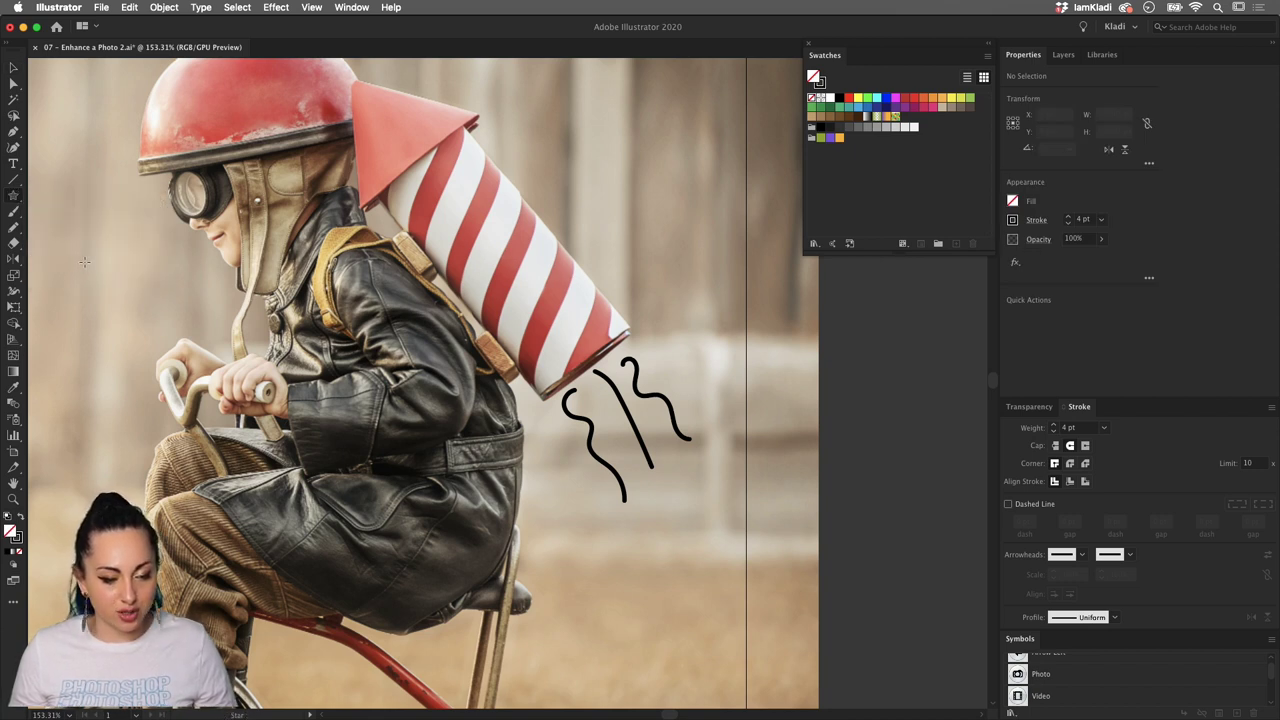
{"action": "left_click", "coordinate": [9, 197]}
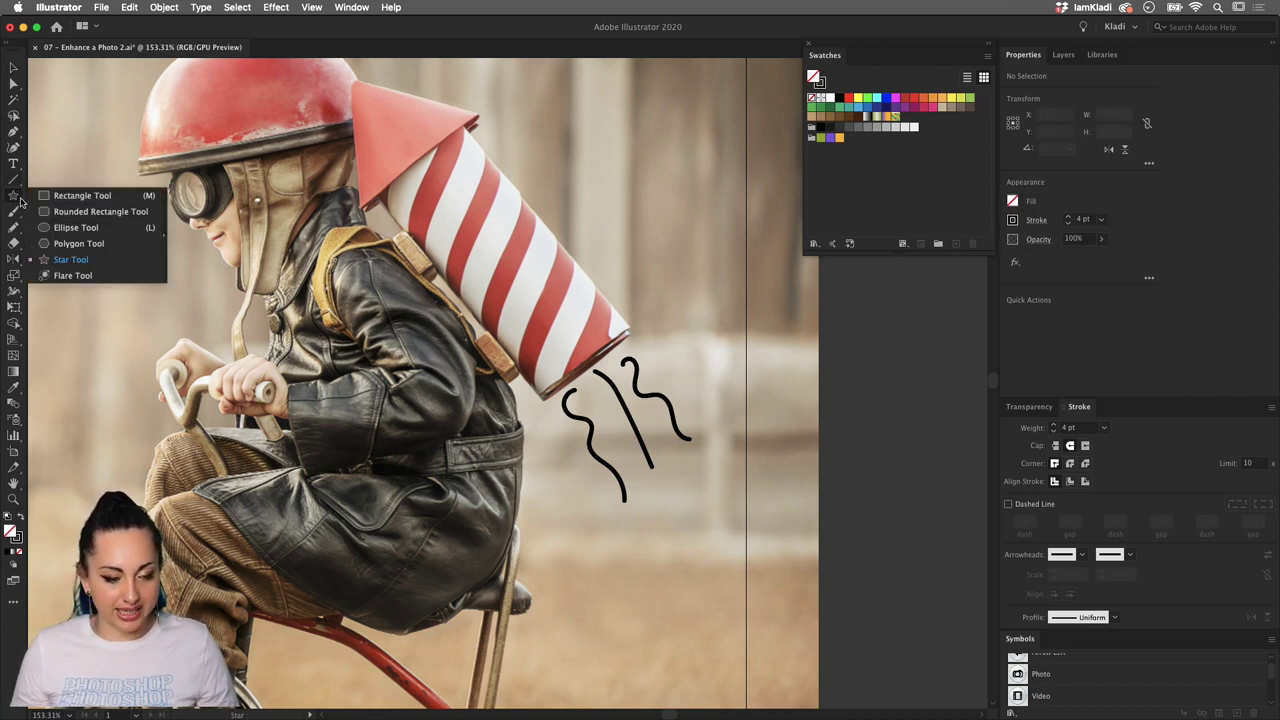
{"action": "left_click", "coordinate": [107, 266]}
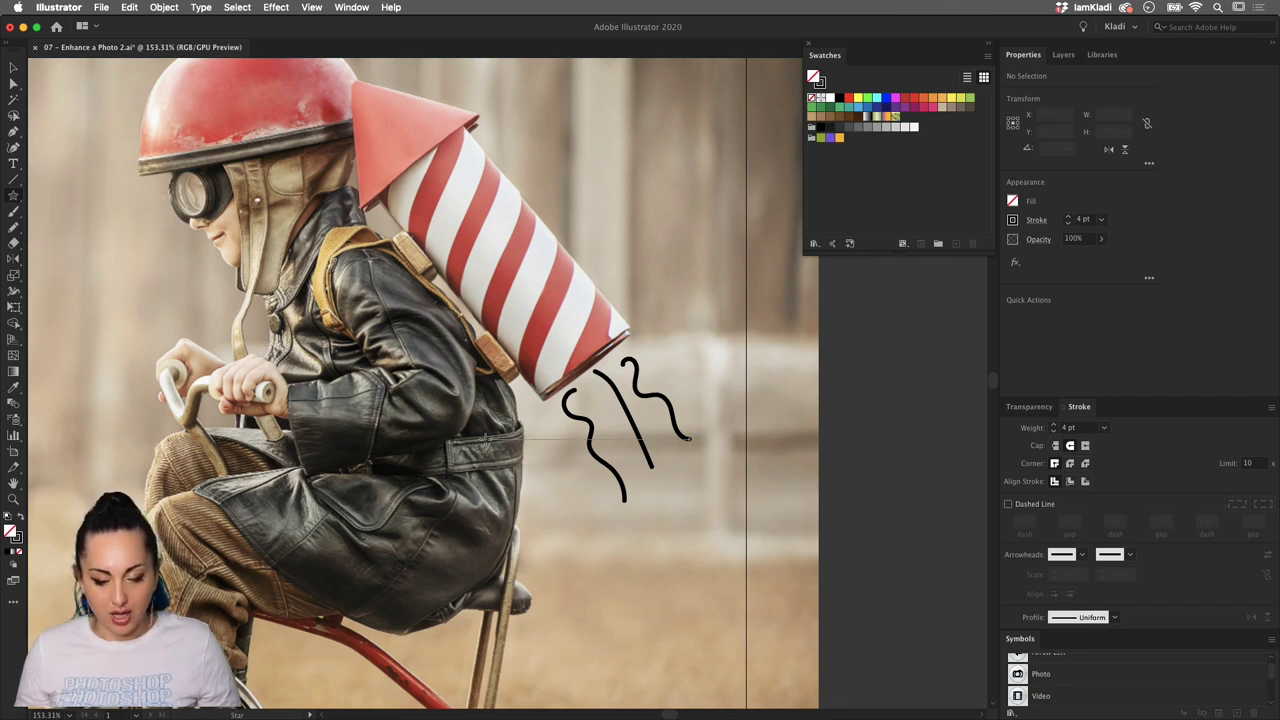
{"action": "left_click_drag", "start_coordinate": [432, 434], "coordinate": [507, 436]}
{"action": "key", "text": "v"}
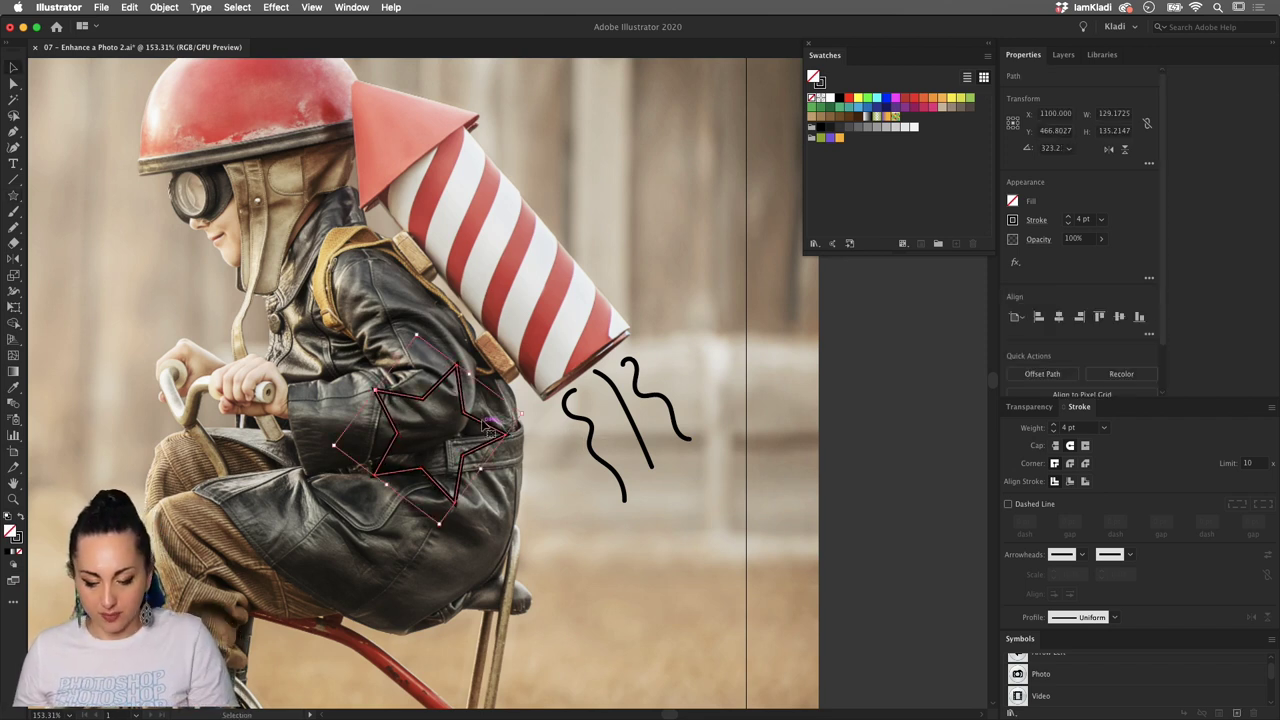
{"action": "key", "text": "Delete"}
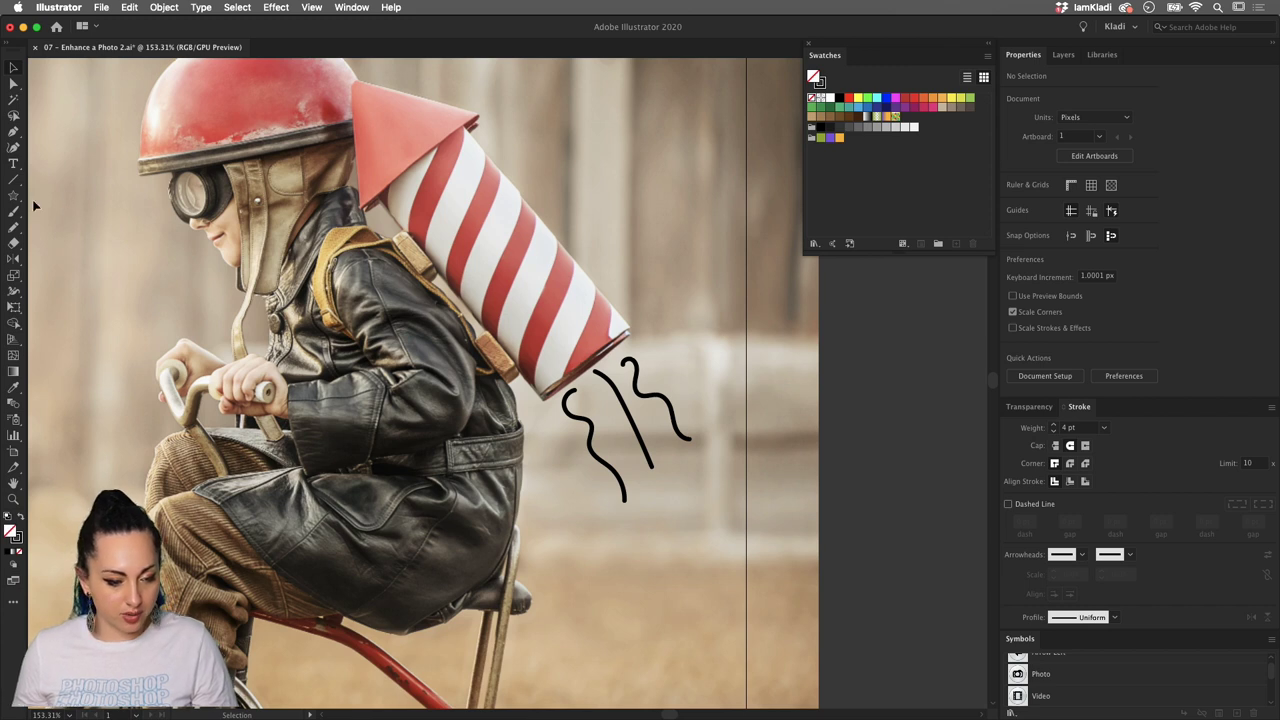
Draw a many-pointed star burst and shrink it into place beside the rocket's end
{"action": "left_click", "coordinate": [13, 196]}
{"action": "mouse_move", "coordinate": [548, 494]}
{"action": "left_mouse_down"}
{"action": "mouse_move", "coordinate": [628, 556]}
{"action": "mouse_move", "coordinate": [562, 510]}
{"action": "mouse_move", "coordinate": [627, 603]}
{"action": "mouse_move", "coordinate": [615, 580]}
{"action": "mouse_move", "coordinate": [670, 567]}
{"action": "mouse_move", "coordinate": [655, 566]}
{"action": "left_mouse_up"}
{"action": "key", "text": "Down"}
{"action": "key", "text": "Up"}
{"action": "key", "text": "Up"}
{"action": "key", "text": "Up"}
{"action": "key", "text": "Up"}
{"action": "key", "text": "Up"}
{"action": "key", "text": "Up"}
{"action": "key", "text": "Up"}
{"action": "key", "text": "Up"}
{"action": "key", "text": "Up"}
{"action": "key", "text": "Up"}
{"action": "key", "text": "Up"}
{"action": "key", "text": "Up"}
{"action": "key", "text": "Up"}
{"action": "key", "text": "Down"}
{"action": "key", "text": "Down"}
{"action": "key", "text": "Down"}
{"action": "key", "text": "Down"}
{"action": "key", "text": "Down"}
{"action": "key", "text": "Down"}
{"action": "key", "text": "Down"}
{"action": "key", "text": "Up"}
{"action": "key", "text": "Up"}
{"action": "key", "text": "Up"}
{"action": "key", "text": "Up"}
{"action": "key", "text": "Up"}
{"action": "key", "text": "Down"}
{"action": "key", "text": "Down"}
{"action": "key", "text": "Down"}
{"action": "key", "text": "Down"}
{"action": "key", "text": "Up"}
{"action": "key", "text": "Up"}
{"action": "key", "text": "Up"}
{"action": "key", "text": "Up"}
{"action": "key", "text": "Up"}
{"action": "key", "text": "Up"}
{"action": "key", "text": "v"}
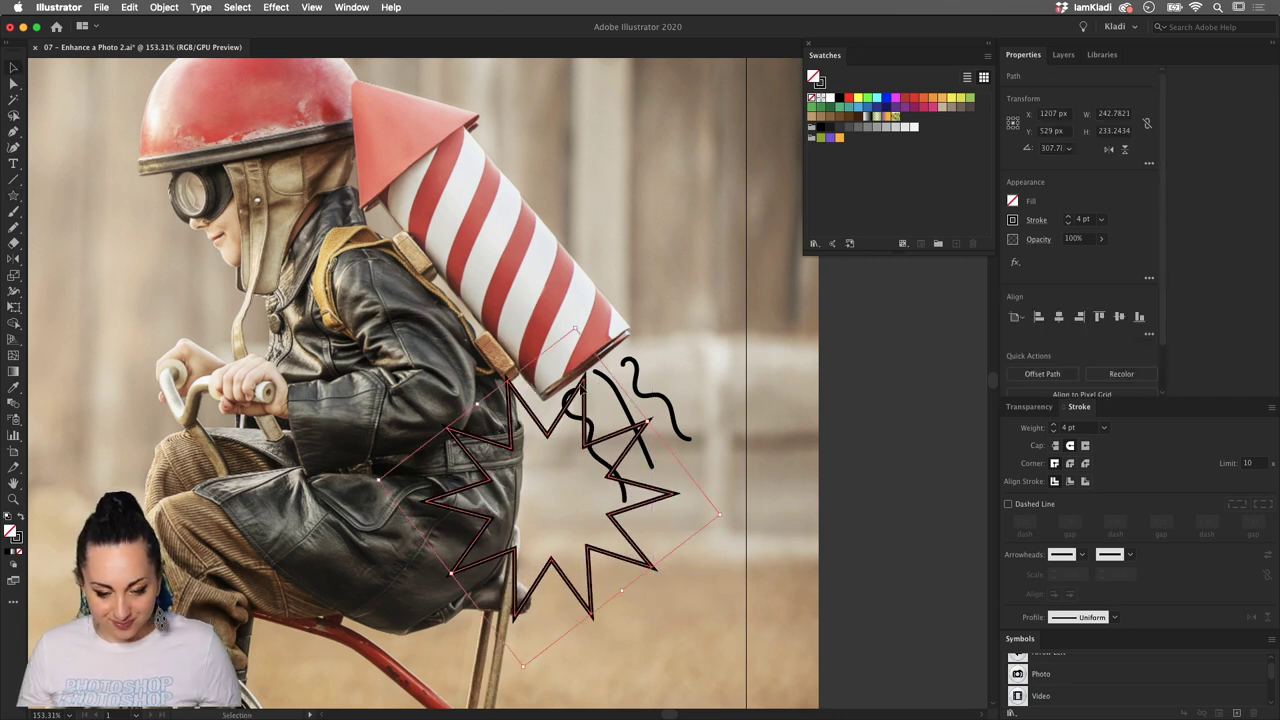
{"action": "left_click_drag", "start_coordinate": [559, 424], "coordinate": [631, 347]}
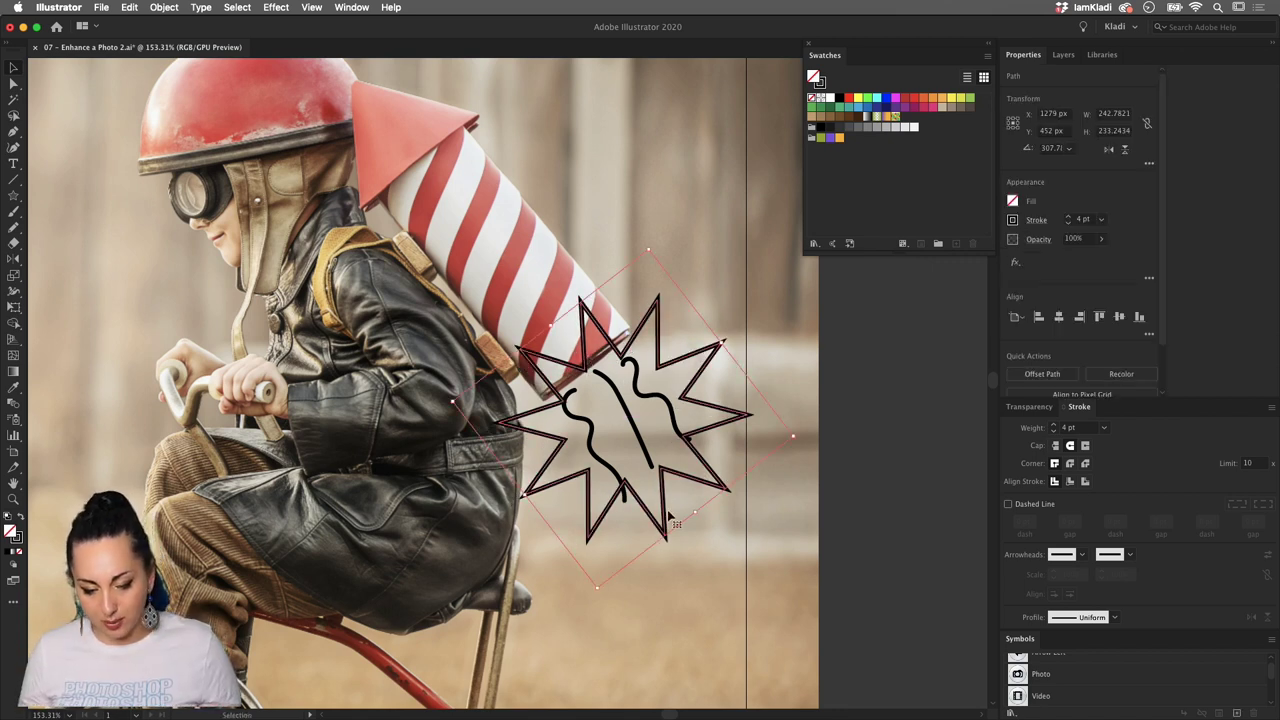
{"action": "left_click_drag", "start_coordinate": [648, 250], "coordinate": [618, 455]}
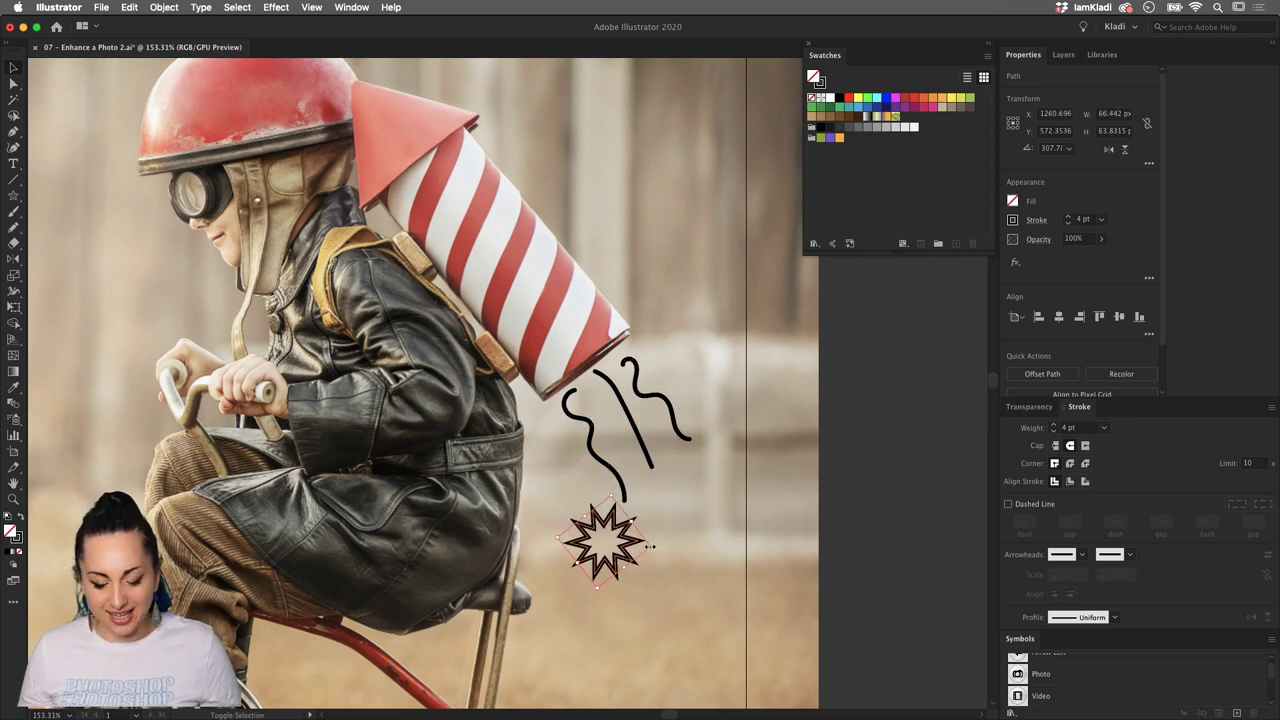
{"action": "left_click_drag", "start_coordinate": [650, 546], "coordinate": [677, 347]}
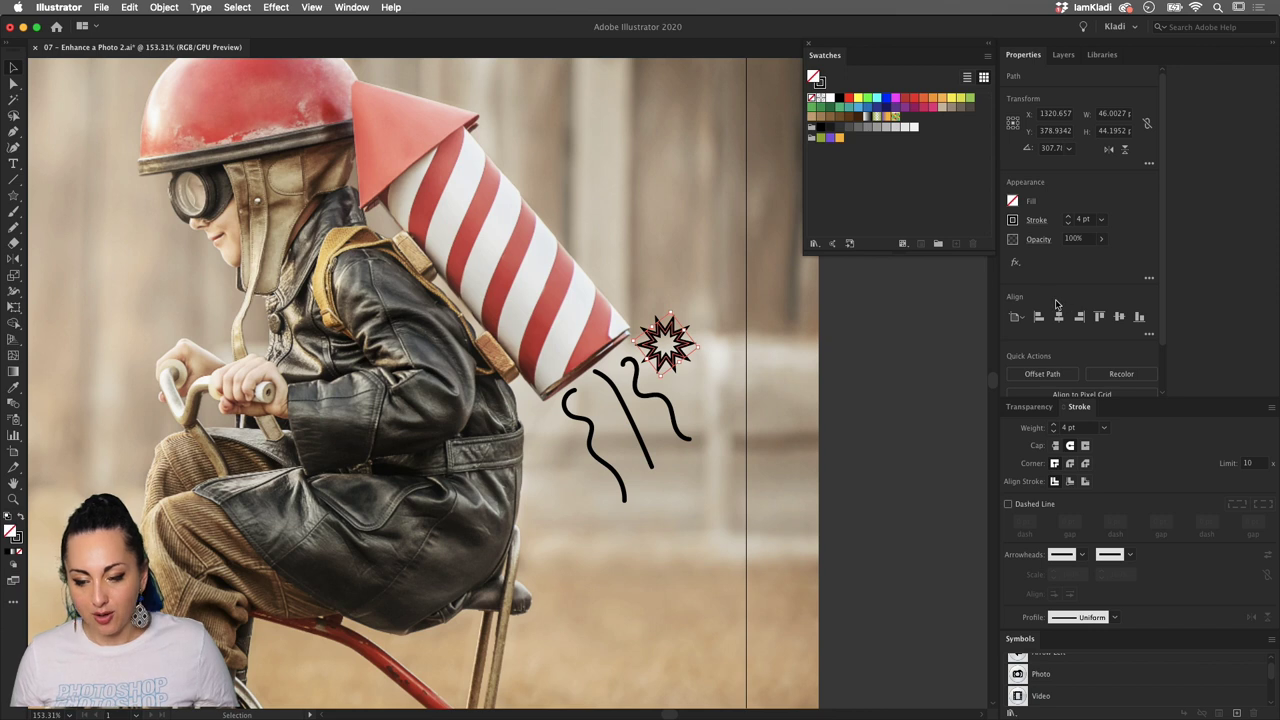
Set the star's outline to 2 pt with Round Join, then nudge it slightly lower
{"action": "left_click", "coordinate": [1067, 224]}
{"action": "left_click", "coordinate": [1067, 224]}
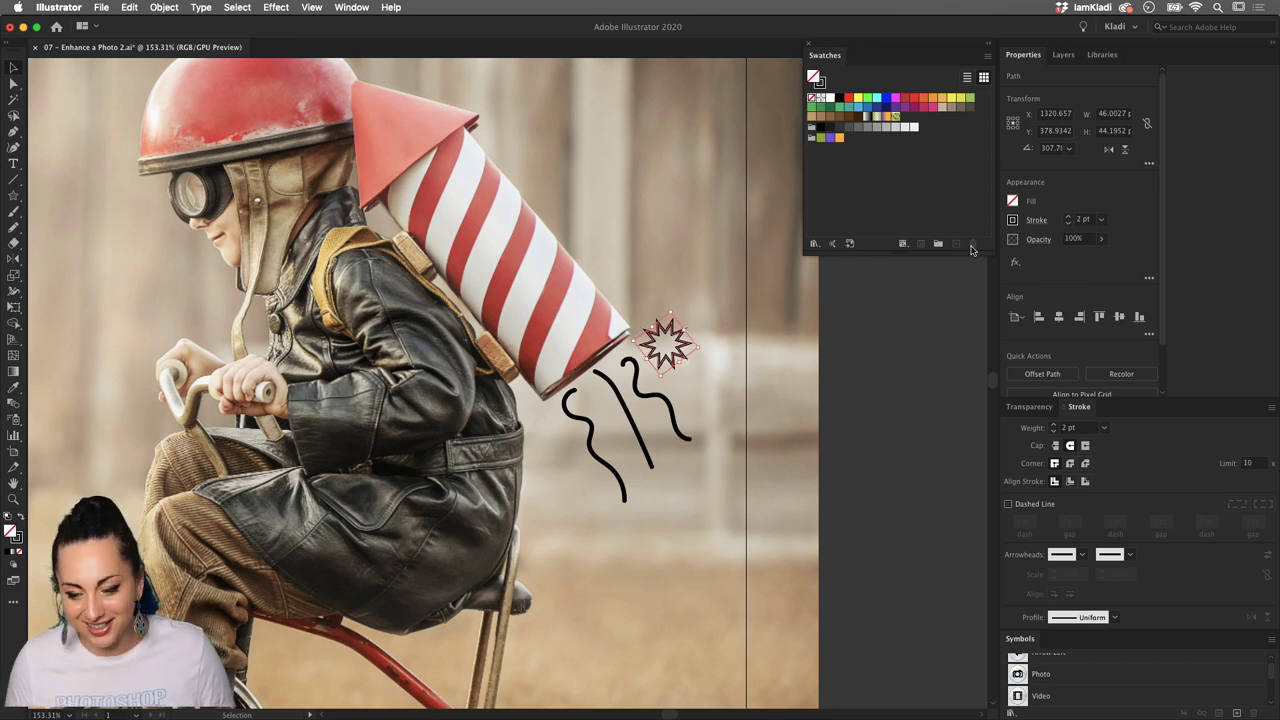
{"action": "left_click", "coordinate": [1014, 221]}
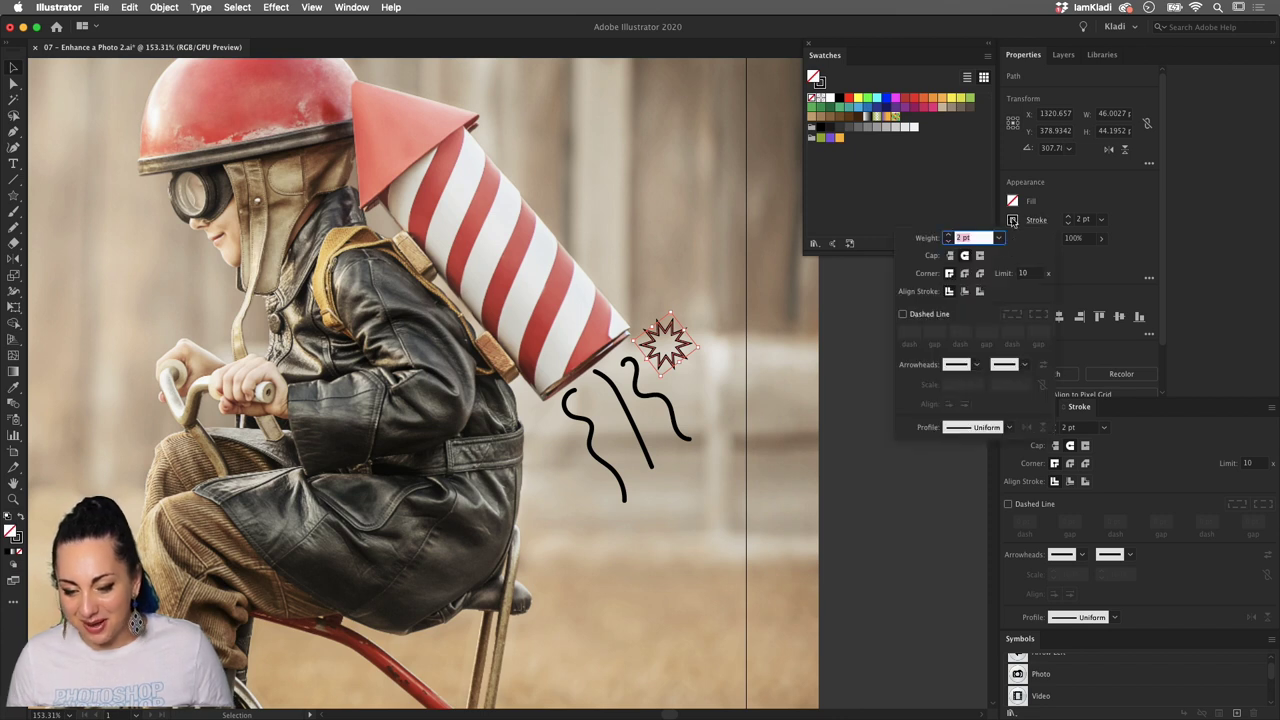
{"action": "left_click", "coordinate": [965, 273]}
{"action": "left_click", "coordinate": [863, 354]}
{"action": "left_click", "coordinate": [788, 342]}
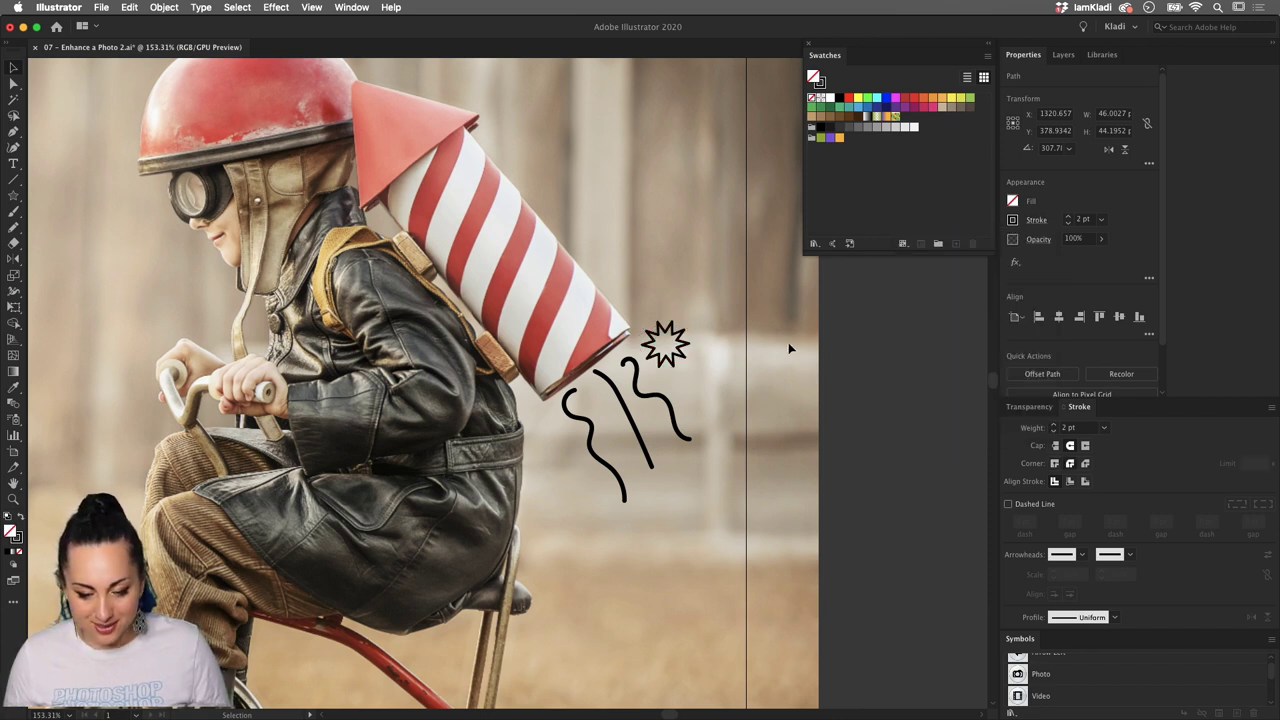
{"action": "mouse_move", "coordinate": [690, 342]}
{"action": "left_mouse_down"}
{"action": "mouse_move", "coordinate": [668, 425]}
{"action": "mouse_move", "coordinate": [614, 491]}
{"action": "mouse_move", "coordinate": [572, 480]}
{"action": "left_mouse_up"}
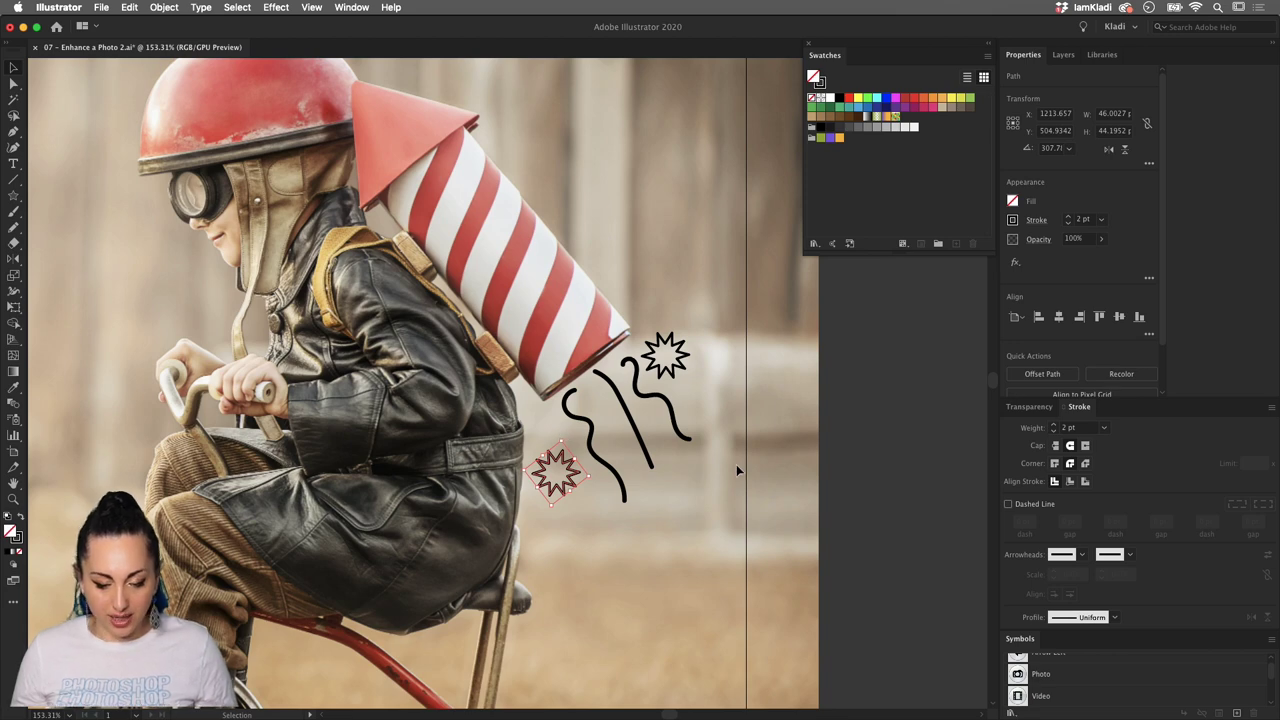
Draw a second star burst below the first one
{"action": "scroll", "coordinate": [557, 478], "scroll_direction": "up", "scroll_amount": 5}
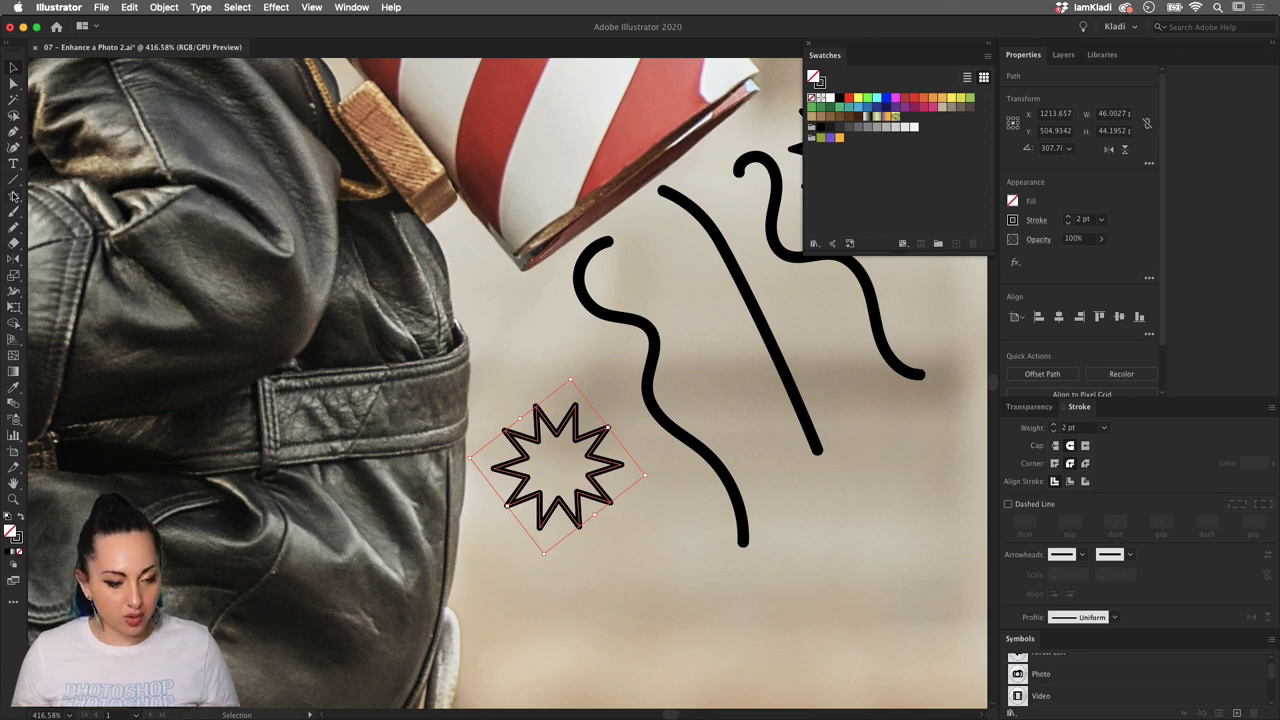
{"action": "left_click", "coordinate": [14, 196]}
{"action": "left_click_drag", "start_coordinate": [594, 563], "coordinate": [698, 575]}
{"action": "key", "text": "v"}
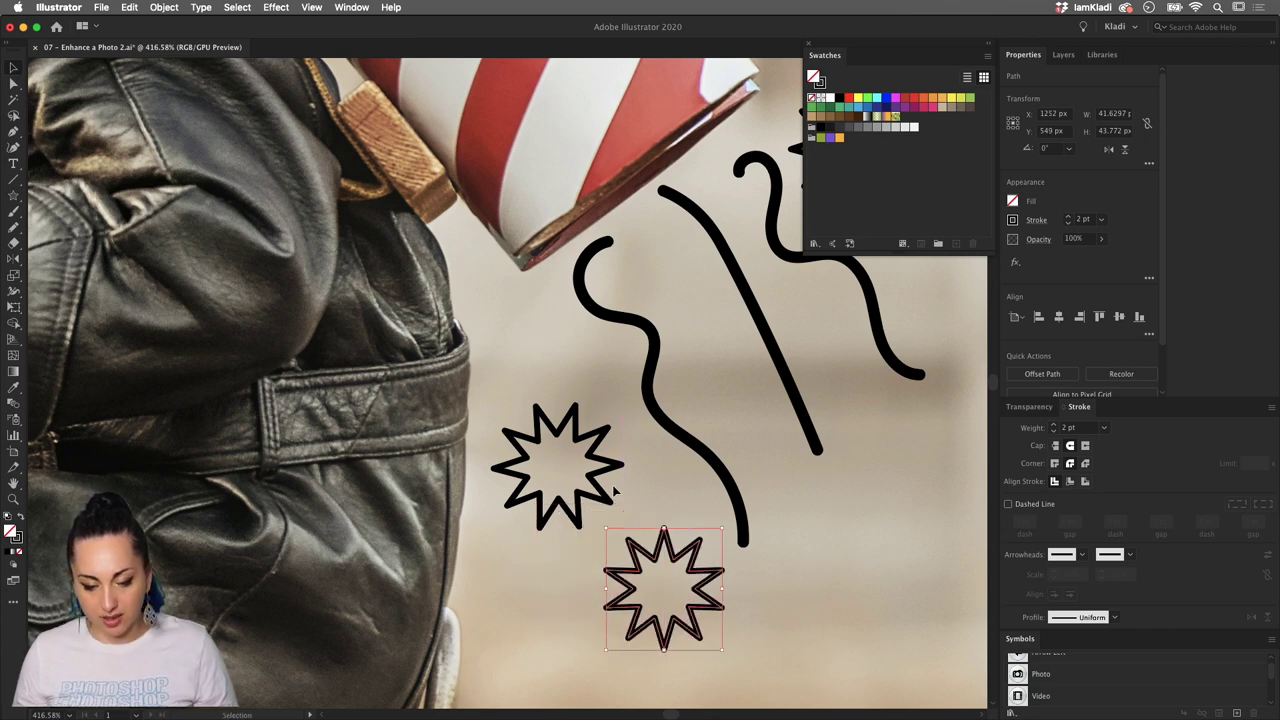
Swap the upper star's fill and stroke so it becomes a solid black burst
{"action": "left_click", "coordinate": [614, 476]}
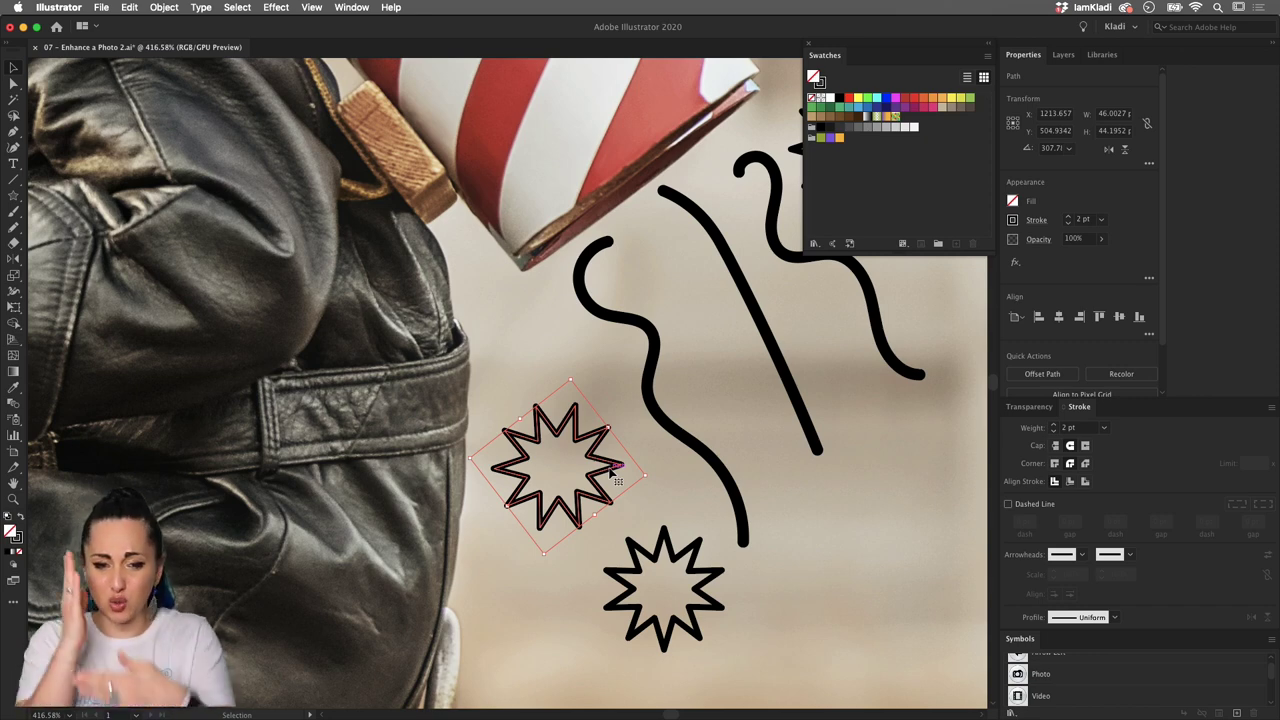
{"action": "scroll", "coordinate": [614, 476], "scroll_direction": "up", "scroll_amount": 8}
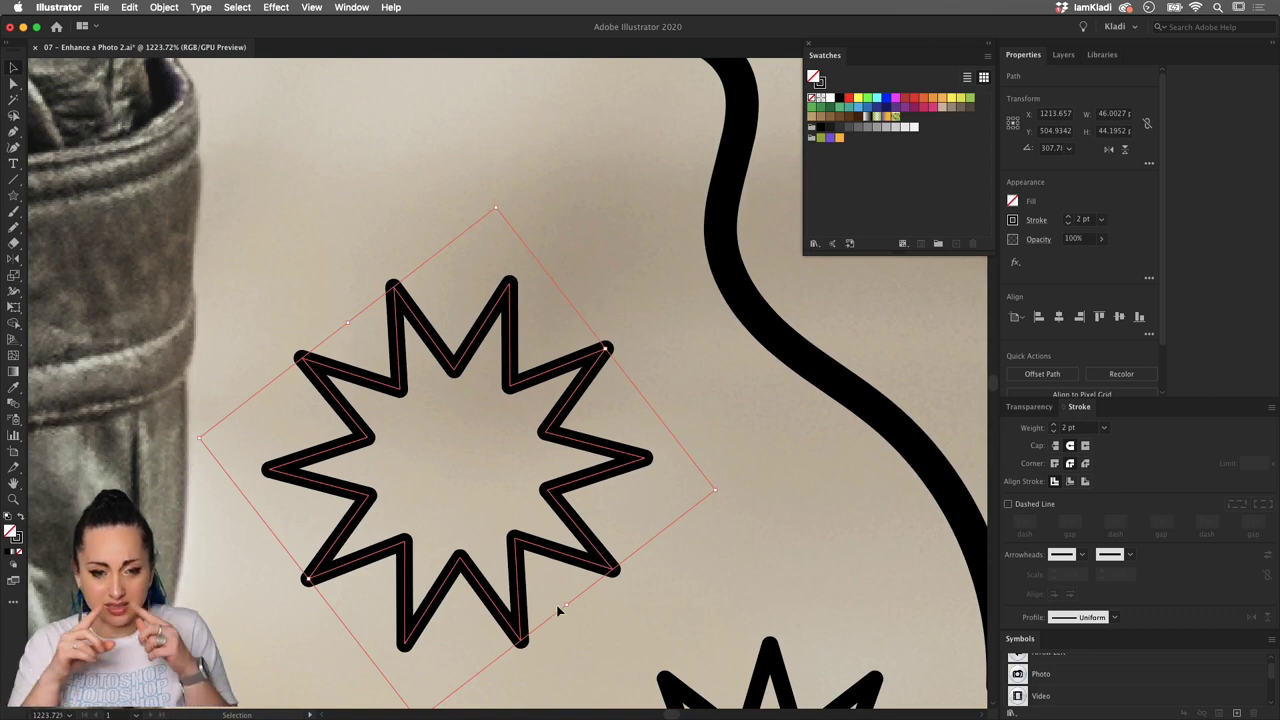
{"action": "scroll", "coordinate": [558, 612], "scroll_direction": "up", "scroll_amount": 5}
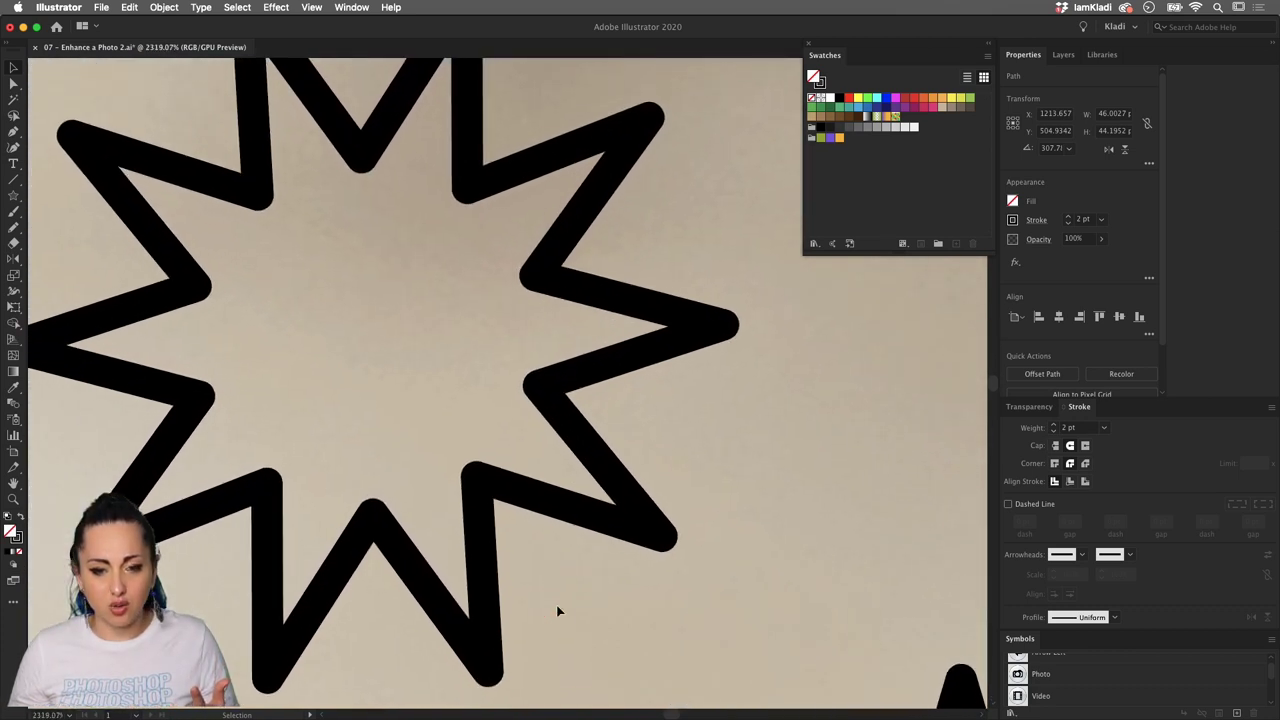
{"action": "scroll", "coordinate": [558, 612], "scroll_direction": "down", "scroll_amount": 8}
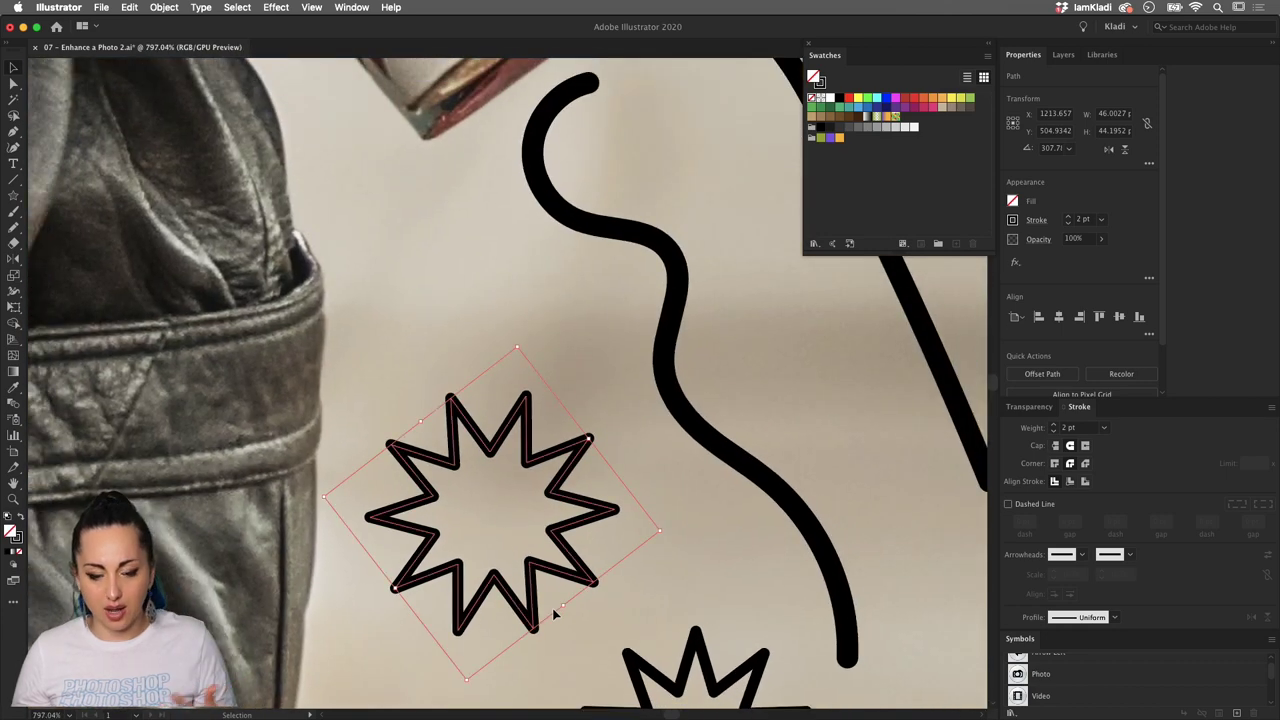
{"action": "scroll", "coordinate": [555, 615], "scroll_direction": "down", "scroll_amount": 5}
{"action": "scroll", "coordinate": [555, 615], "scroll_direction": "right", "scroll_amount": 3}
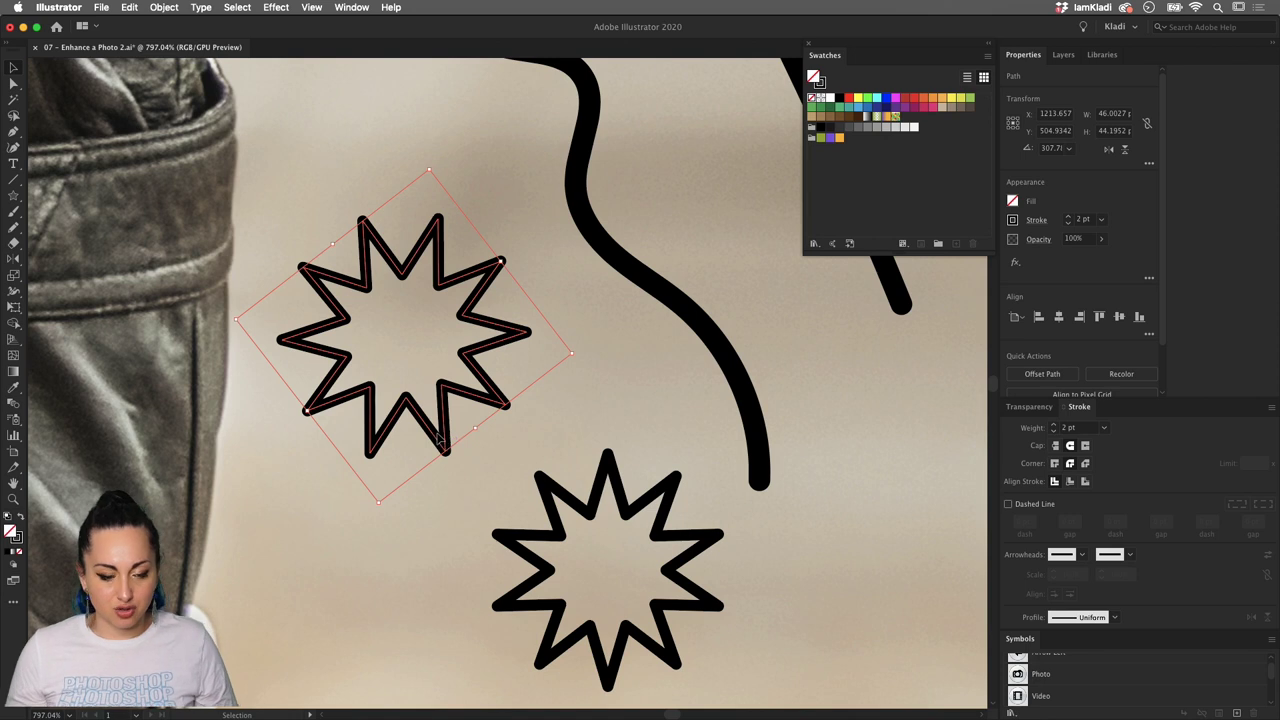
{"action": "left_click", "coordinate": [20, 517]}
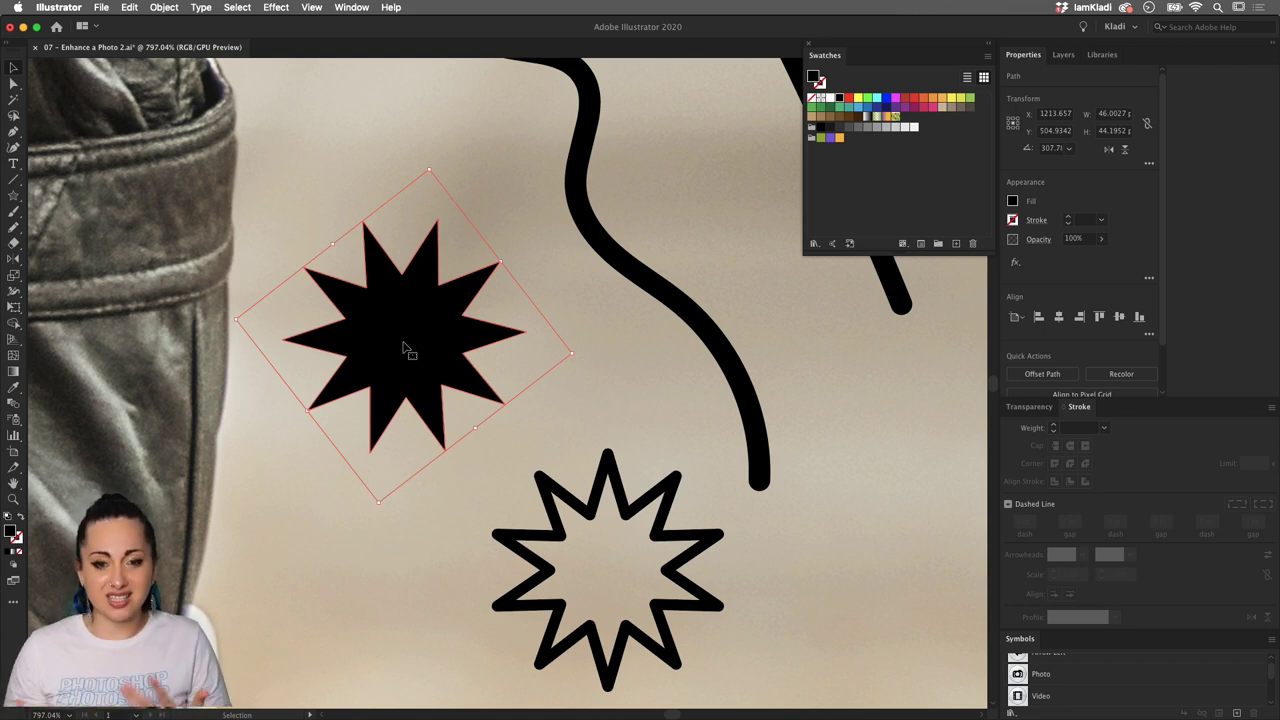
Apply Object > Transform > Reset Bounding Box to the solid black star
{"action": "left_click", "coordinate": [608, 464]}
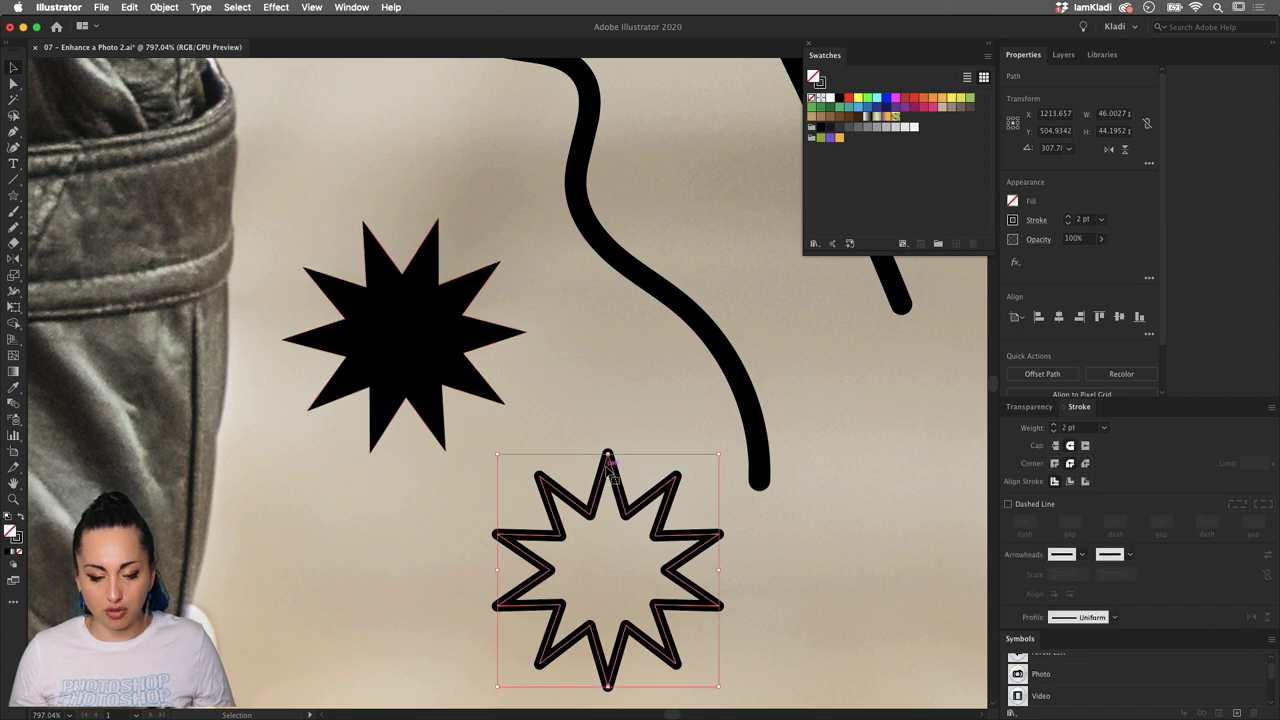
{"action": "left_click", "coordinate": [446, 349]}
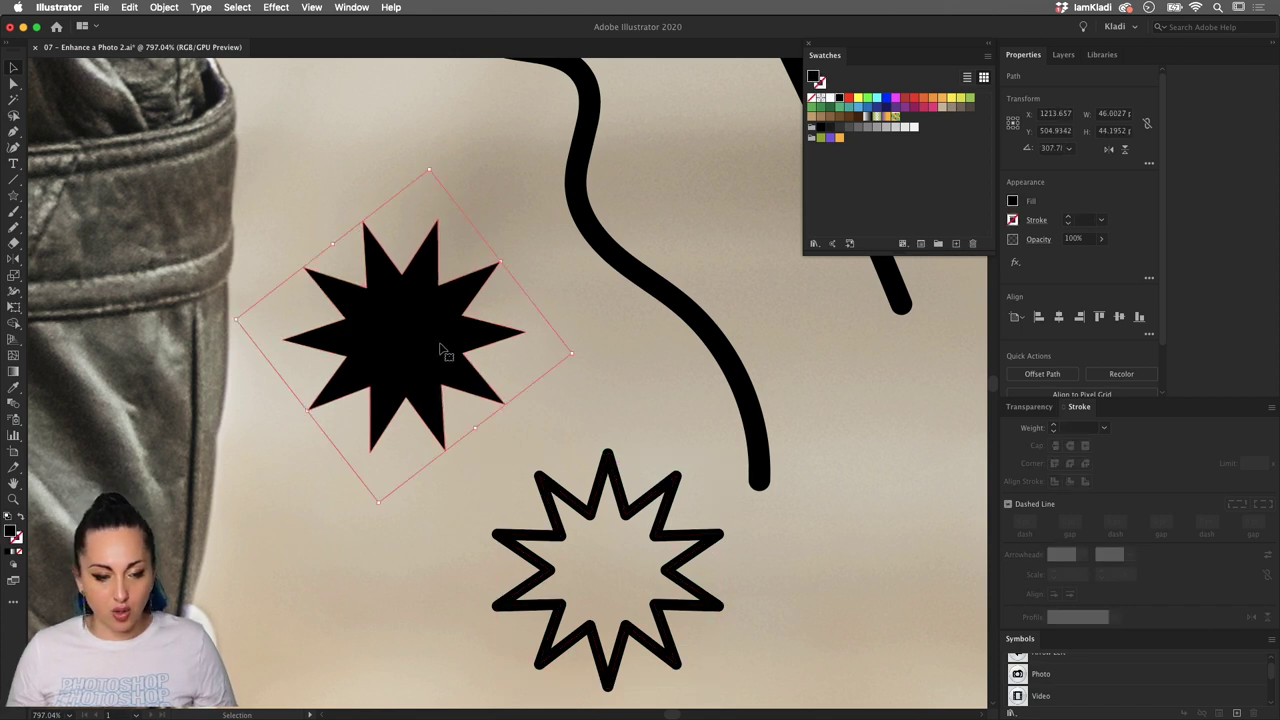
{"action": "left_click", "coordinate": [160, 7]}
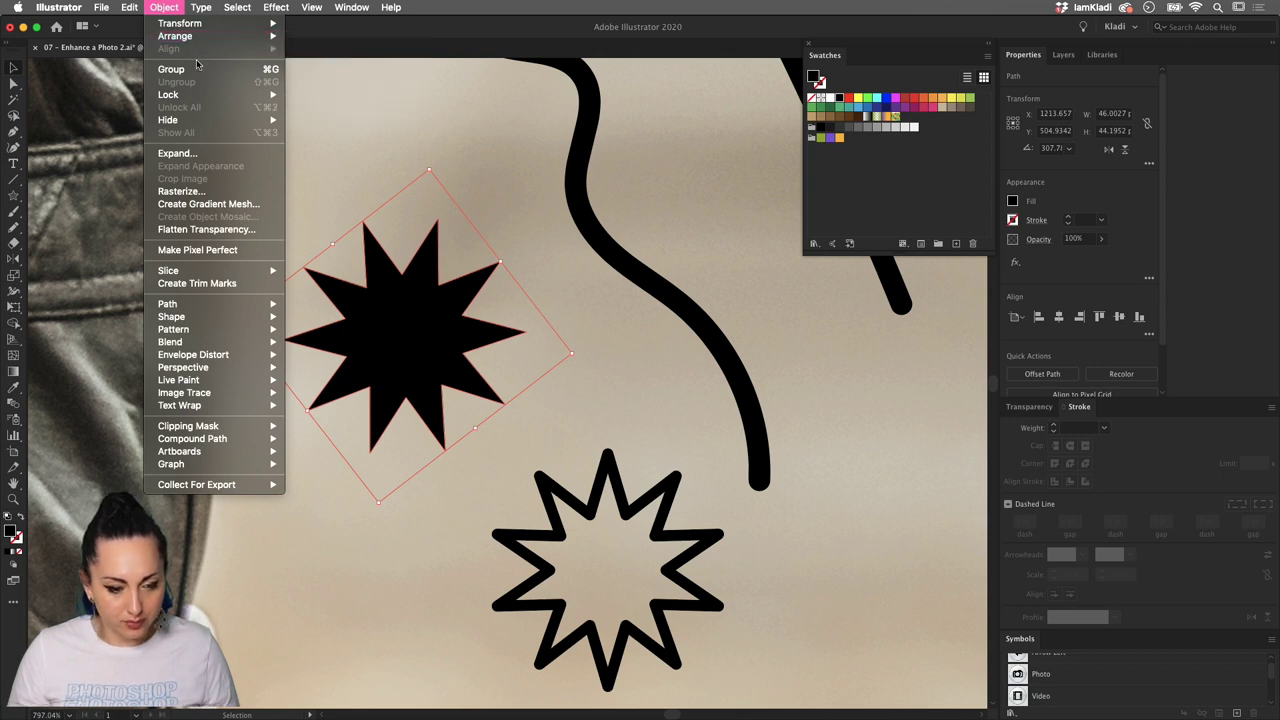
{"action": "mouse_move", "coordinate": [121, 8]}
{"action": "mouse_move", "coordinate": [170, 9]}
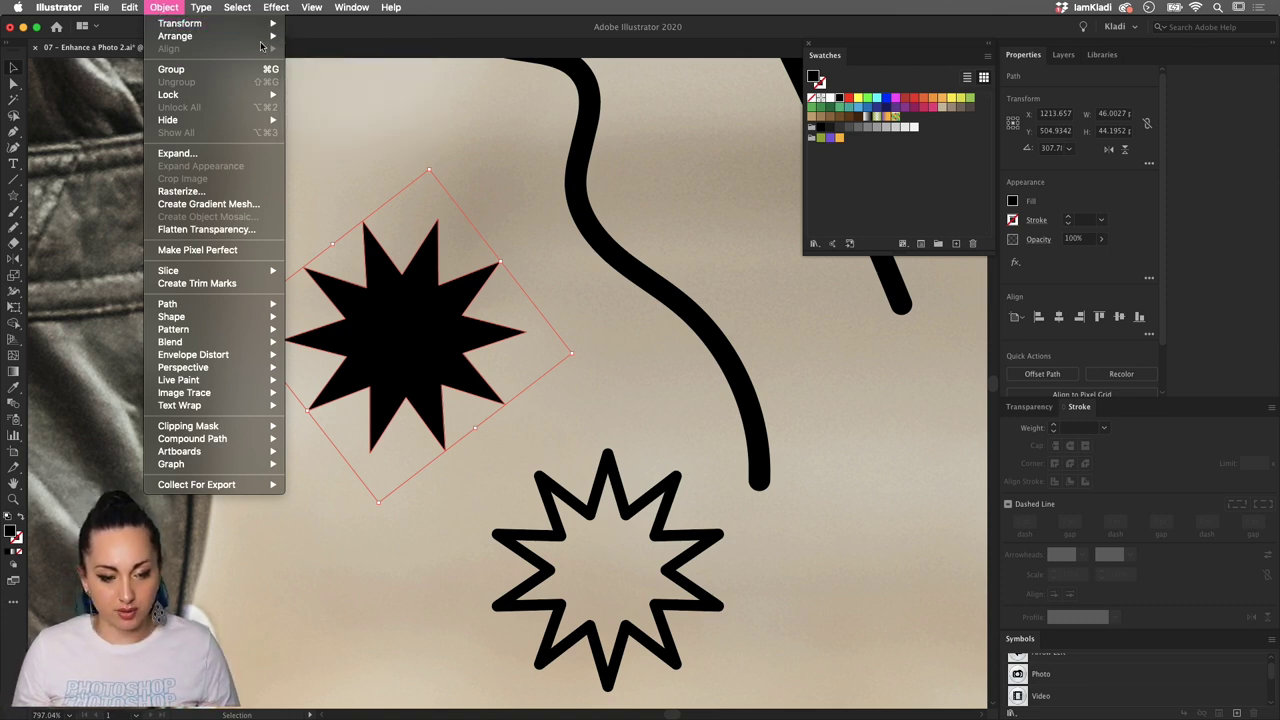
{"action": "mouse_move", "coordinate": [240, 23]}
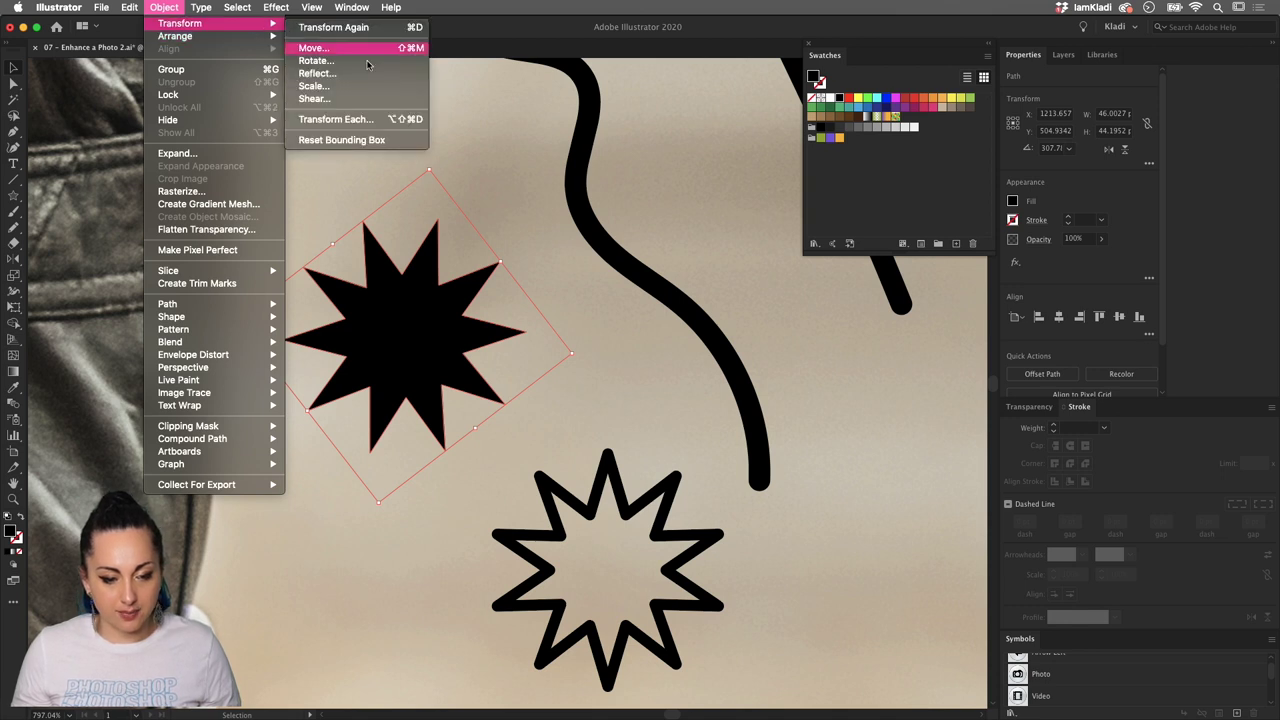
{"action": "left_click", "coordinate": [379, 141]}
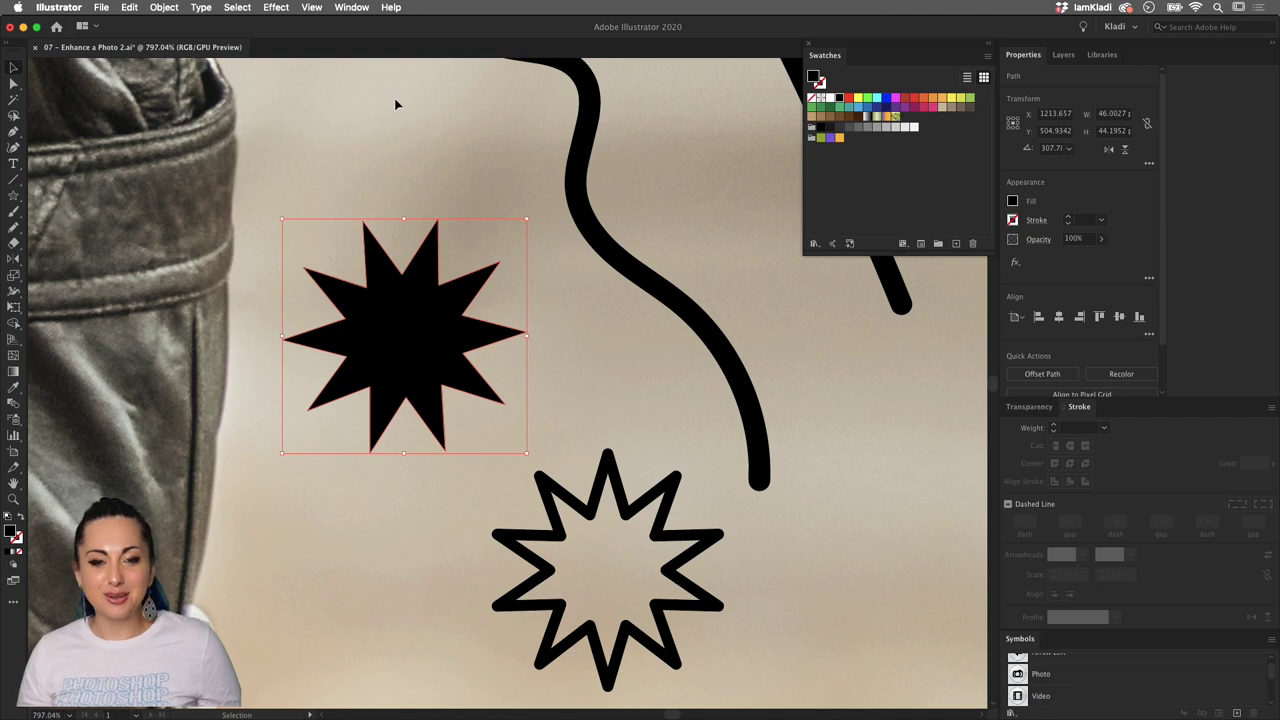
Turn the solid left star back into an outline and eyedrop the top star's 2 pt stroke onto it
{"action": "scroll", "coordinate": [323, 271], "scroll_direction": "down", "scroll_amount": 3}
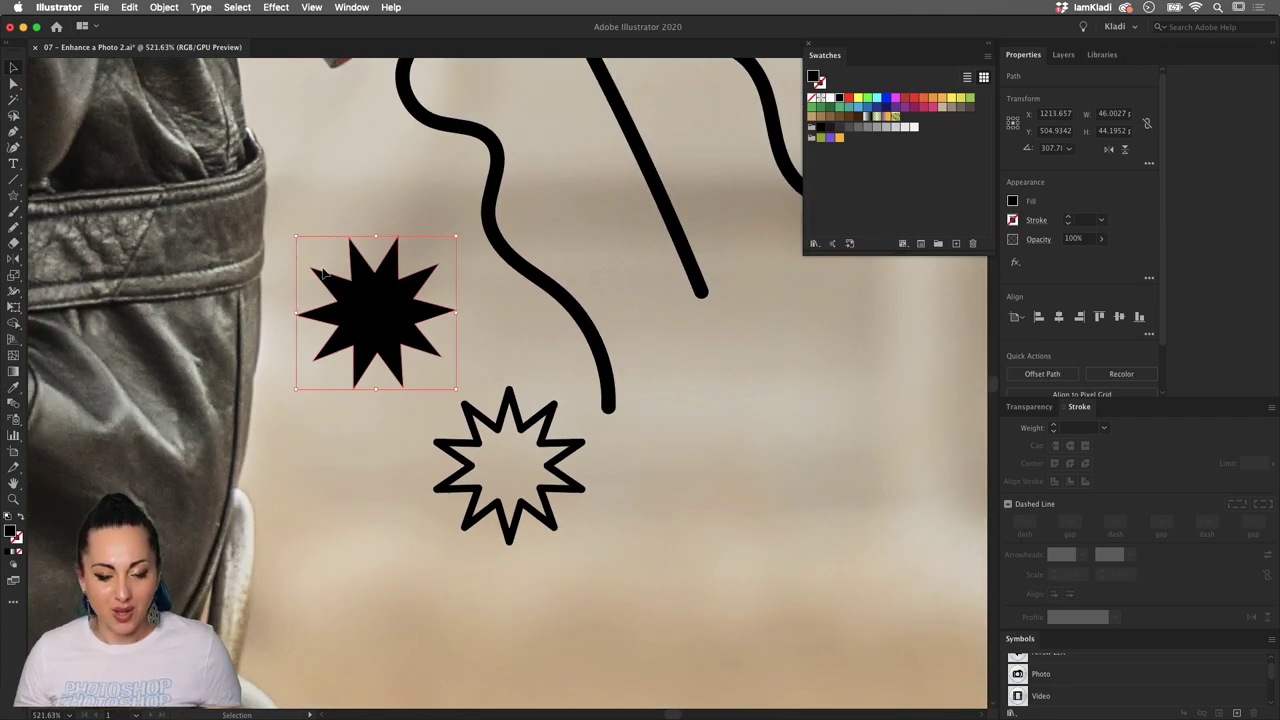
{"action": "left_click_drag", "start_coordinate": [378, 342], "coordinate": [377, 251]}
{"action": "scroll", "coordinate": [427, 477], "scroll_direction": "right", "scroll_amount": 3}
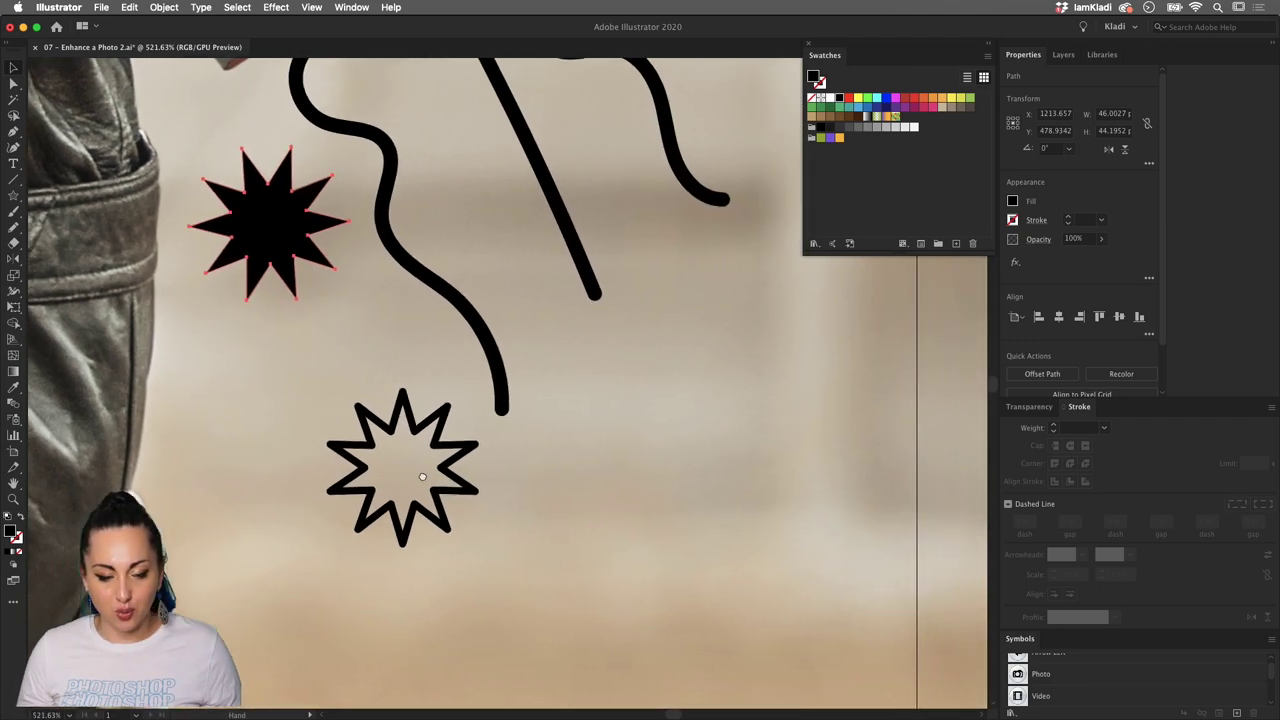
{"action": "scroll", "coordinate": [427, 477], "scroll_direction": "down", "scroll_amount": 3}
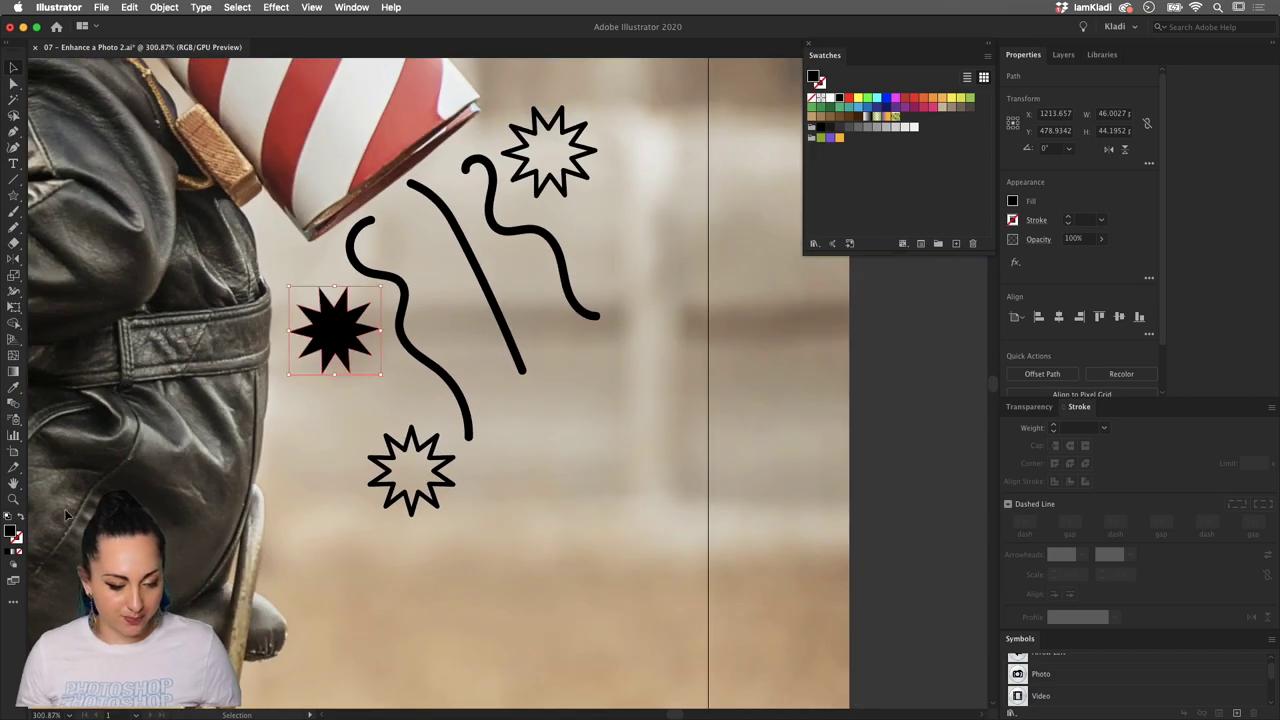
{"action": "left_click", "coordinate": [19, 516]}
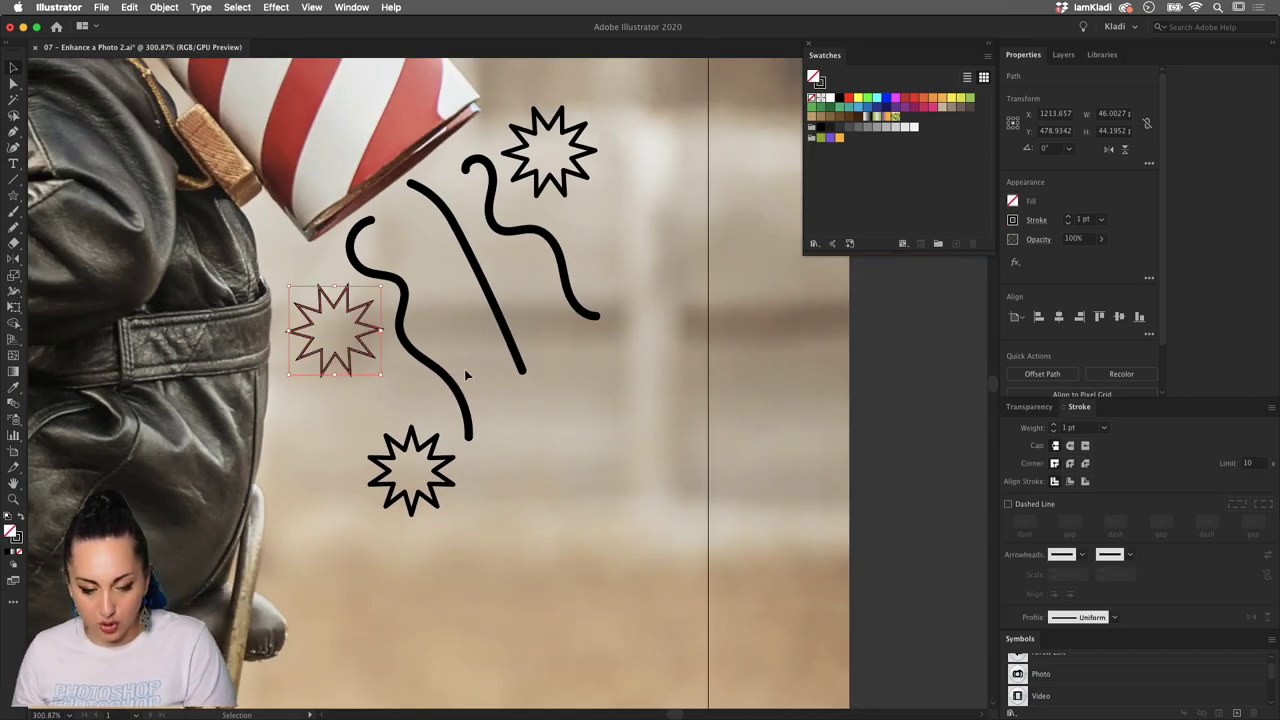
{"action": "key", "text": "i"}
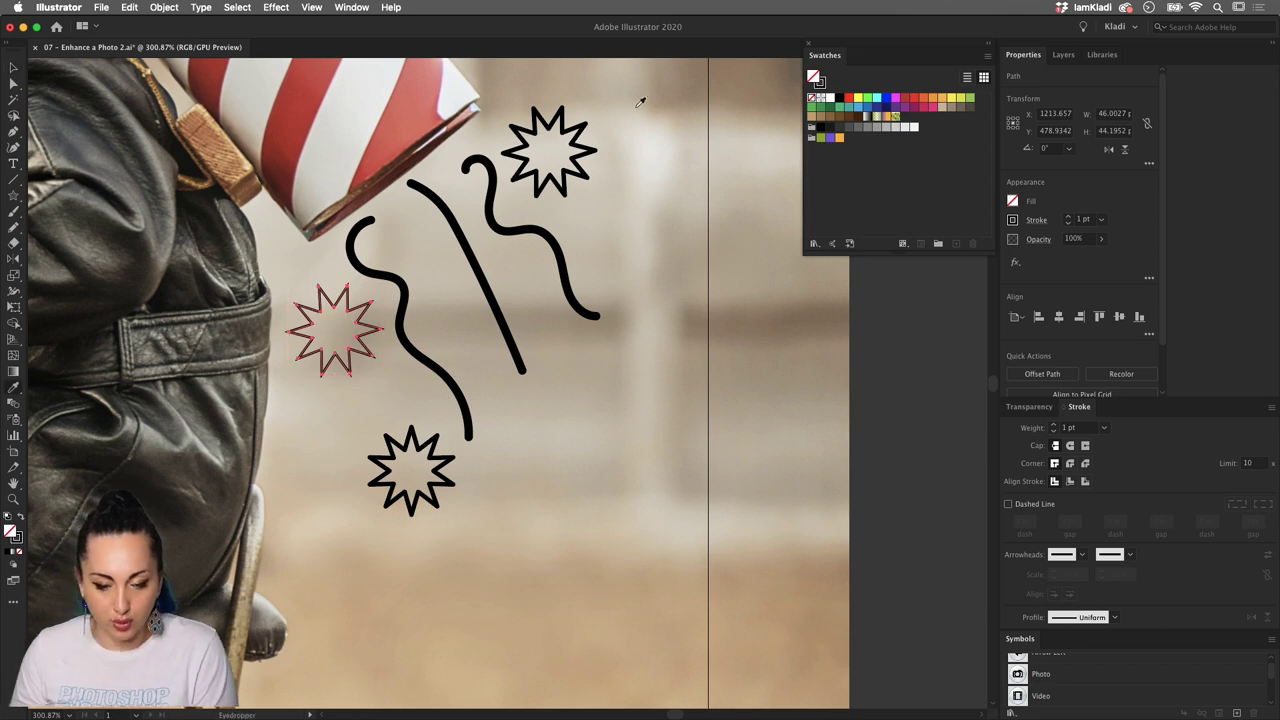
{"action": "left_click", "coordinate": [587, 119]}
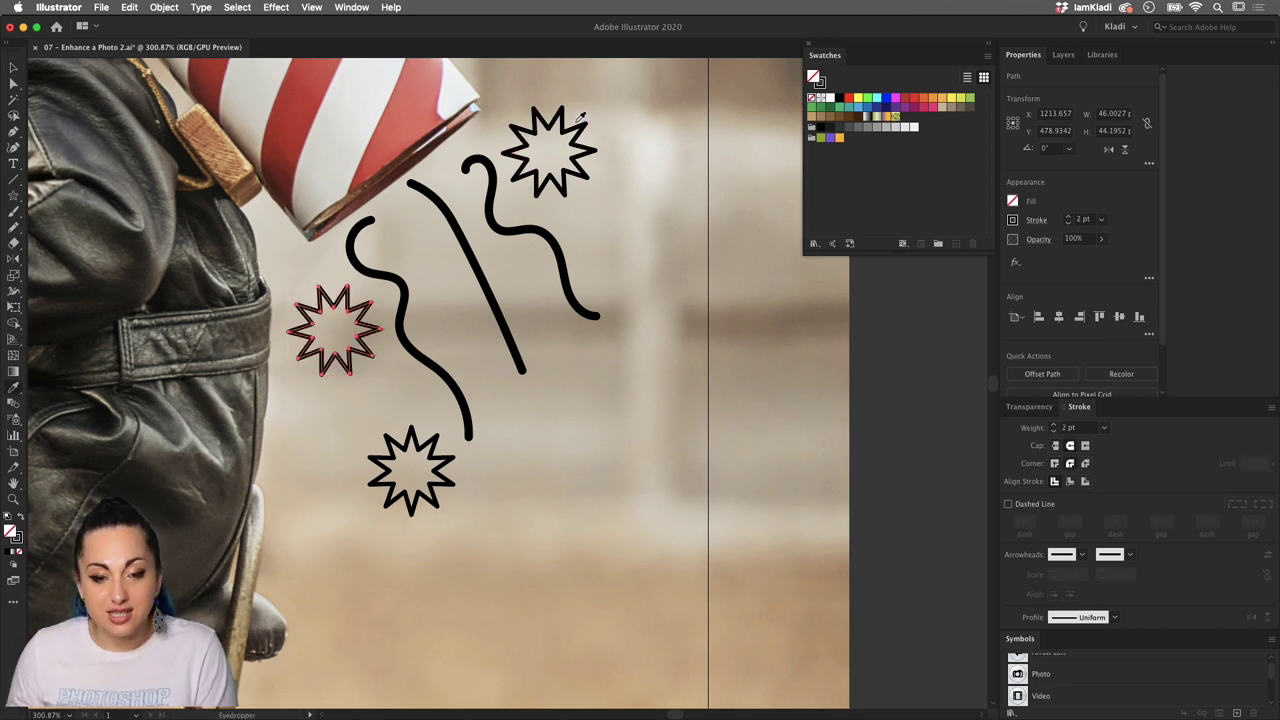
Move the bottom star beside the right-hand squiggle and eyedrop the top star's outline onto it
{"action": "left_click", "coordinate": [13, 68]}
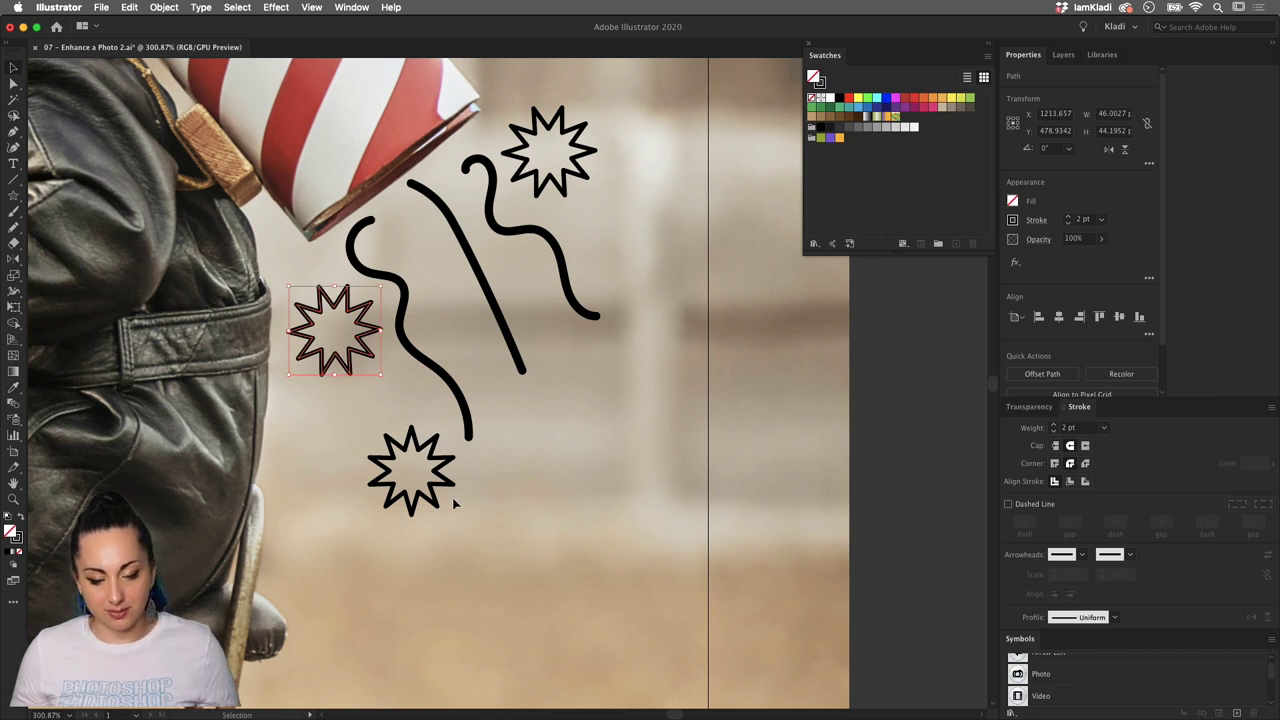
{"action": "left_click_drag", "start_coordinate": [452, 490], "coordinate": [650, 378]}
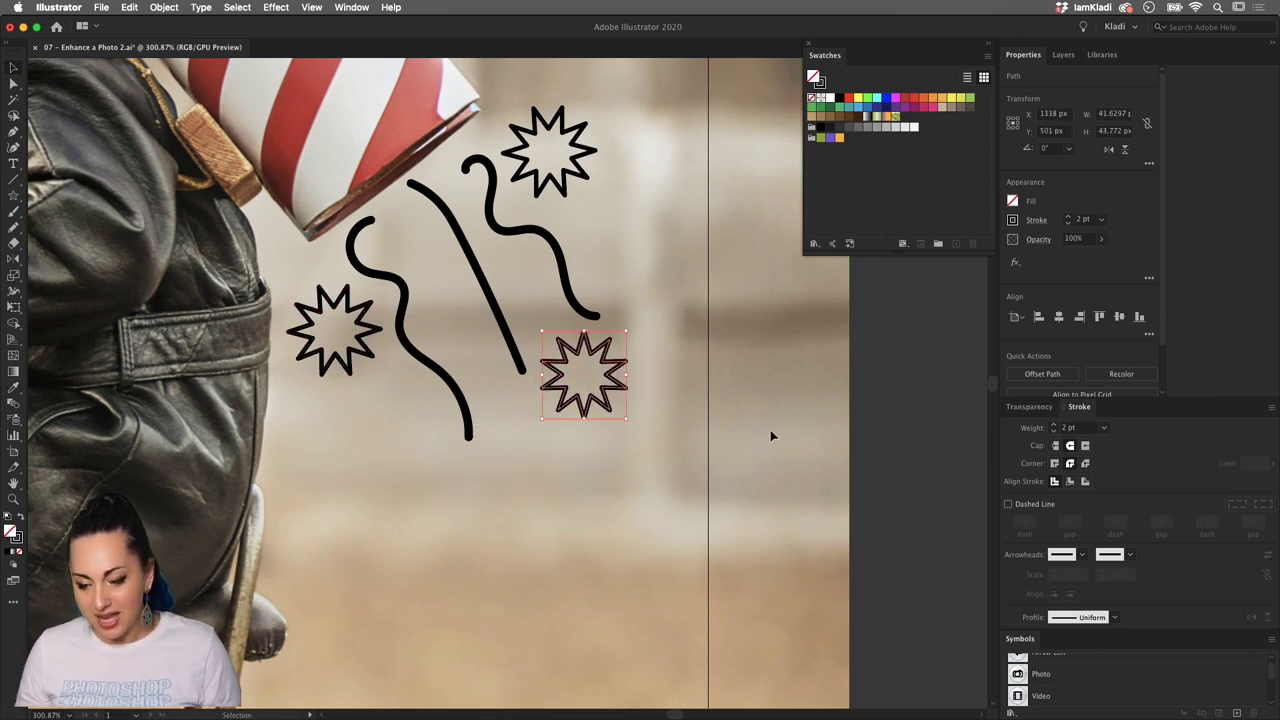
{"action": "key", "text": "slash"}
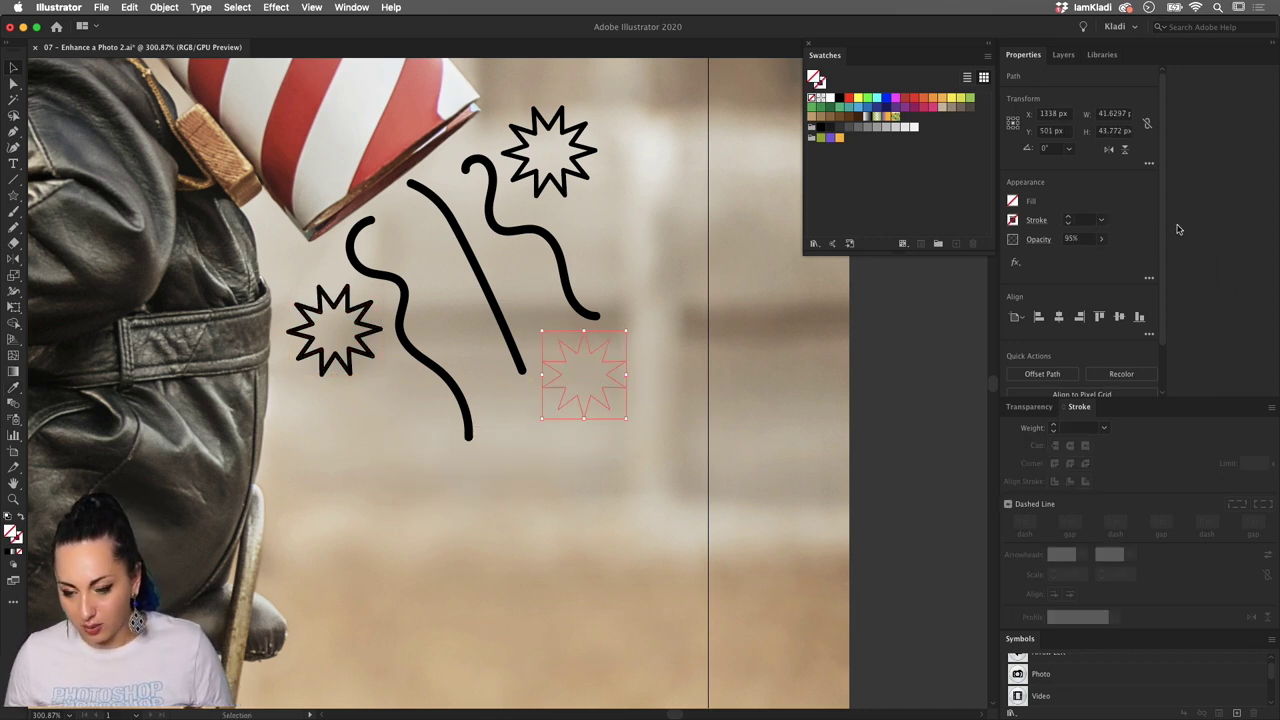
{"action": "scroll", "coordinate": [1165, 198], "scroll_direction": "down", "scroll_amount": 3}
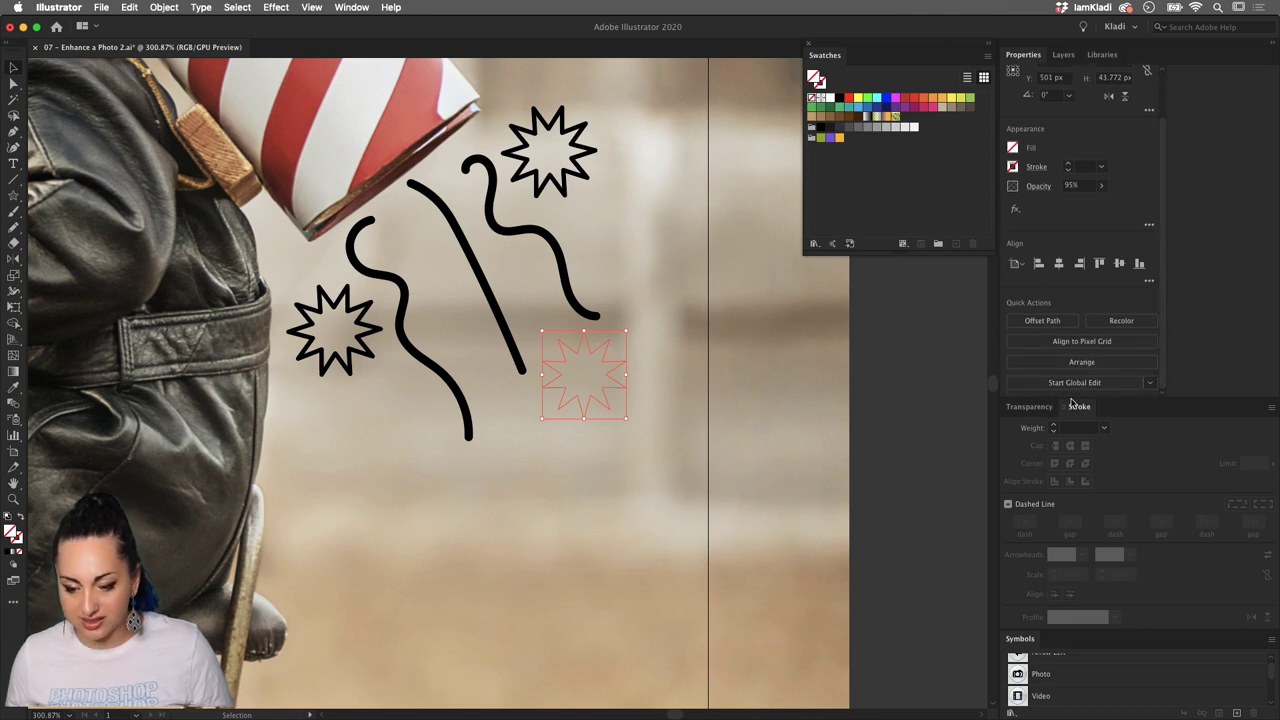
{"action": "left_click", "coordinate": [899, 418]}
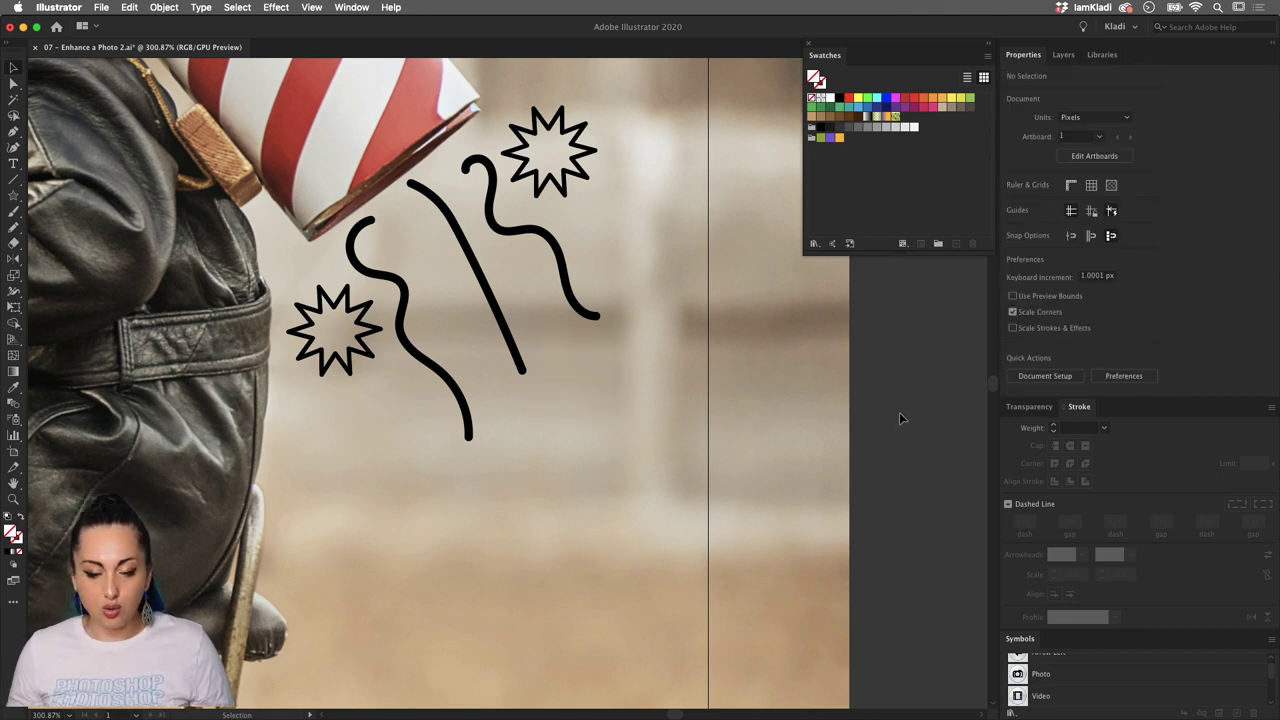
{"action": "left_click_drag", "start_coordinate": [625, 426], "coordinate": [600, 400]}
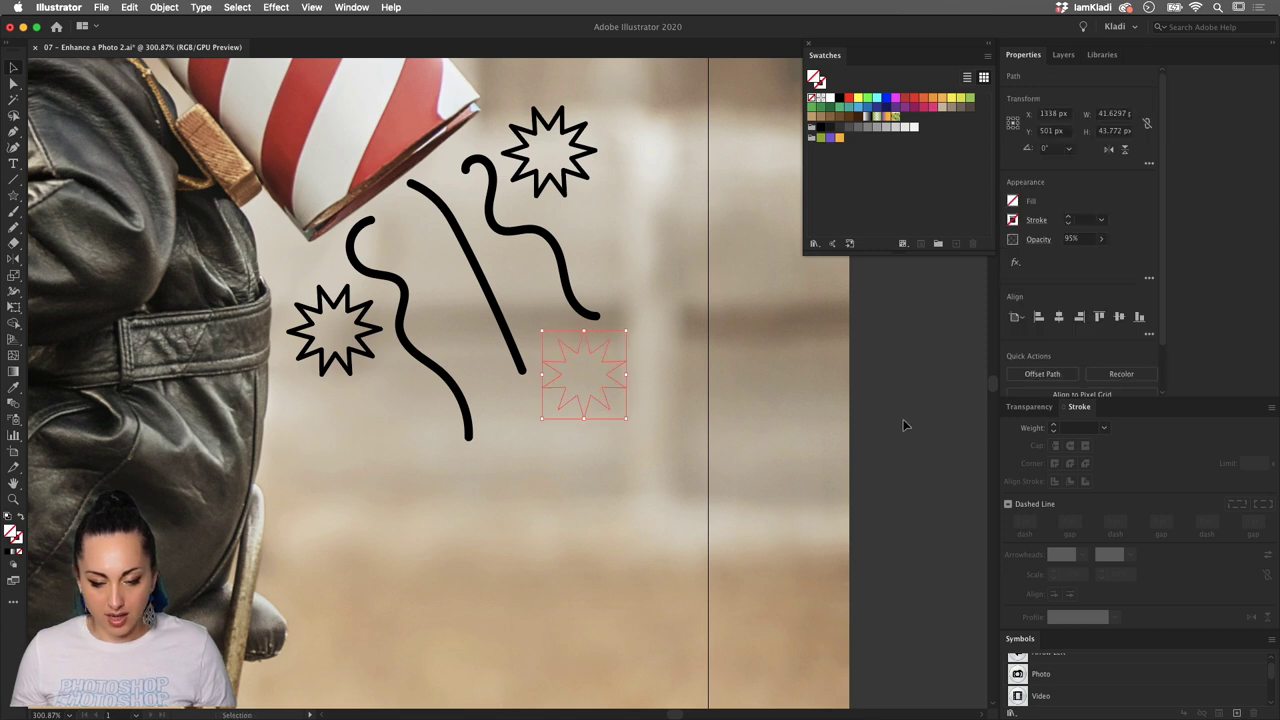
{"action": "key", "text": "i"}
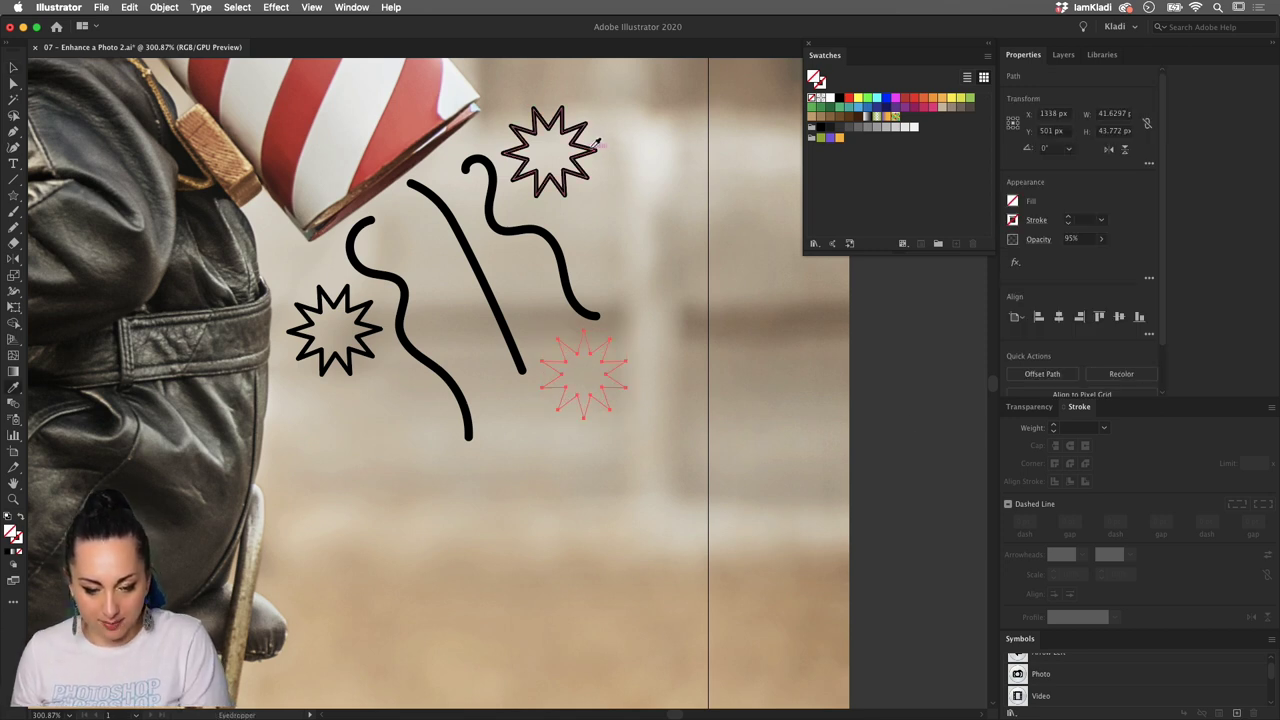
{"action": "left_click", "coordinate": [592, 145]}
{"action": "left_click", "coordinate": [883, 420]}
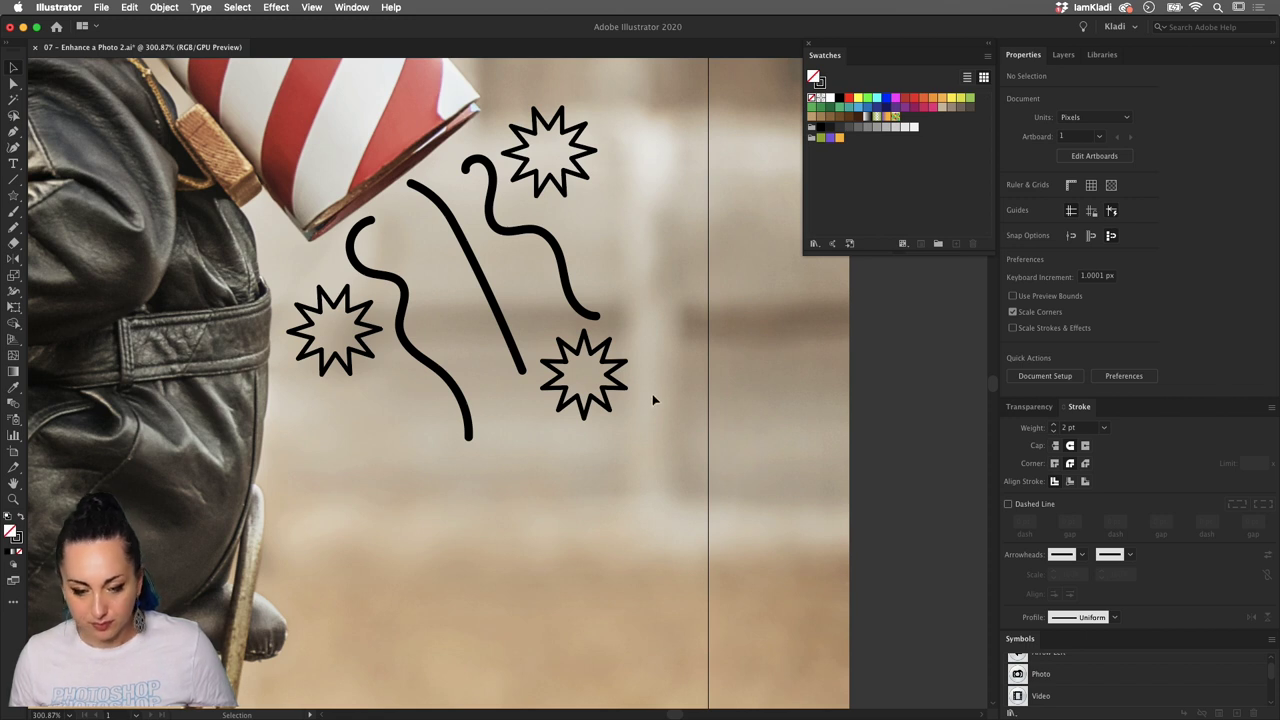
Reset the top star's tilted bounding box via Object > Transform > Reset Bounding Box
{"action": "left_click", "coordinate": [568, 194]}
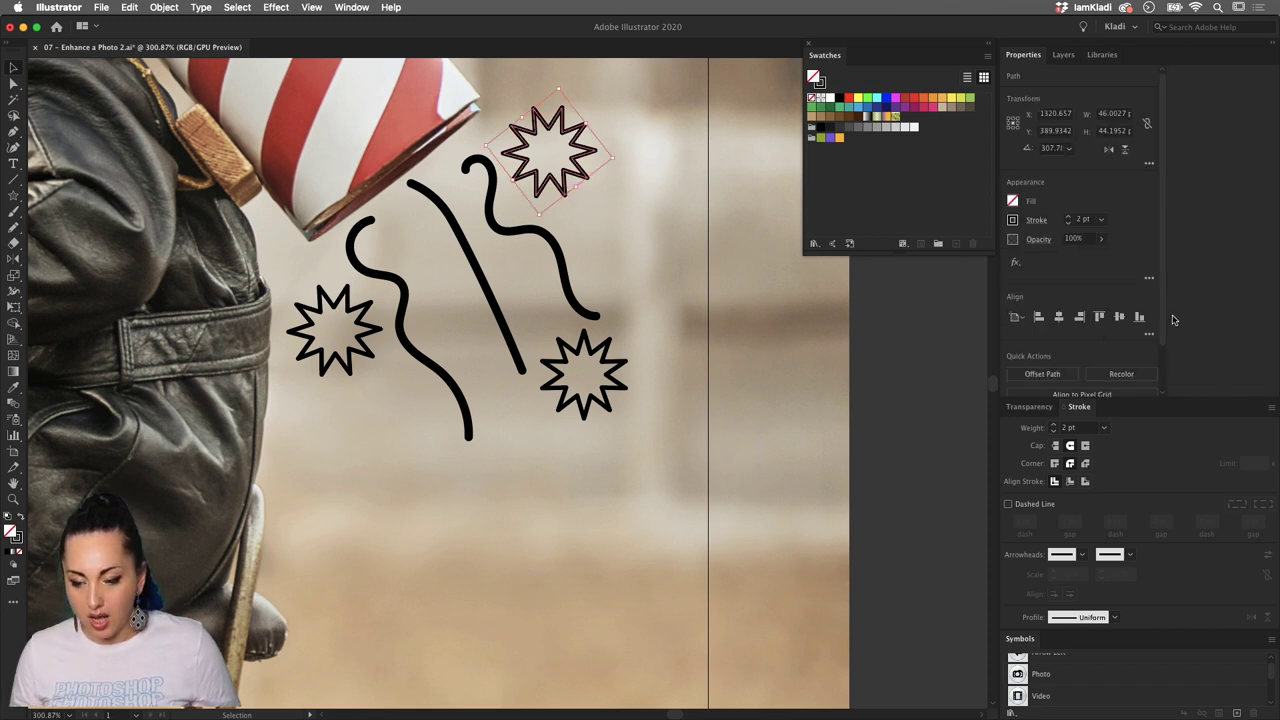
{"action": "scroll", "coordinate": [1163, 350], "scroll_direction": "down", "scroll_amount": 2}
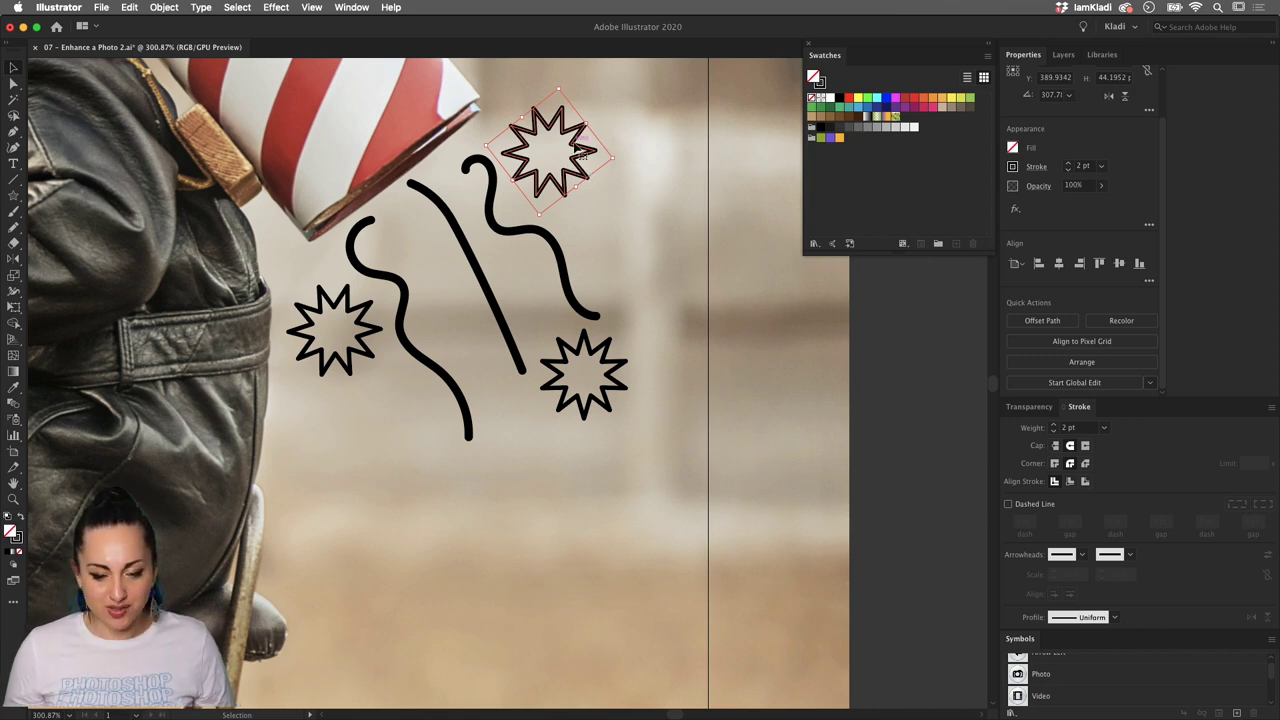
{"action": "left_click", "coordinate": [164, 7]}
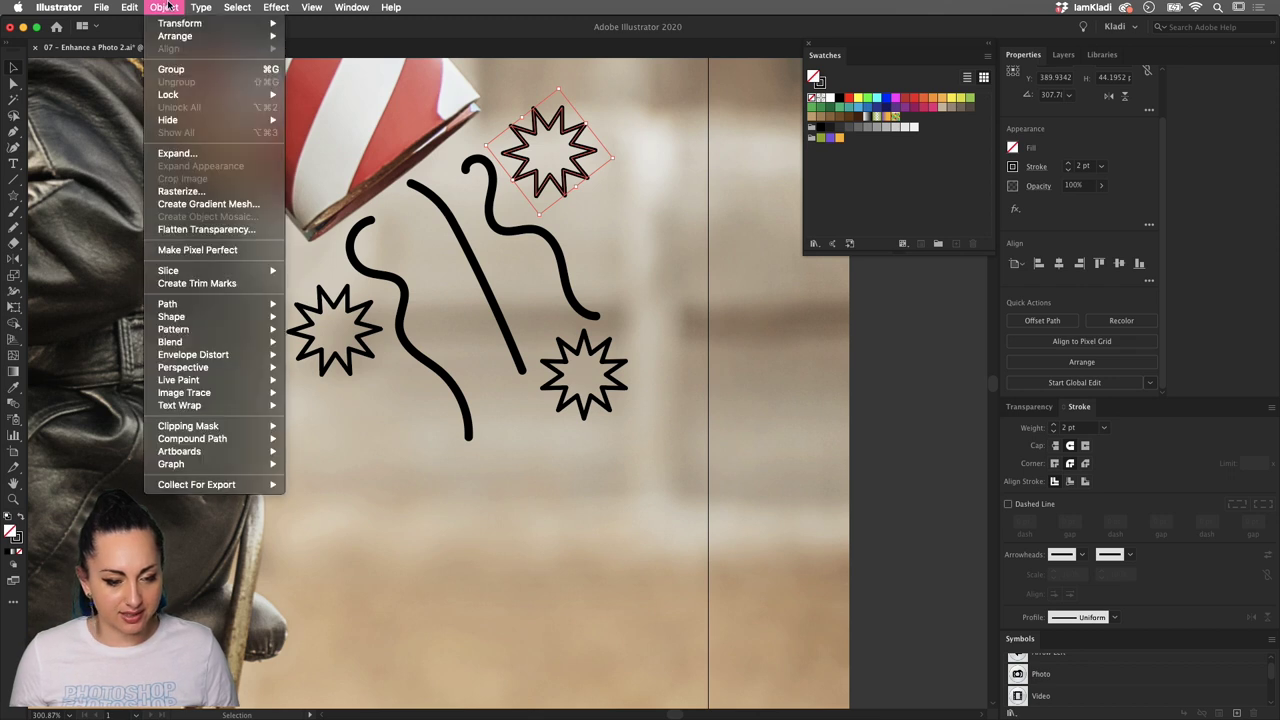
{"action": "mouse_move", "coordinate": [180, 24]}
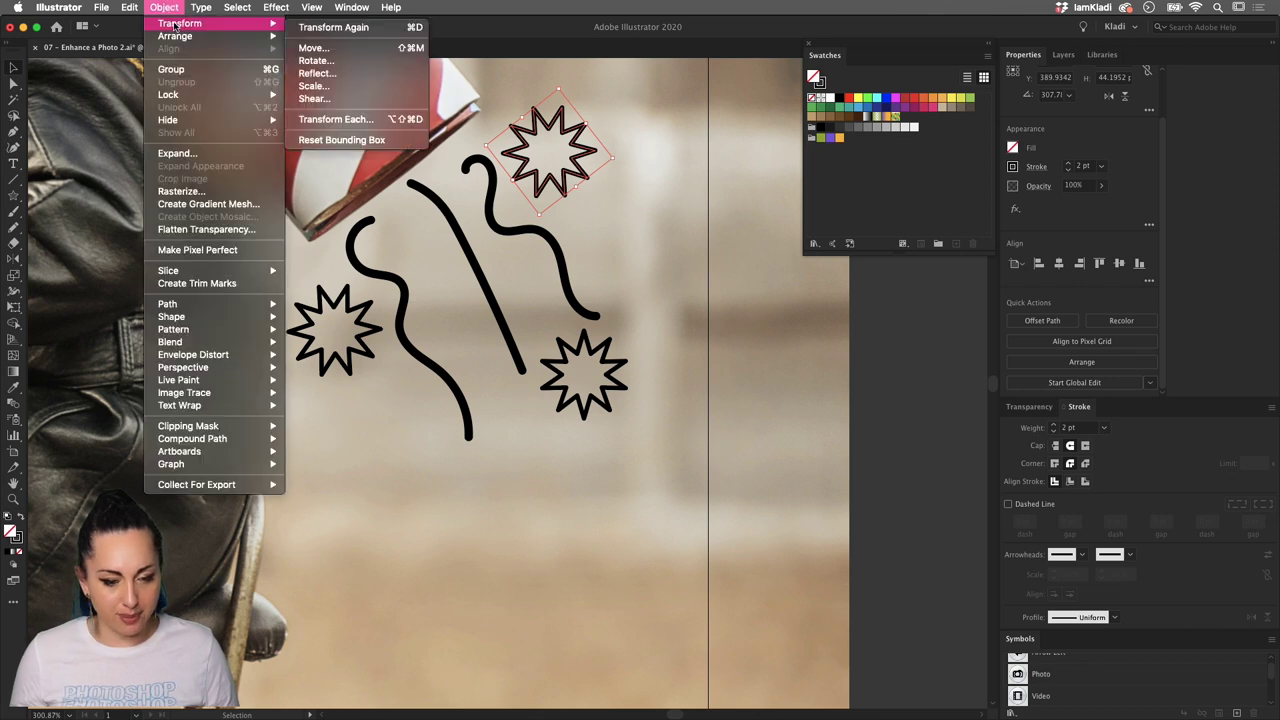
{"action": "left_click", "coordinate": [369, 139]}
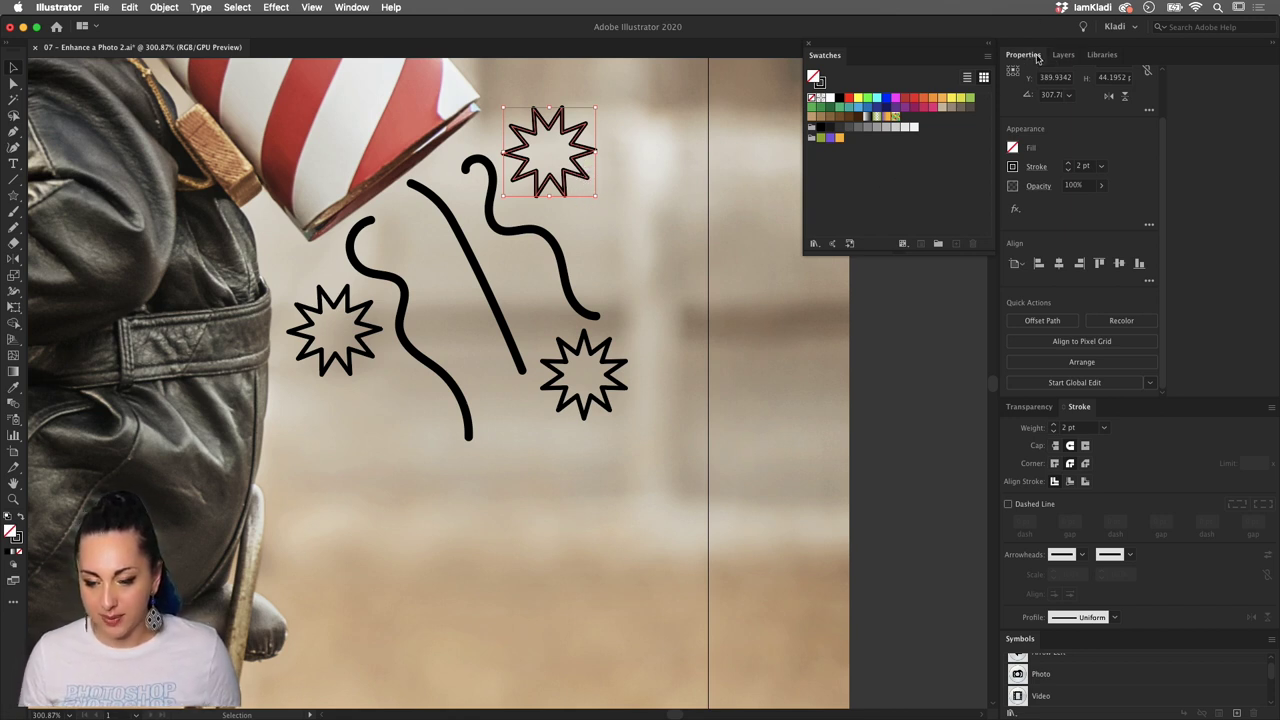
Start Global Edit and raise all three stars' stroke weight to 4 pt
{"action": "left_click", "coordinate": [1074, 388]}
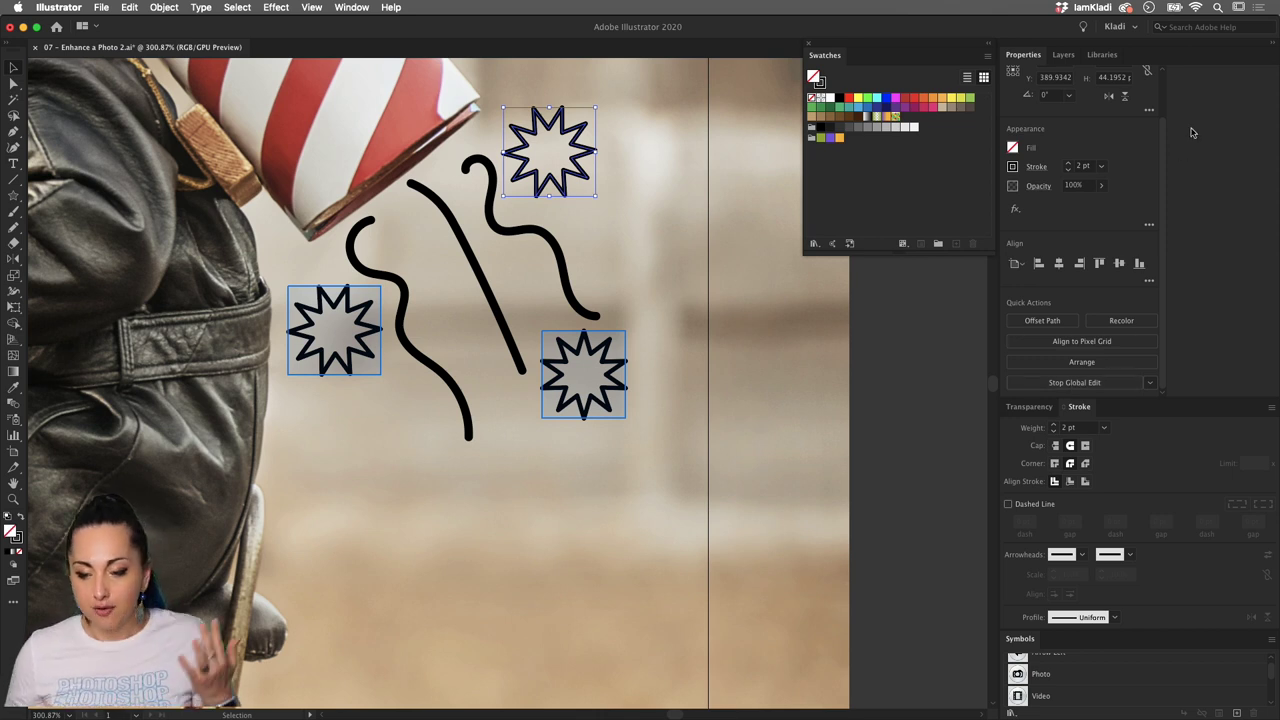
{"action": "left_click", "coordinate": [1067, 164]}
{"action": "left_click", "coordinate": [1067, 164]}
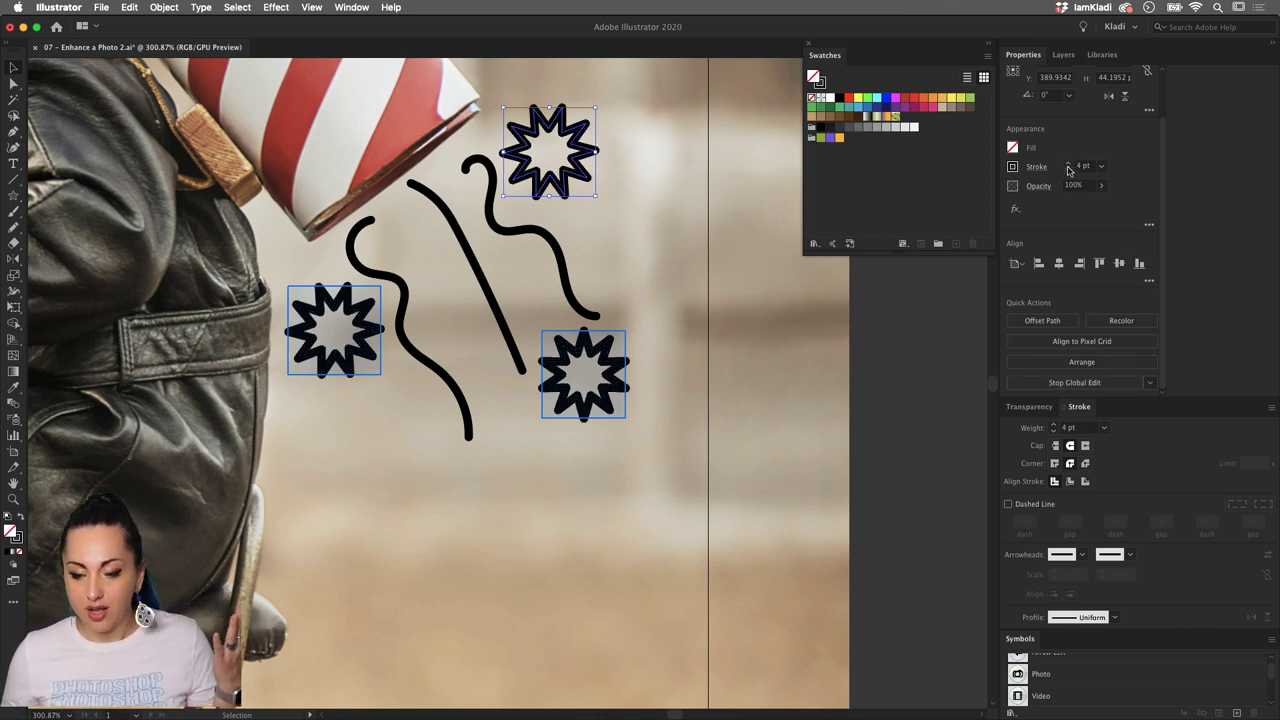
Lower the stars' stroke weight back to 2 pt, deselect, and zoom out to see the whole scene
{"action": "left_click", "coordinate": [1067, 168]}
{"action": "left_click", "coordinate": [1067, 168]}
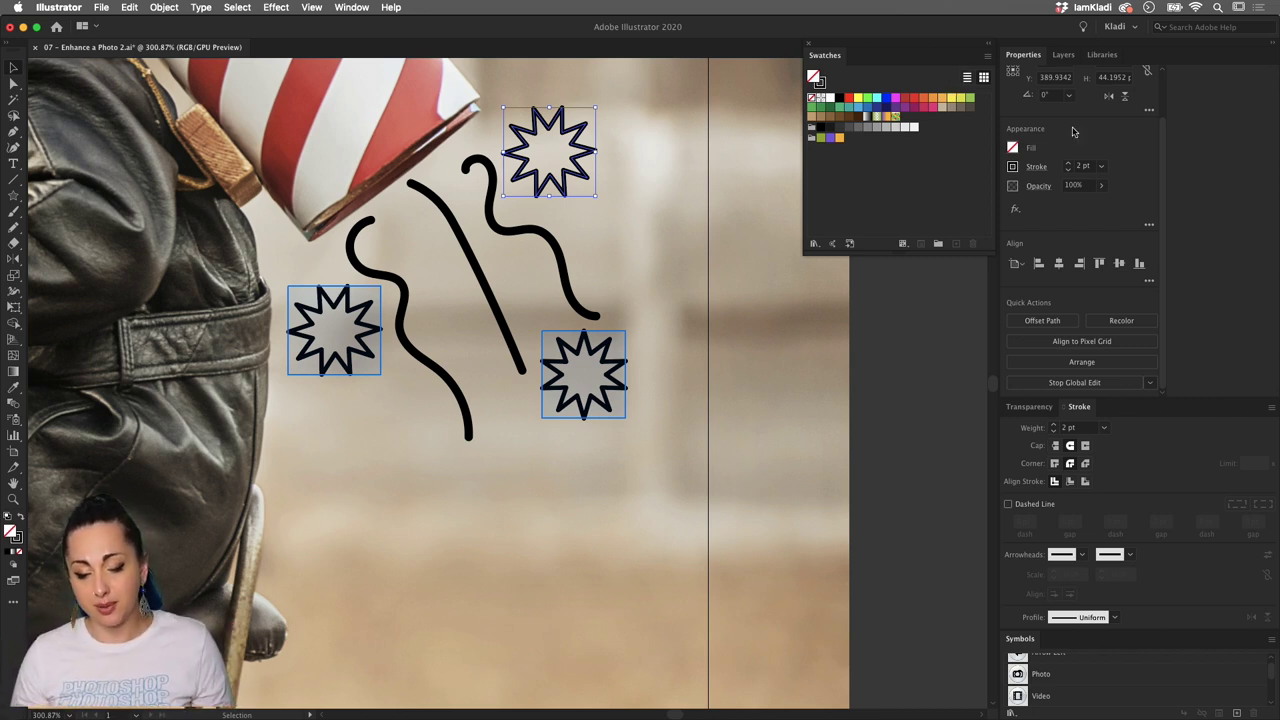
{"action": "left_click", "coordinate": [944, 511]}
{"action": "scroll", "coordinate": [944, 511], "scroll_direction": "down", "scroll_amount": 5}
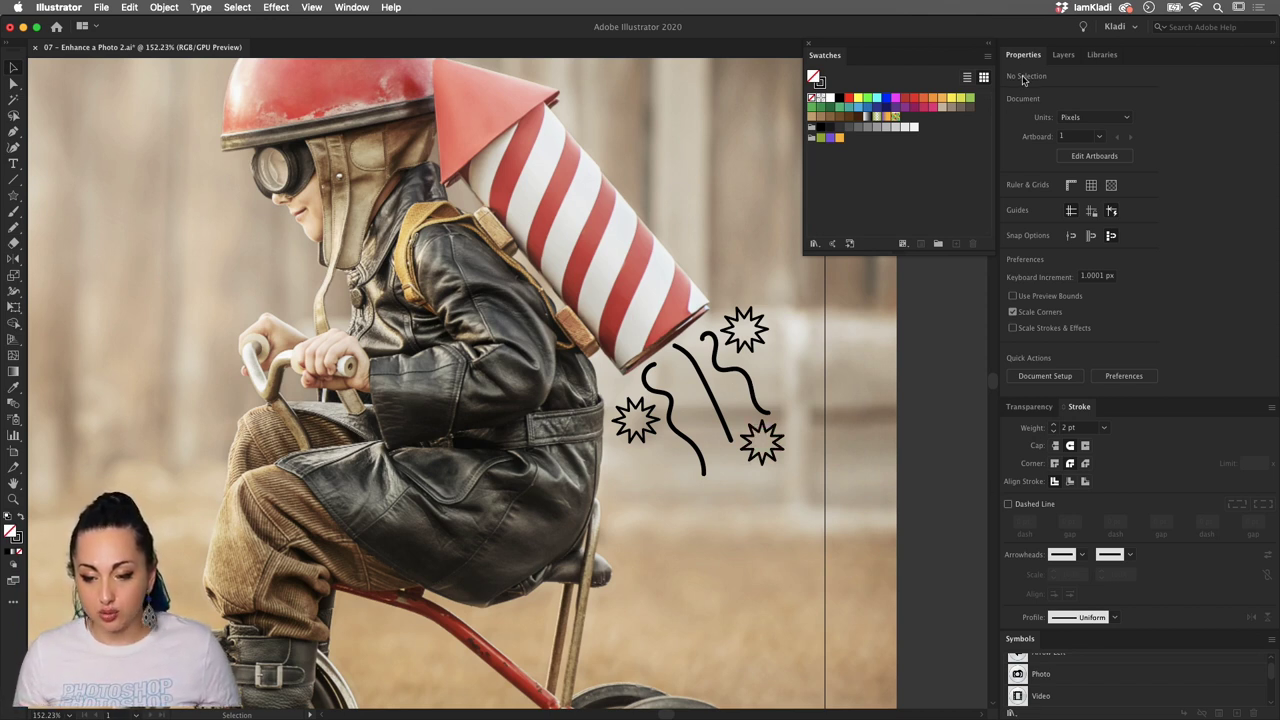
Select the lower-right star and global-edit all three matching stars to fill them orange
{"action": "left_click", "coordinate": [760, 446]}
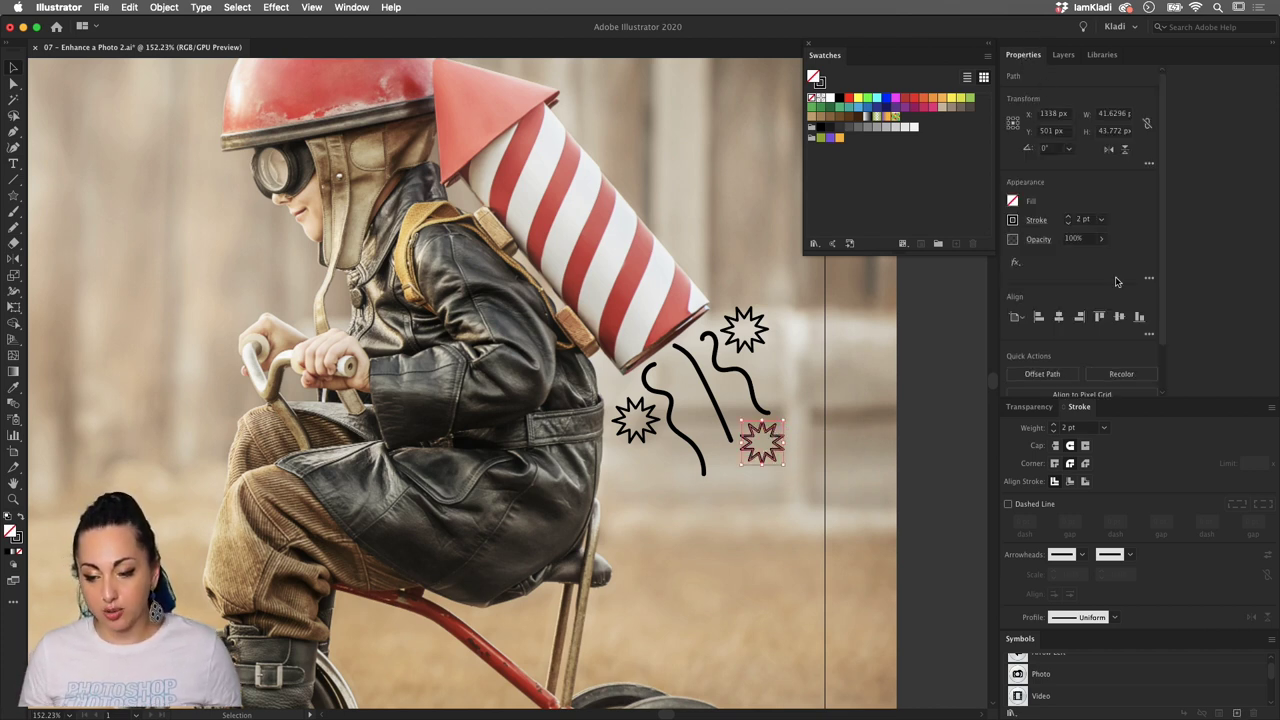
{"action": "scroll", "coordinate": [1120, 300], "scroll_direction": "down", "scroll_amount": 2}
{"action": "left_click", "coordinate": [1065, 384]}
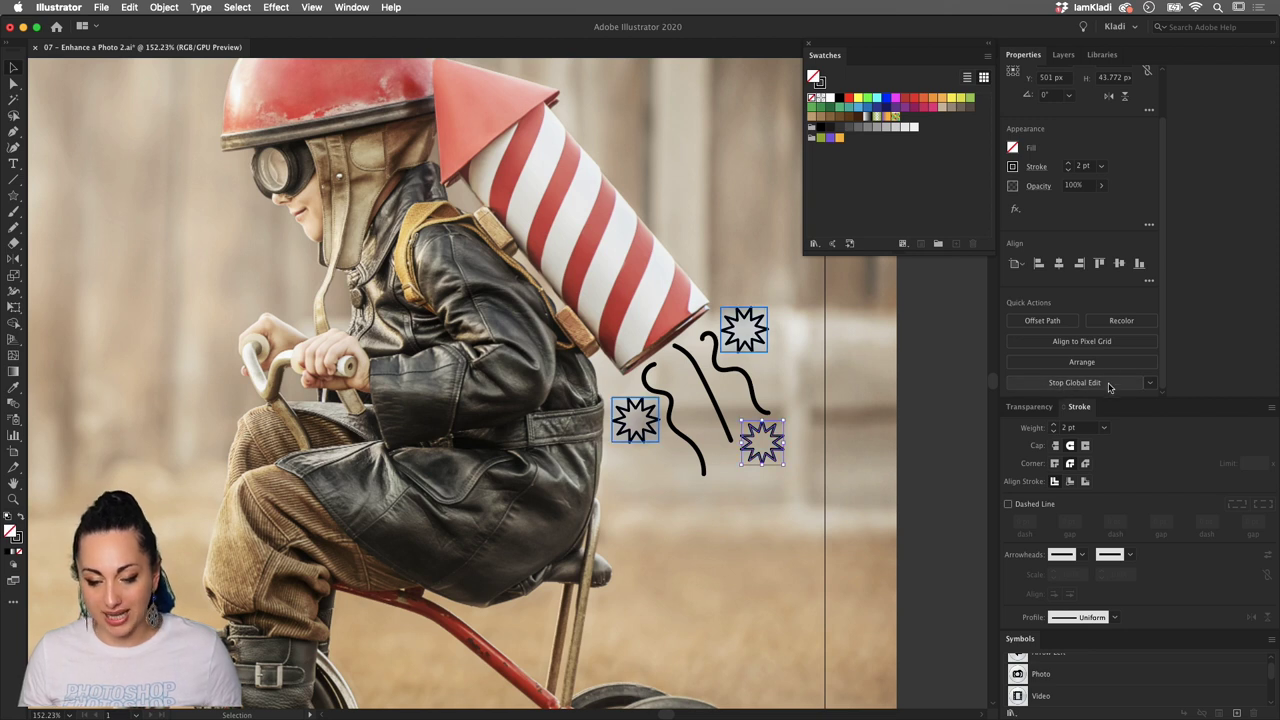
{"action": "left_click", "coordinate": [1012, 147]}
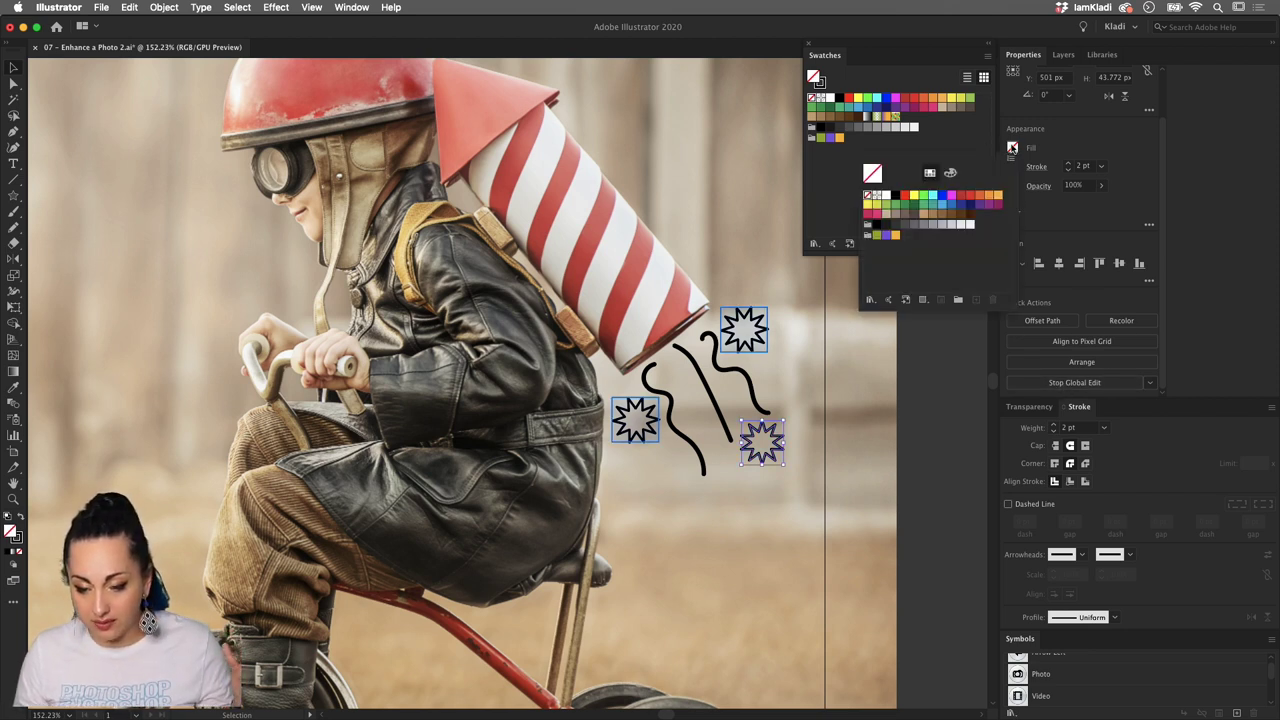
{"action": "left_click", "coordinate": [998, 196]}
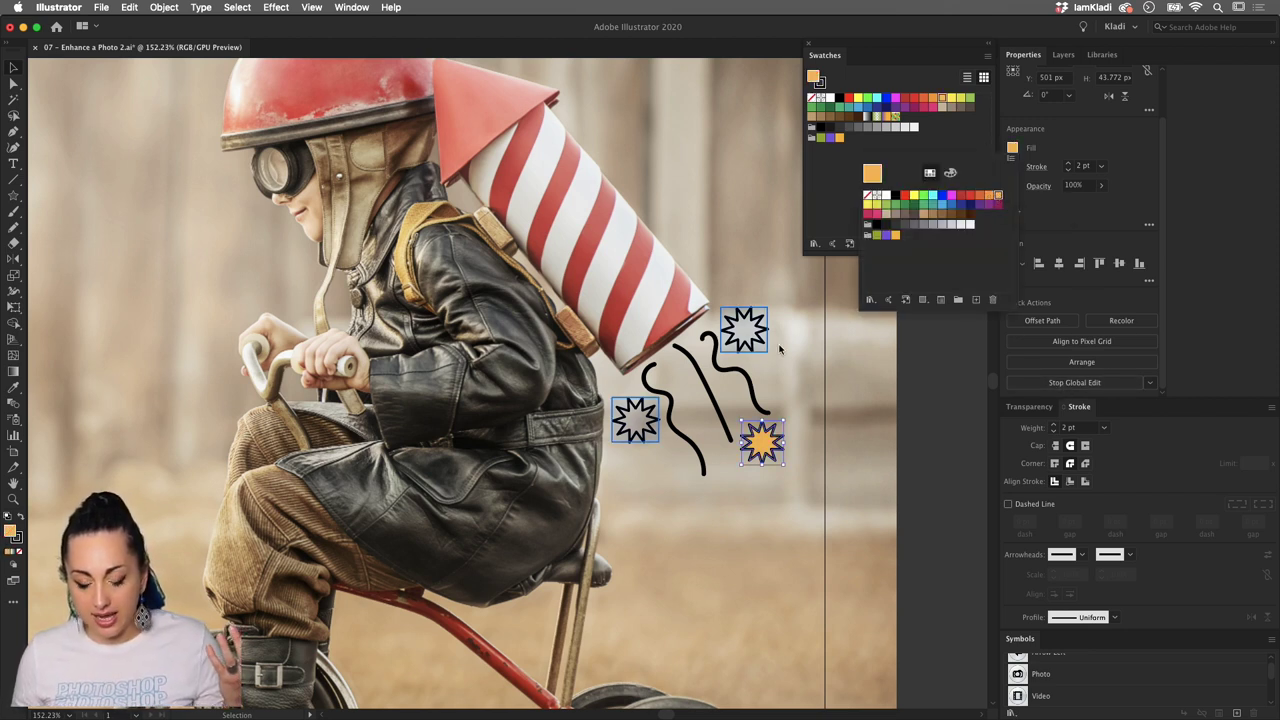
{"action": "key", "text": "Escape"}
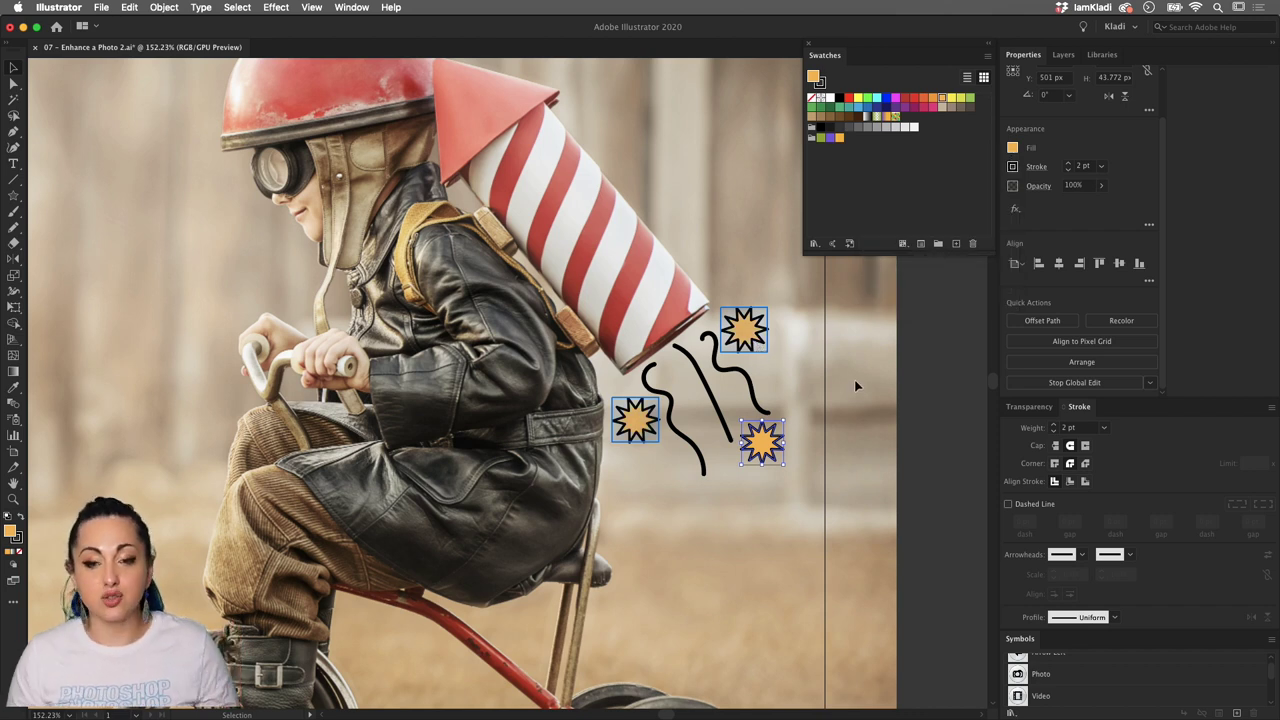
{"action": "left_click", "coordinate": [866, 413]}
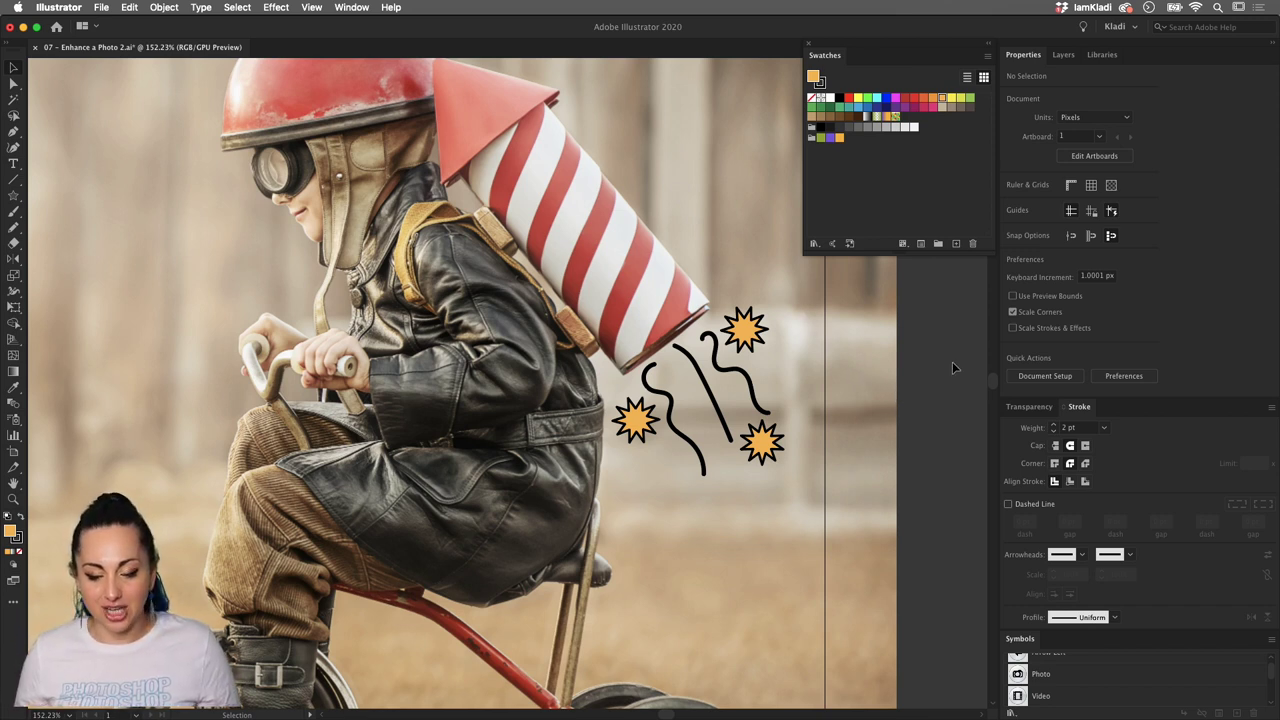
Pan the view to the boy's helmet and goggles and pick the Star Tool
{"action": "scroll", "coordinate": [870, 346], "scroll_direction": "up", "scroll_amount": 3}
{"action": "scroll", "coordinate": [870, 346], "scroll_direction": "left", "scroll_amount": 3}
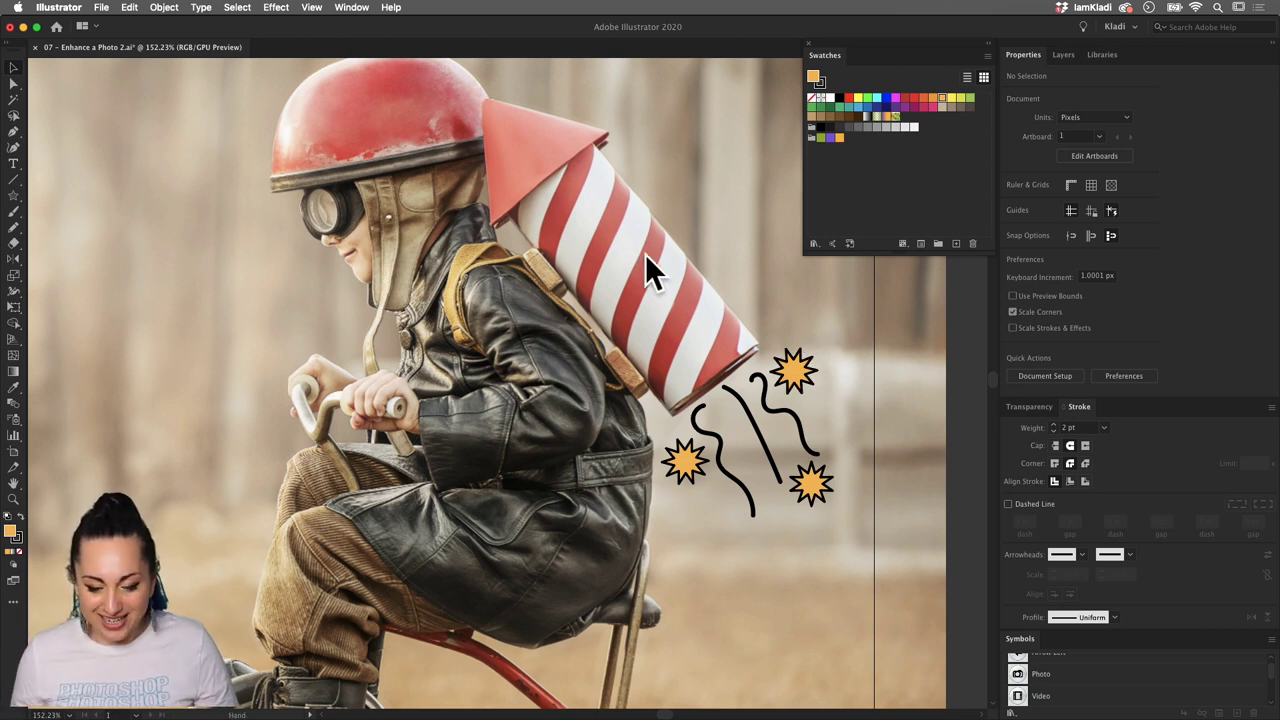
{"action": "left_click_drag", "start_coordinate": [651, 271], "coordinate": [738, 401]}
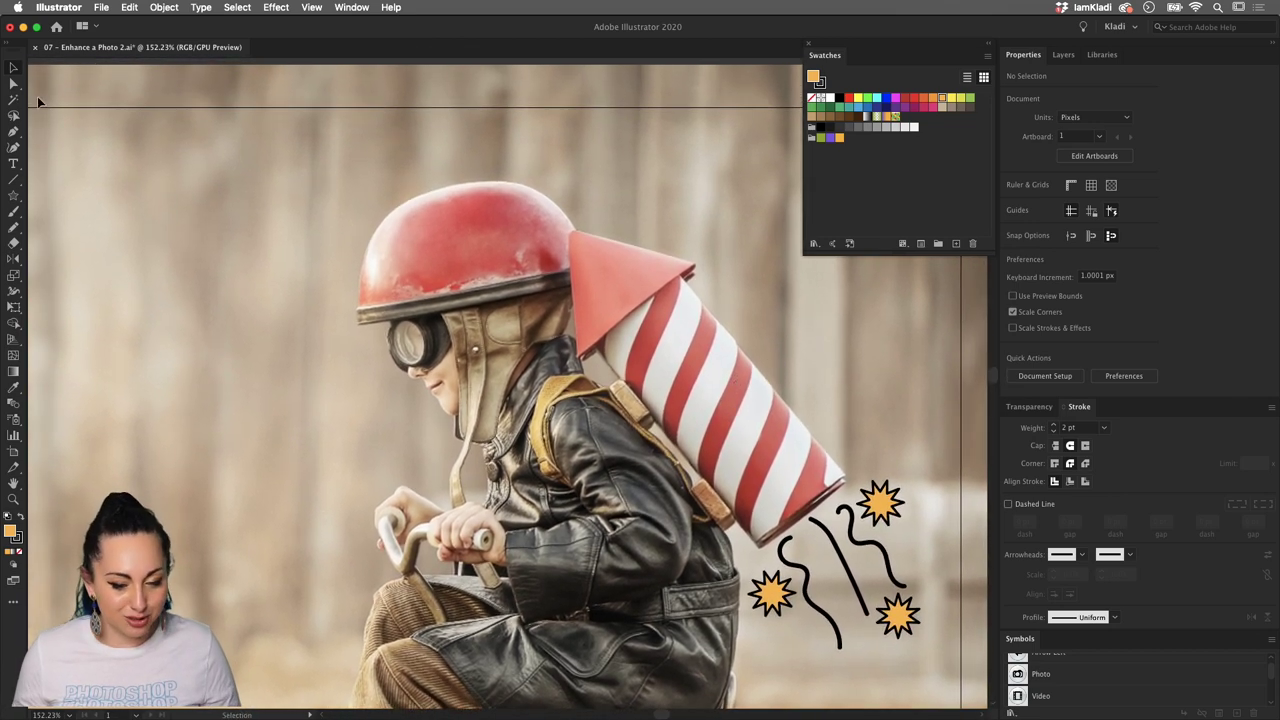
{"action": "left_click", "coordinate": [15, 196]}
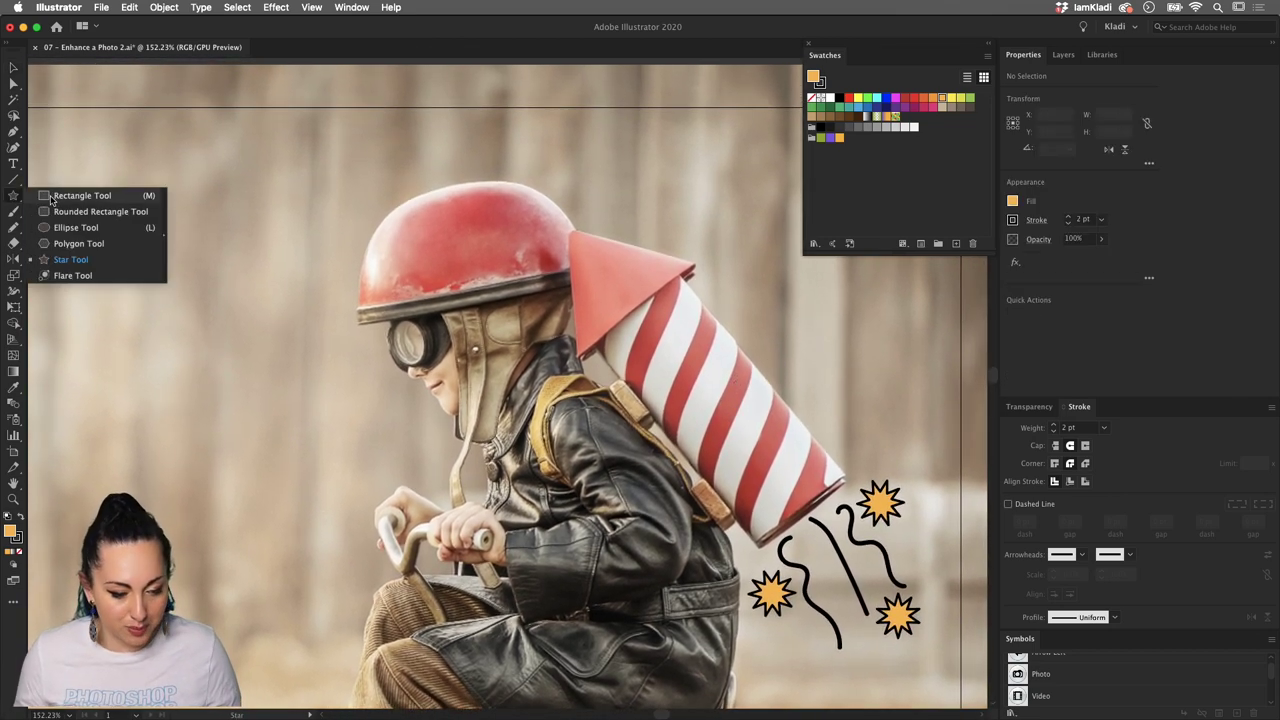
Draw a white-filled circle over the goggle lens, enlarging and positioning it to cover the lens
{"action": "left_click", "coordinate": [72, 227]}
{"action": "scroll", "coordinate": [444, 340], "scroll_direction": "up", "scroll_amount": 5}
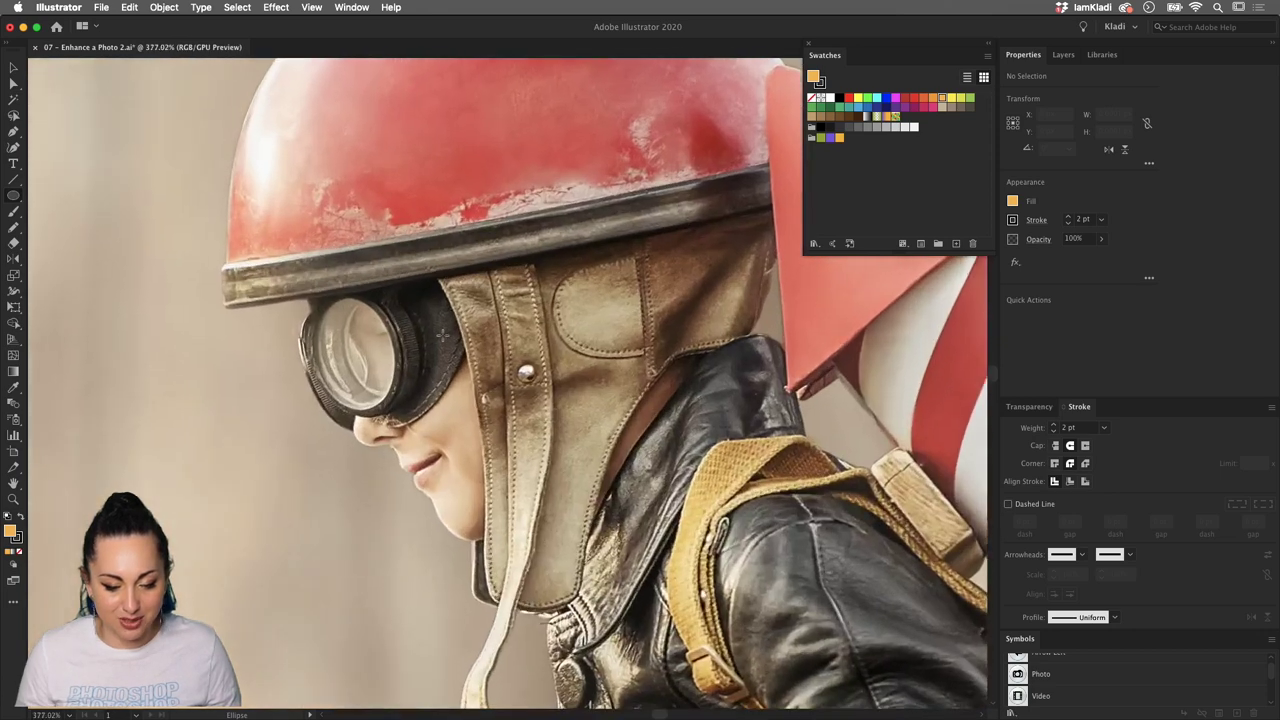
{"action": "left_click_drag", "start_coordinate": [257, 293], "coordinate": [401, 441]}
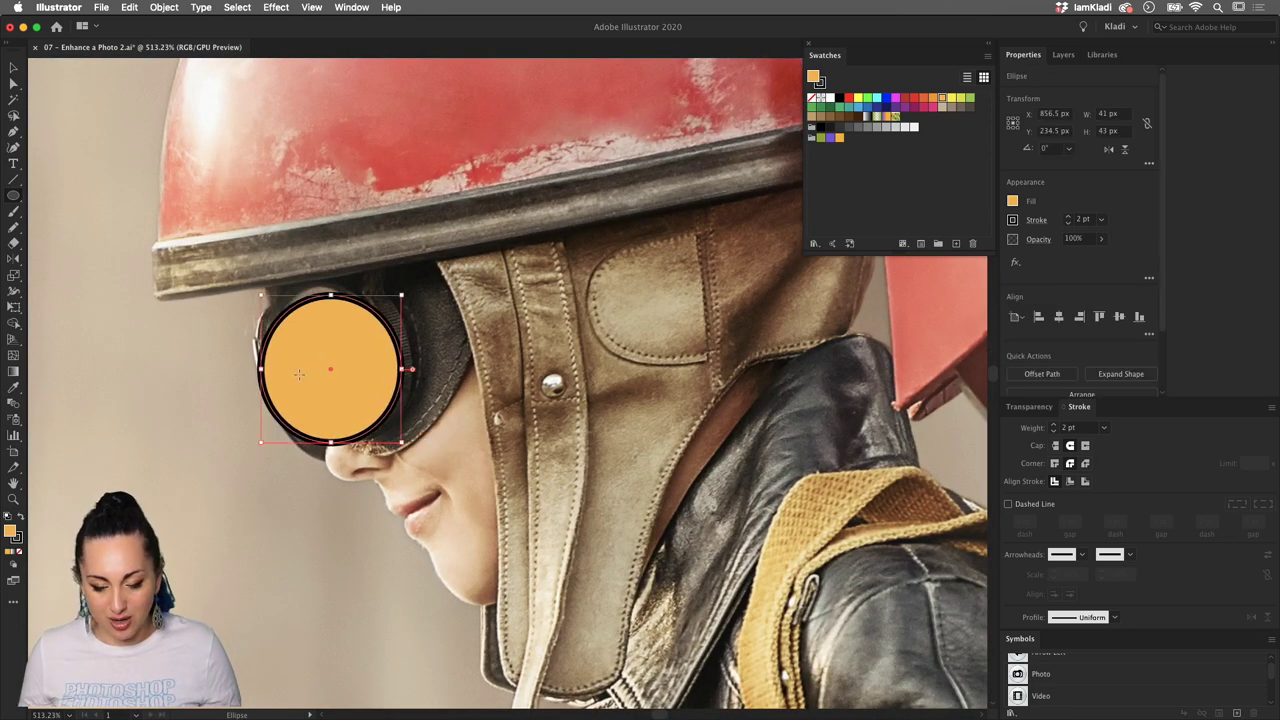
{"action": "left_click", "coordinate": [829, 97]}
{"action": "key", "text": "v"}
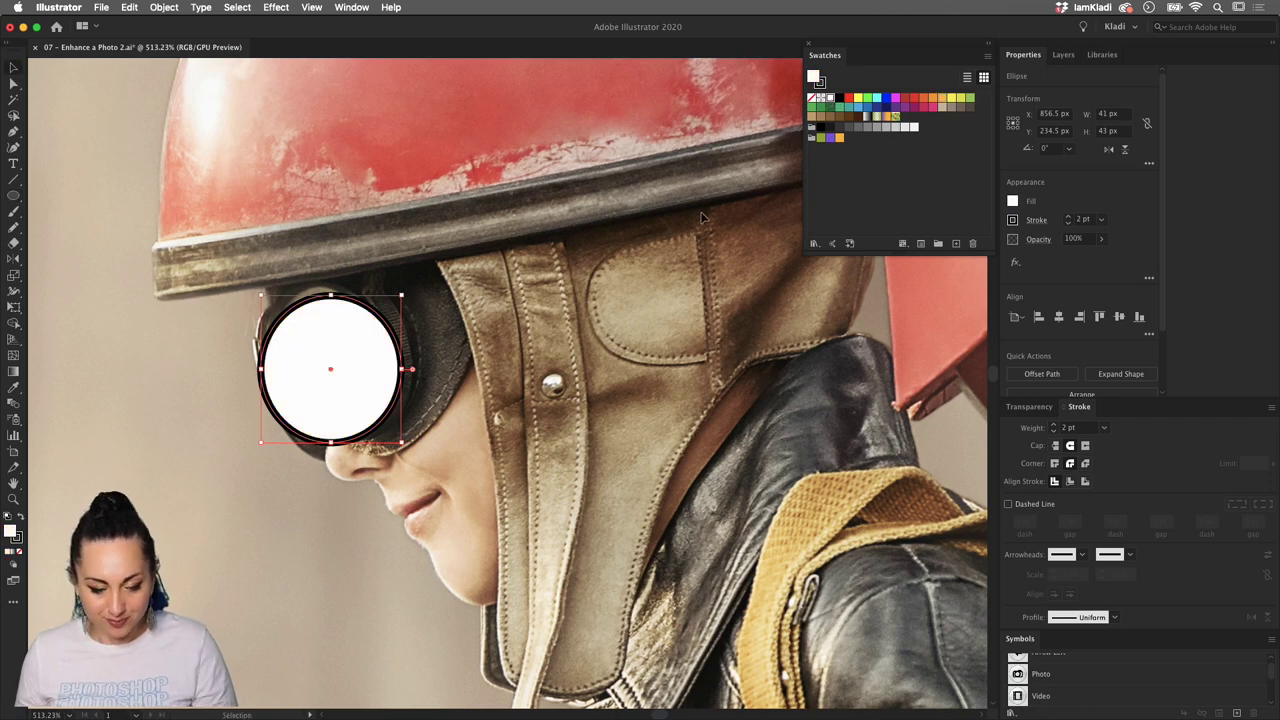
{"action": "left_click_drag", "start_coordinate": [390, 353], "coordinate": [386, 334]}
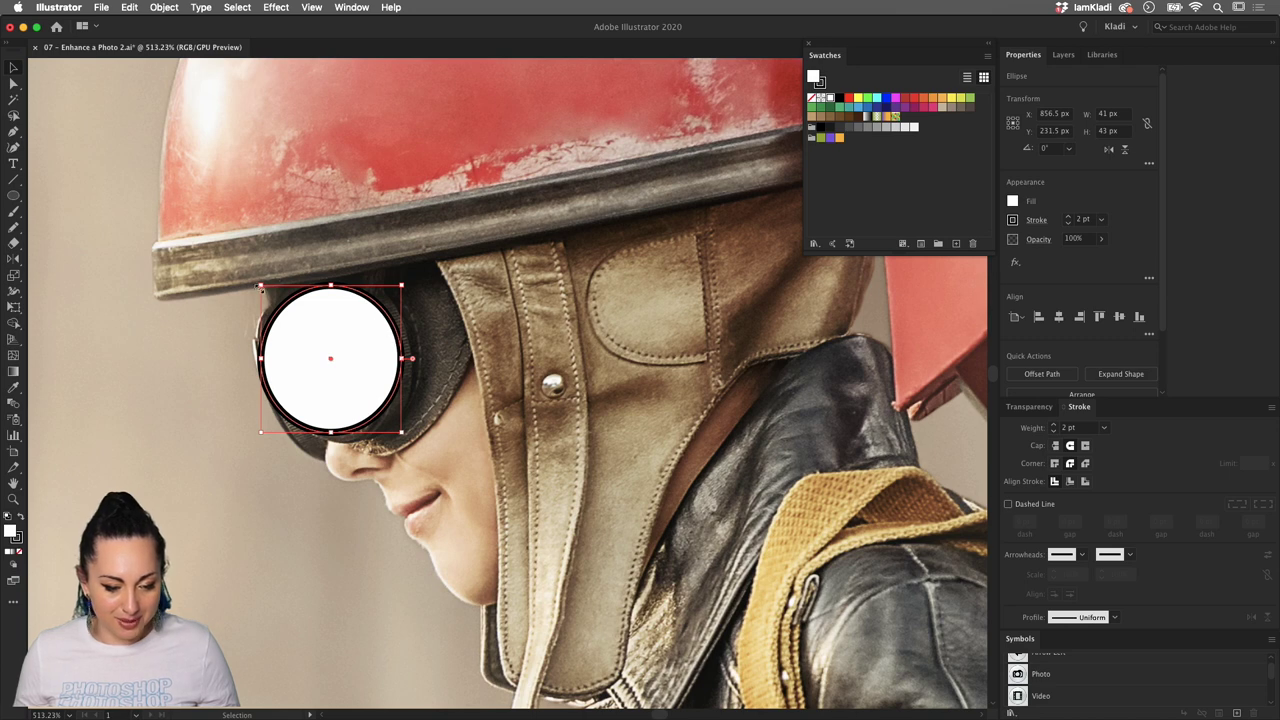
{"action": "left_click_drag", "start_coordinate": [261, 285], "coordinate": [240, 263]}
{"action": "left_click_drag", "start_coordinate": [311, 293], "coordinate": [314, 320]}
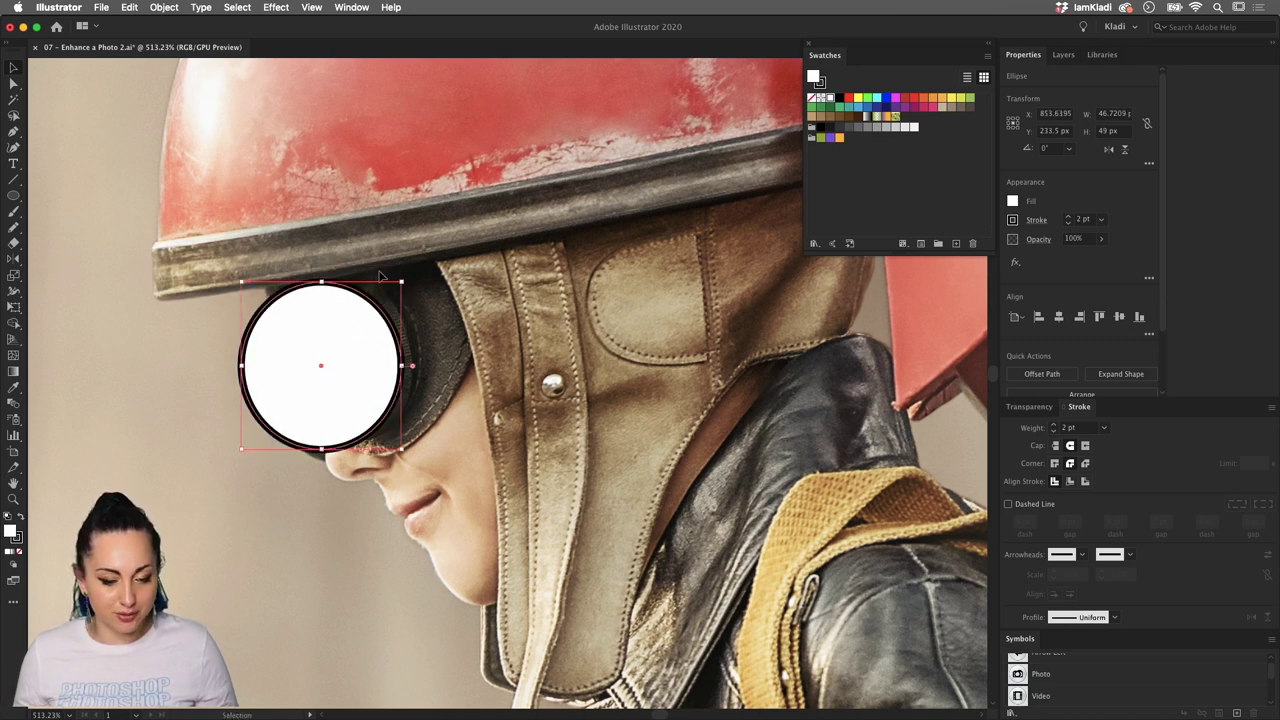
Trace the goggle frame with the Pencil, send it behind the lens, and fill it dark brown
{"action": "left_click", "coordinate": [15, 229]}
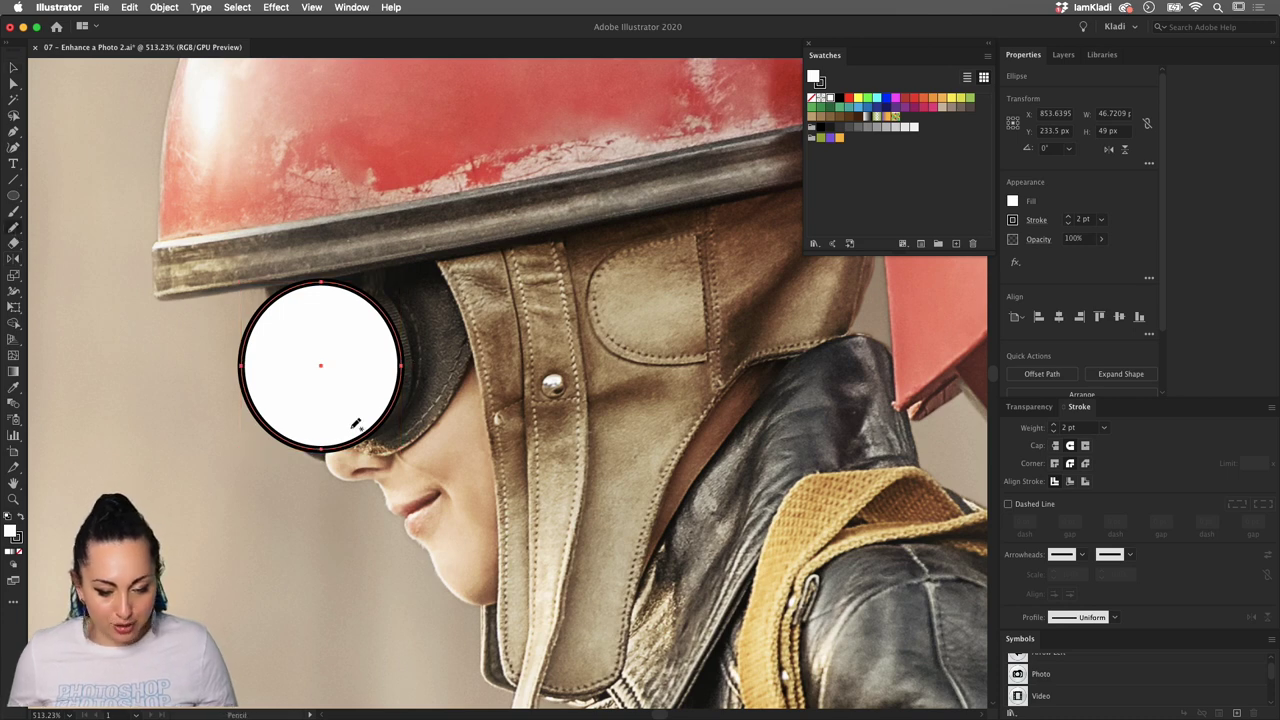
{"action": "mouse_move", "coordinate": [352, 420]}
{"action": "left_mouse_down"}
{"action": "mouse_move", "coordinate": [374, 454]}
{"action": "mouse_move", "coordinate": [420, 440]}
{"action": "mouse_move", "coordinate": [468, 363]}
{"action": "mouse_move", "coordinate": [463, 309]}
{"action": "mouse_move", "coordinate": [416, 254]}
{"action": "mouse_move", "coordinate": [265, 278]}
{"action": "mouse_move", "coordinate": [288, 345]}
{"action": "mouse_move", "coordinate": [351, 424]}
{"action": "left_mouse_up"}
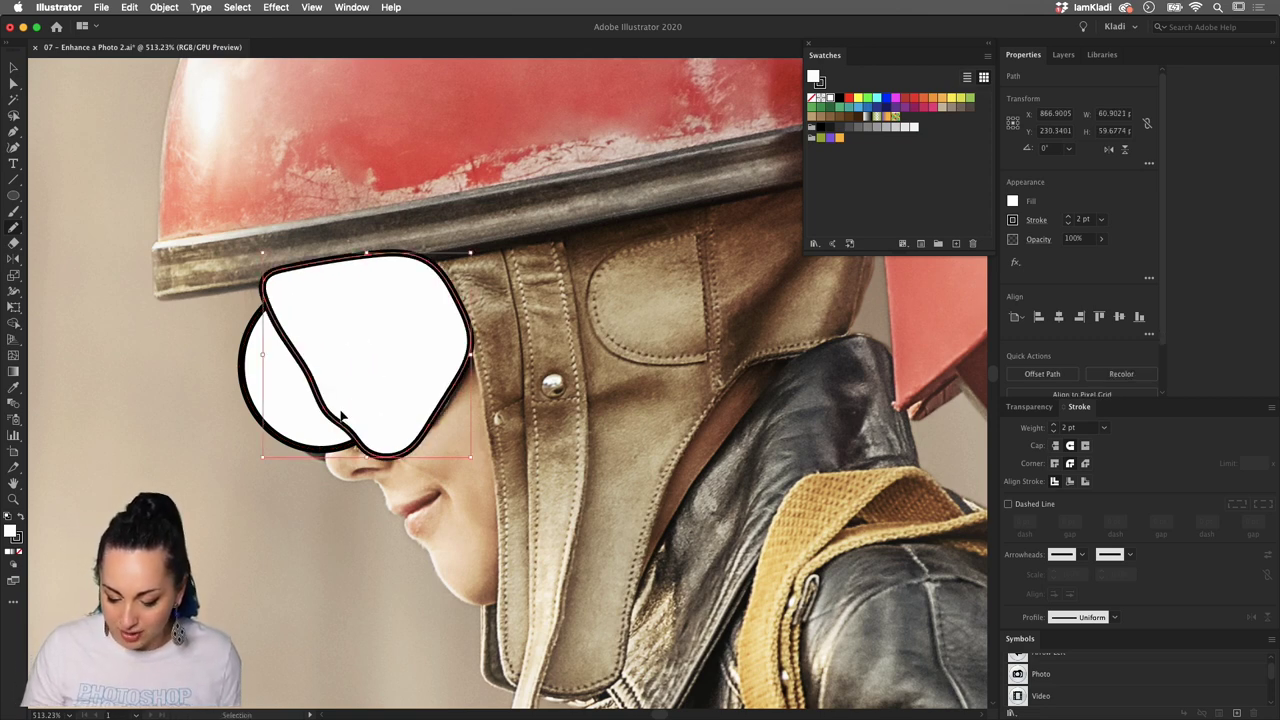
{"action": "key", "text": "super+bracketleft"}
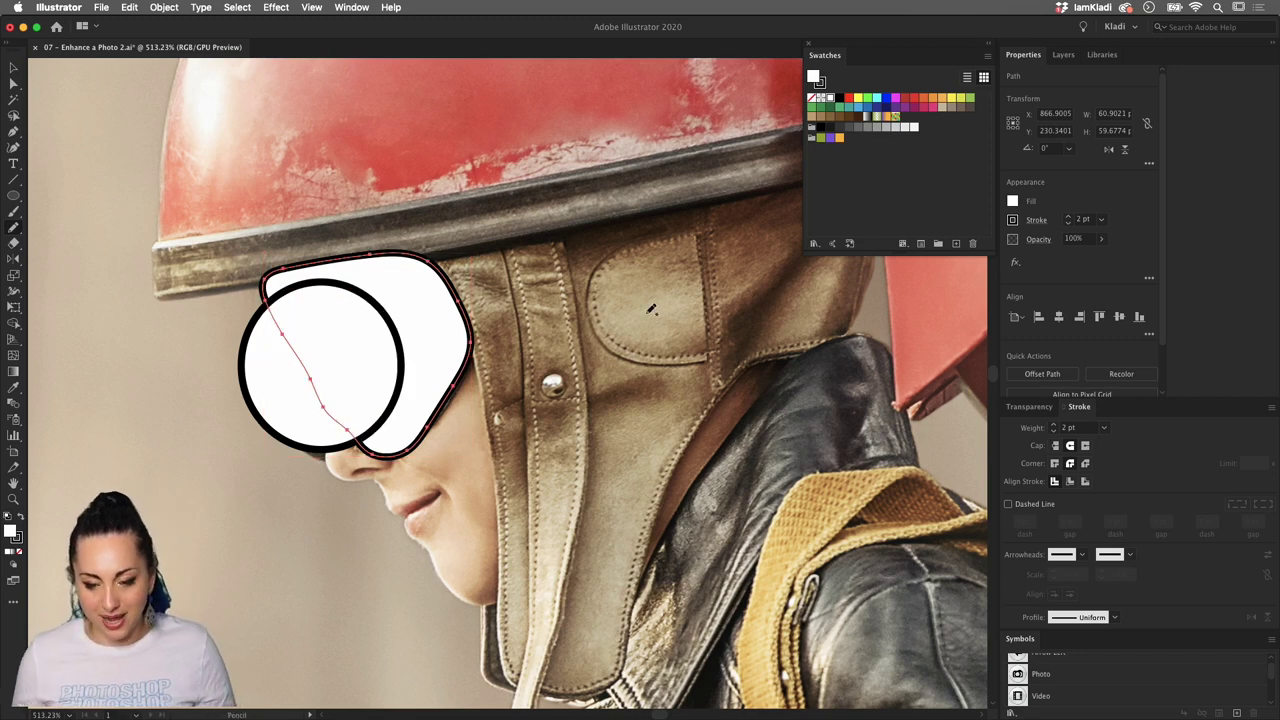
{"action": "left_click", "coordinate": [826, 118]}
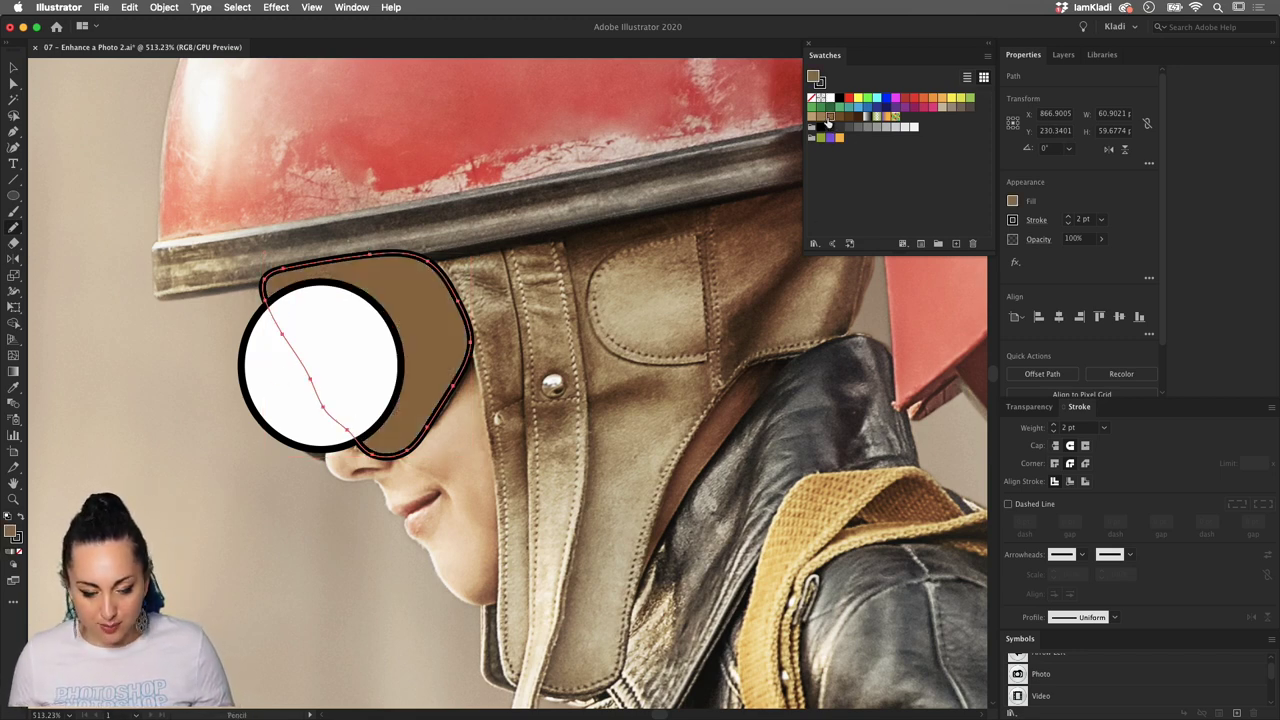
{"action": "left_click", "coordinate": [848, 117]}
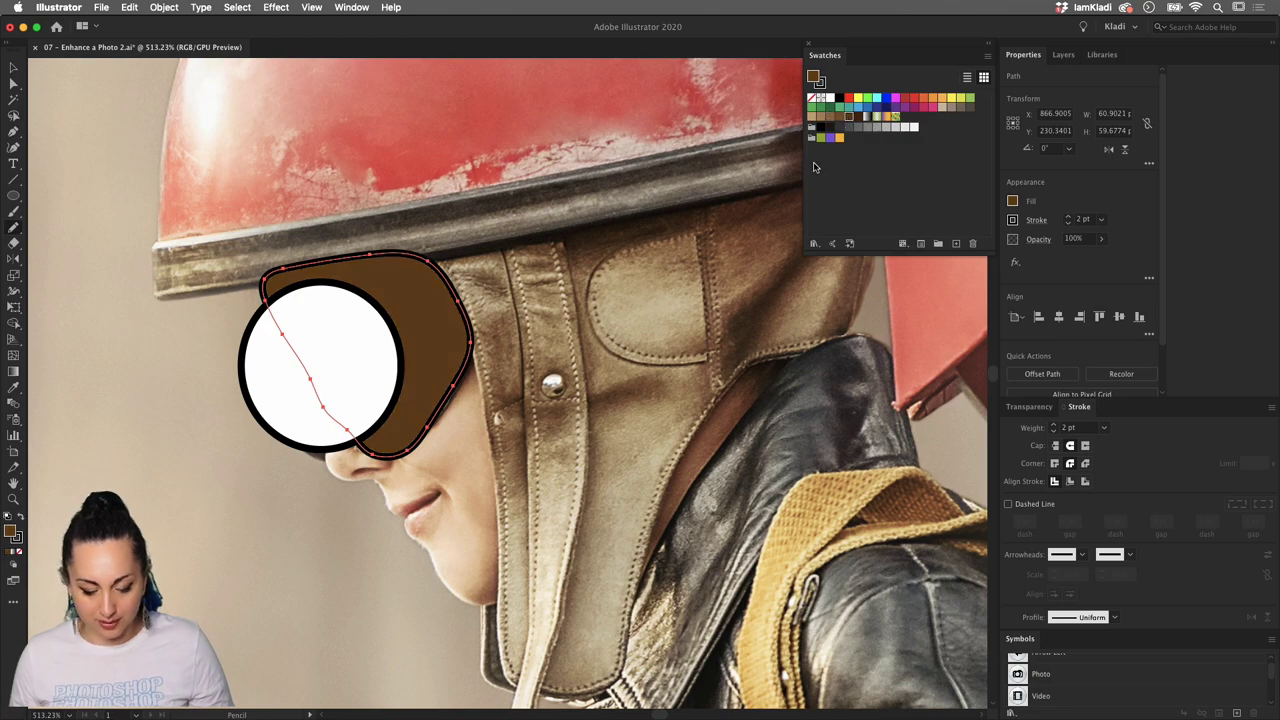
{"action": "key", "text": "v"}
{"action": "left_click", "coordinate": [617, 333]}
{"action": "scroll", "coordinate": [616, 328], "scroll_direction": "down", "scroll_amount": 10}
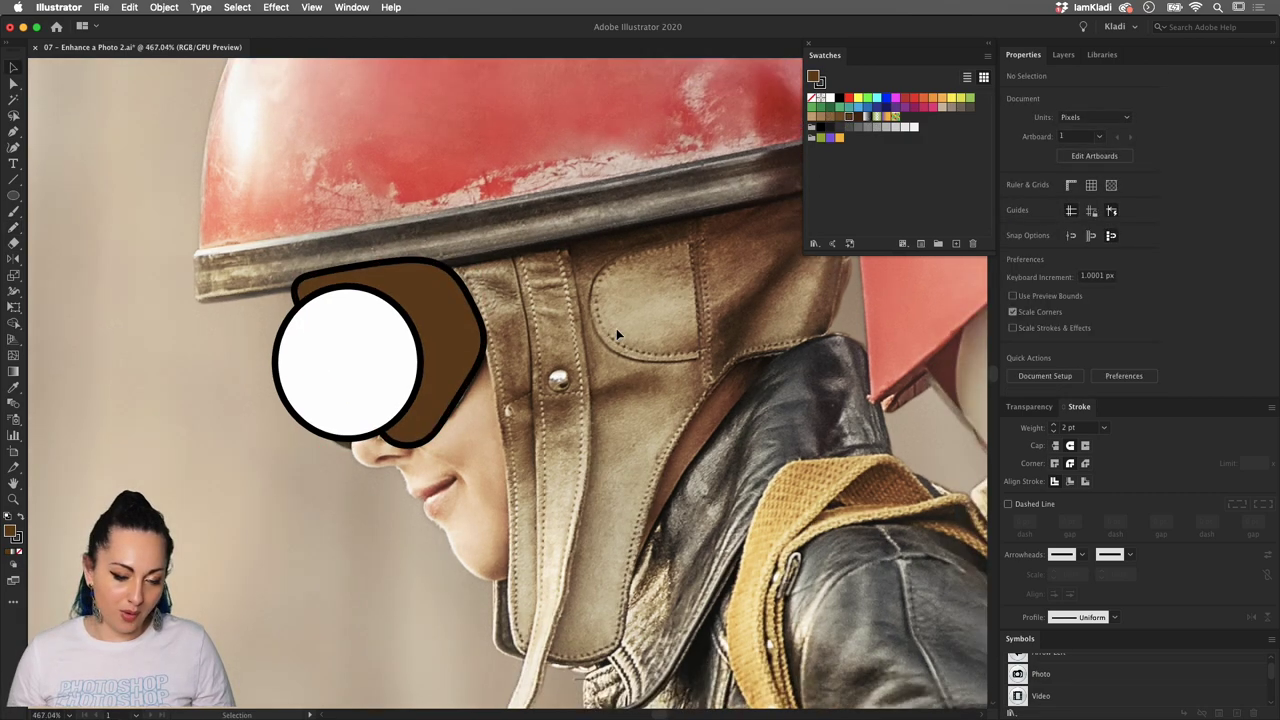
{"action": "scroll", "coordinate": [614, 335], "scroll_direction": "right", "scroll_amount": 3}
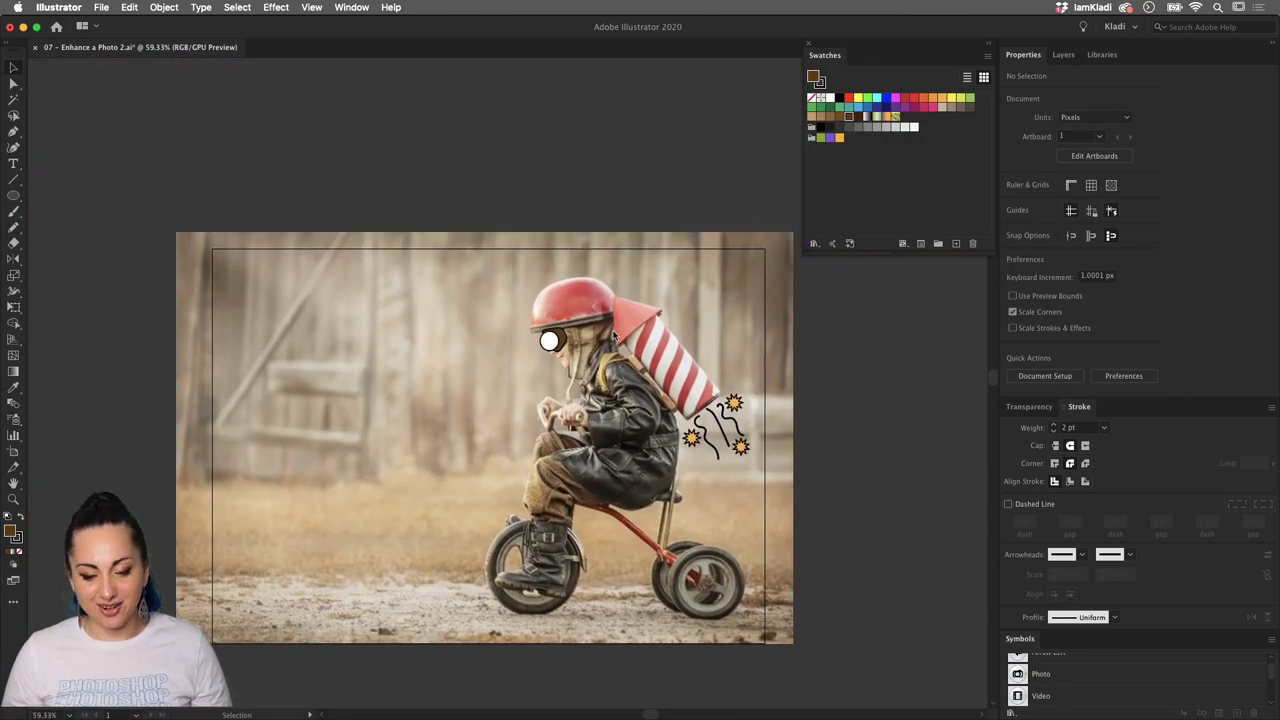
{"action": "scroll", "coordinate": [614, 336], "scroll_direction": "up", "scroll_amount": 4}
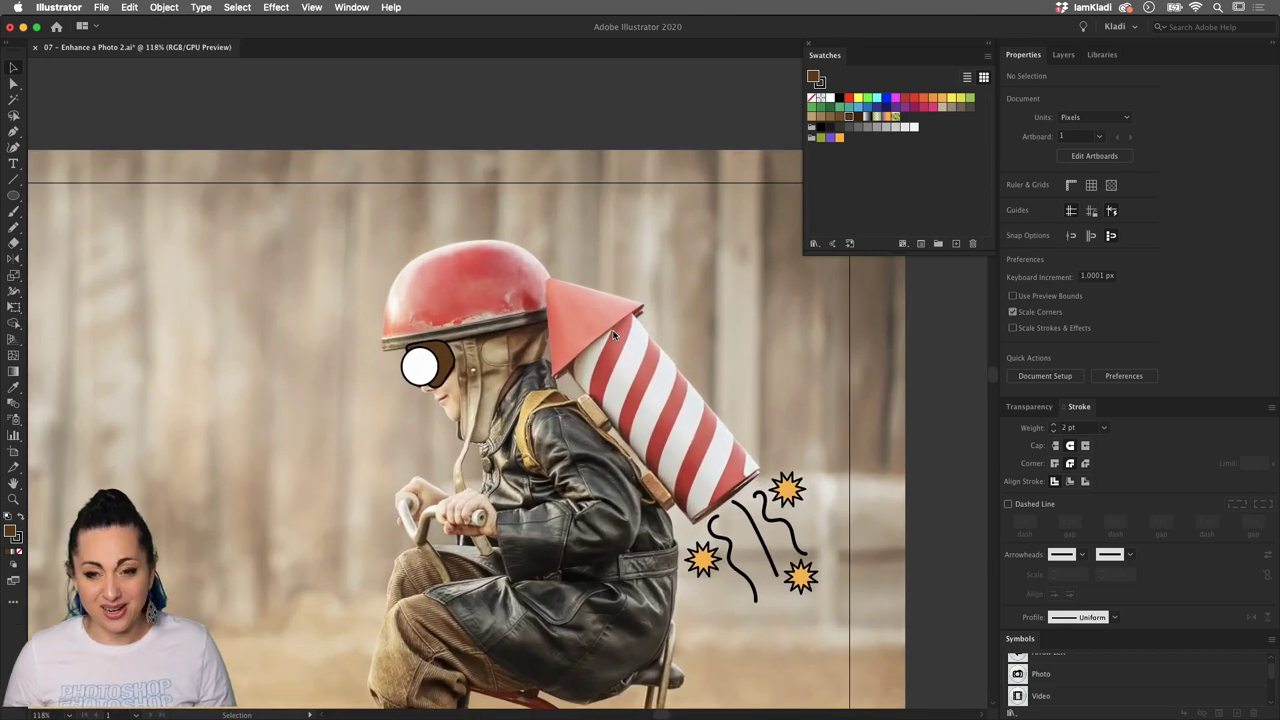
{"action": "scroll", "coordinate": [614, 336], "scroll_direction": "up", "scroll_amount": 3}
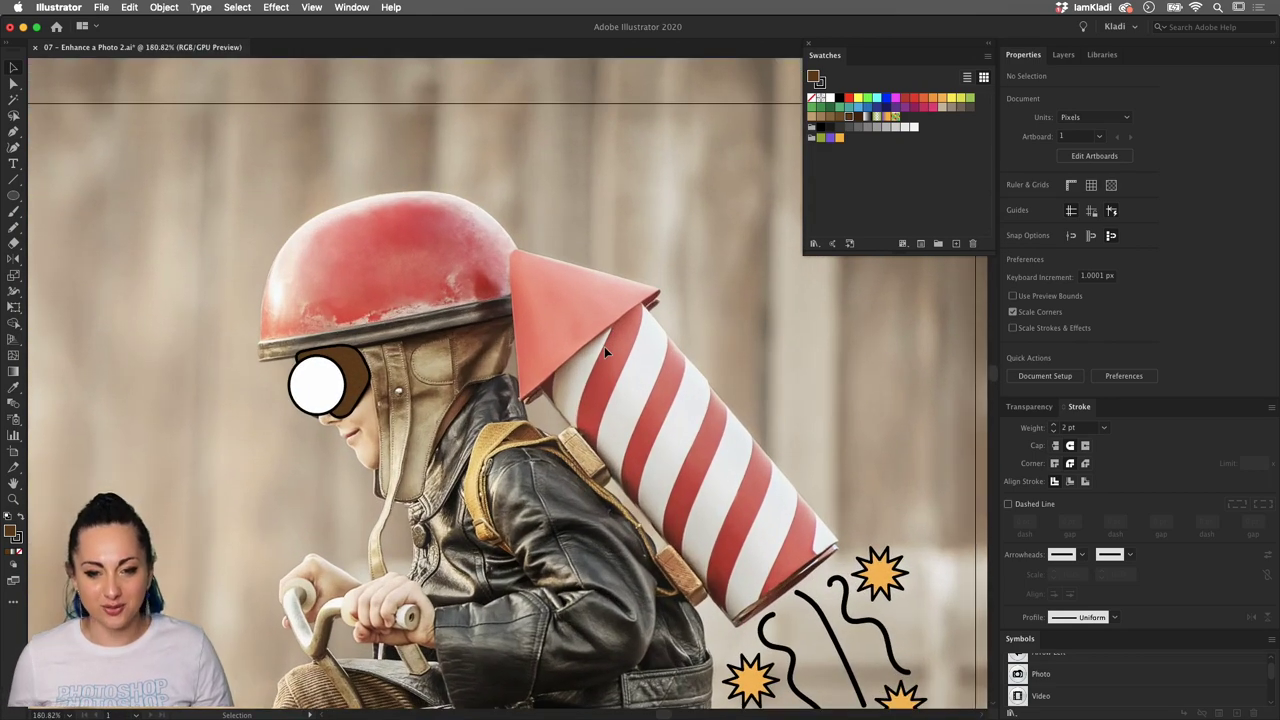
{"action": "left_click_drag", "start_coordinate": [565, 303], "coordinate": [566, 272]}
{"action": "scroll", "coordinate": [566, 272], "scroll_direction": "down", "scroll_amount": 5}
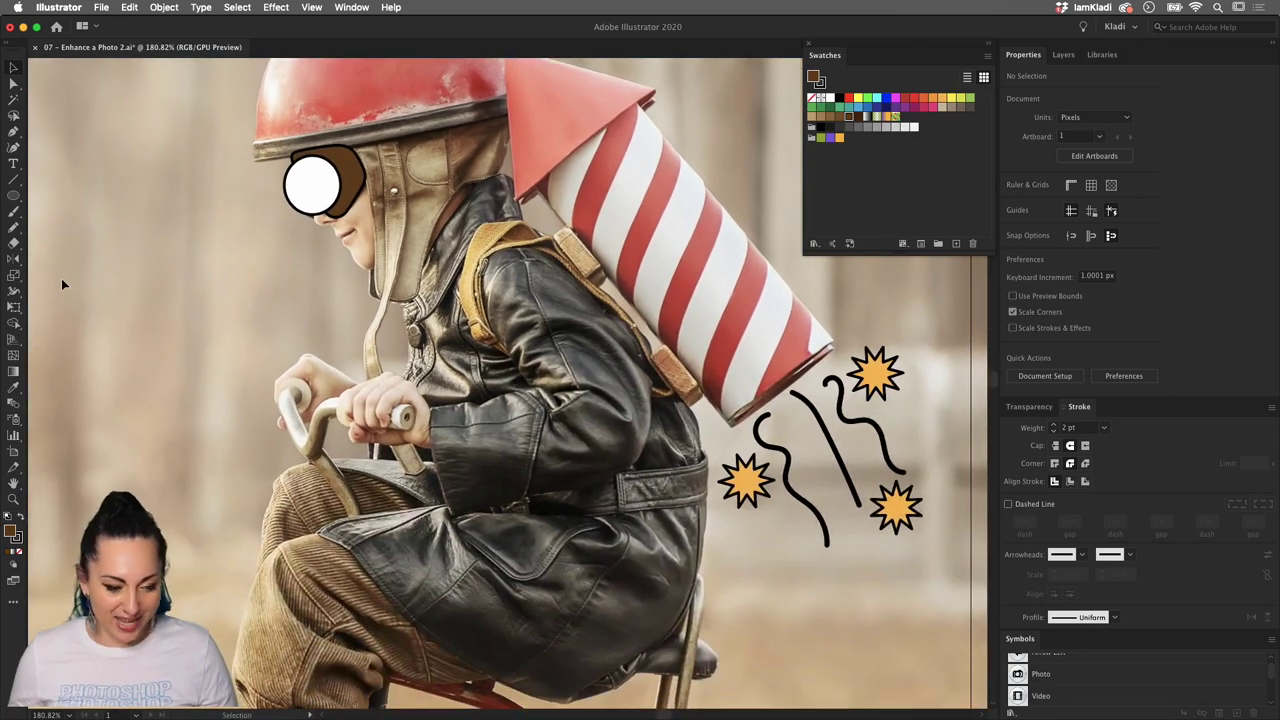
{"action": "left_click", "coordinate": [13, 131]}
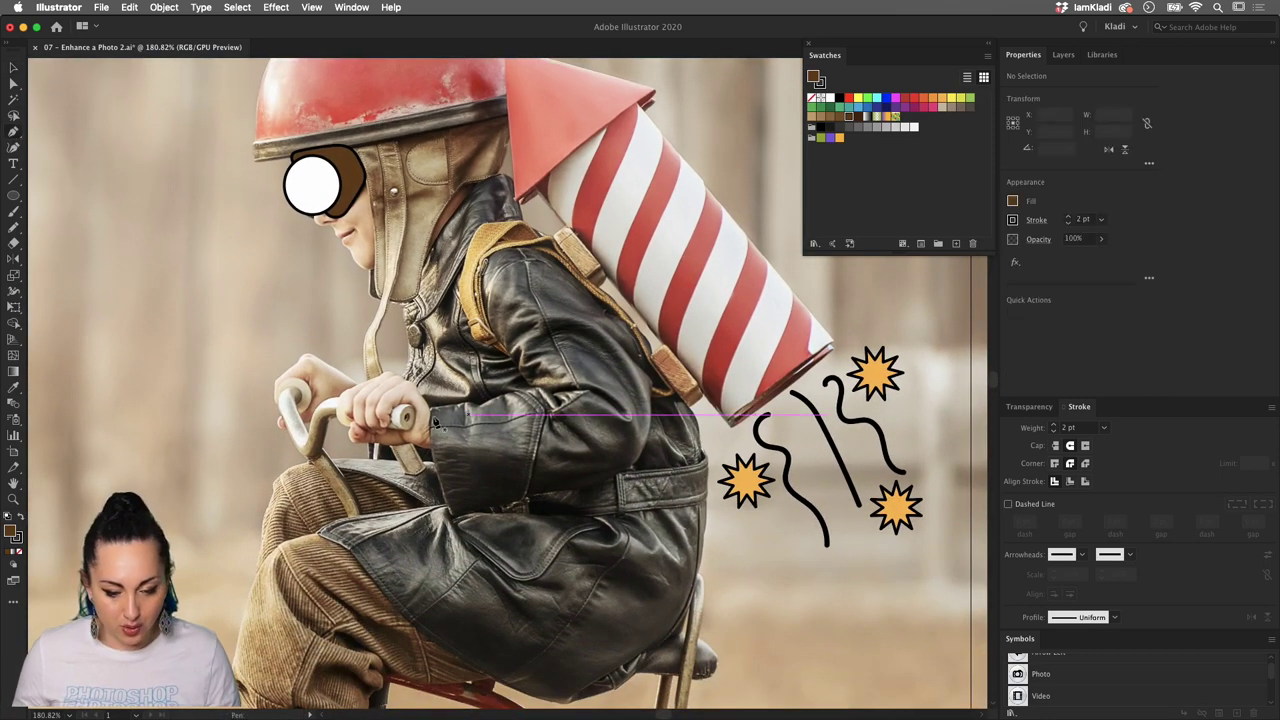
Draw the grip shape over the handlebar end with the Pen tool
{"action": "mouse_move", "coordinate": [406, 412]}
{"action": "left_mouse_down"}
{"action": "mouse_move", "coordinate": [409, 436]}
{"action": "mouse_move", "coordinate": [408, 412]}
{"action": "left_mouse_up"}
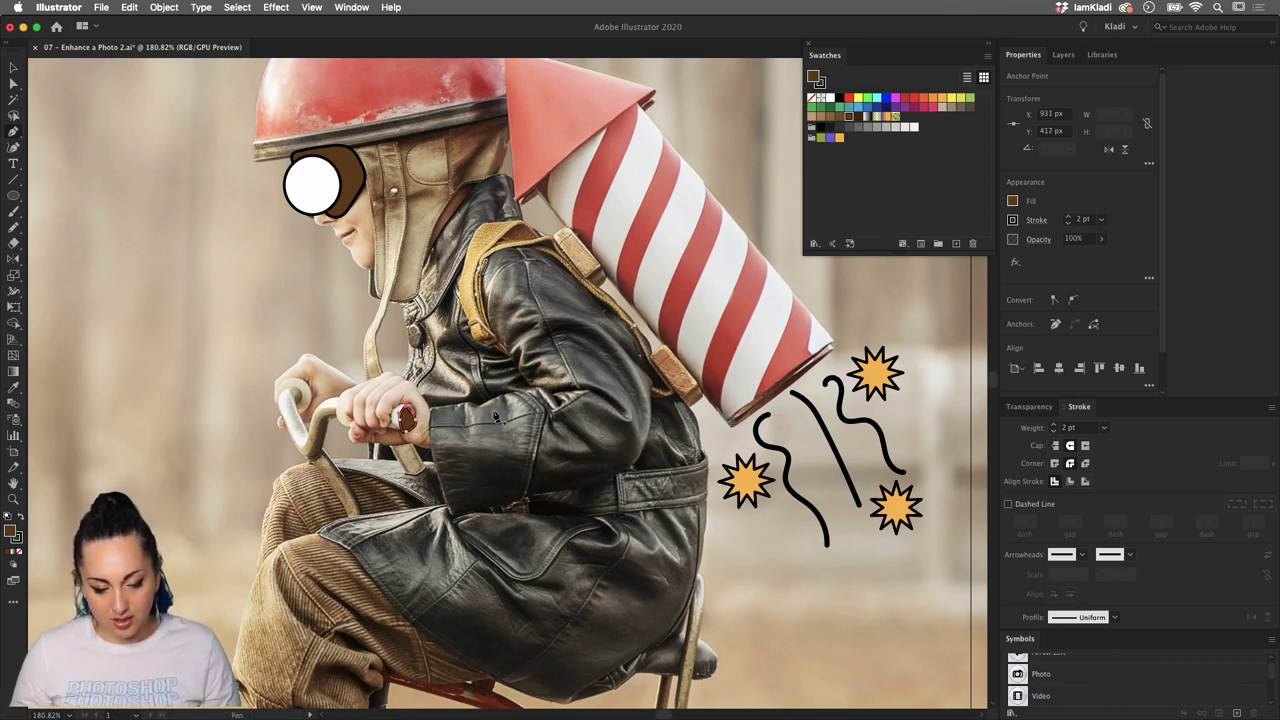
{"action": "scroll", "coordinate": [495, 418], "scroll_direction": "up", "scroll_amount": 5}
{"action": "key", "text": "a"}
{"action": "scroll", "coordinate": [187, 401], "scroll_direction": "up", "scroll_amount": 2}
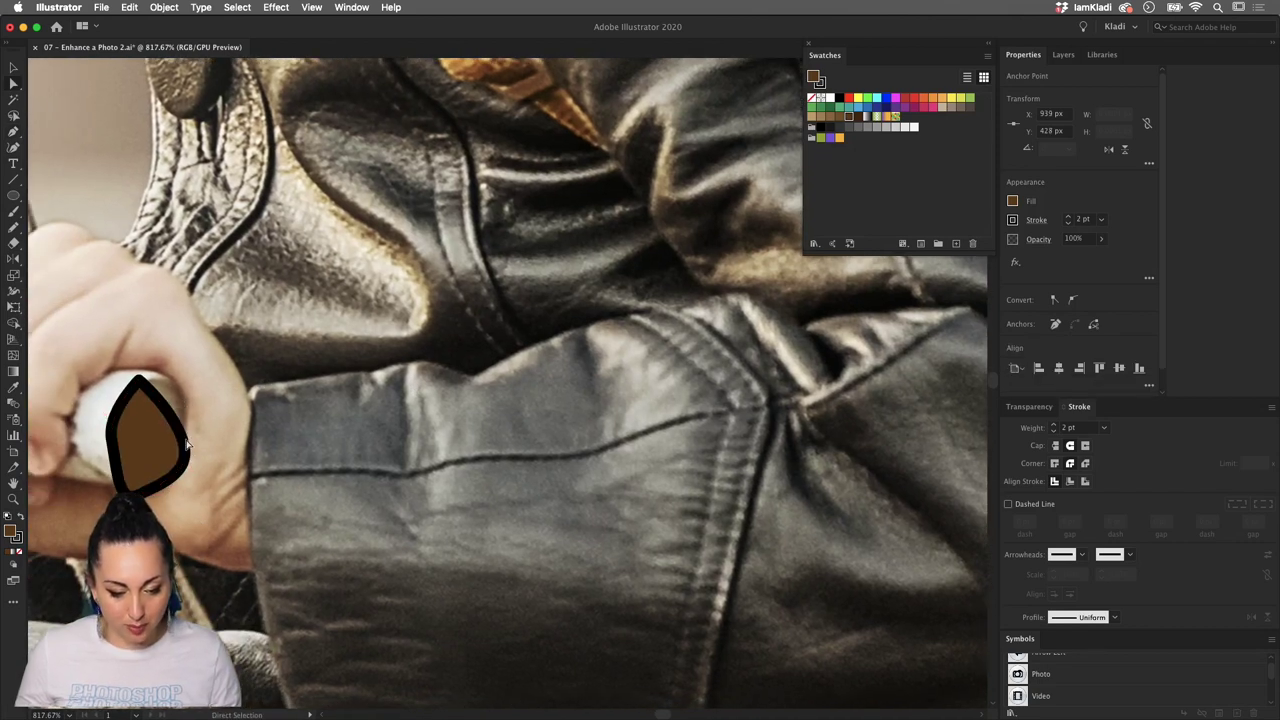
Drag the grip's top, left and bottom anchors and handles into a smooth rounded shape
{"action": "left_click", "coordinate": [190, 455]}
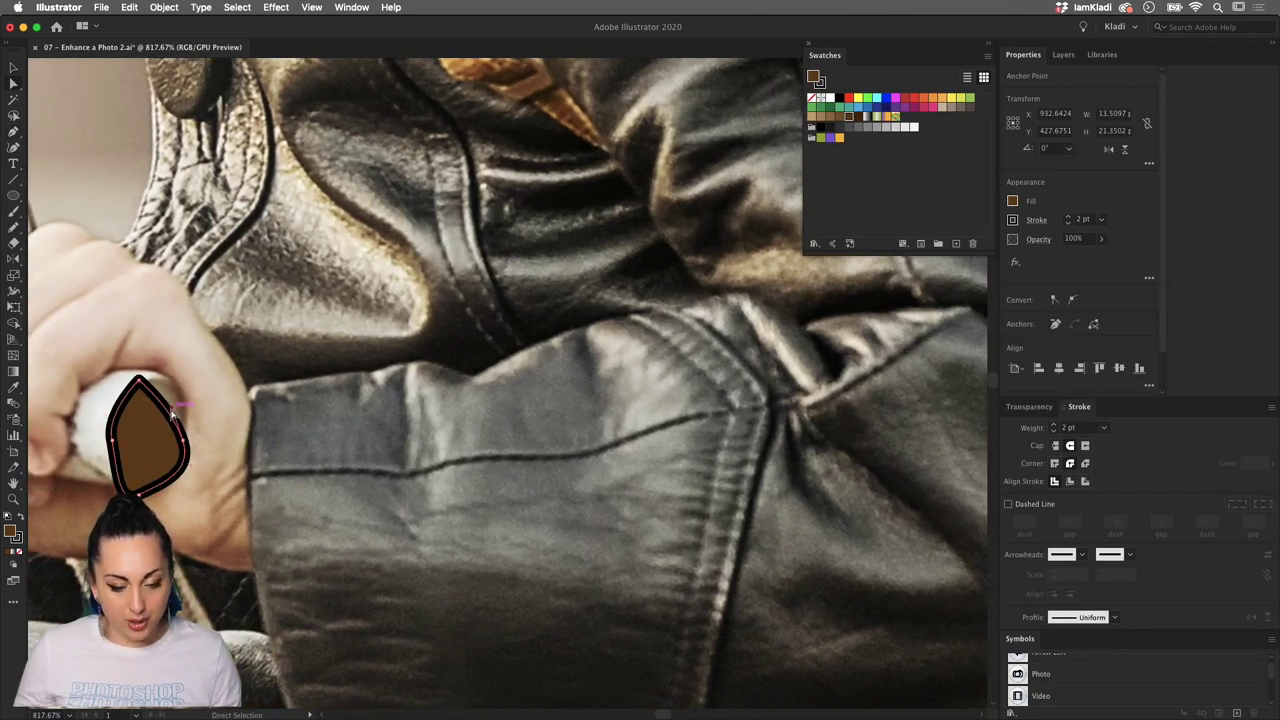
{"action": "left_click", "coordinate": [181, 400]}
{"action": "left_click_drag", "start_coordinate": [181, 400], "coordinate": [191, 371]}
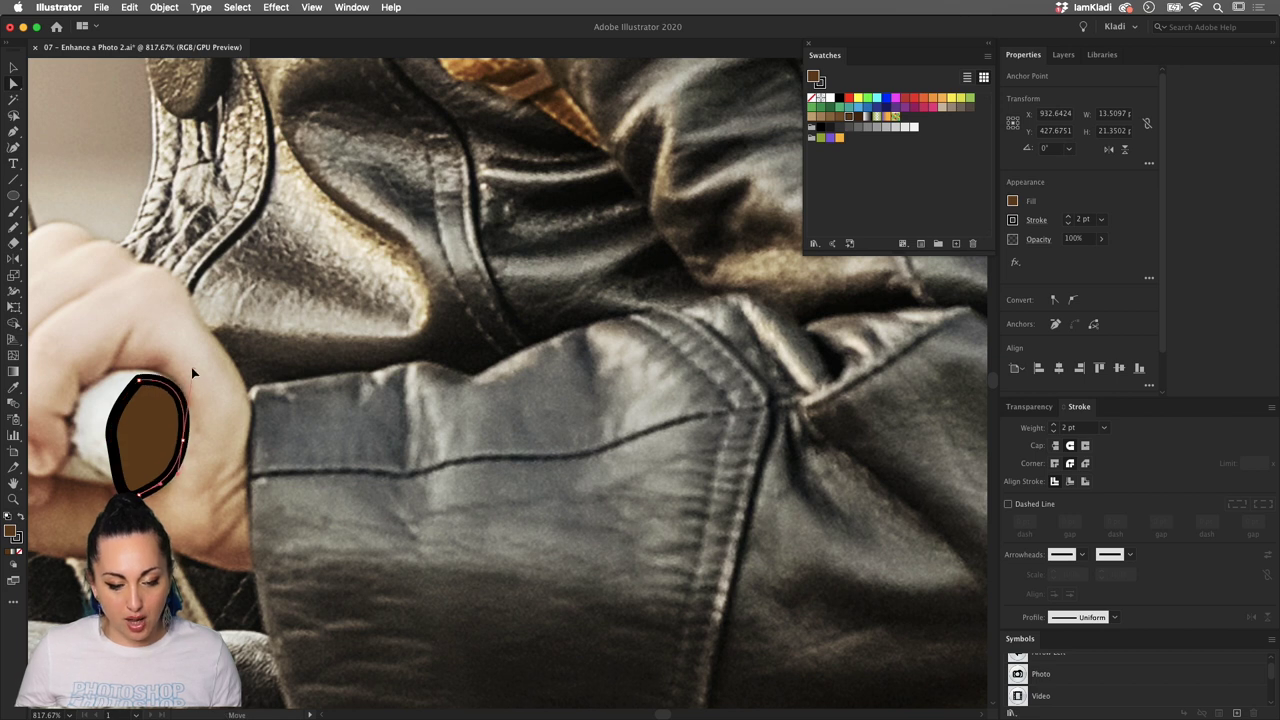
{"action": "left_click", "coordinate": [112, 438]}
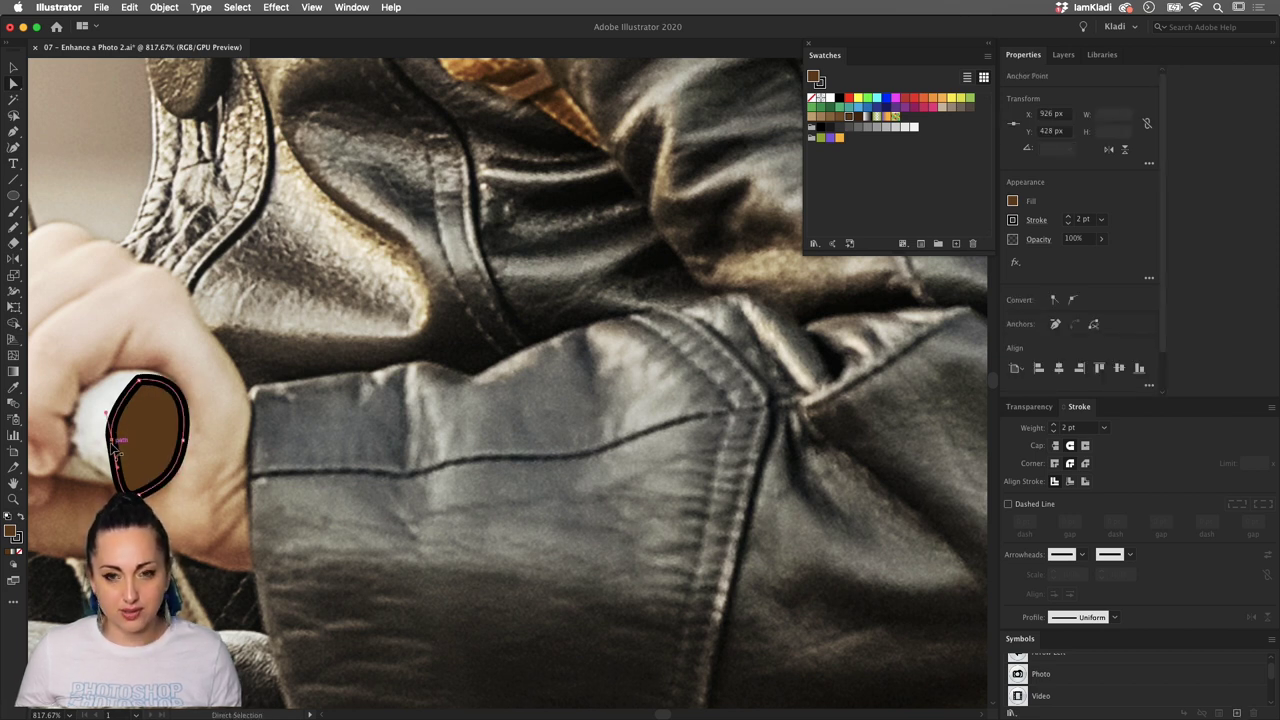
{"action": "left_click_drag", "start_coordinate": [112, 440], "coordinate": [112, 441]}
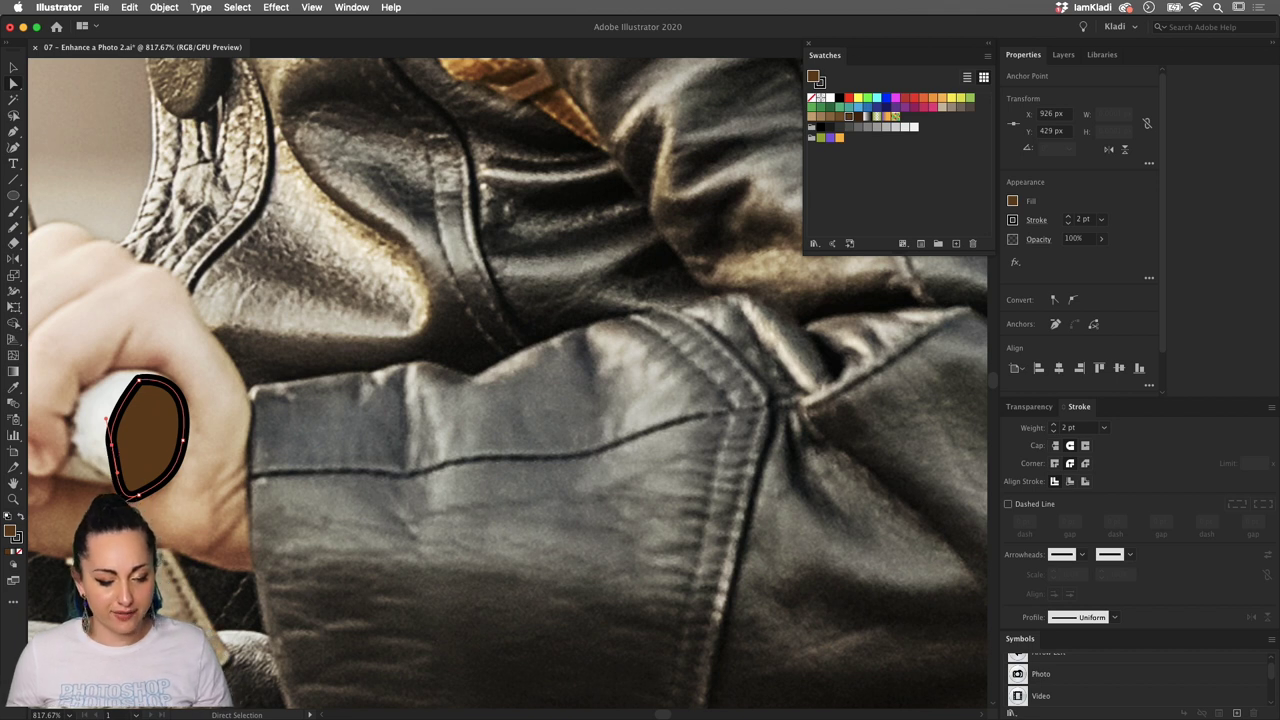
{"action": "left_click_drag", "start_coordinate": [142, 500], "coordinate": [151, 487]}
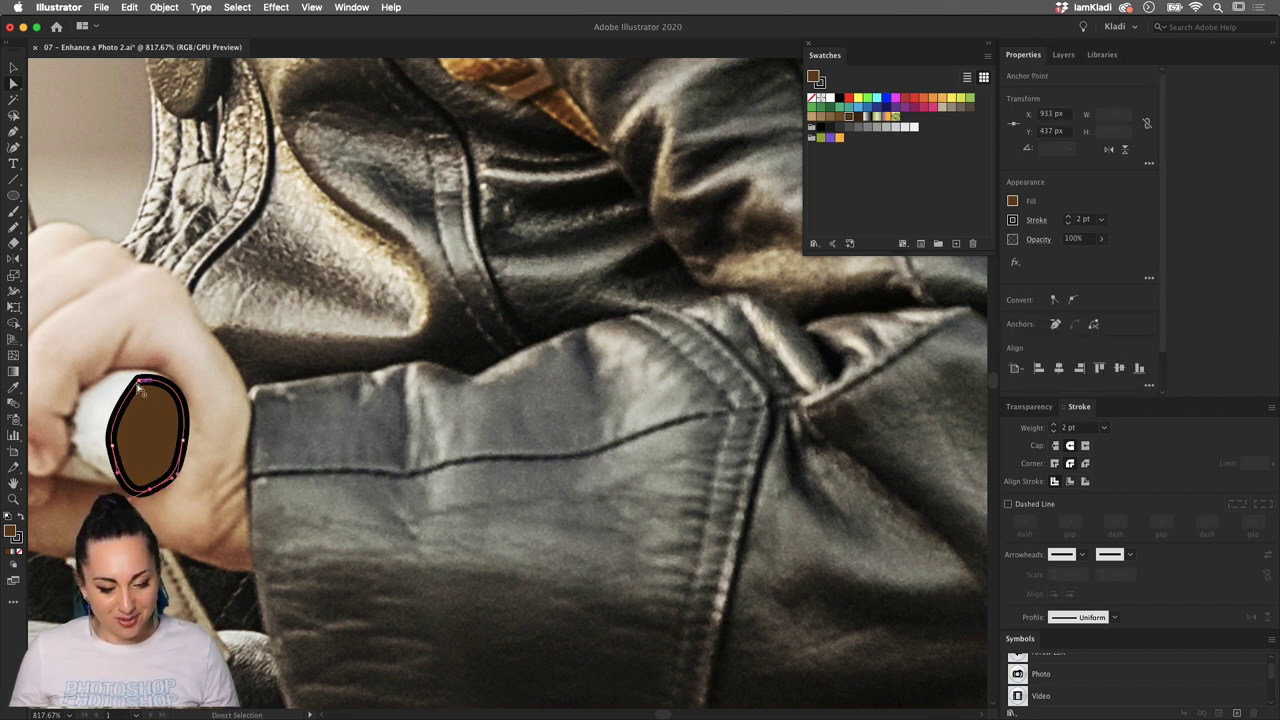
{"action": "left_click_drag", "start_coordinate": [140, 386], "coordinate": [140, 388]}
{"action": "key", "text": "shift+super+a"}
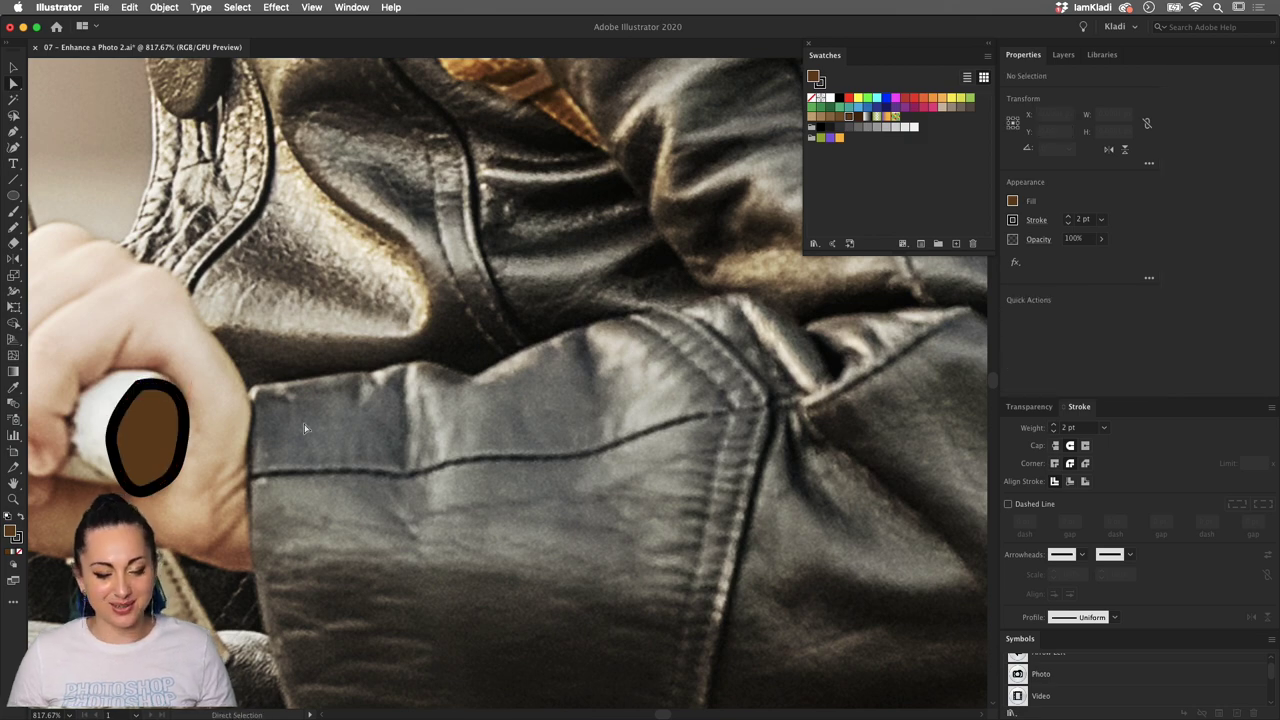
{"action": "scroll", "coordinate": [305, 428], "scroll_direction": "down", "scroll_amount": 10}
{"action": "scroll", "coordinate": [305, 428], "scroll_direction": "down", "scroll_amount": 1}
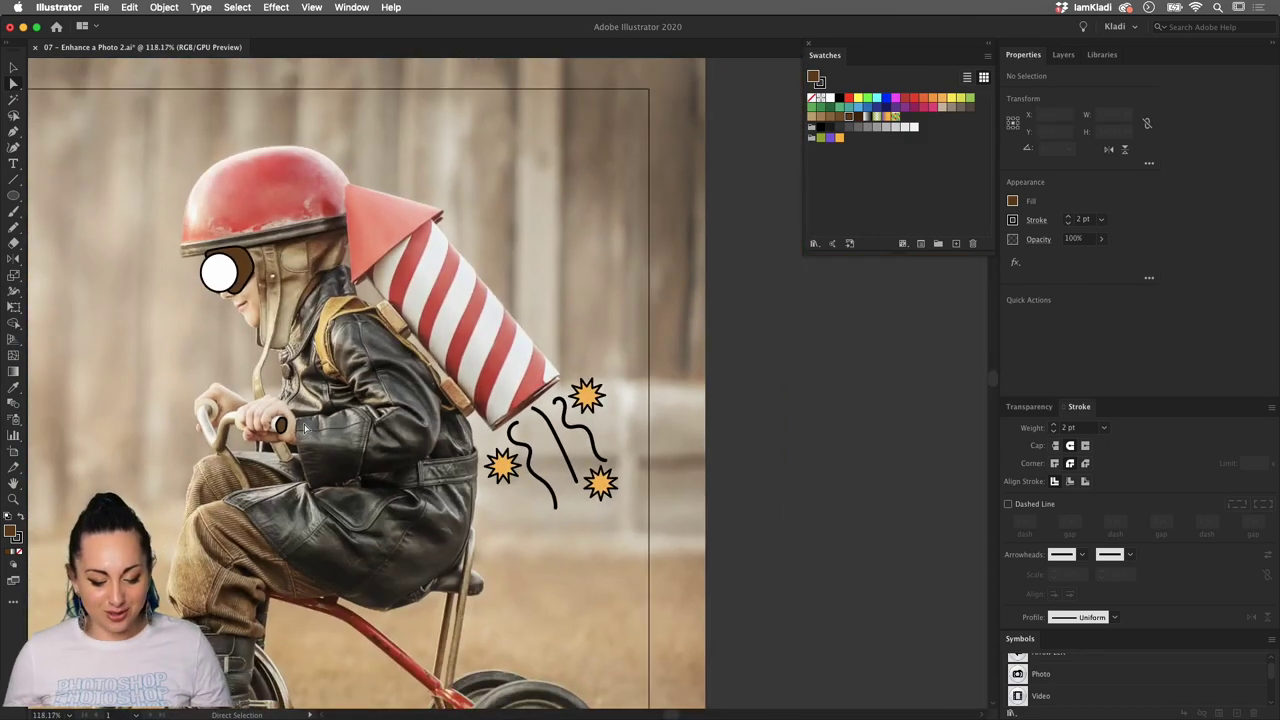
Select the handlebar grip and change its fill from purple to red, then deselect
{"action": "left_click", "coordinate": [282, 426]}
{"action": "key", "text": "v"}
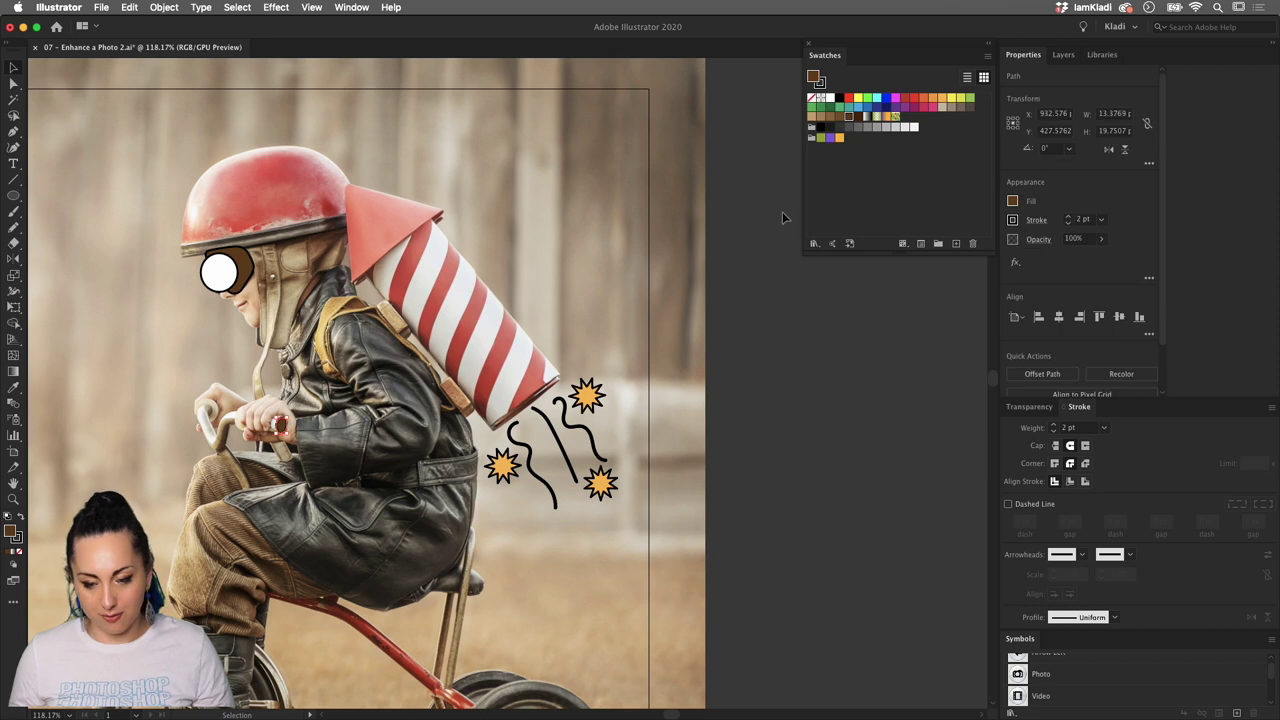
{"action": "left_click", "coordinate": [830, 138]}
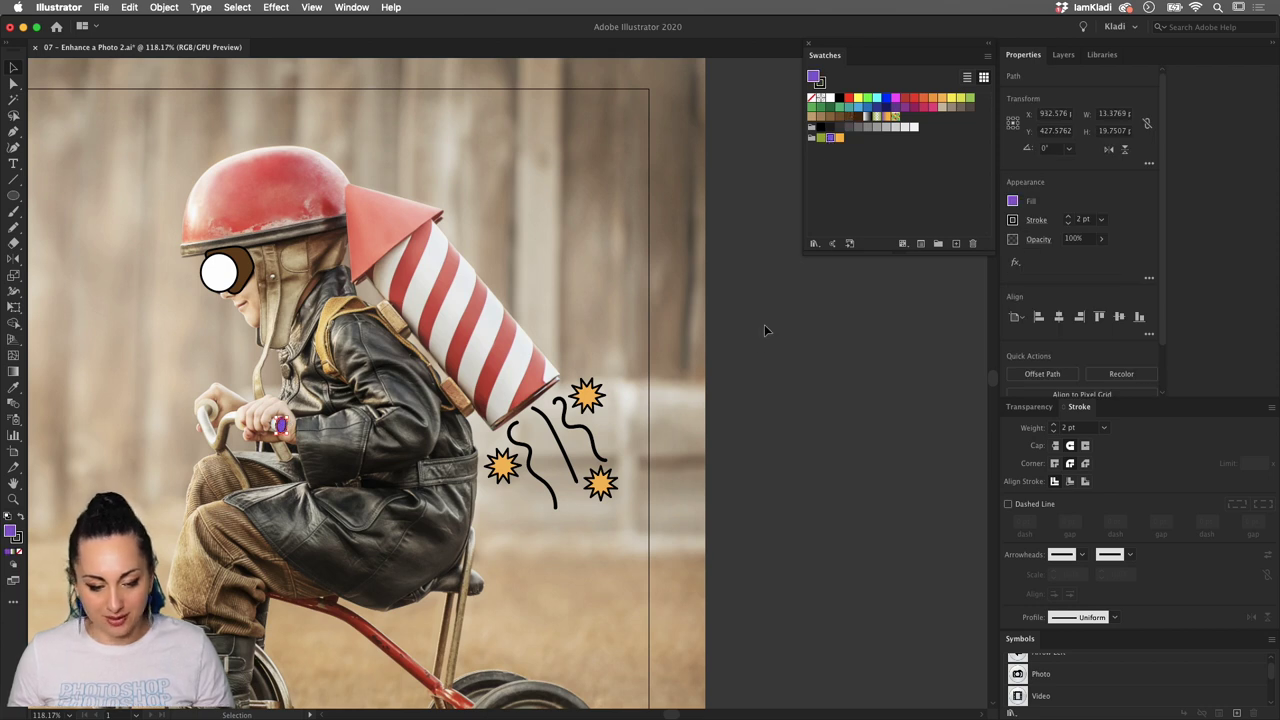
{"action": "left_click", "coordinate": [913, 97]}
{"action": "left_click", "coordinate": [847, 310]}
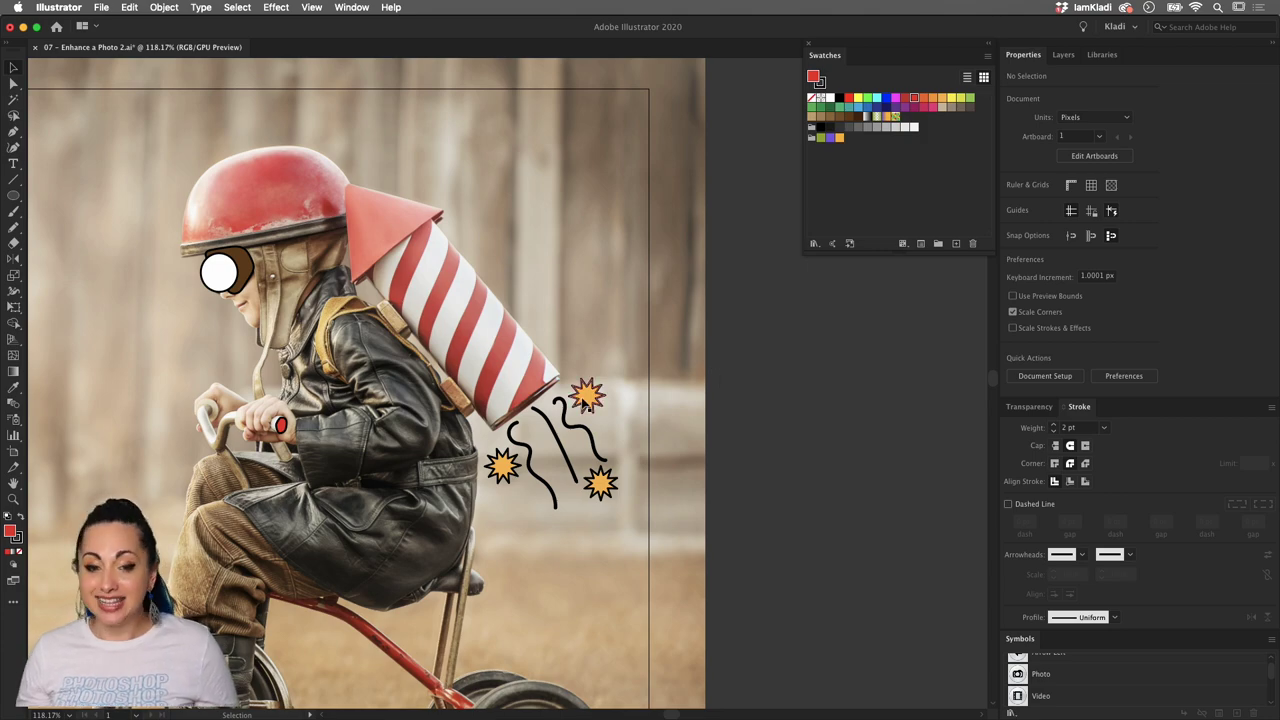
{"action": "left_click_drag", "start_coordinate": [585, 401], "coordinate": [580, 404]}
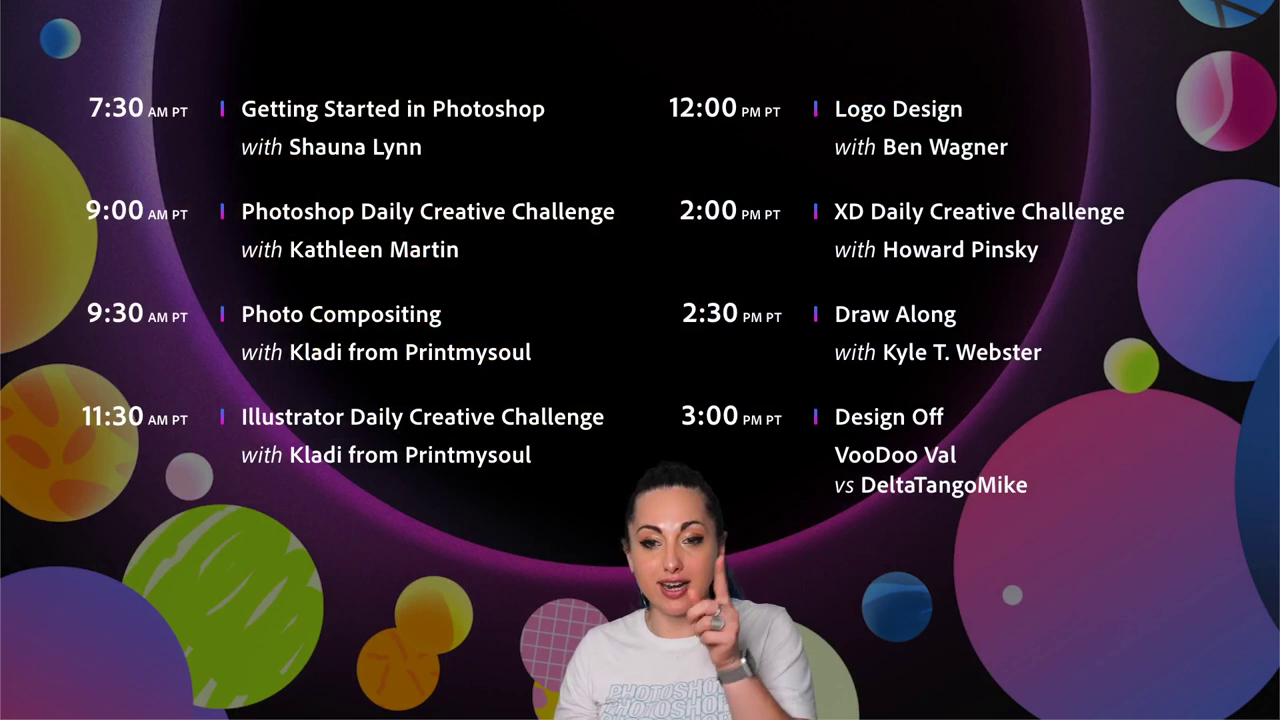